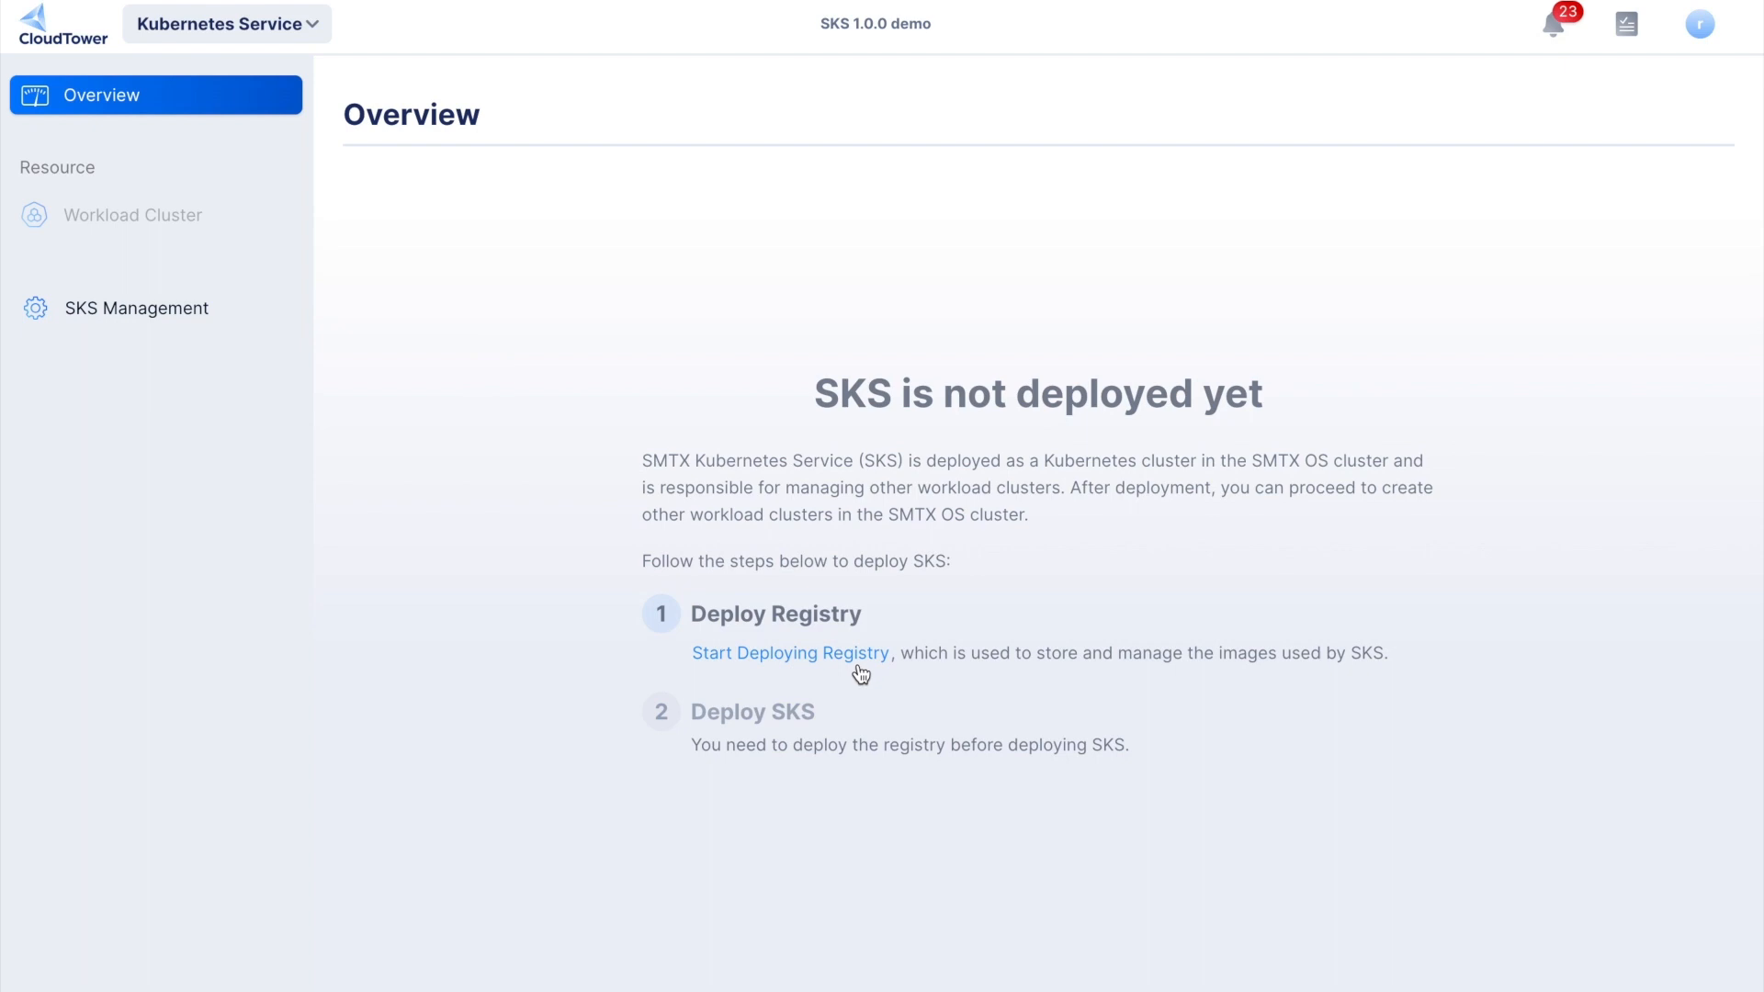
- Start the registry deployment with installation file tower-registry-v1.0.0.tar.gz on SMTX OS cluster Tower-ELF-BJIDC-17.40
{"action": "left_click", "coordinate": [858, 668]}
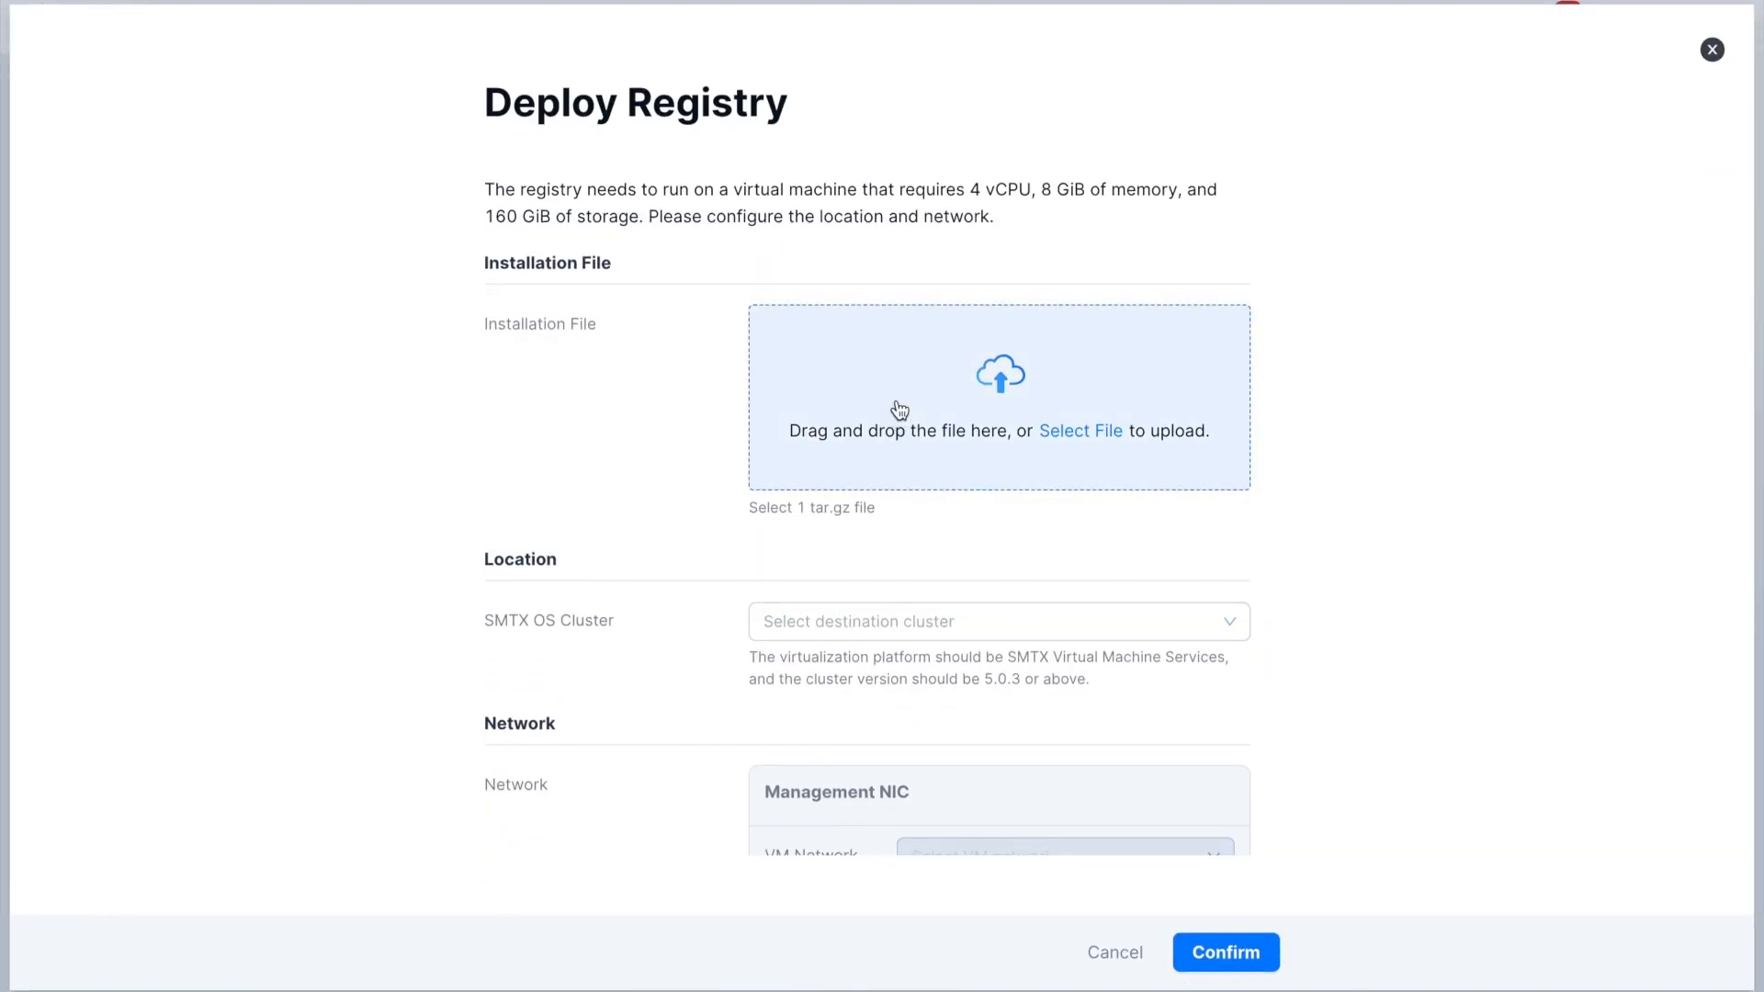
{"action": "left_click", "coordinate": [898, 407]}
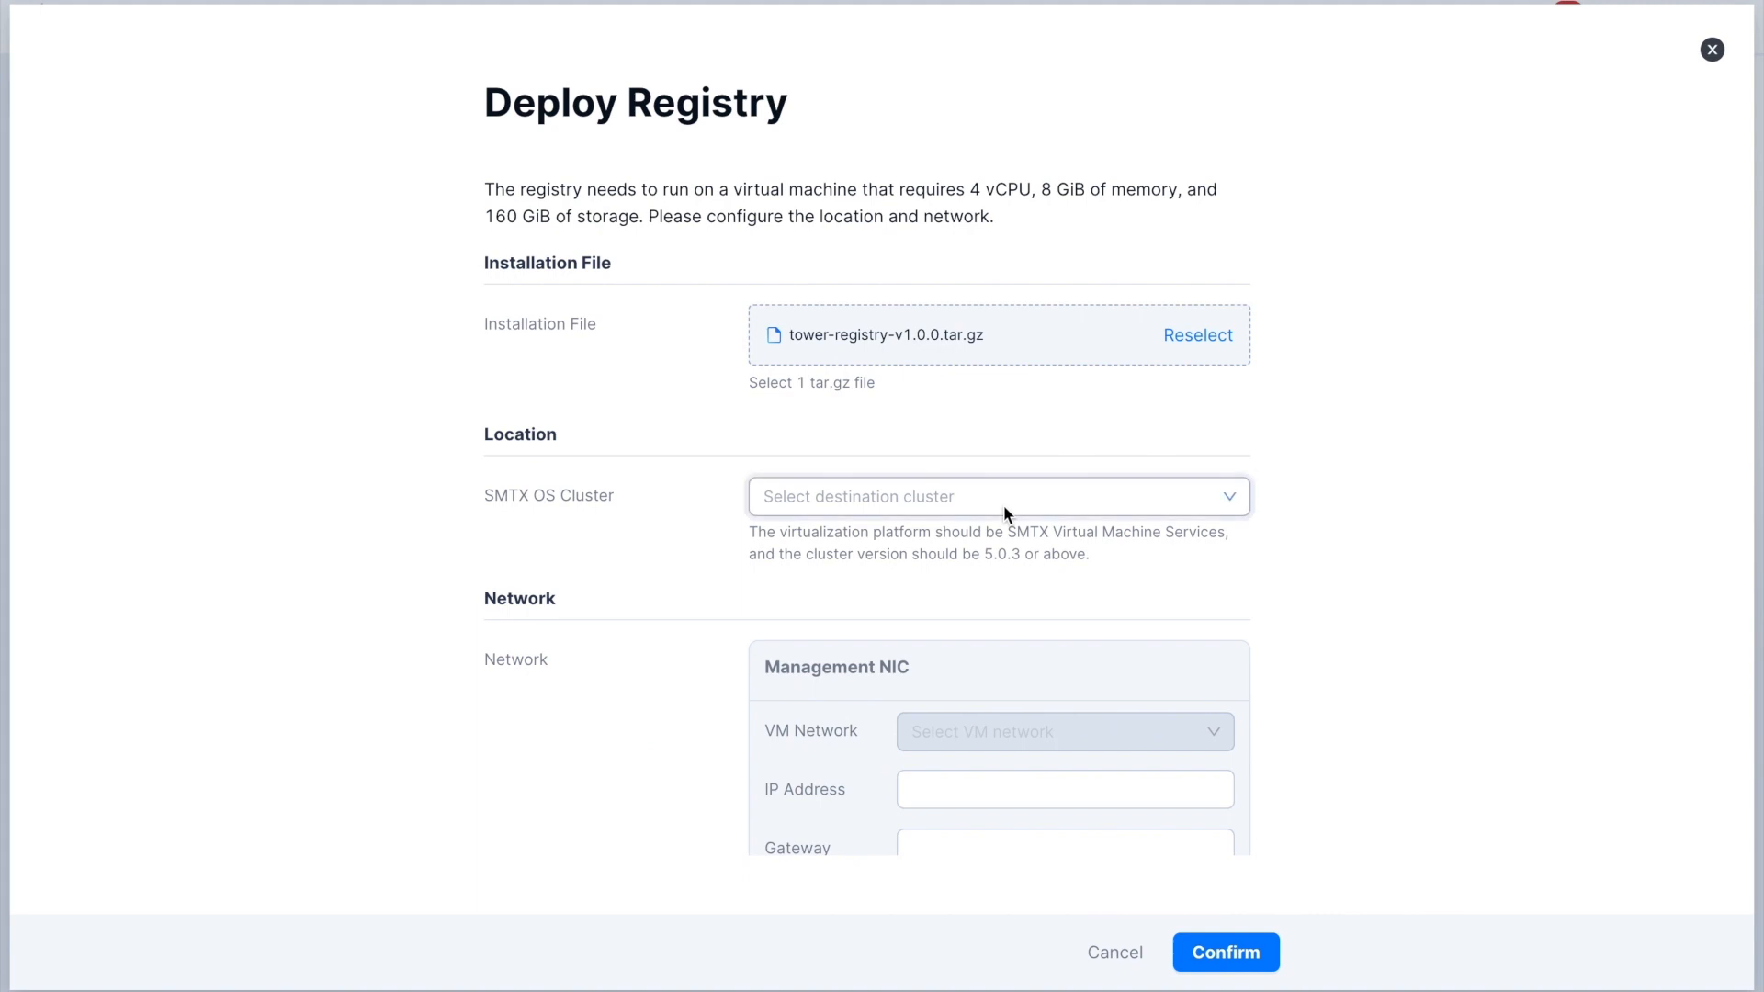
{"action": "left_click", "coordinate": [1003, 505]}
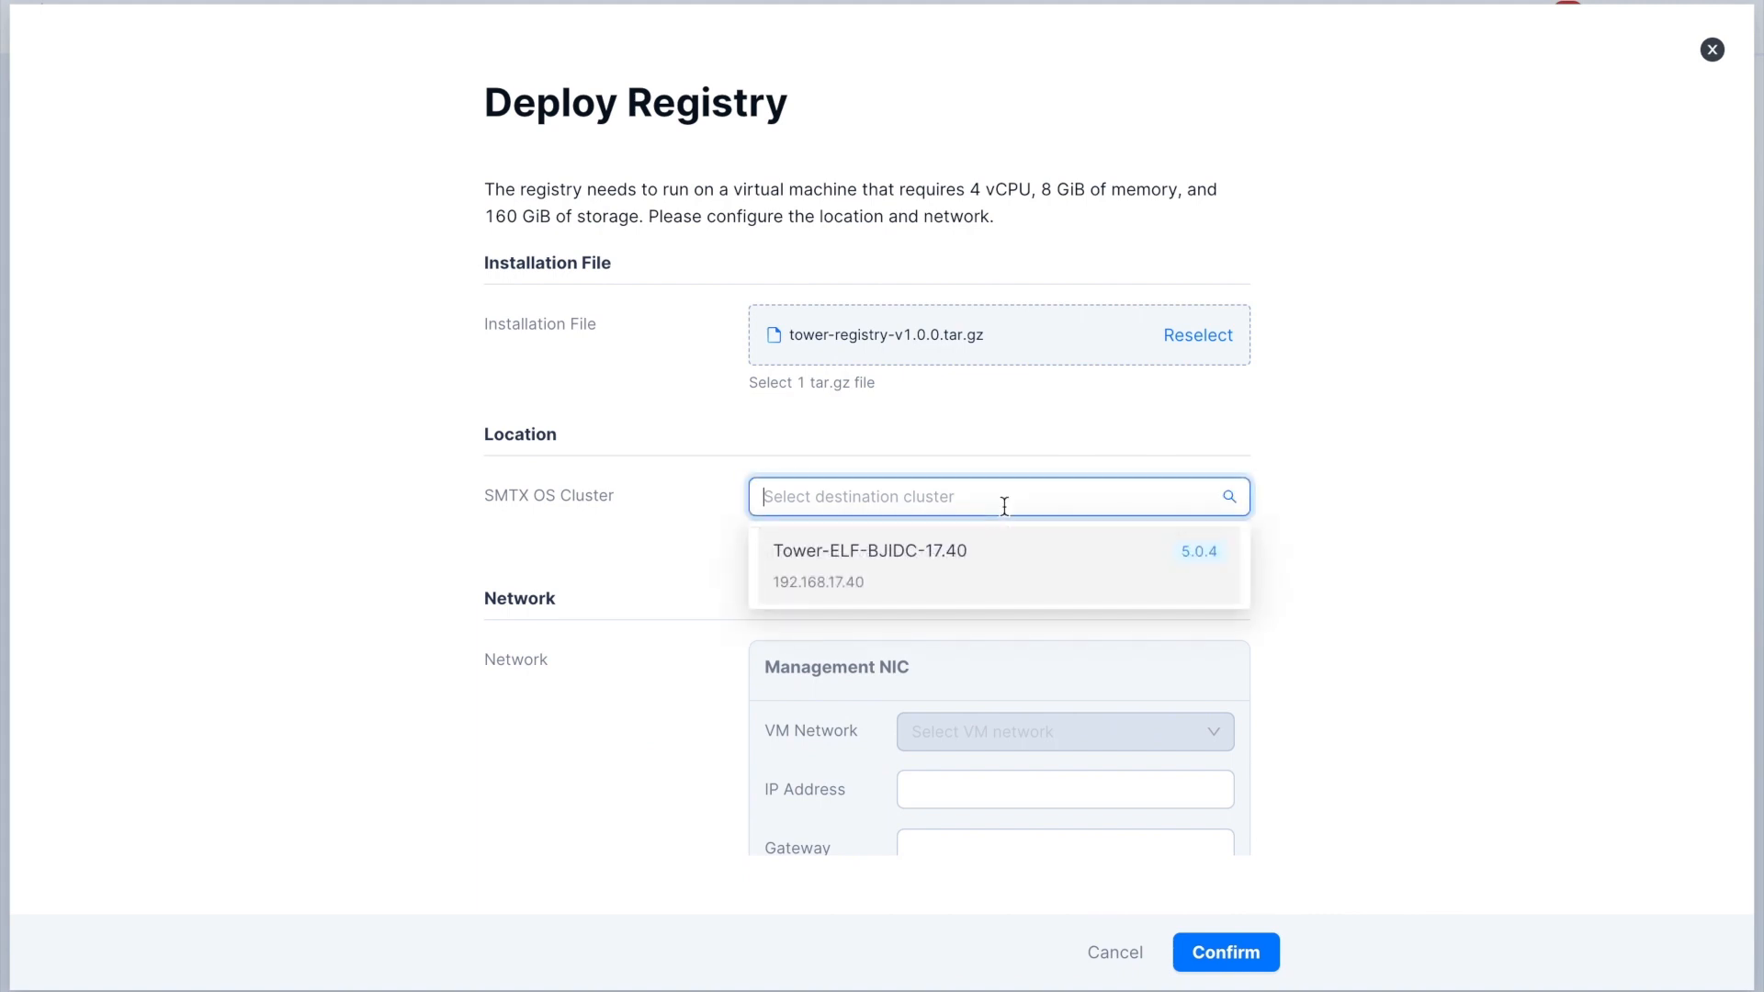
{"action": "left_click", "coordinate": [988, 565]}
- Assign the registry's management NIC to the caas-default VM network with IP address 10.255.136.15
{"action": "scroll", "coordinate": [989, 559], "scroll_direction": "down", "scroll_amount": 2}
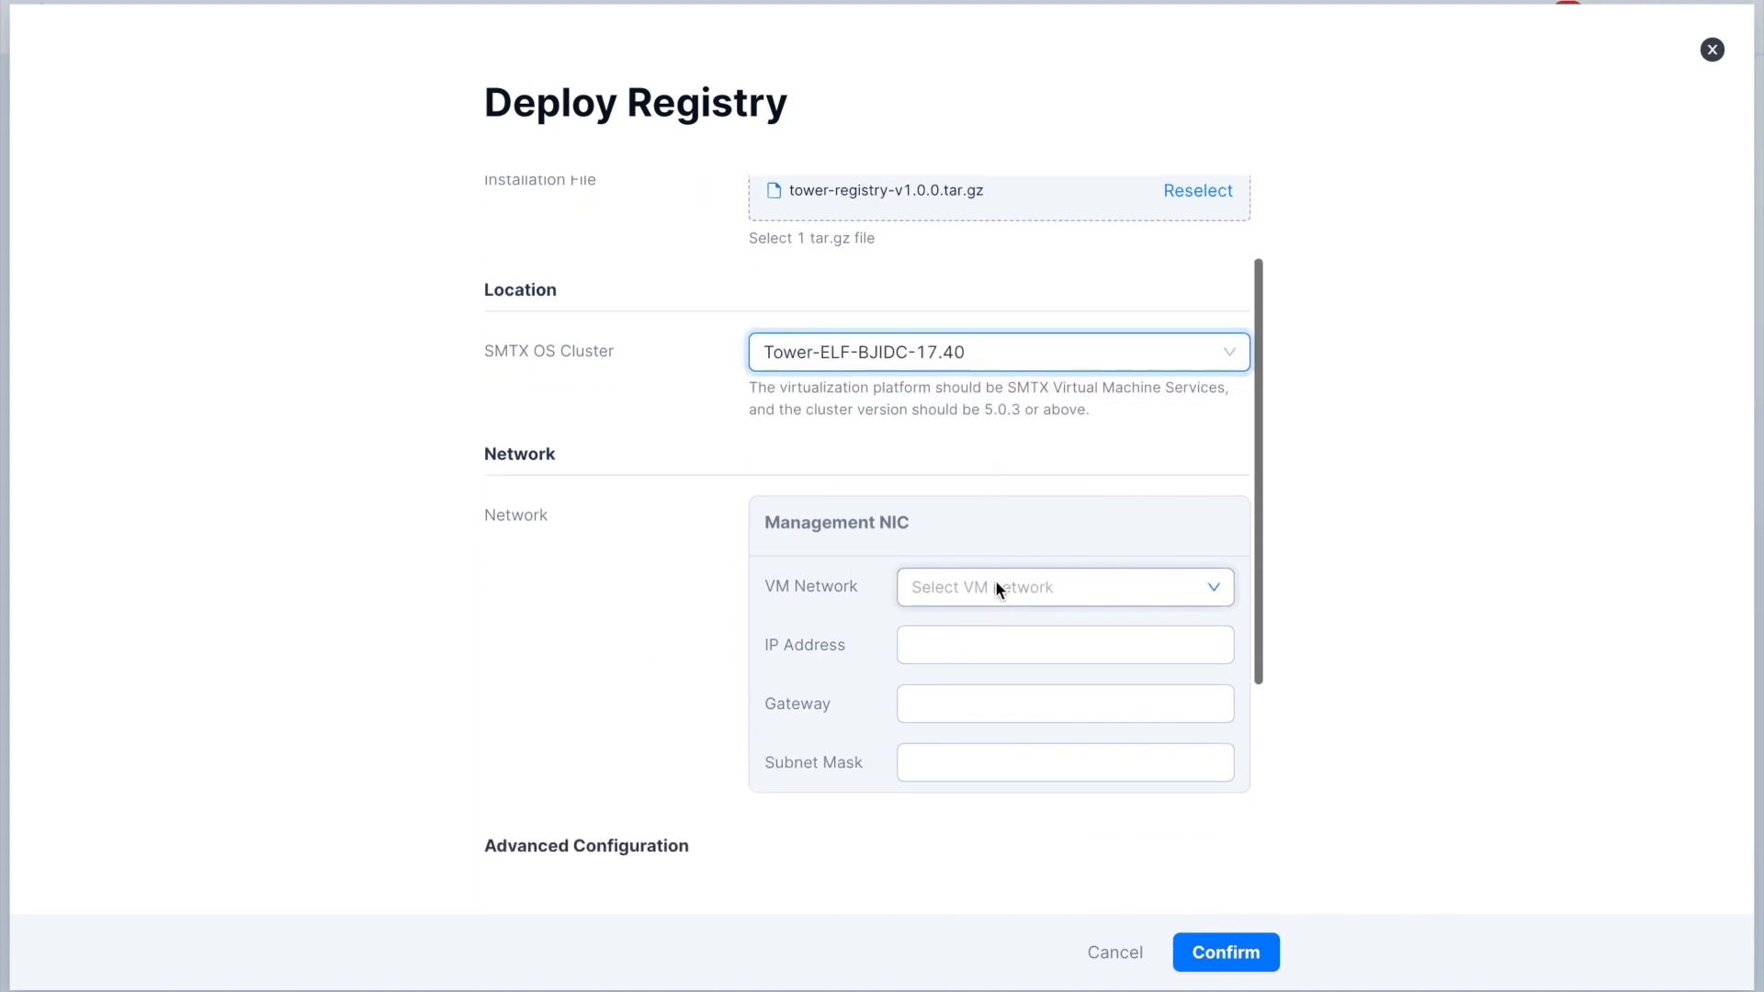
{"action": "left_click", "coordinate": [996, 587]}
{"action": "left_click", "coordinate": [1014, 677]}
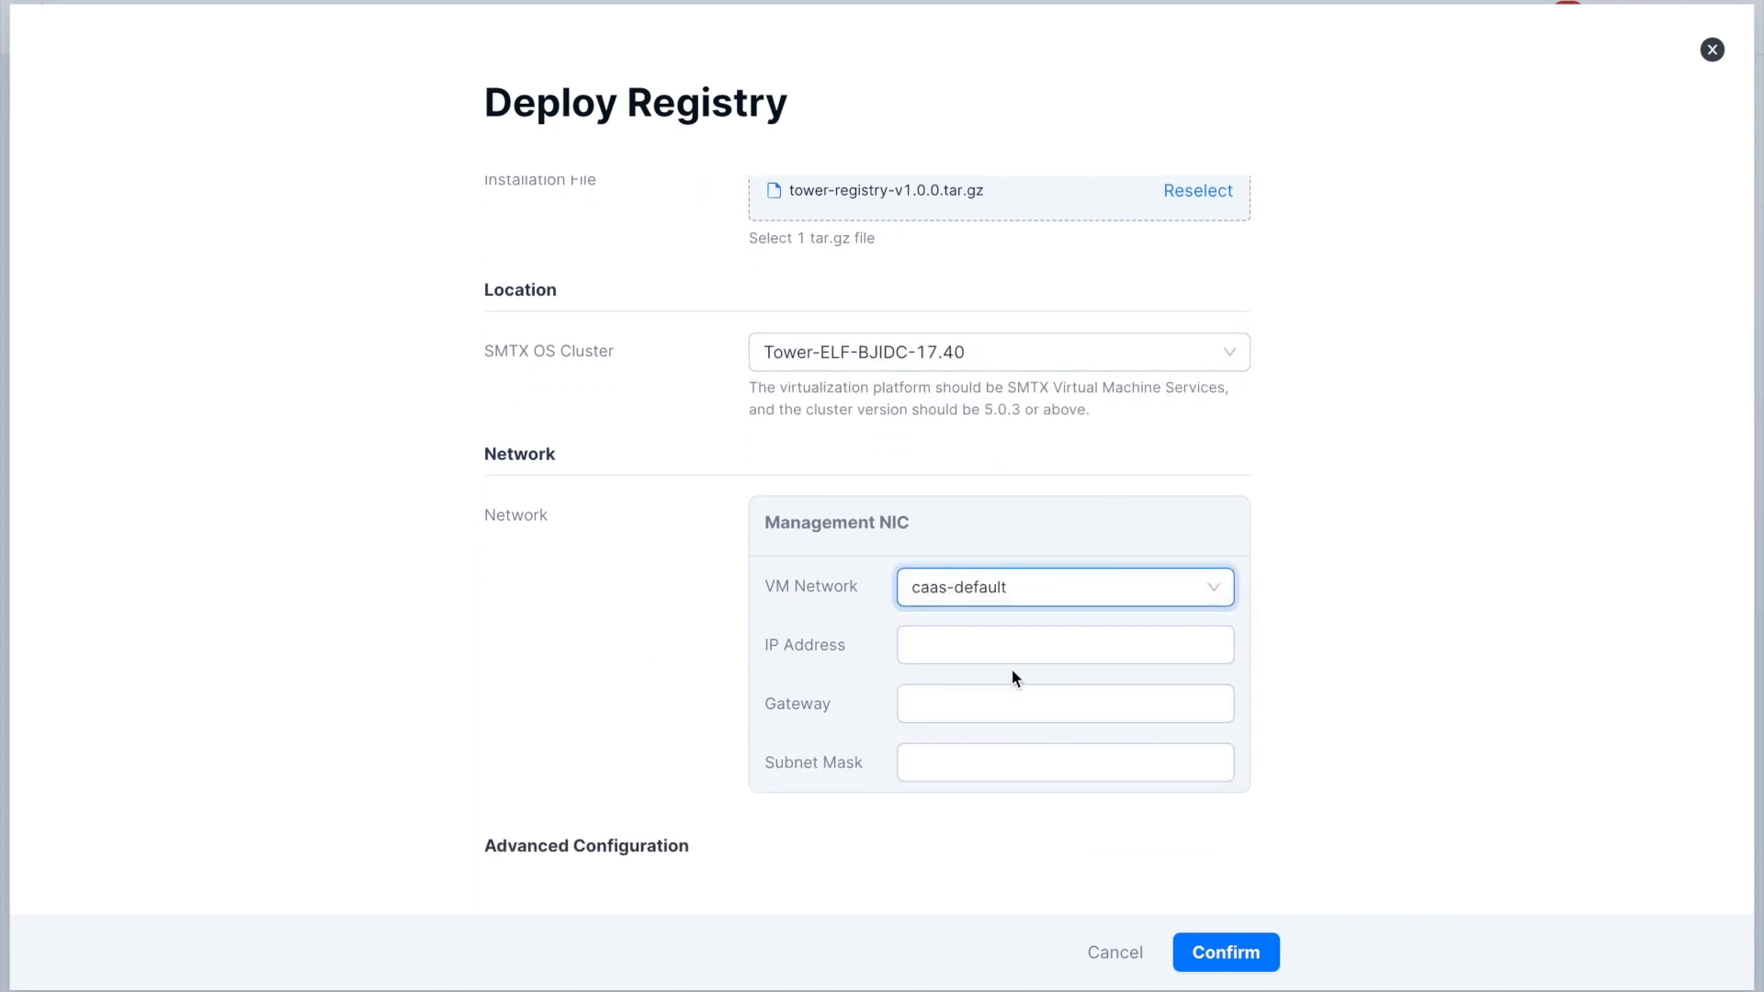
{"action": "scroll", "coordinate": [1011, 669], "scroll_direction": "down", "scroll_amount": 1}
{"action": "left_click", "coordinate": [990, 555]}
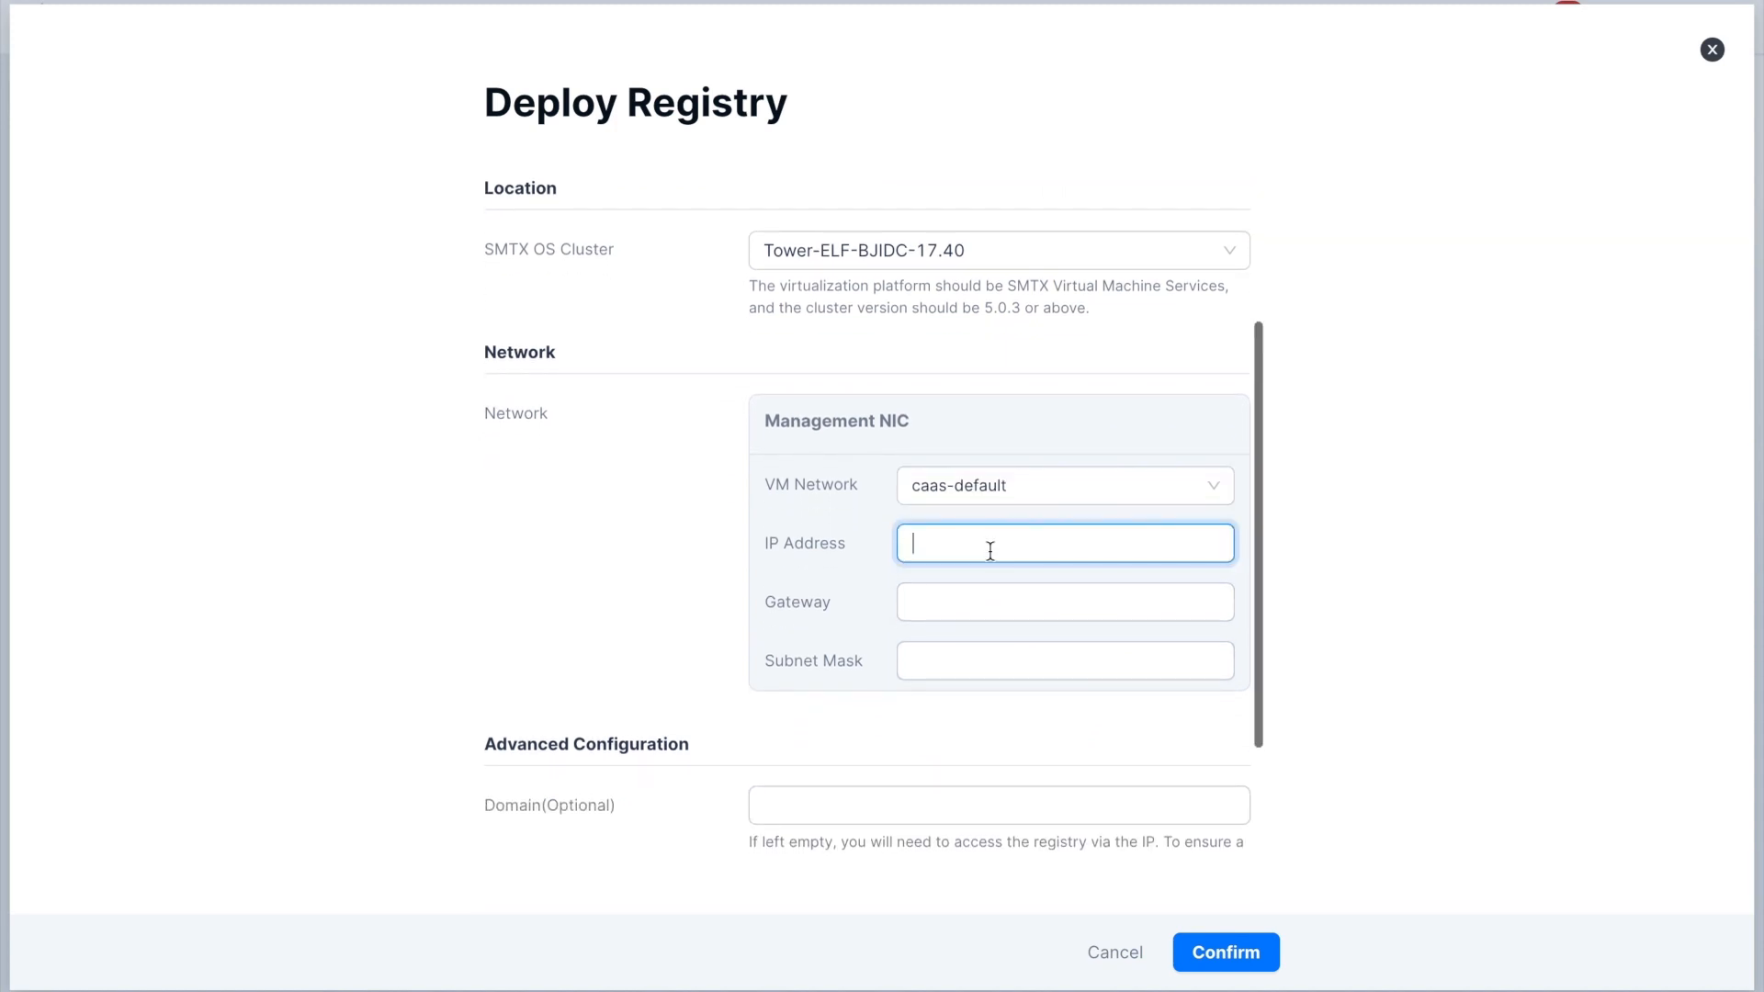
{"action": "type", "text": "10.255."}
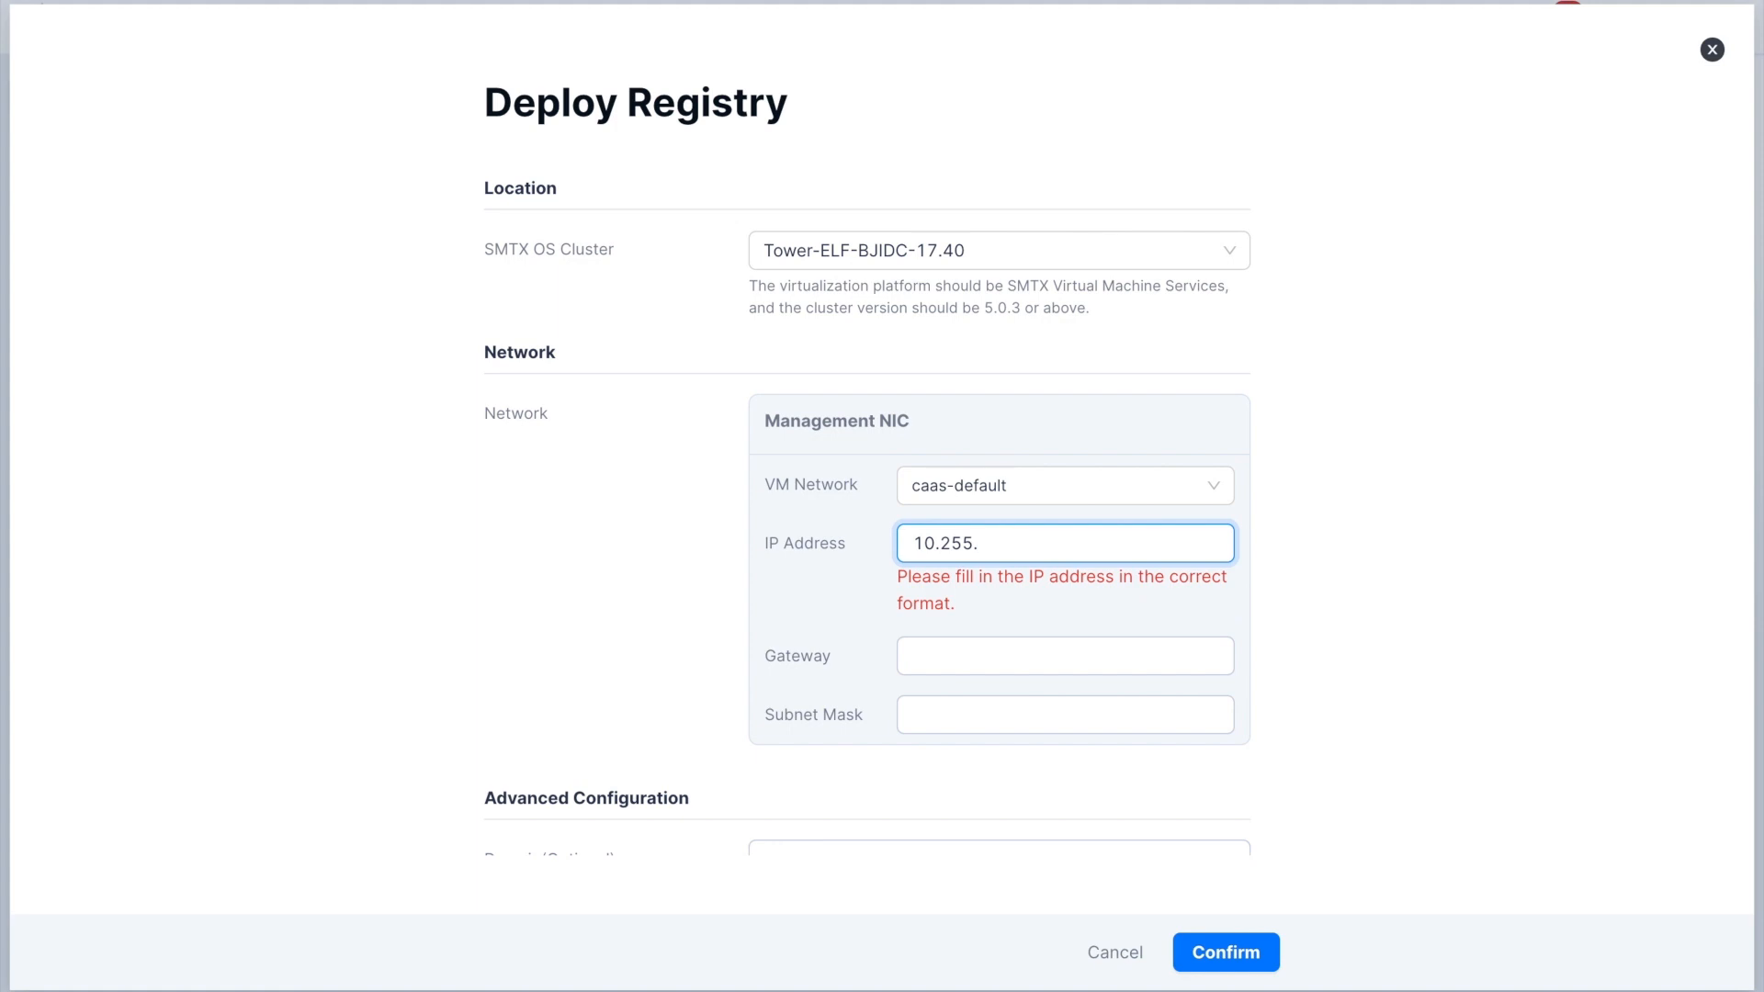
{"action": "type", "text": "136.15"}
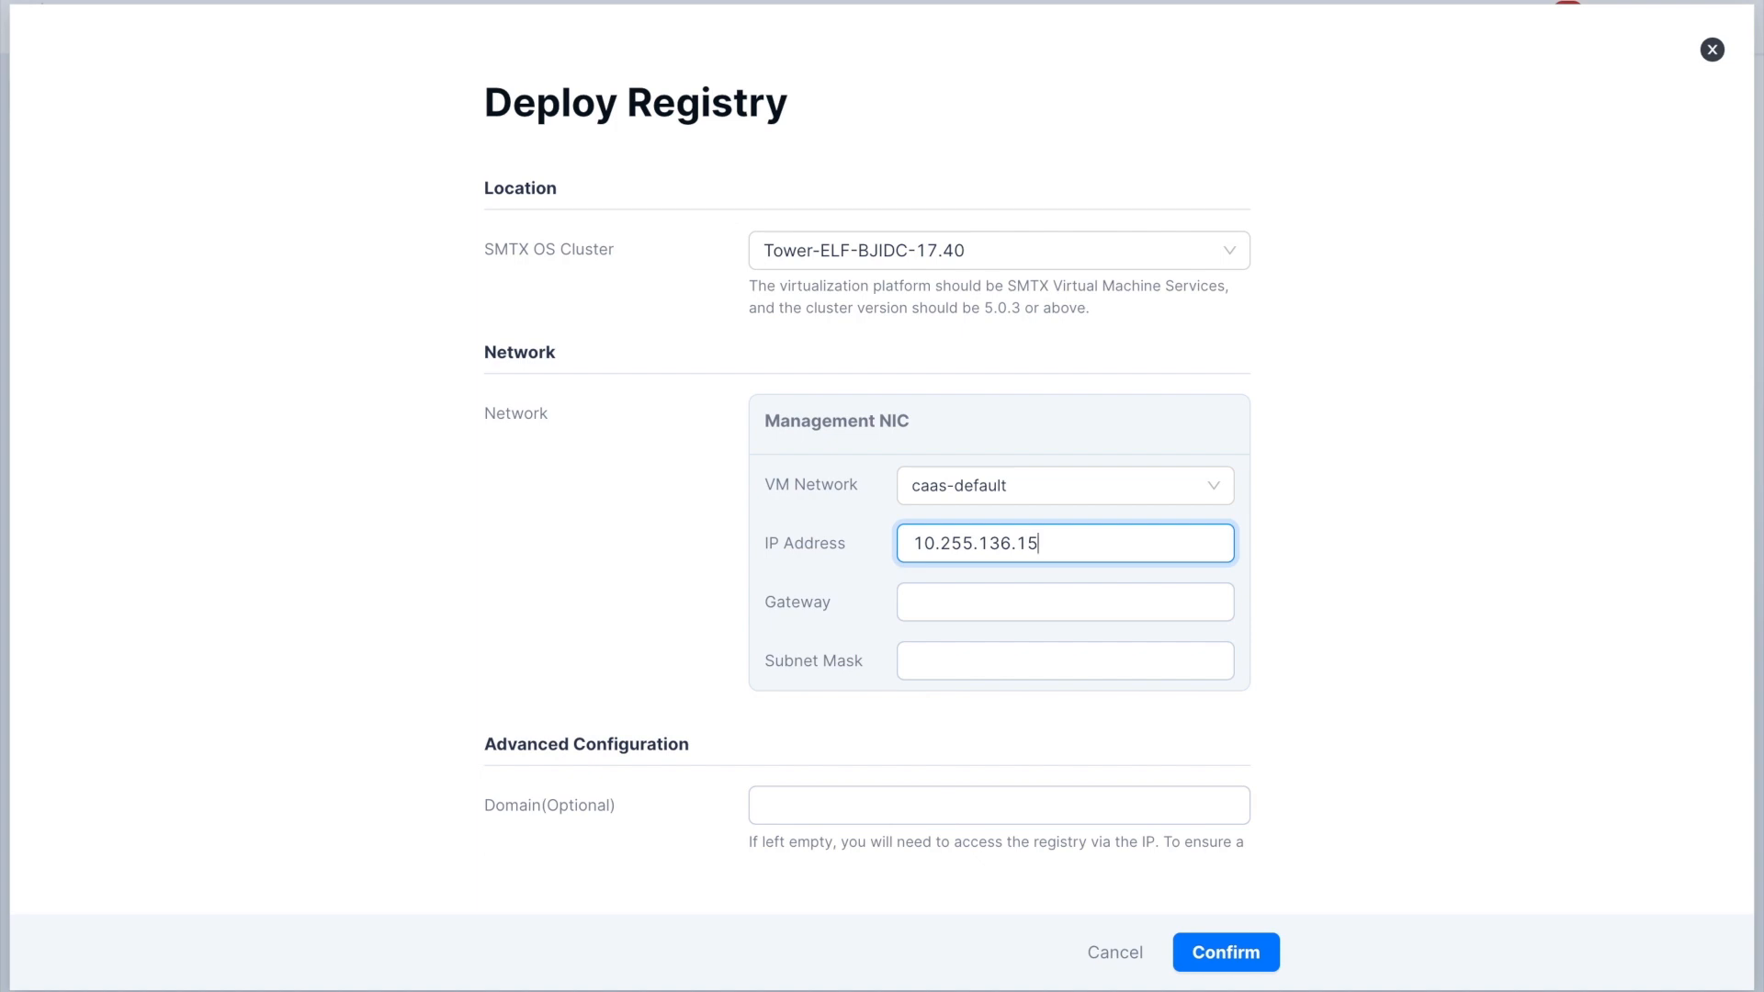
- Set the management NIC's gateway to 10.255.0.1 and subnet mask to 255.255.0.0, and confirm the registry deployment
{"action": "left_click", "coordinate": [1023, 603]}
{"action": "type", "text": "10.255."}
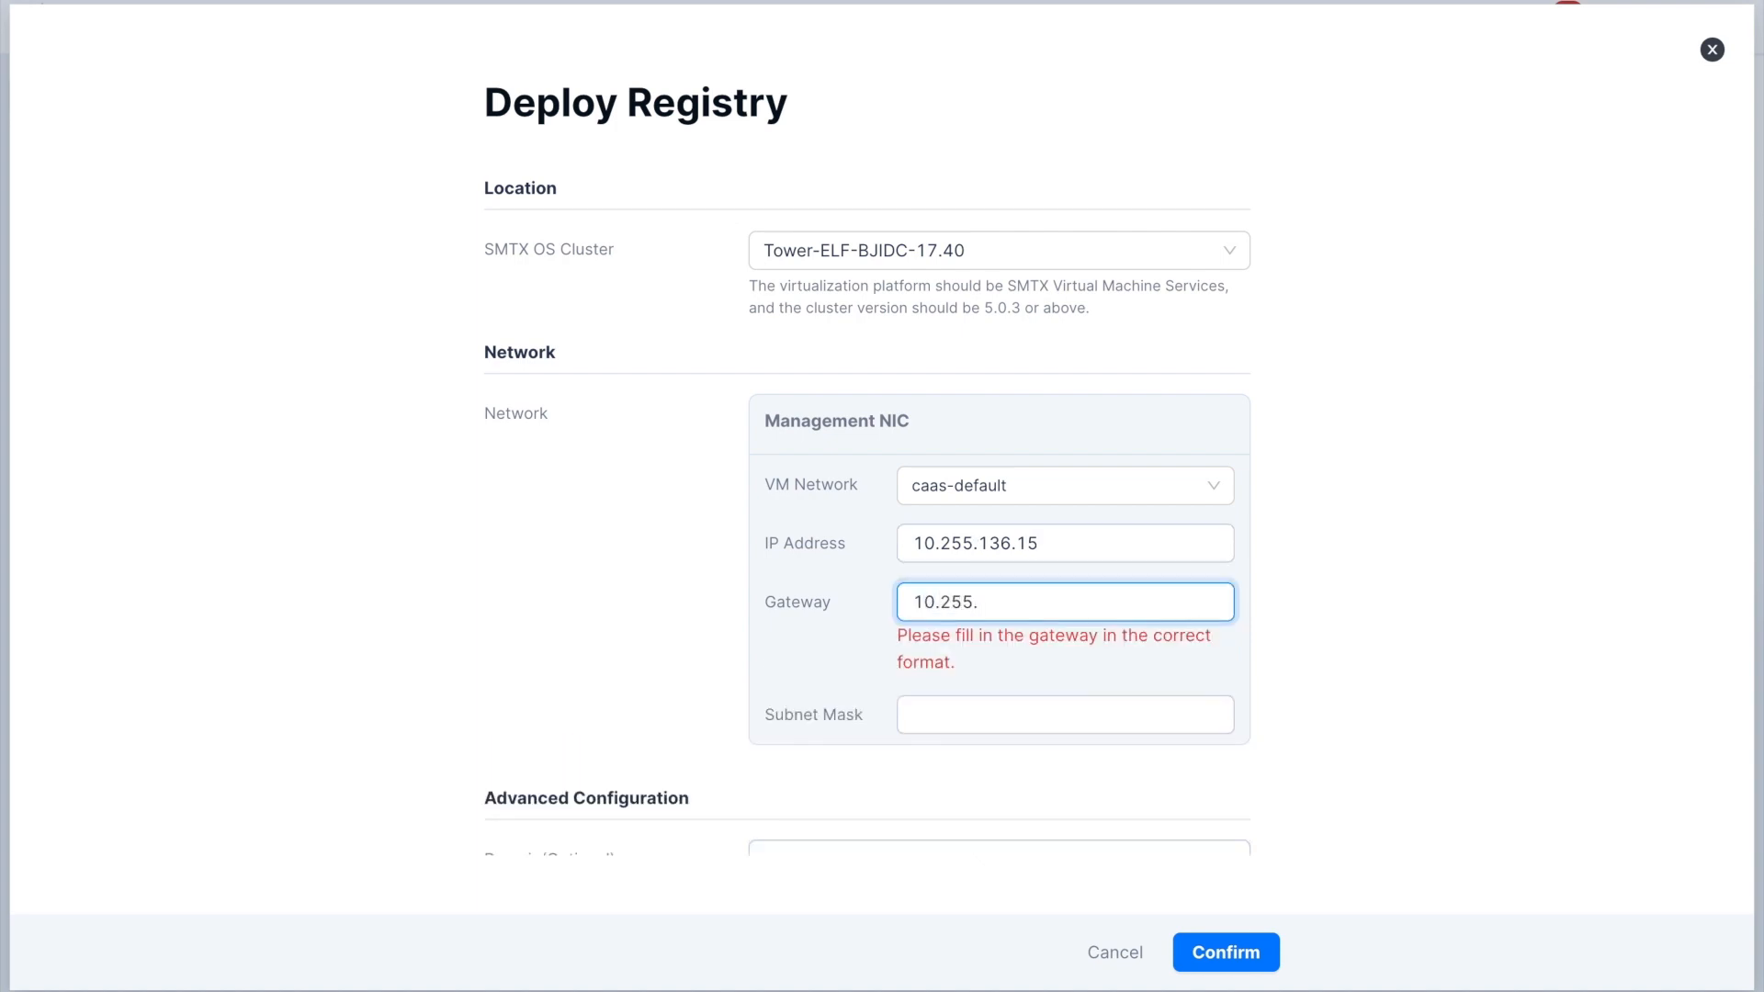
{"action": "type", "text": "0.1"}
{"action": "left_click", "coordinate": [1027, 657]}
{"action": "type", "text": "255"}
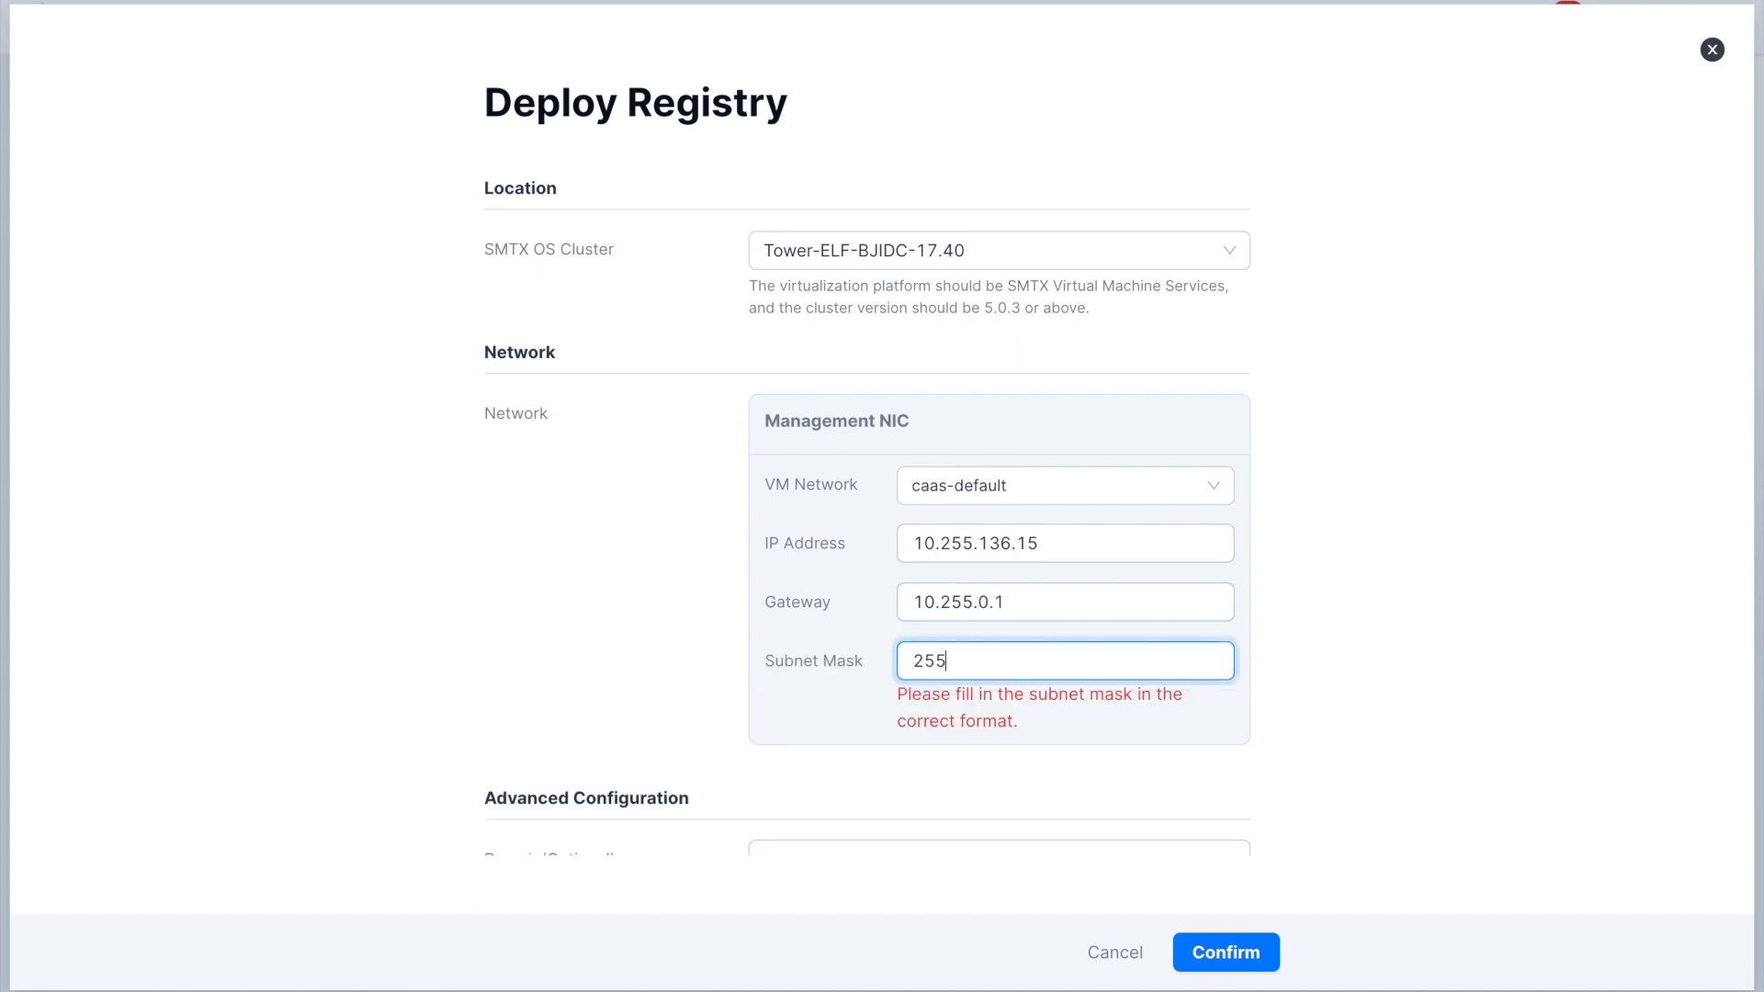
{"action": "type", "text": ".255.0.0"}
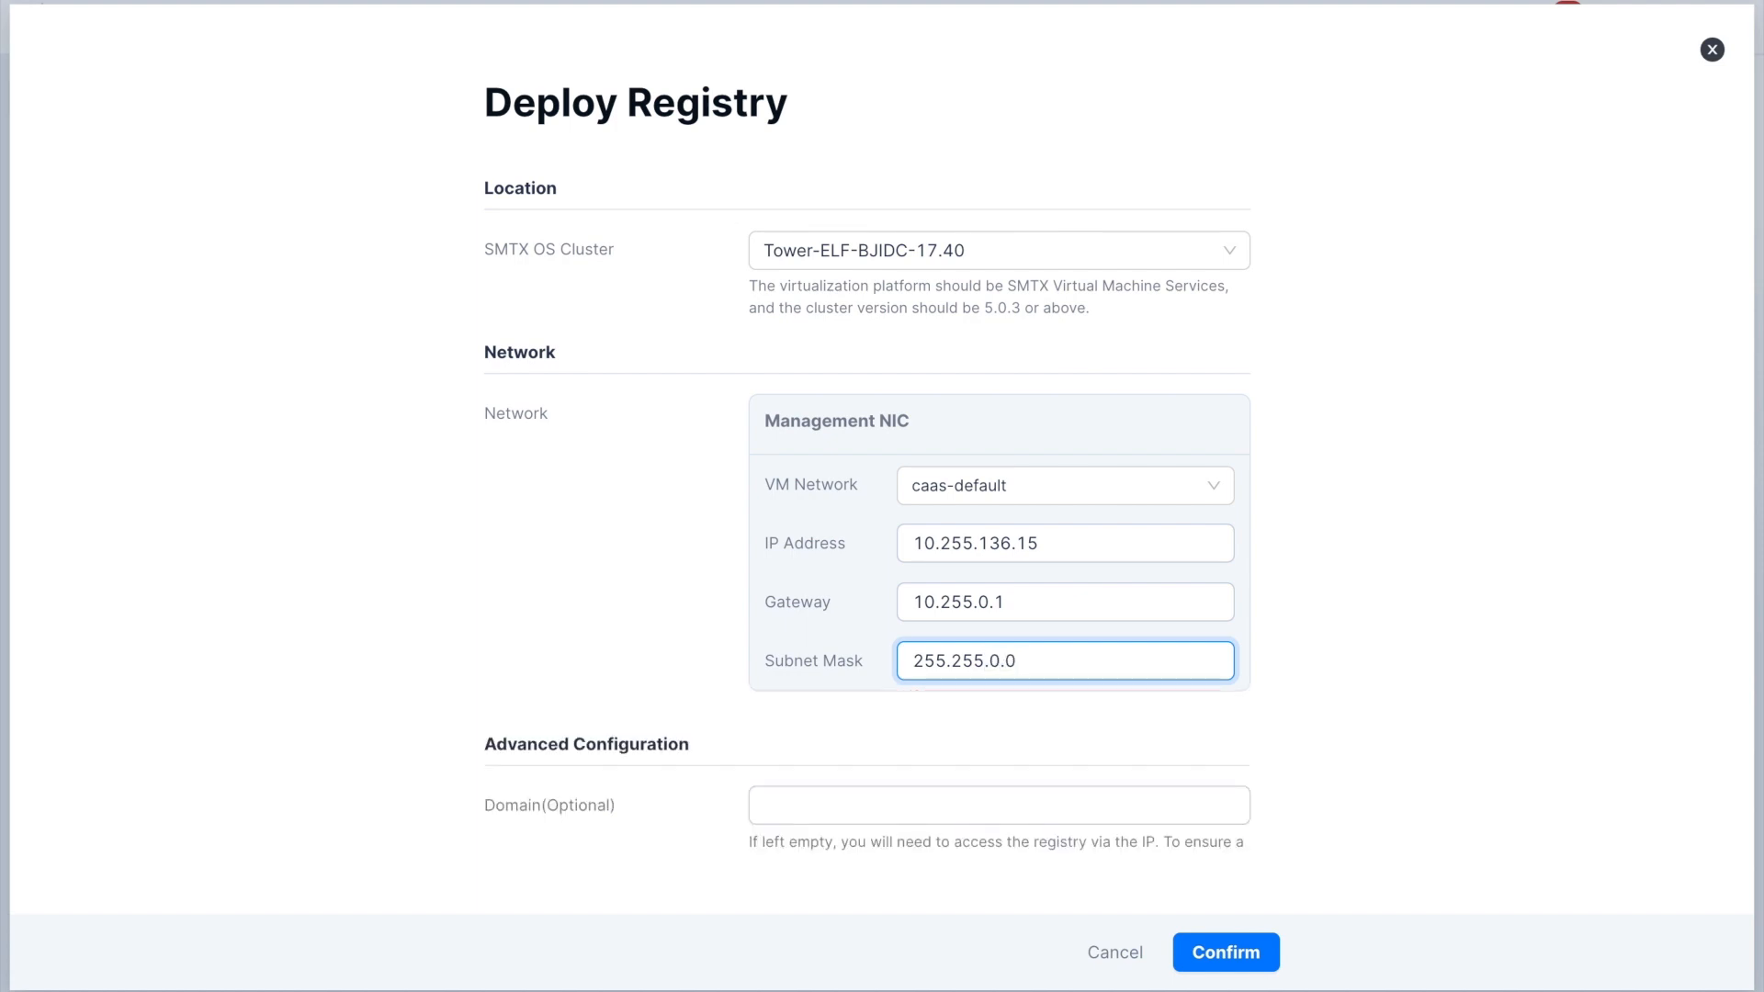
{"action": "scroll", "coordinate": [1027, 684], "scroll_direction": "down", "scroll_amount": 2}
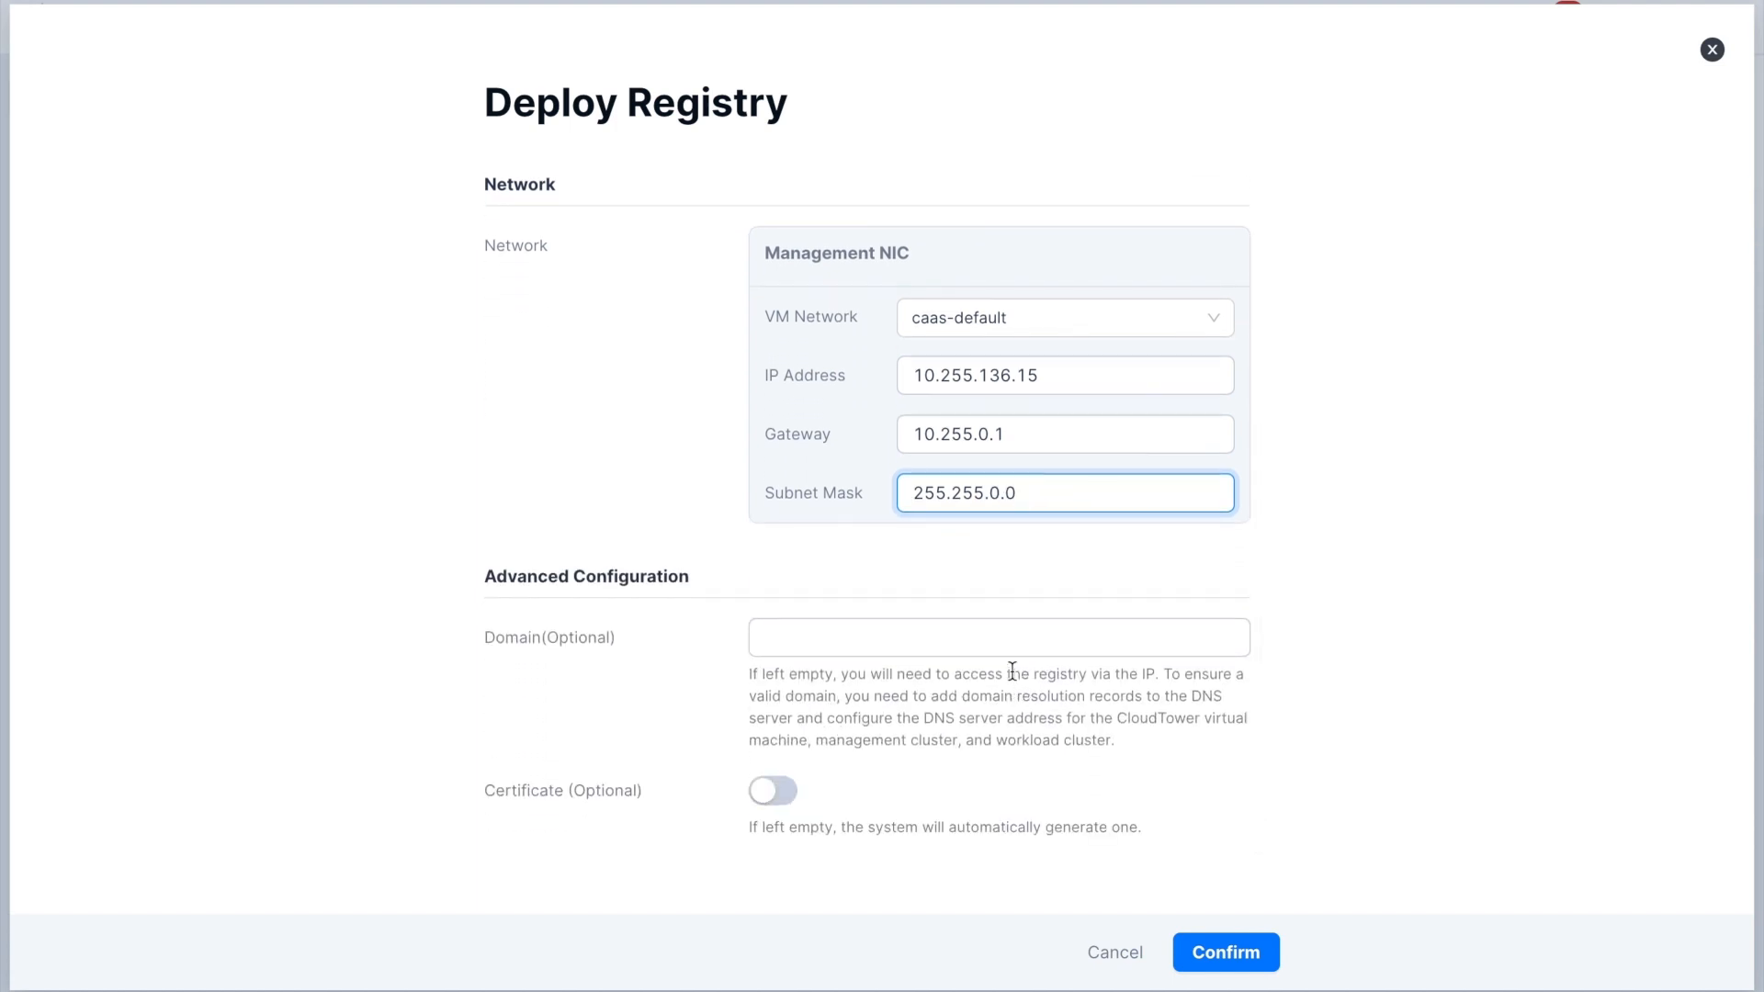
{"action": "left_click", "coordinate": [1225, 949]}
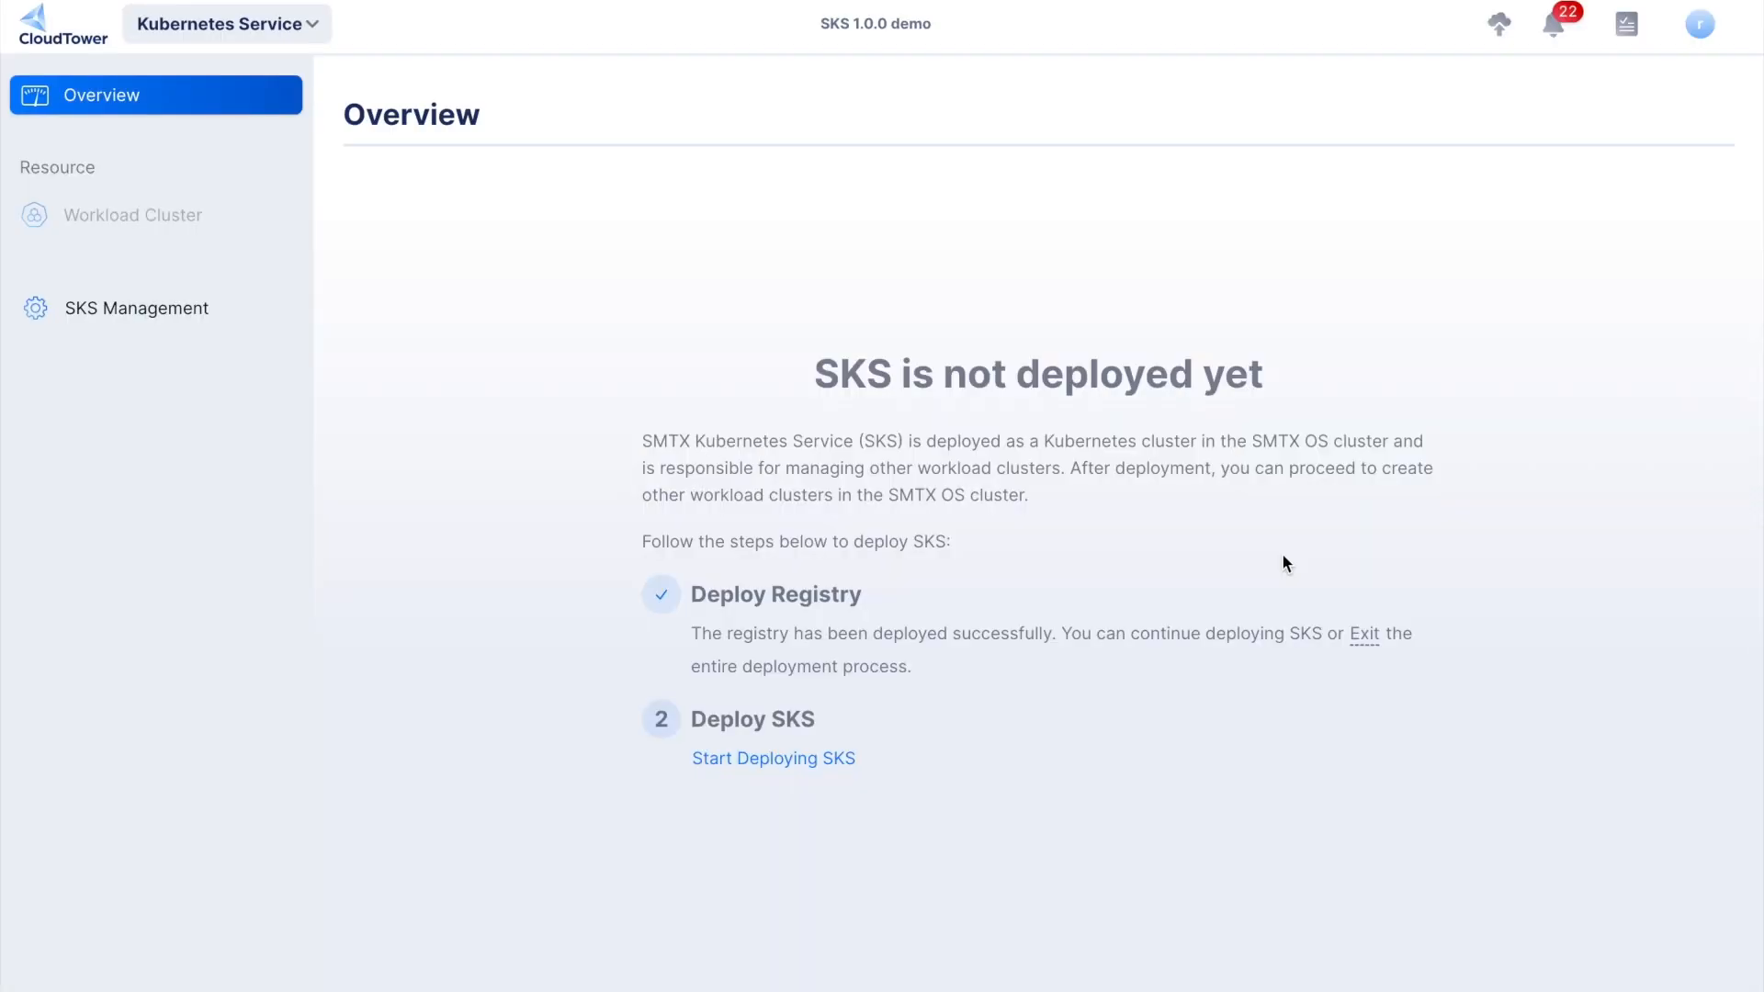
- Start the SKS deployment with installation file sks-installer-all-bundle-v1.0.0-20230201142522.tar and MD5 c30d6c77352164d3a564af4ad6d6fb91
{"action": "left_click", "coordinate": [830, 762]}
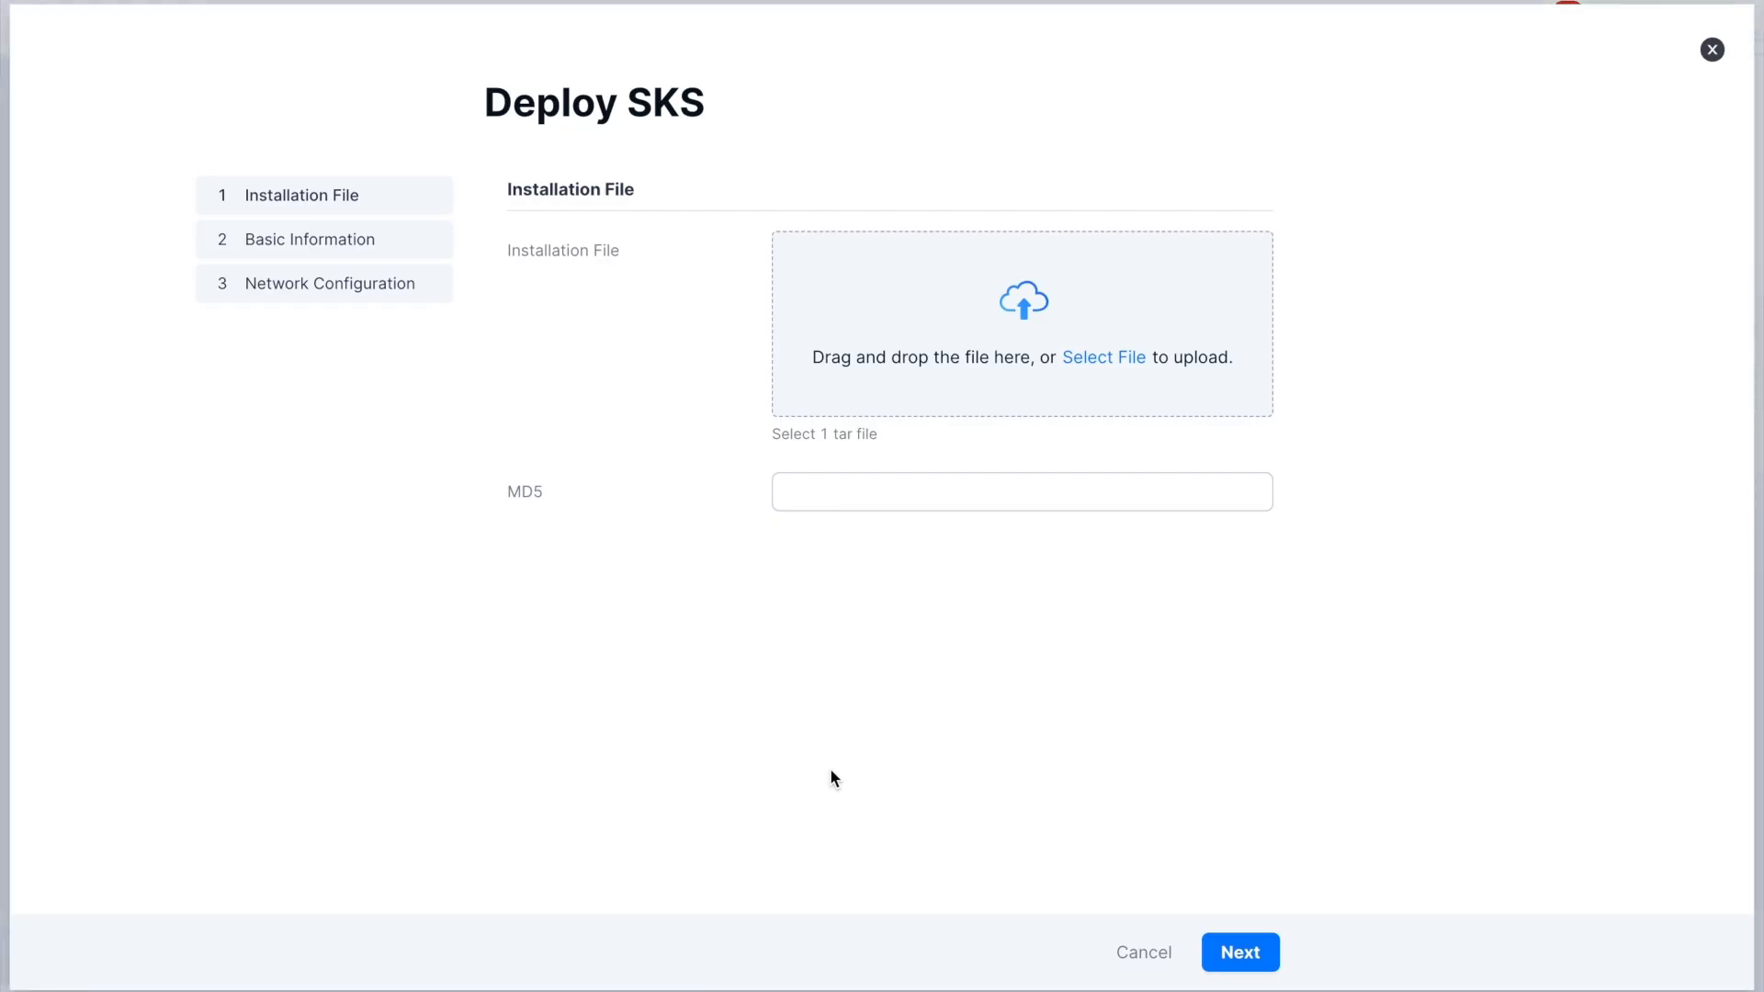
{"action": "left_click", "coordinate": [1114, 358]}
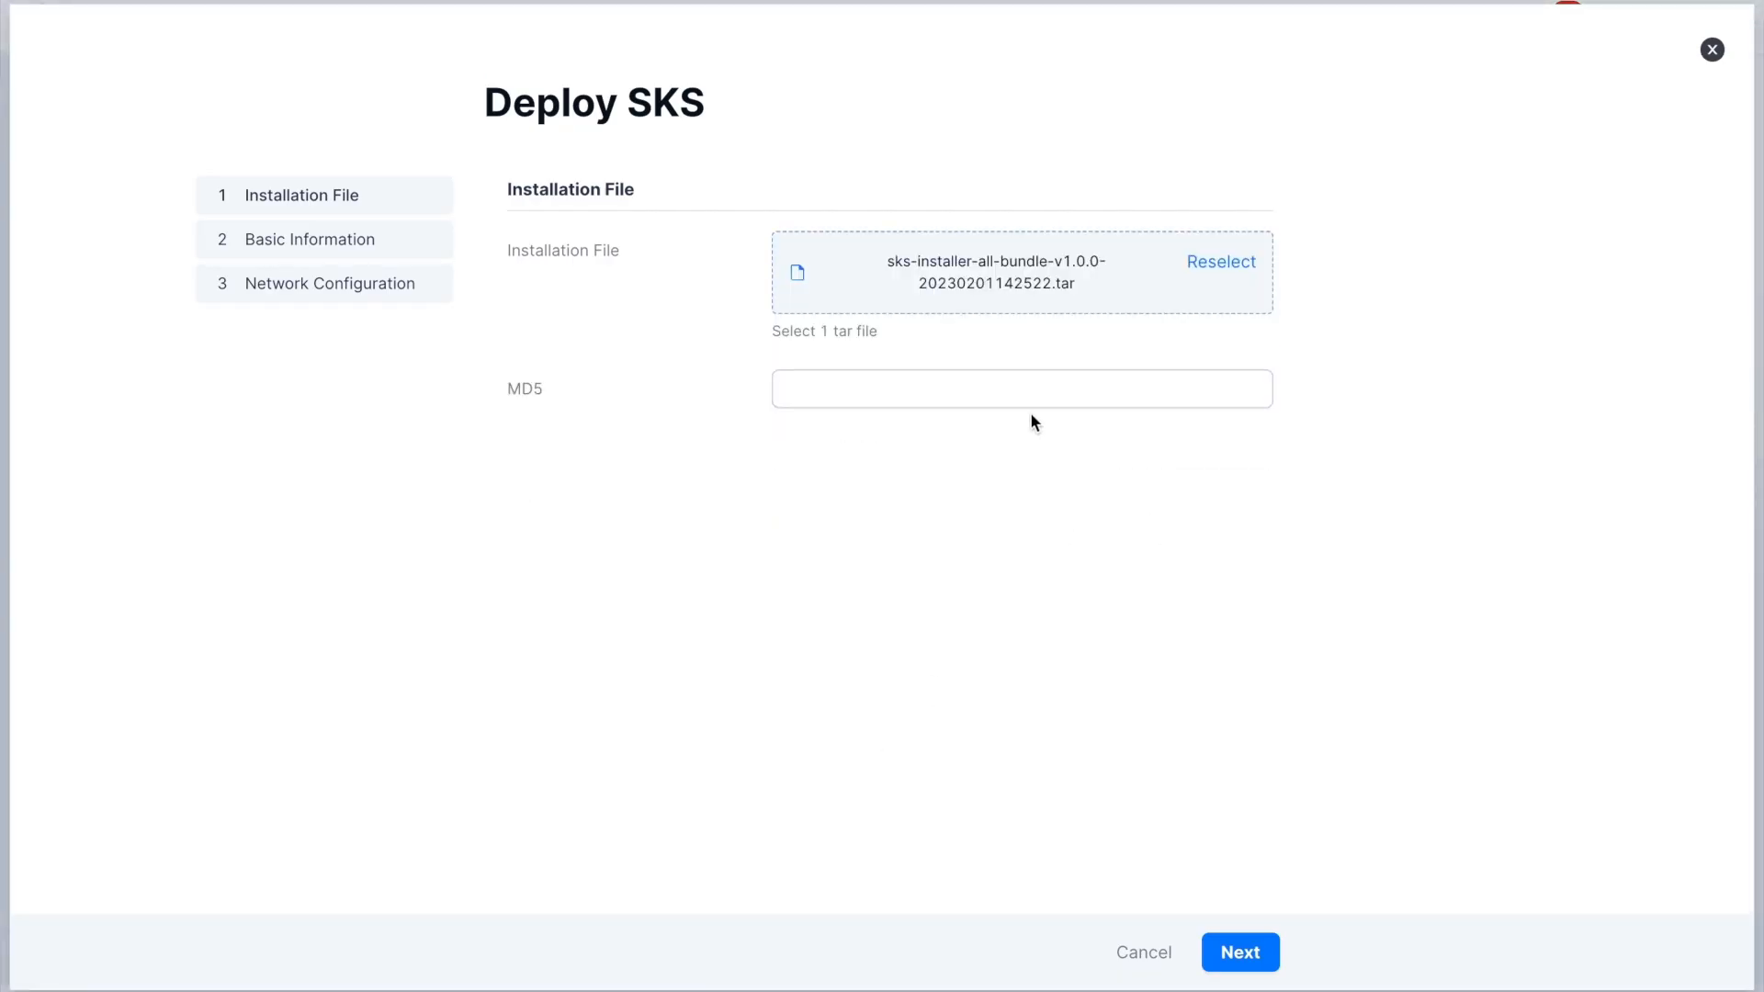
{"action": "left_click", "coordinate": [1019, 391]}
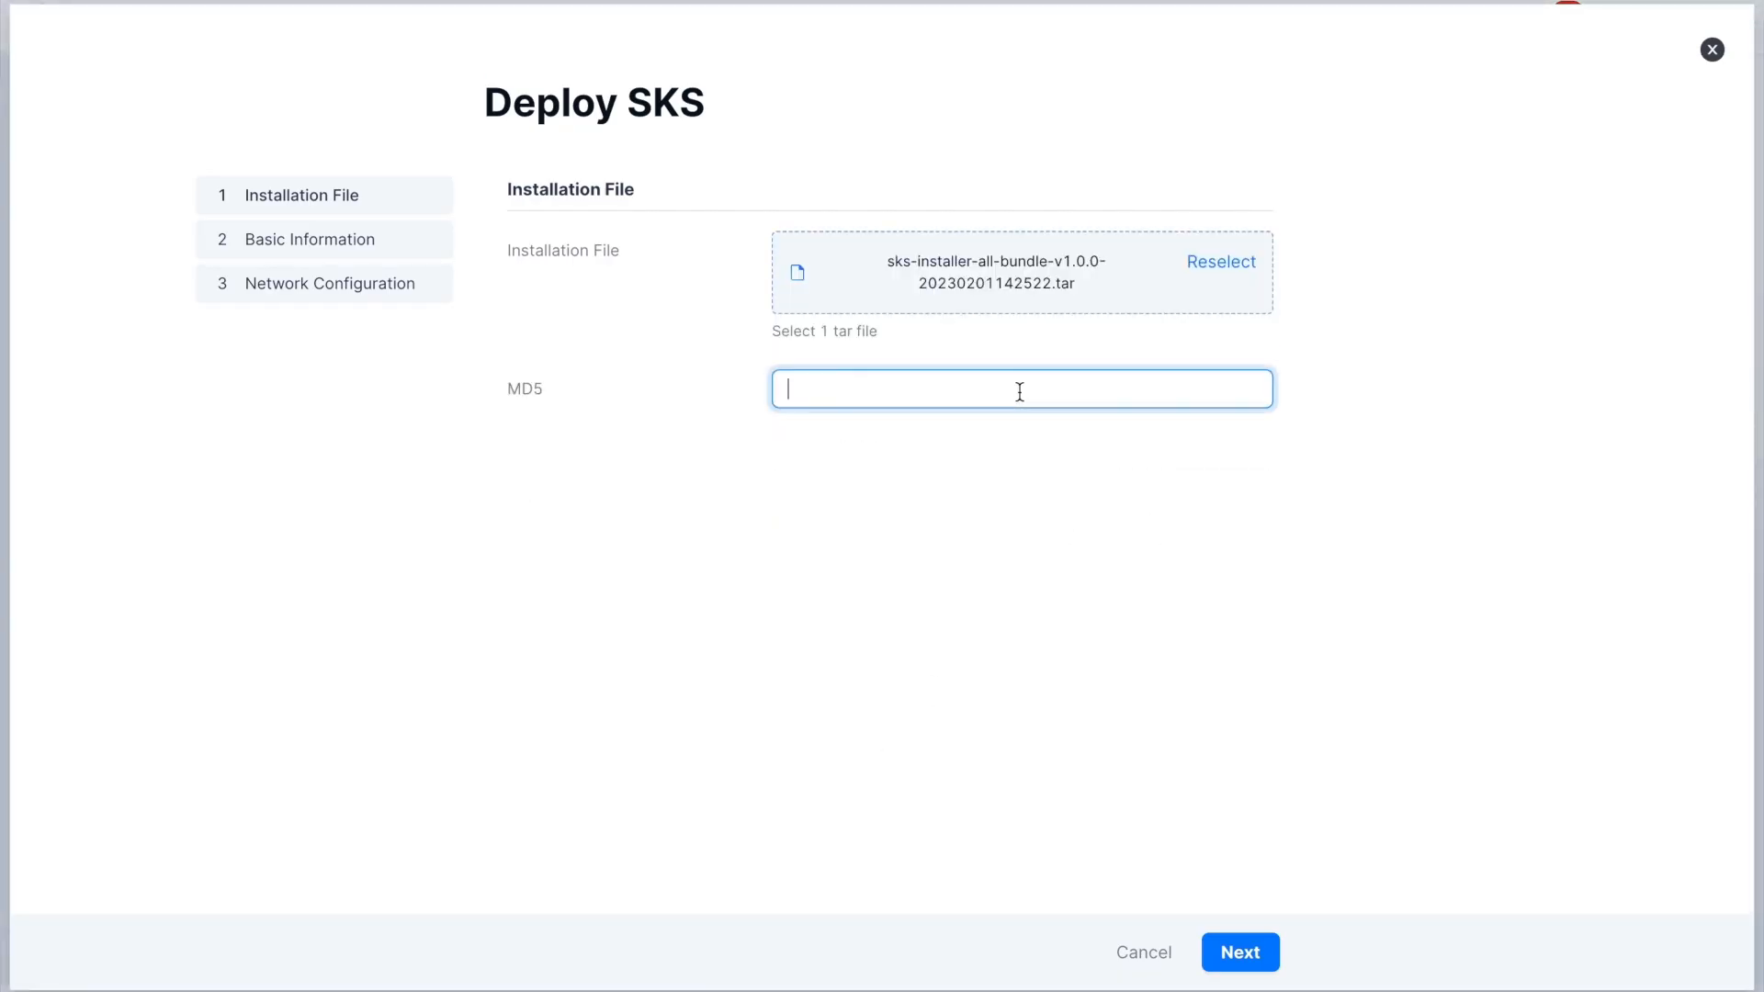
{"action": "type", "text": "c30d6c77352164d3a564af4ad6d6fb91"}
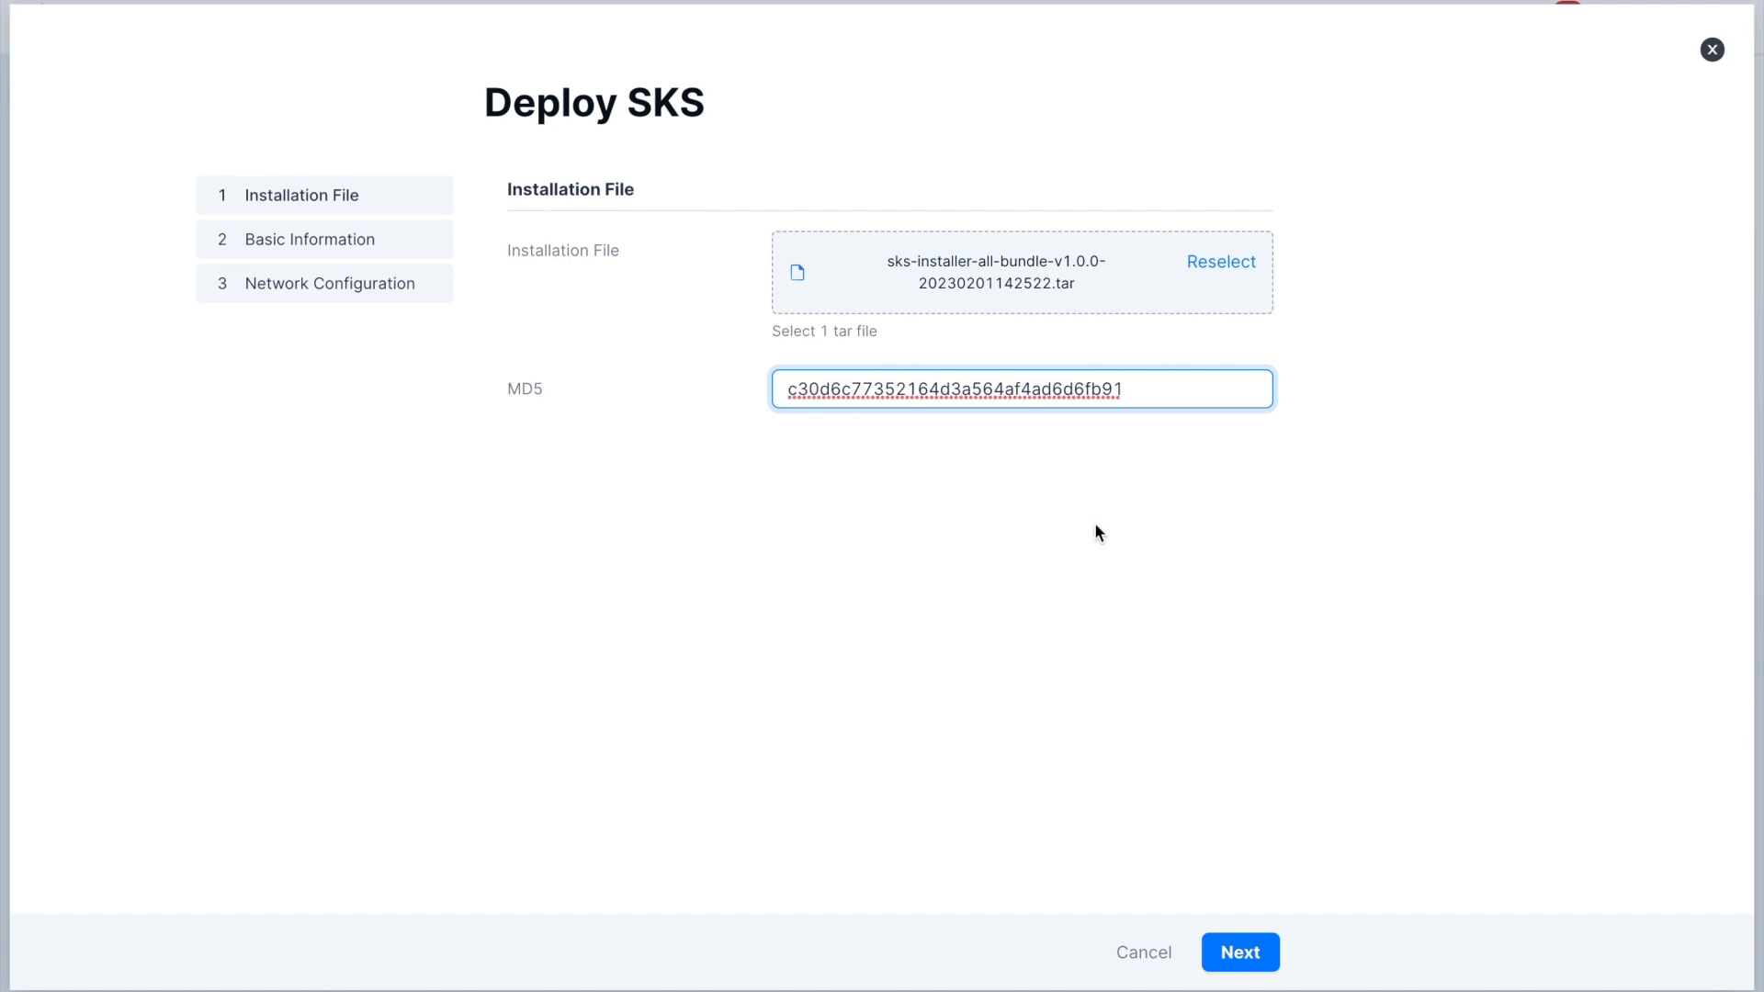
{"action": "left_click", "coordinate": [1233, 951]}
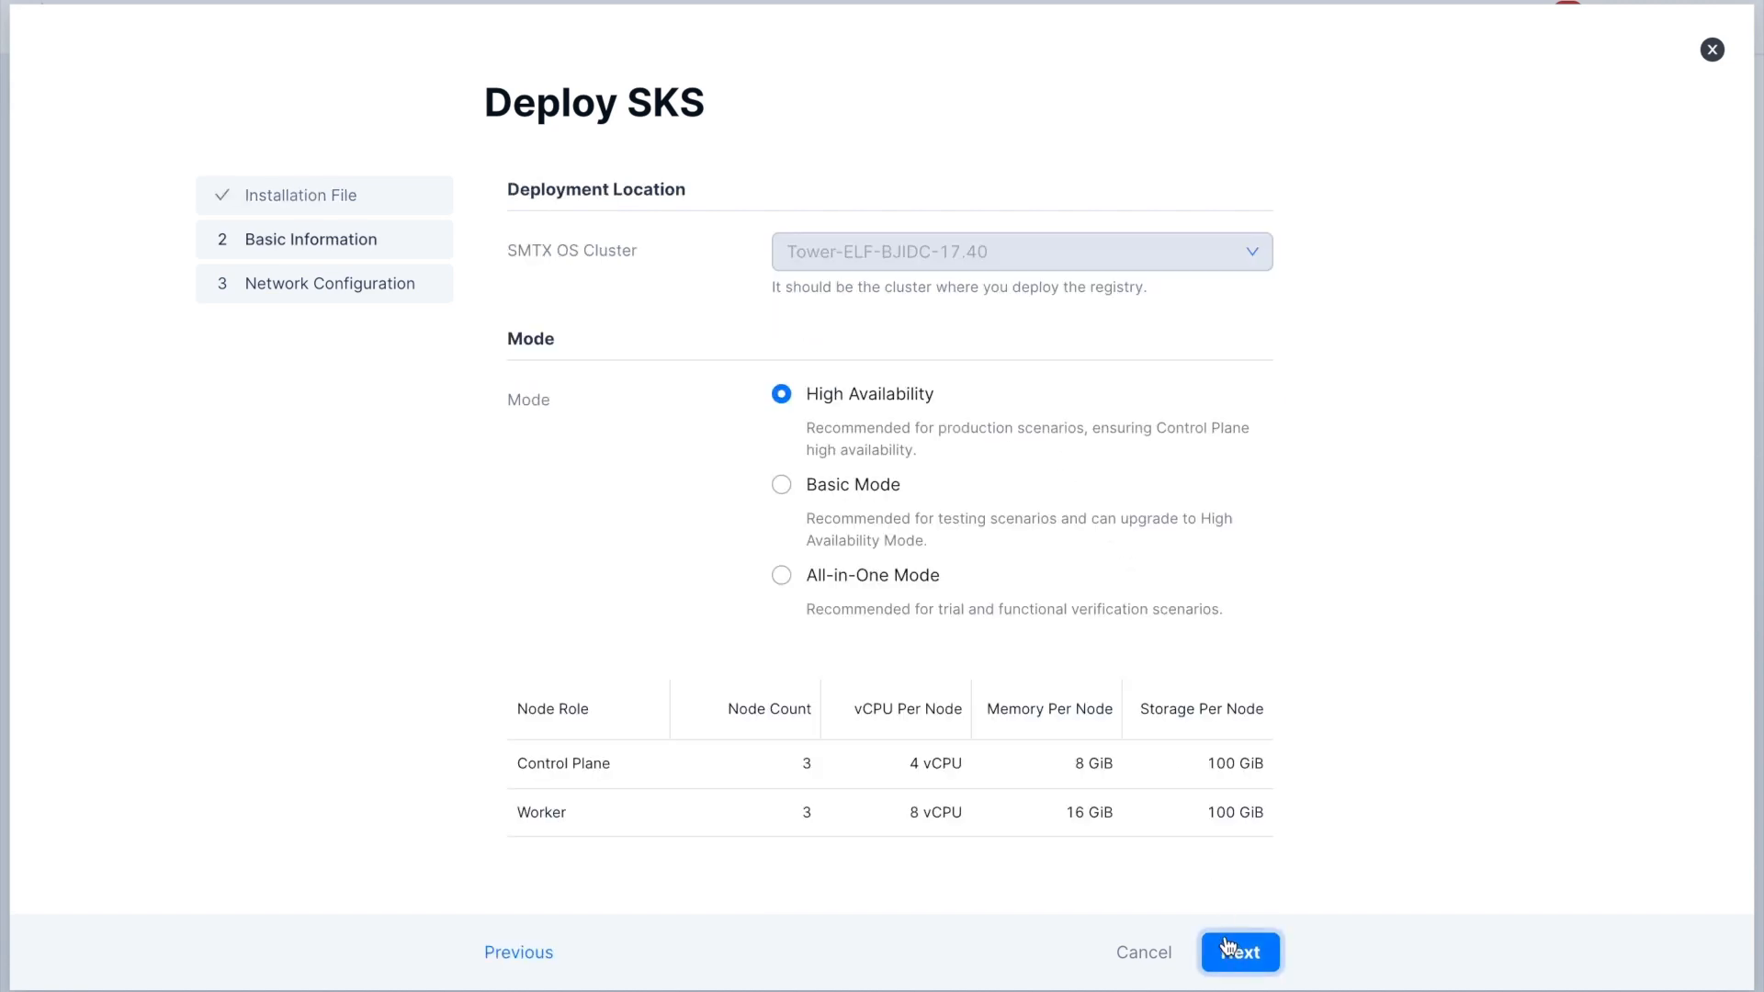
- Choose Basic Mode for the SKS deployment and set the node network to caas-default
{"action": "left_click", "coordinate": [891, 494]}
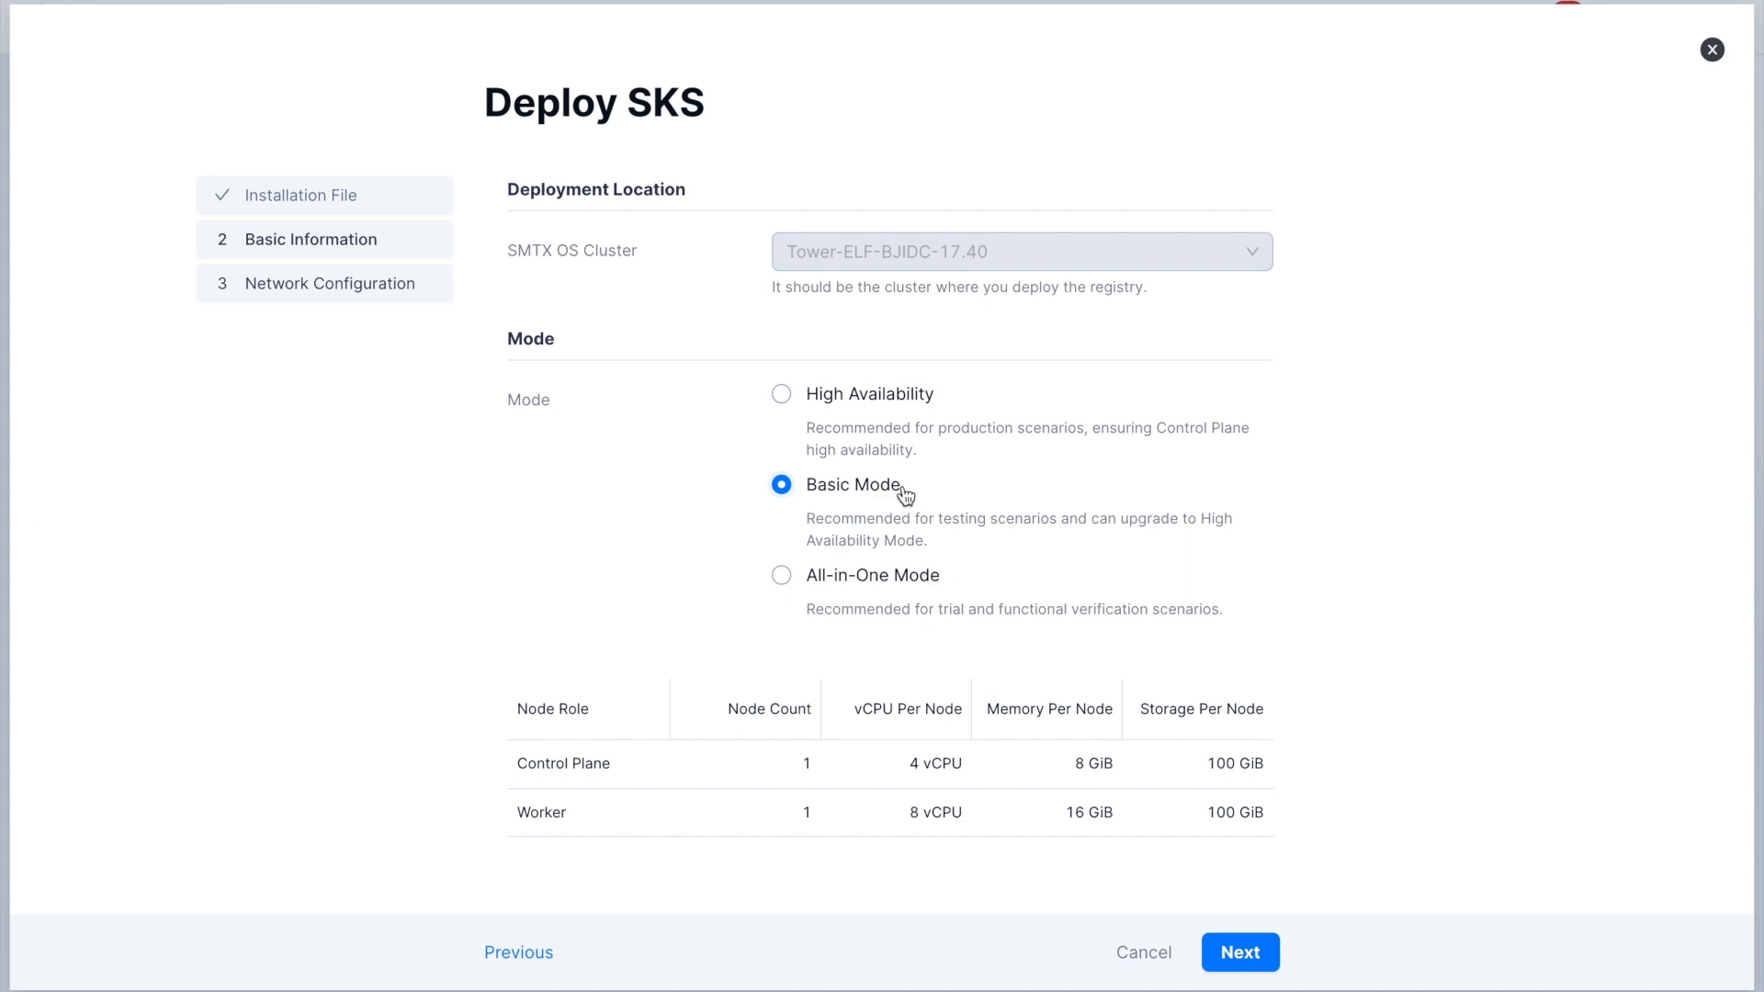
{"action": "left_click", "coordinate": [1234, 954]}
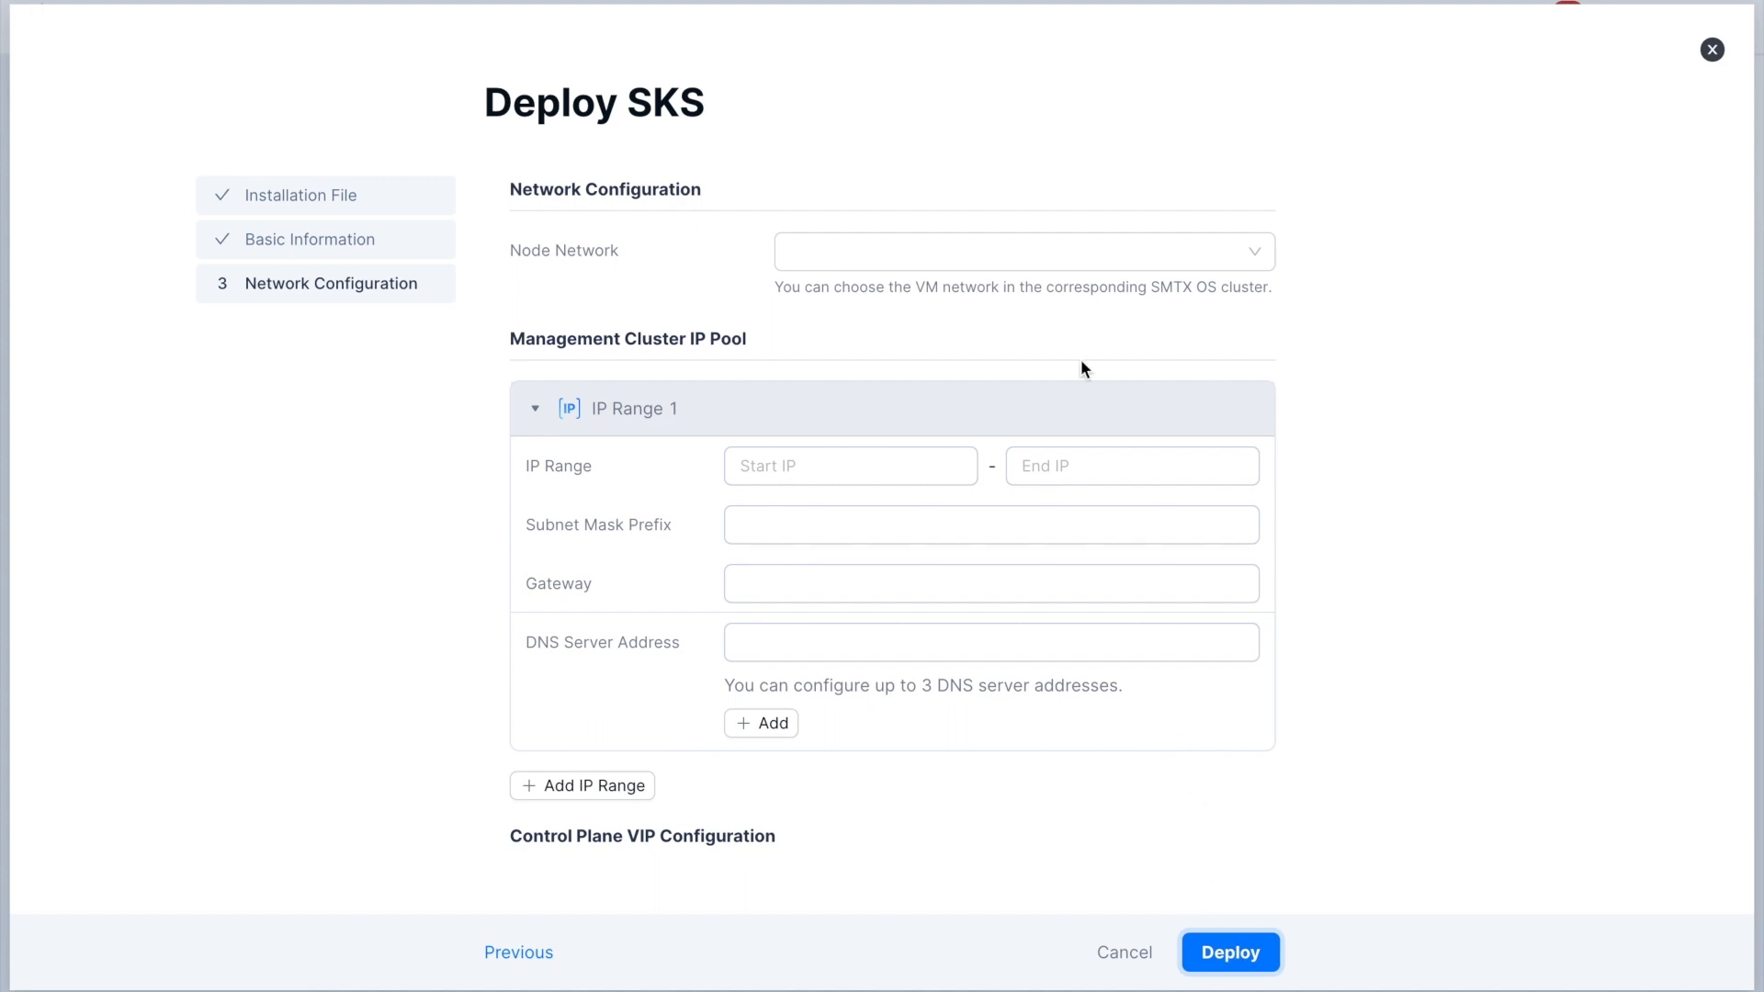
{"action": "left_click", "coordinate": [1034, 262]}
{"action": "left_click", "coordinate": [1009, 339]}
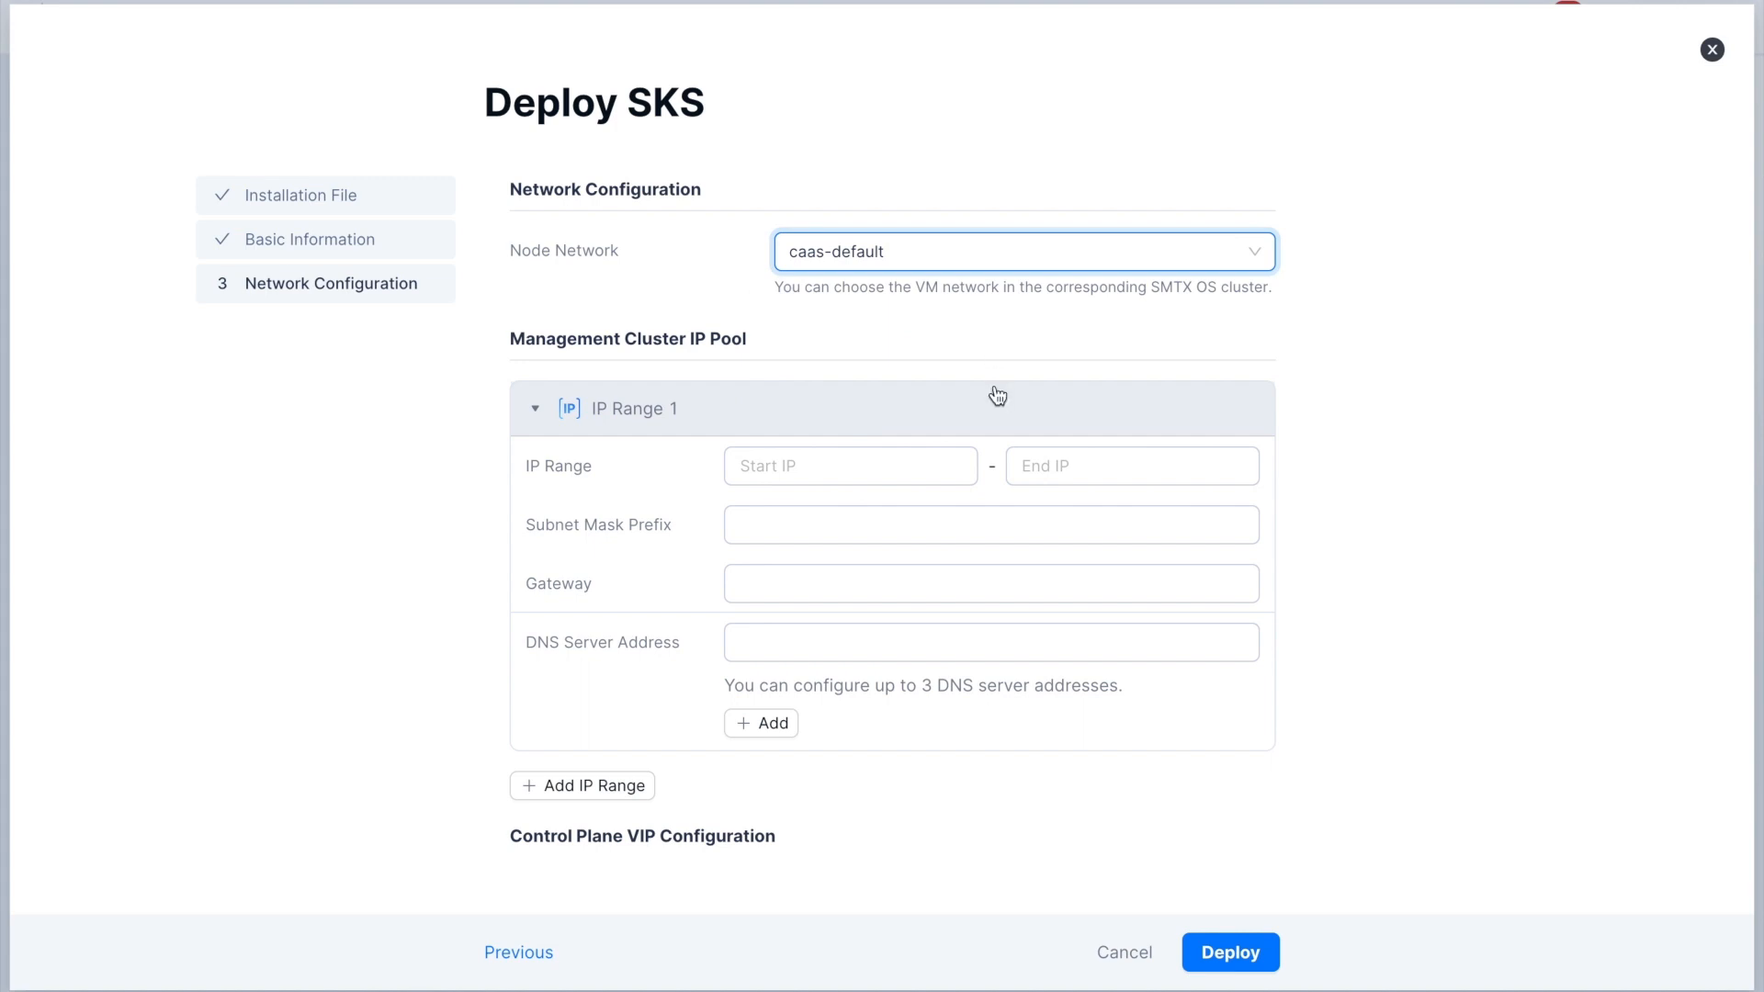
- Set the first IP range of the management cluster IP pool from 10.255.136.1 to 19.255.136.9
{"action": "left_click", "coordinate": [896, 451]}
{"action": "type", "text": "1"}
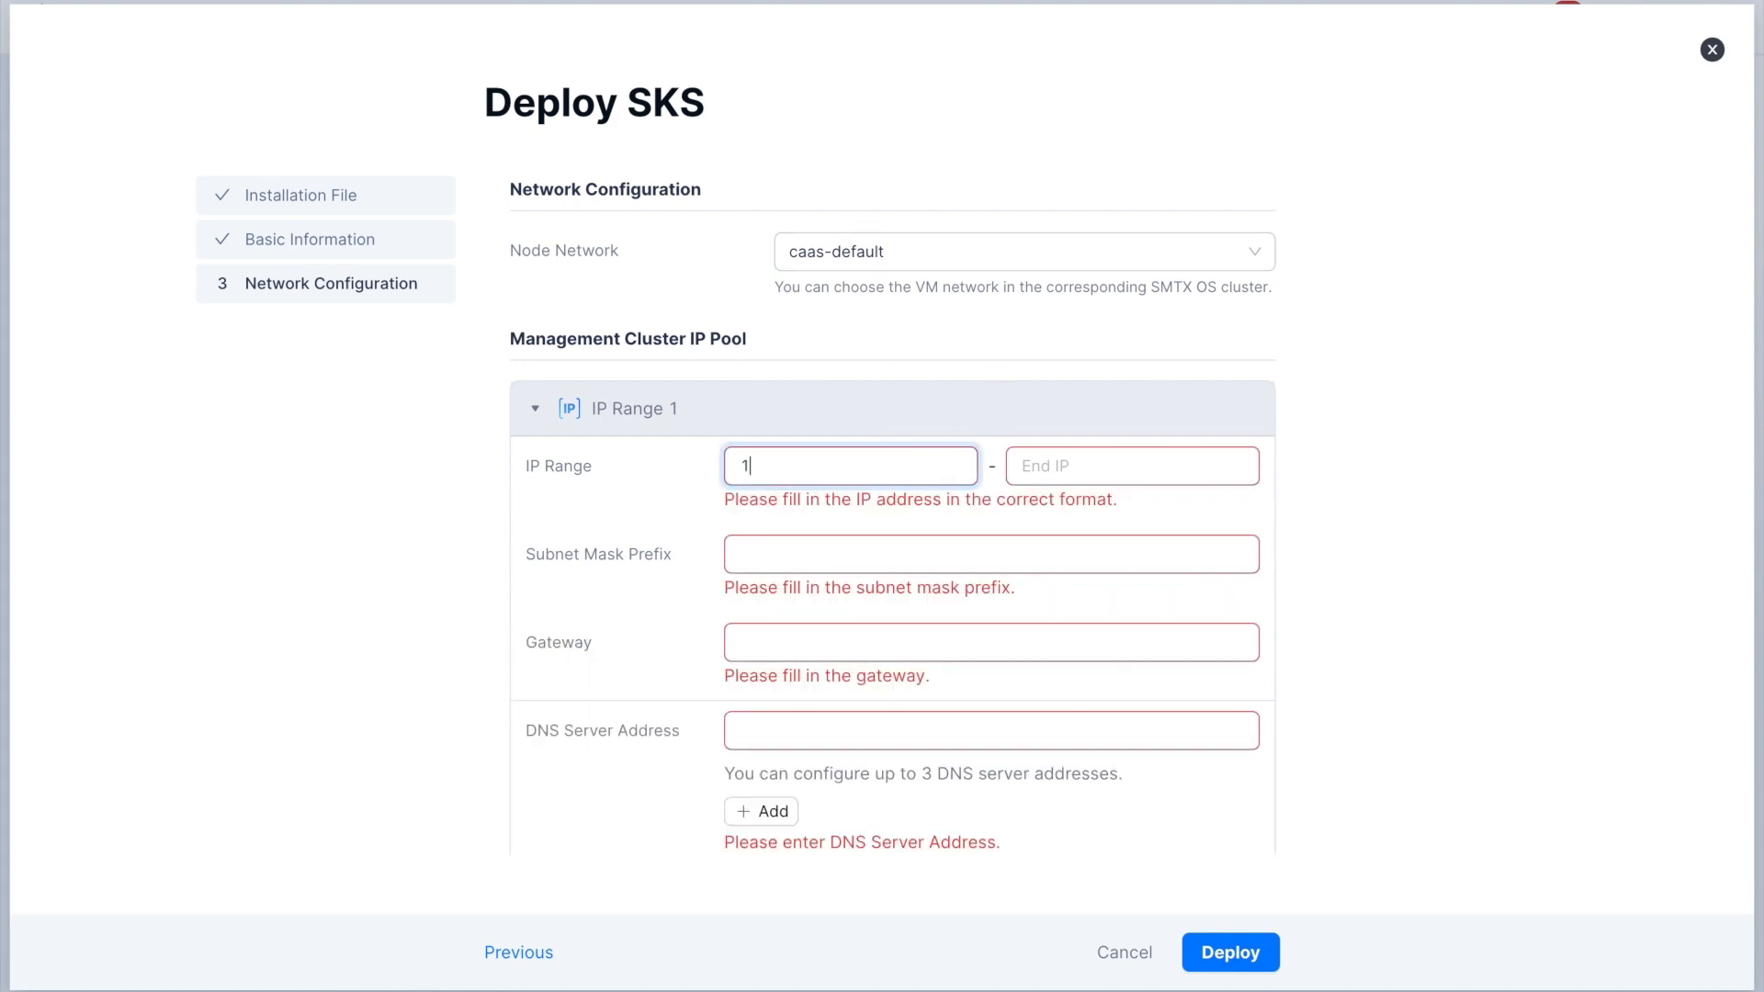
{"action": "type", "text": "0.255.136.1"}
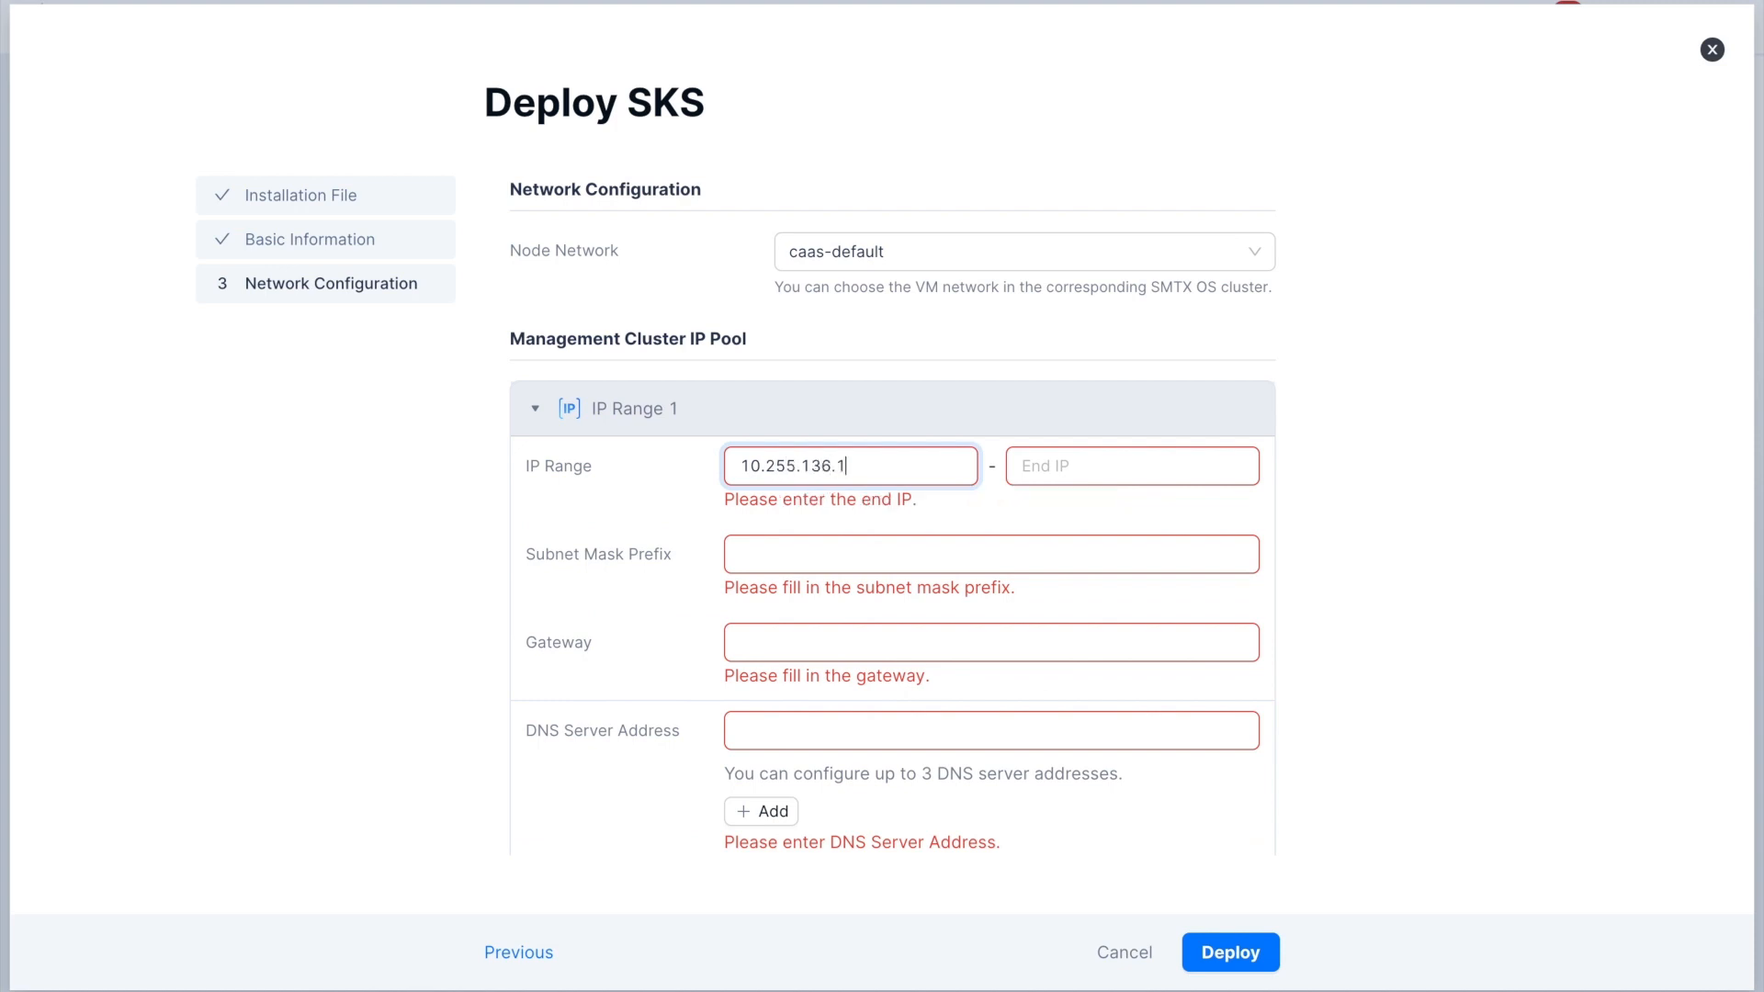
{"action": "left_click", "coordinate": [1126, 471]}
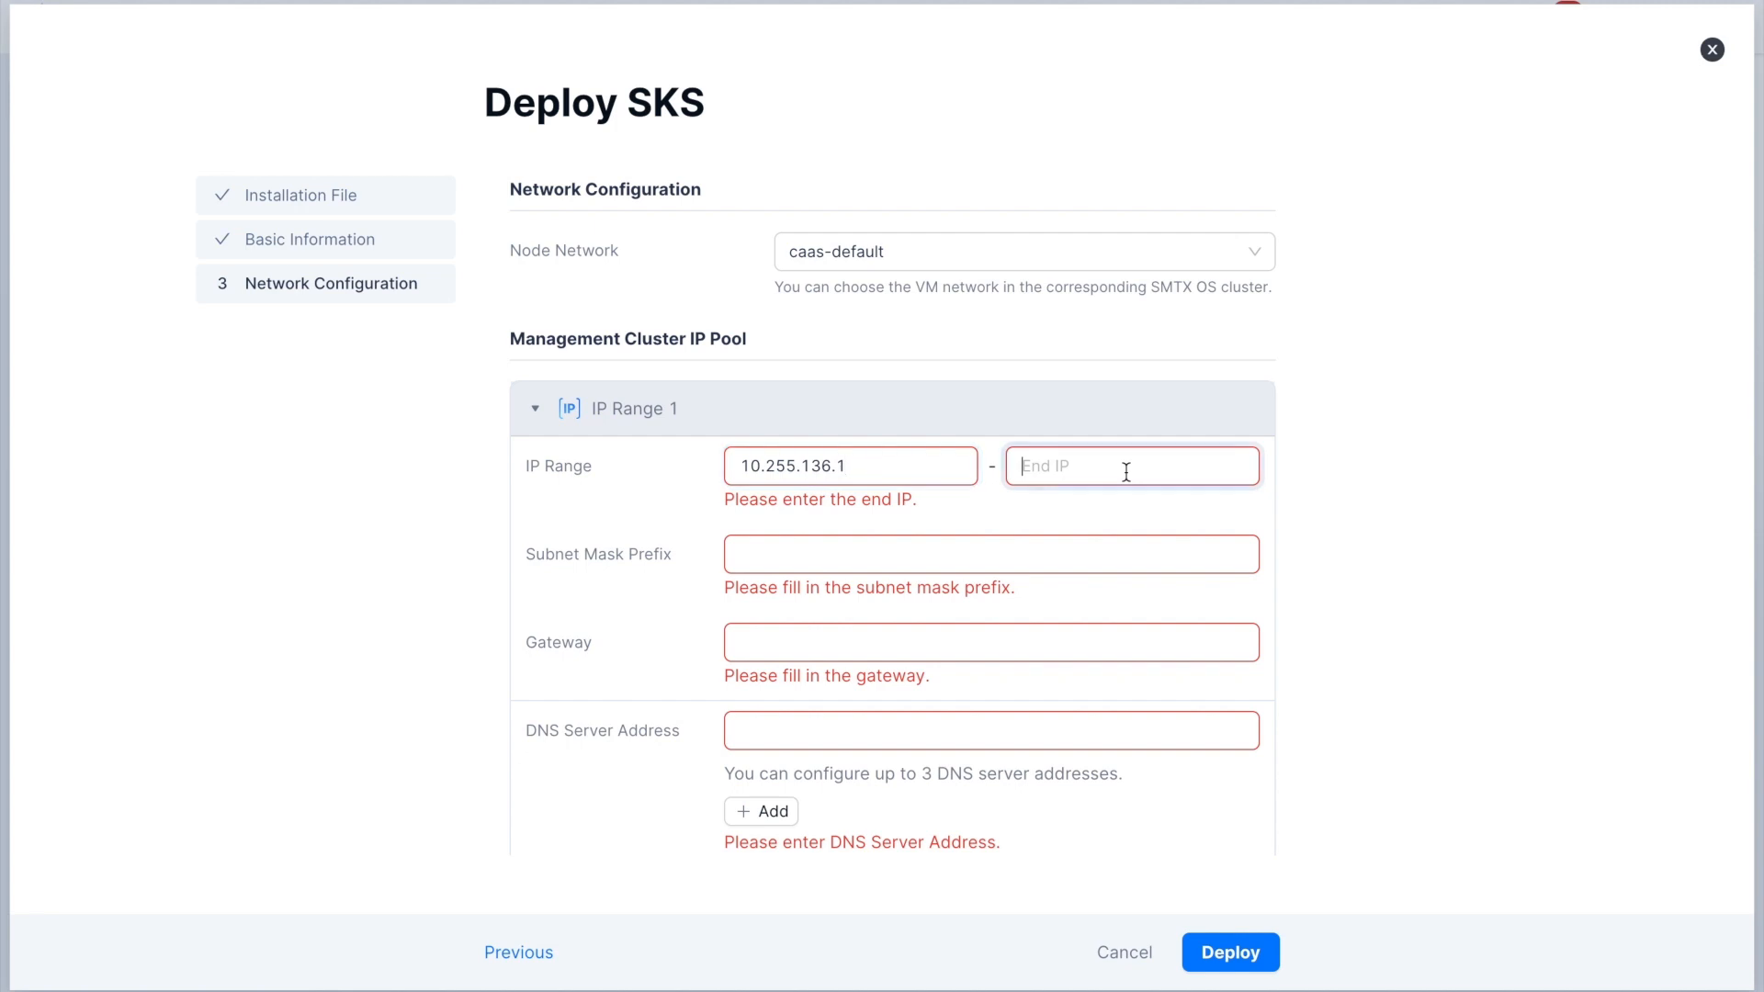
{"action": "type", "text": "19.255"}
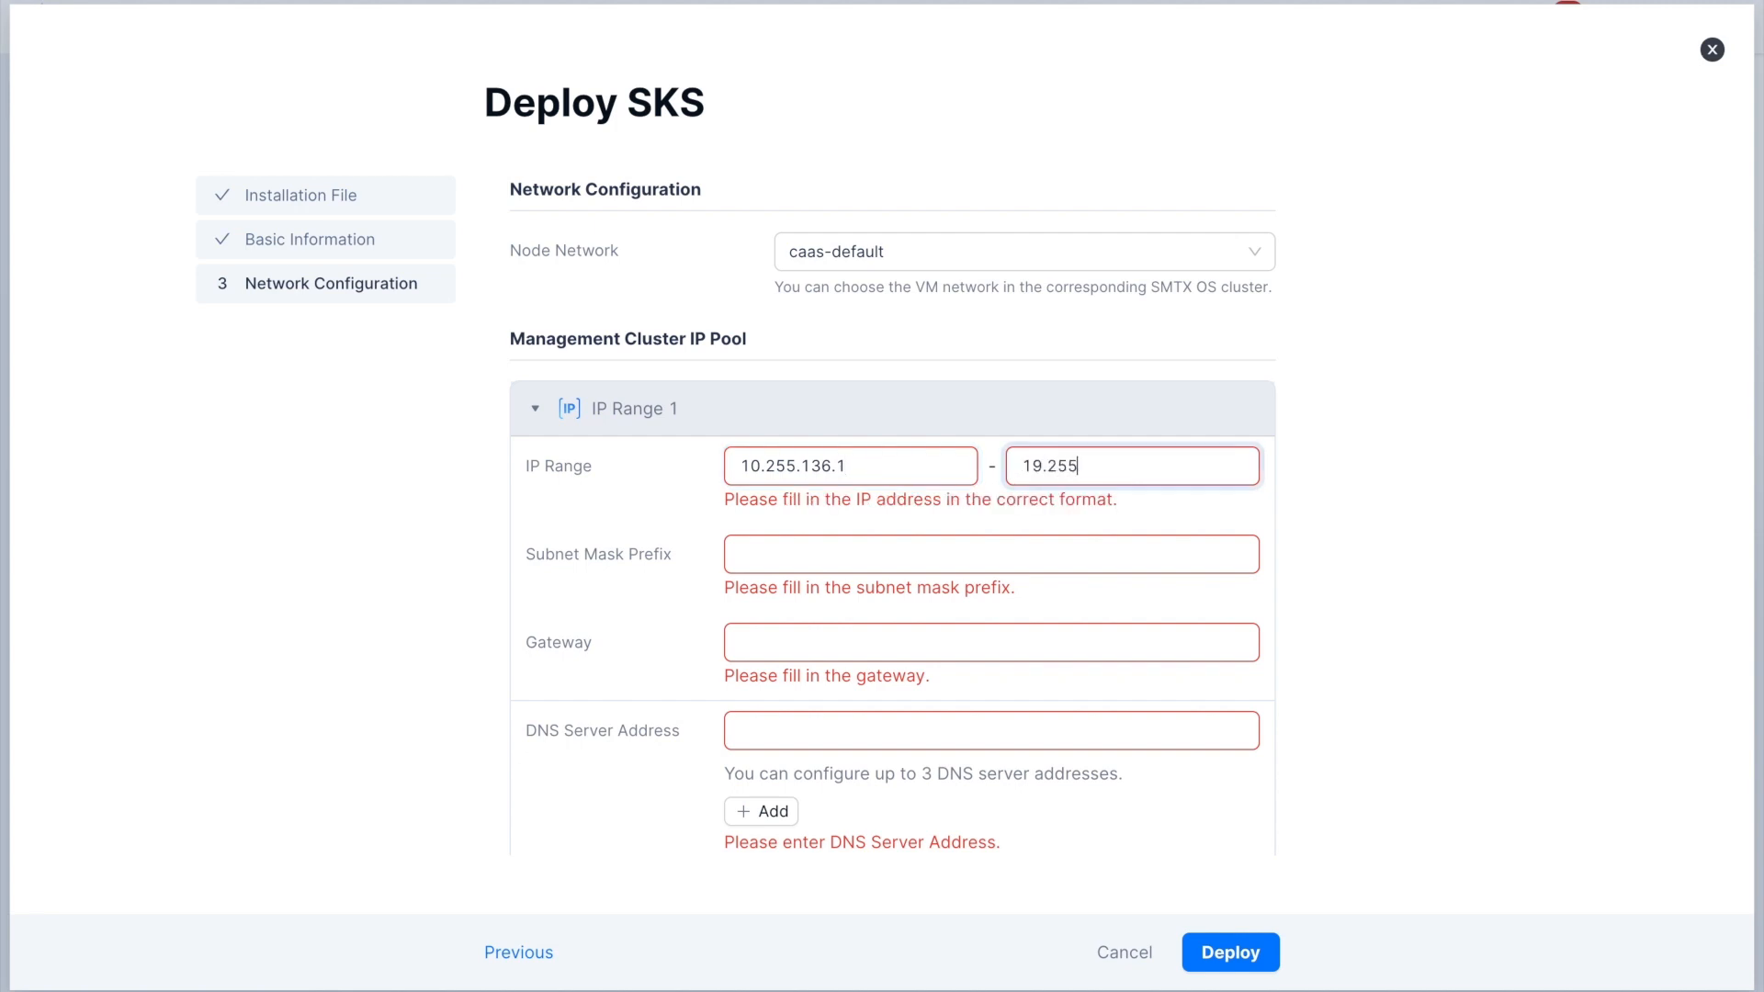
{"action": "type", "text": ".136.9"}
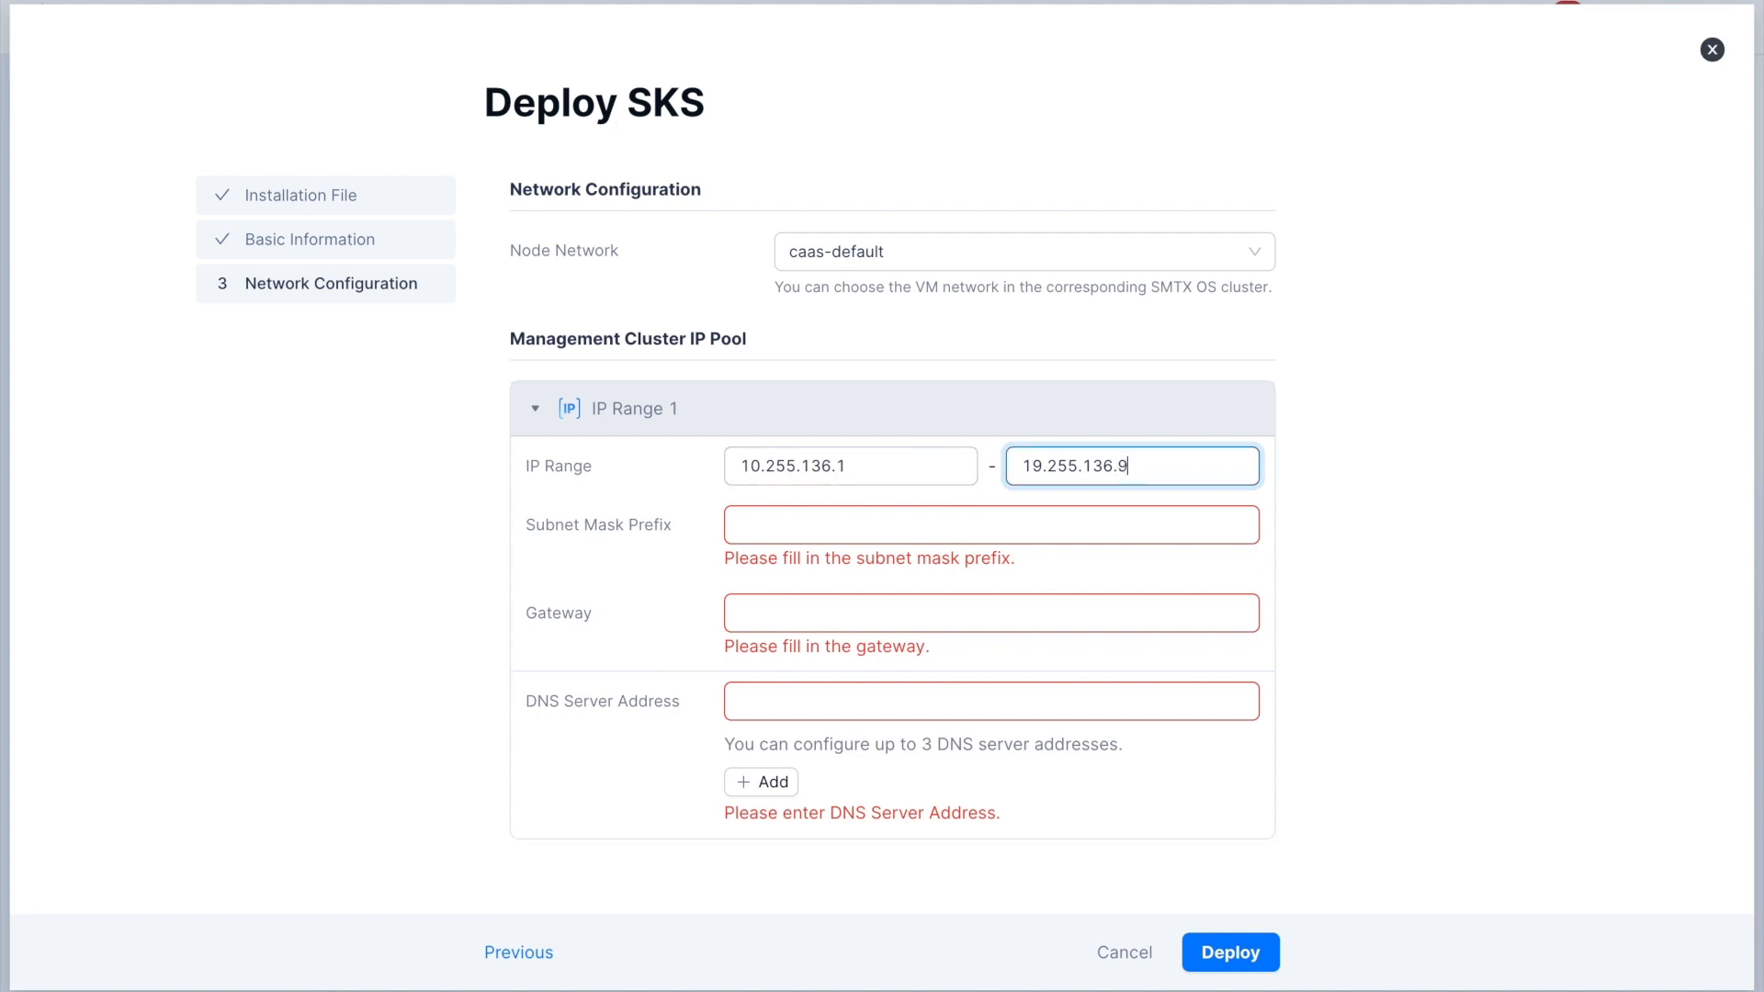
- Set the IP range's subnet mask prefix to 16 and its gateway to 10.255.0.1
{"action": "left_click", "coordinate": [1101, 509]}
{"action": "type", "text": "1"}
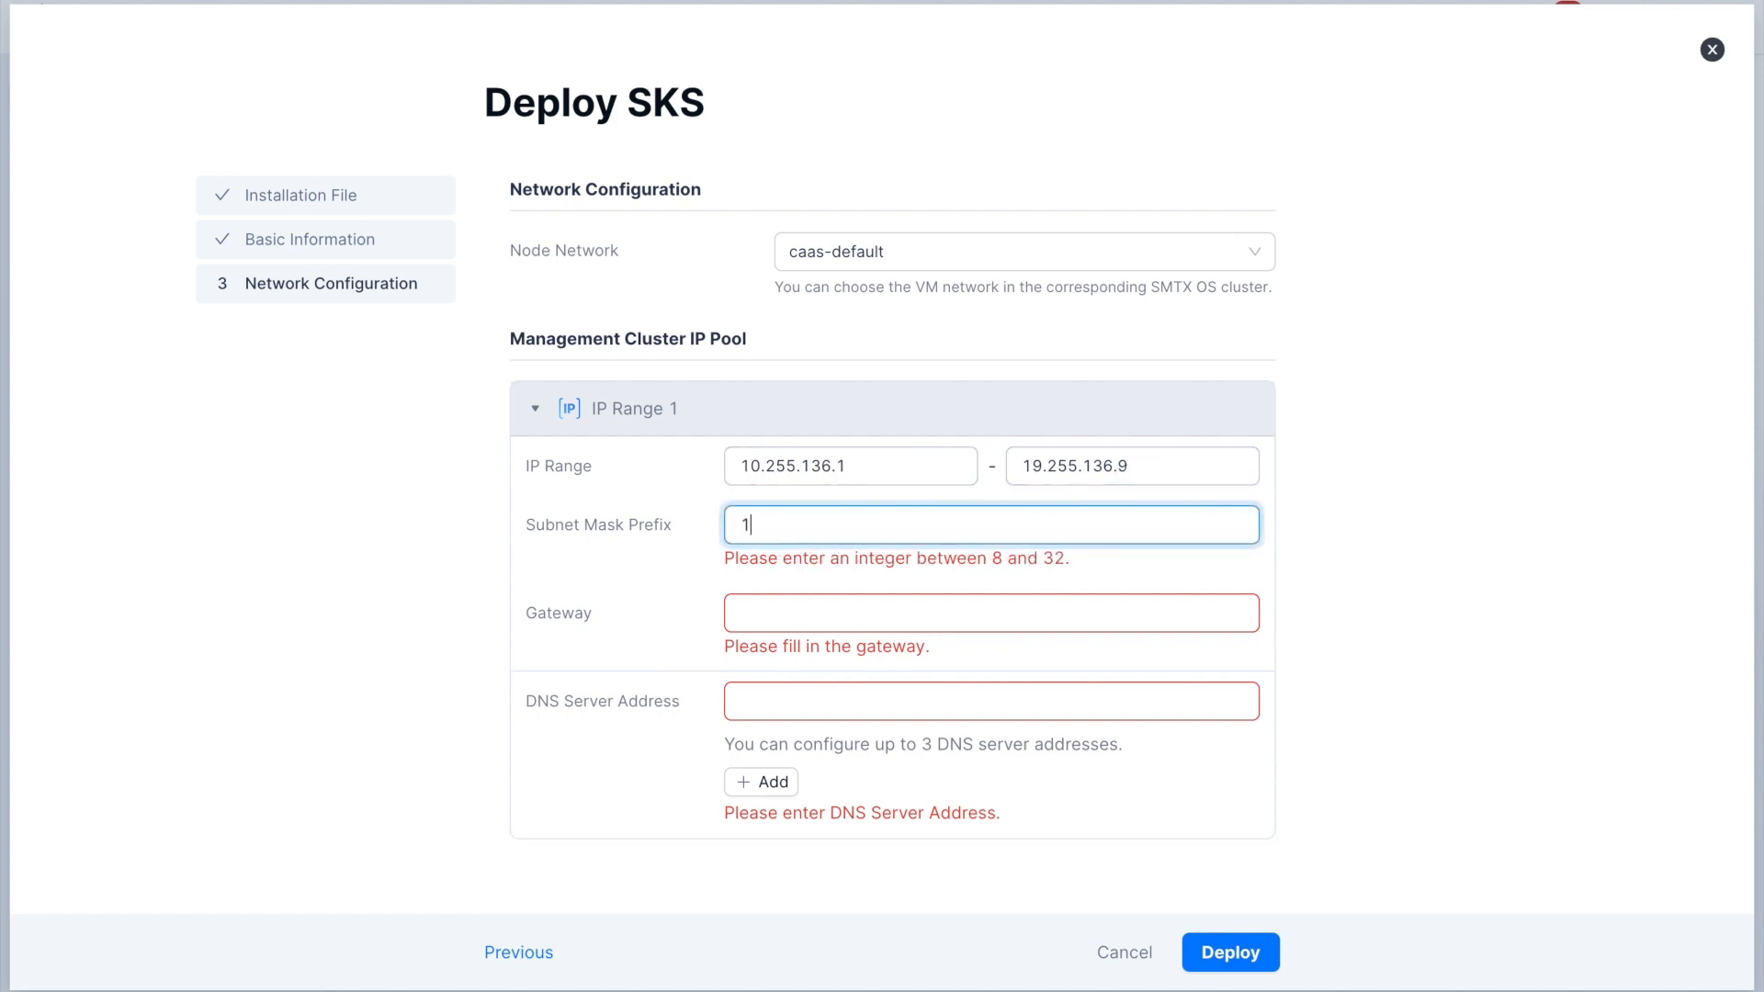
{"action": "type", "text": "6"}
{"action": "left_click", "coordinate": [1066, 585]}
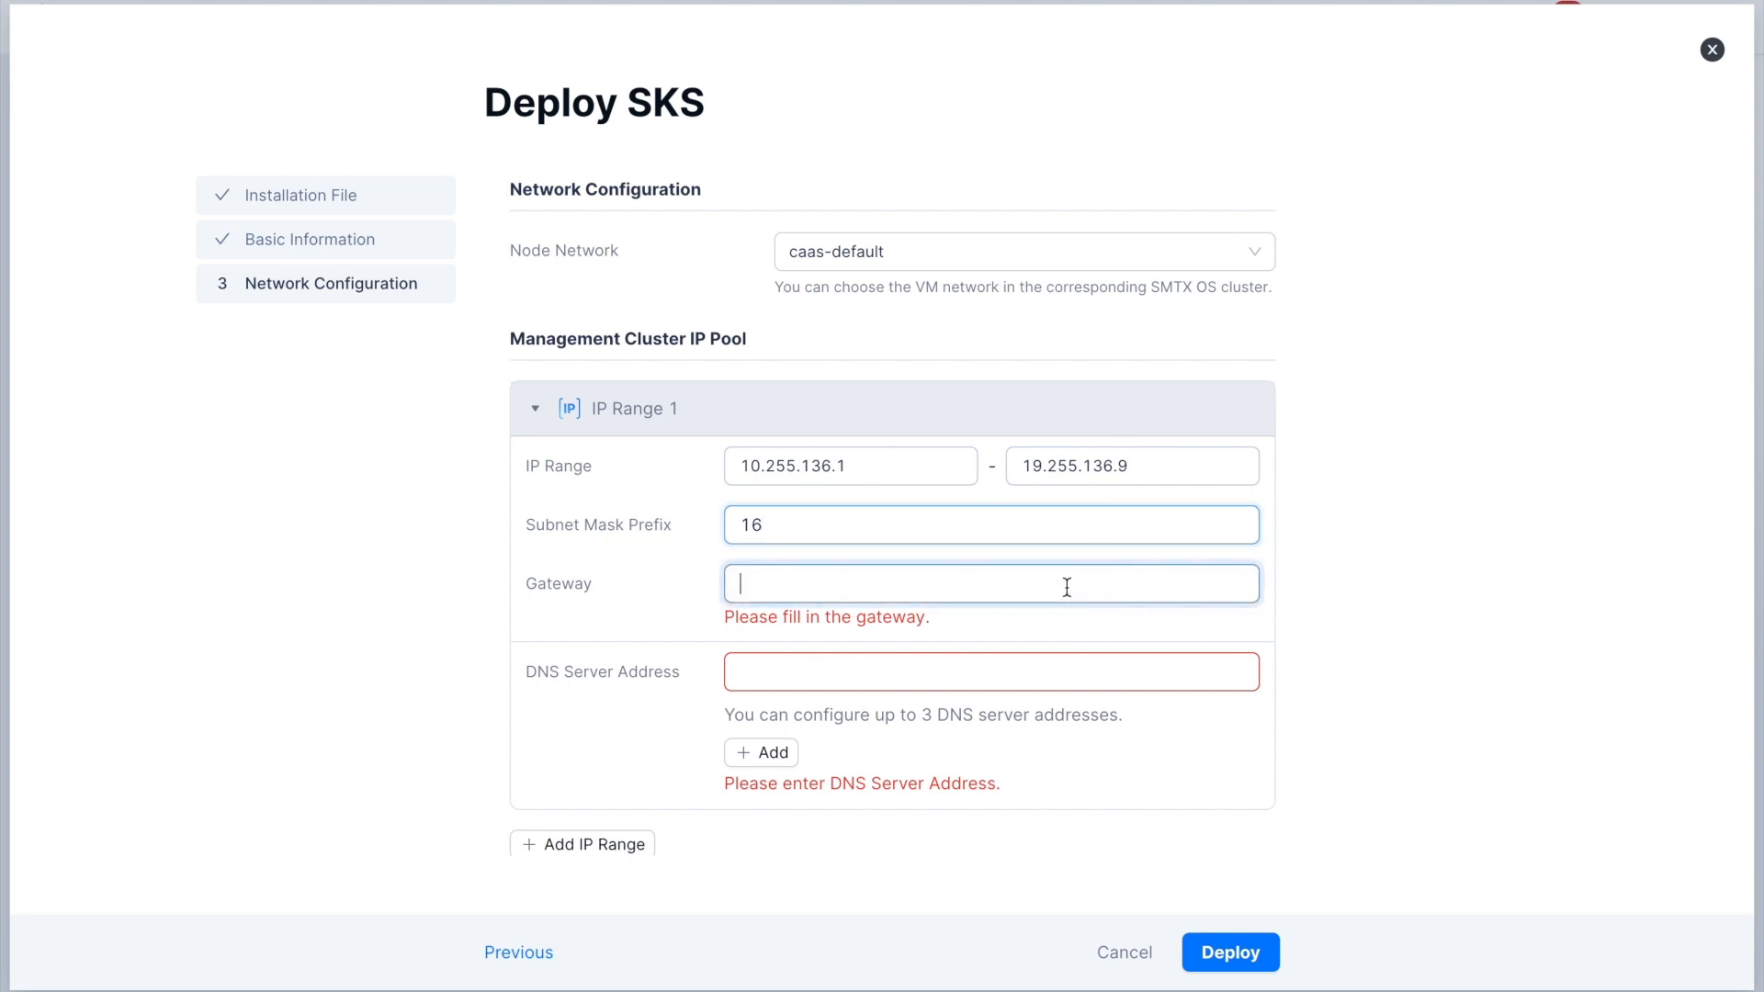
{"action": "type", "text": "10.255"}
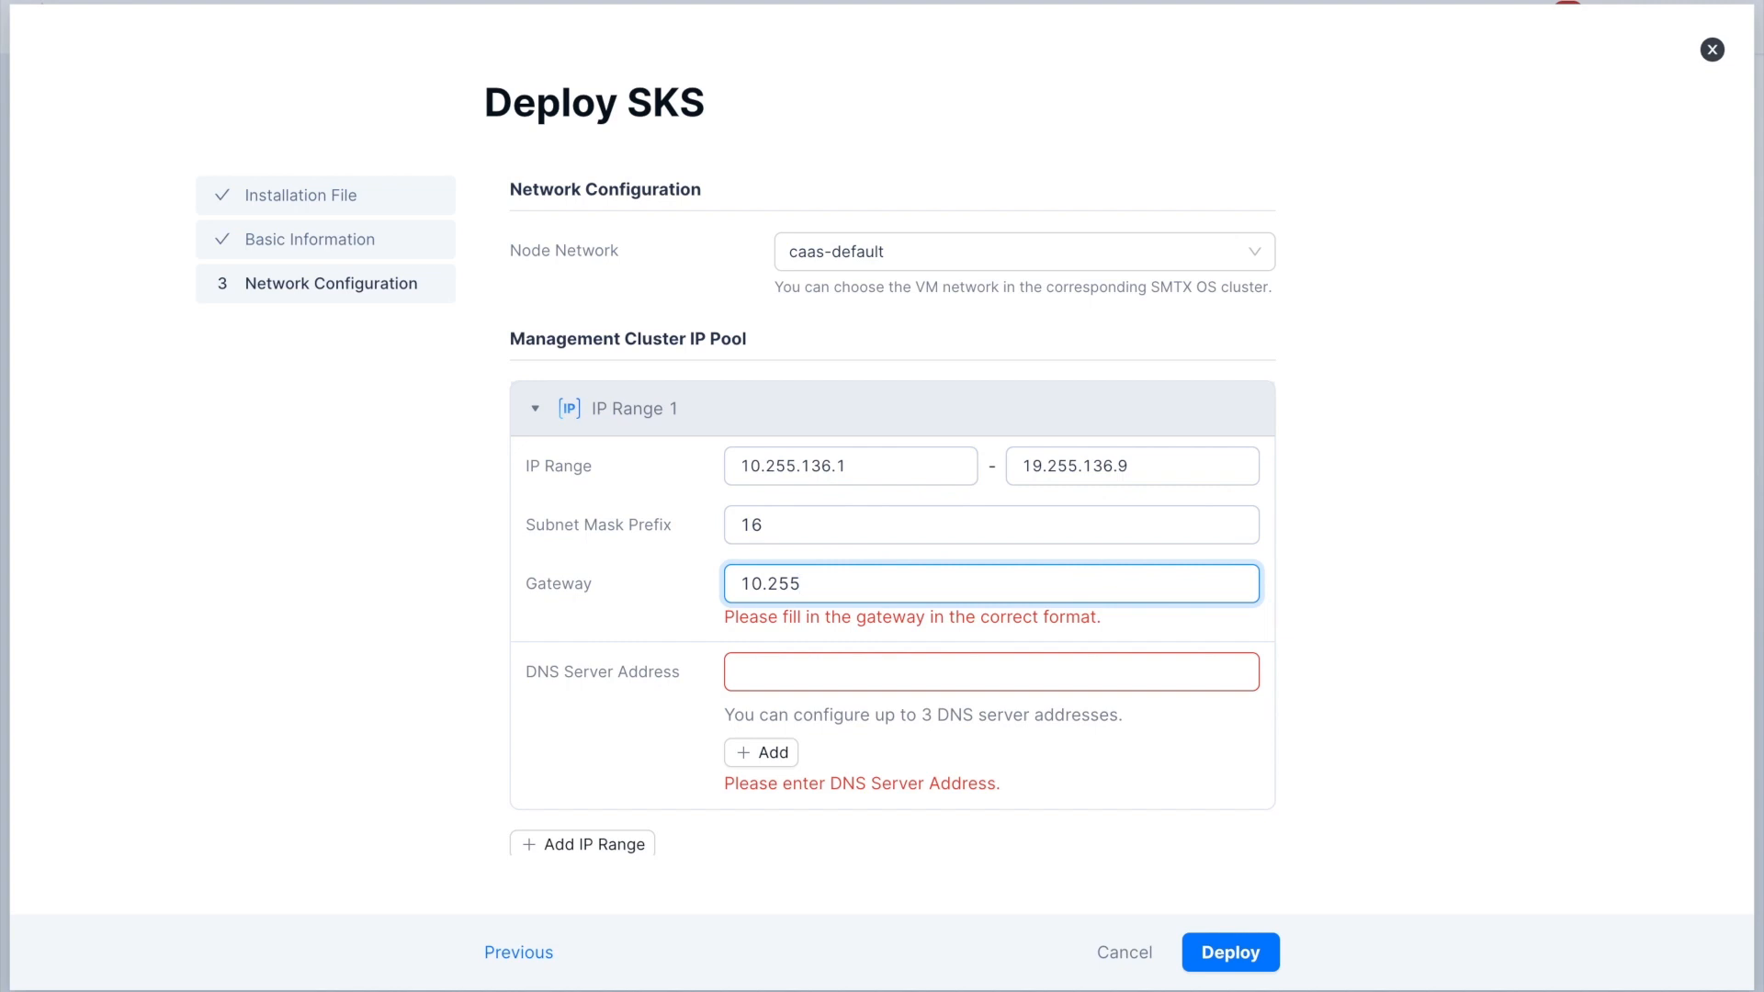
{"action": "type", "text": ".0.1"}
- Set the DNS server address of the management cluster IP pool to 10.255.0.2
{"action": "left_click", "coordinate": [1044, 632]}
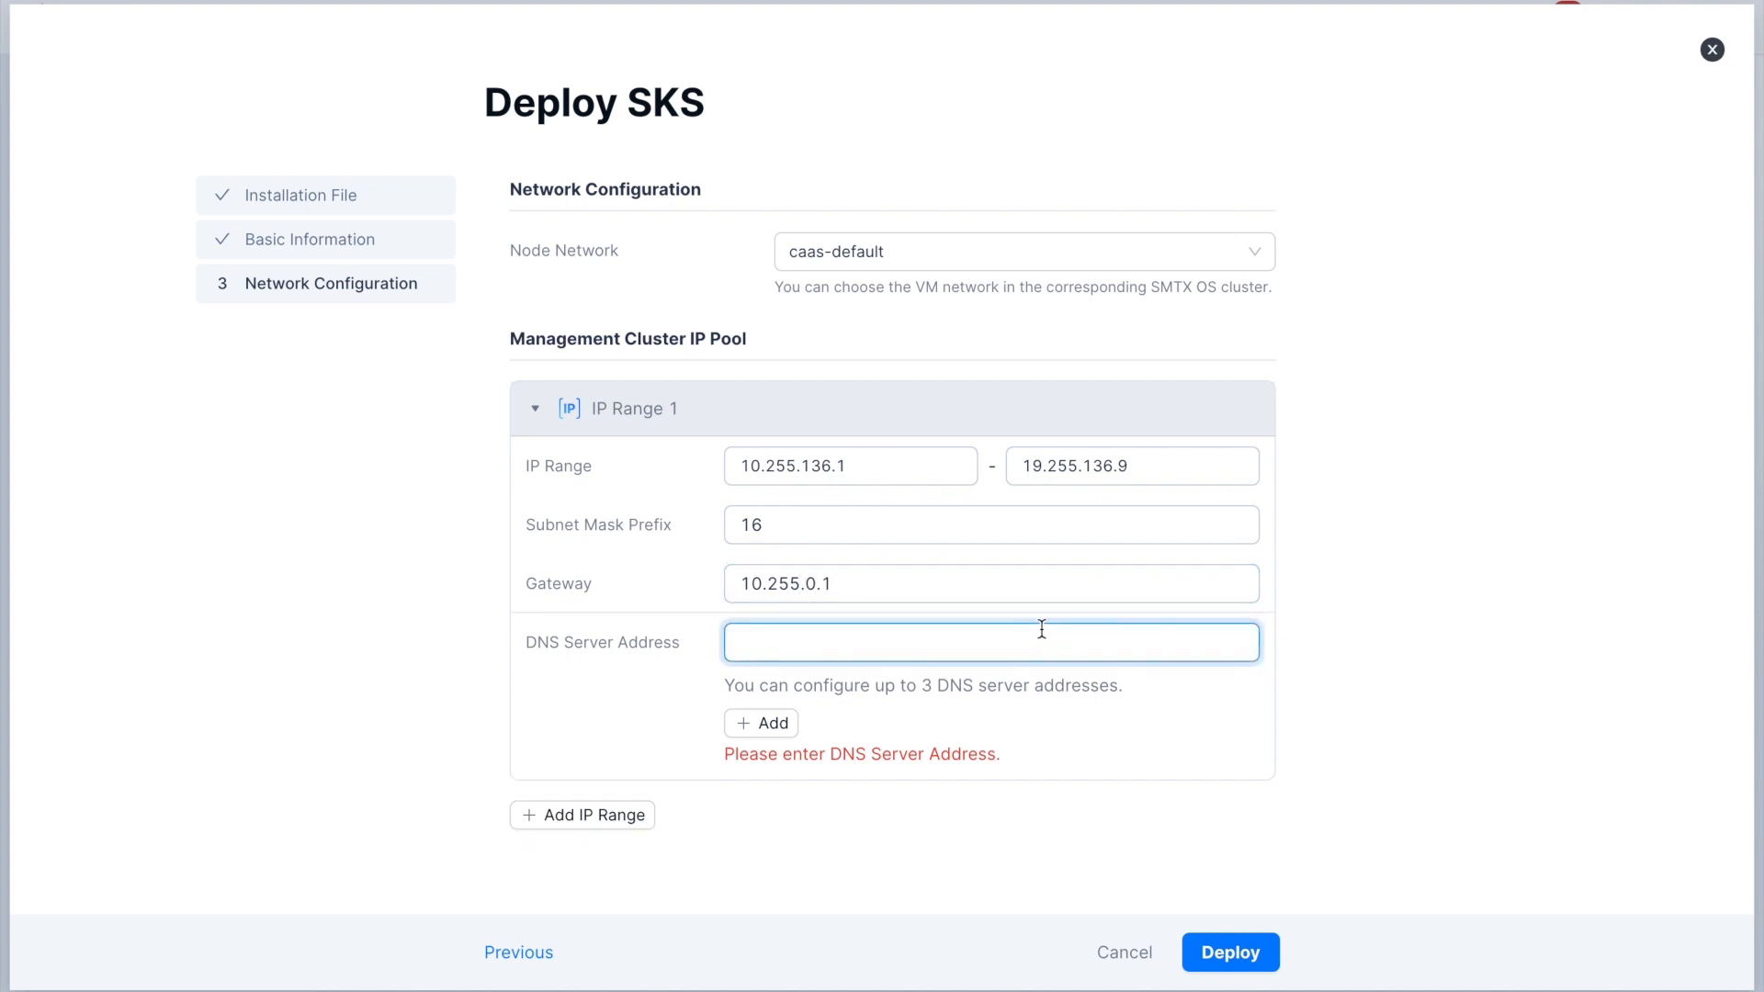
{"action": "scroll", "coordinate": [1042, 629], "scroll_direction": "down", "scroll_amount": 1}
{"action": "type", "text": "10"}
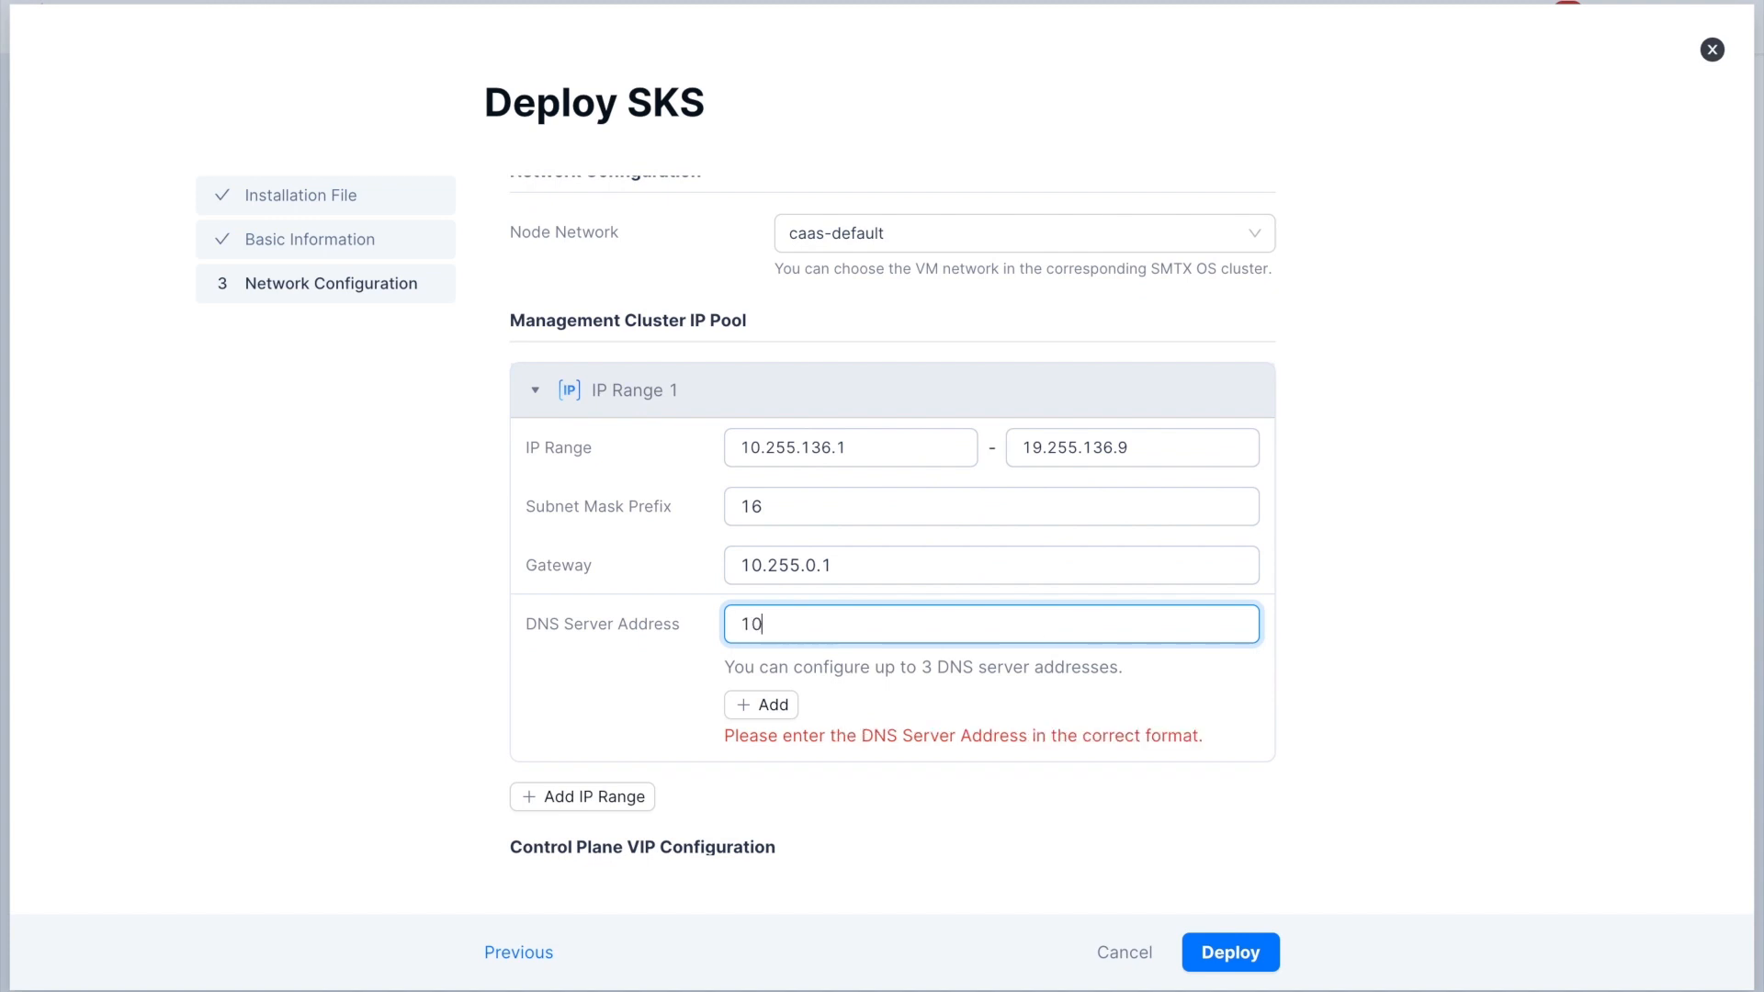
{"action": "type", "text": ".255.0.2"}
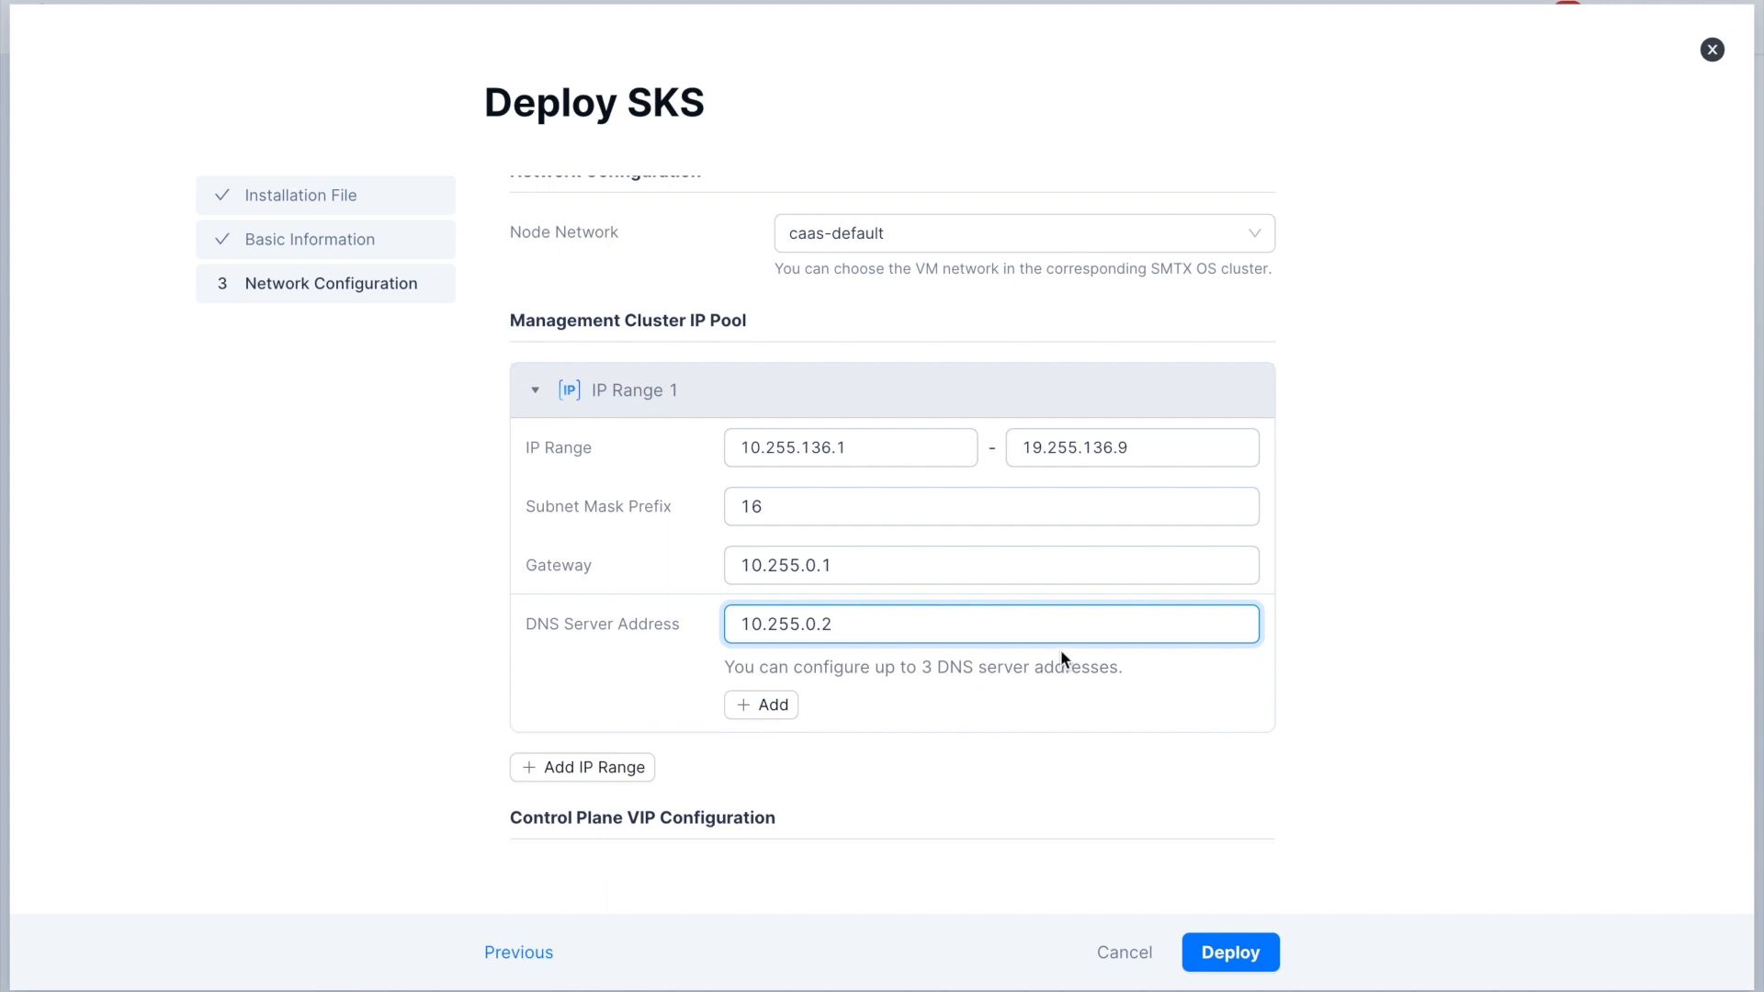
- Have the control plane VIP assigned by the IP pool and deploy SKS
{"action": "scroll", "coordinate": [1249, 824], "scroll_direction": "down", "scroll_amount": 2}
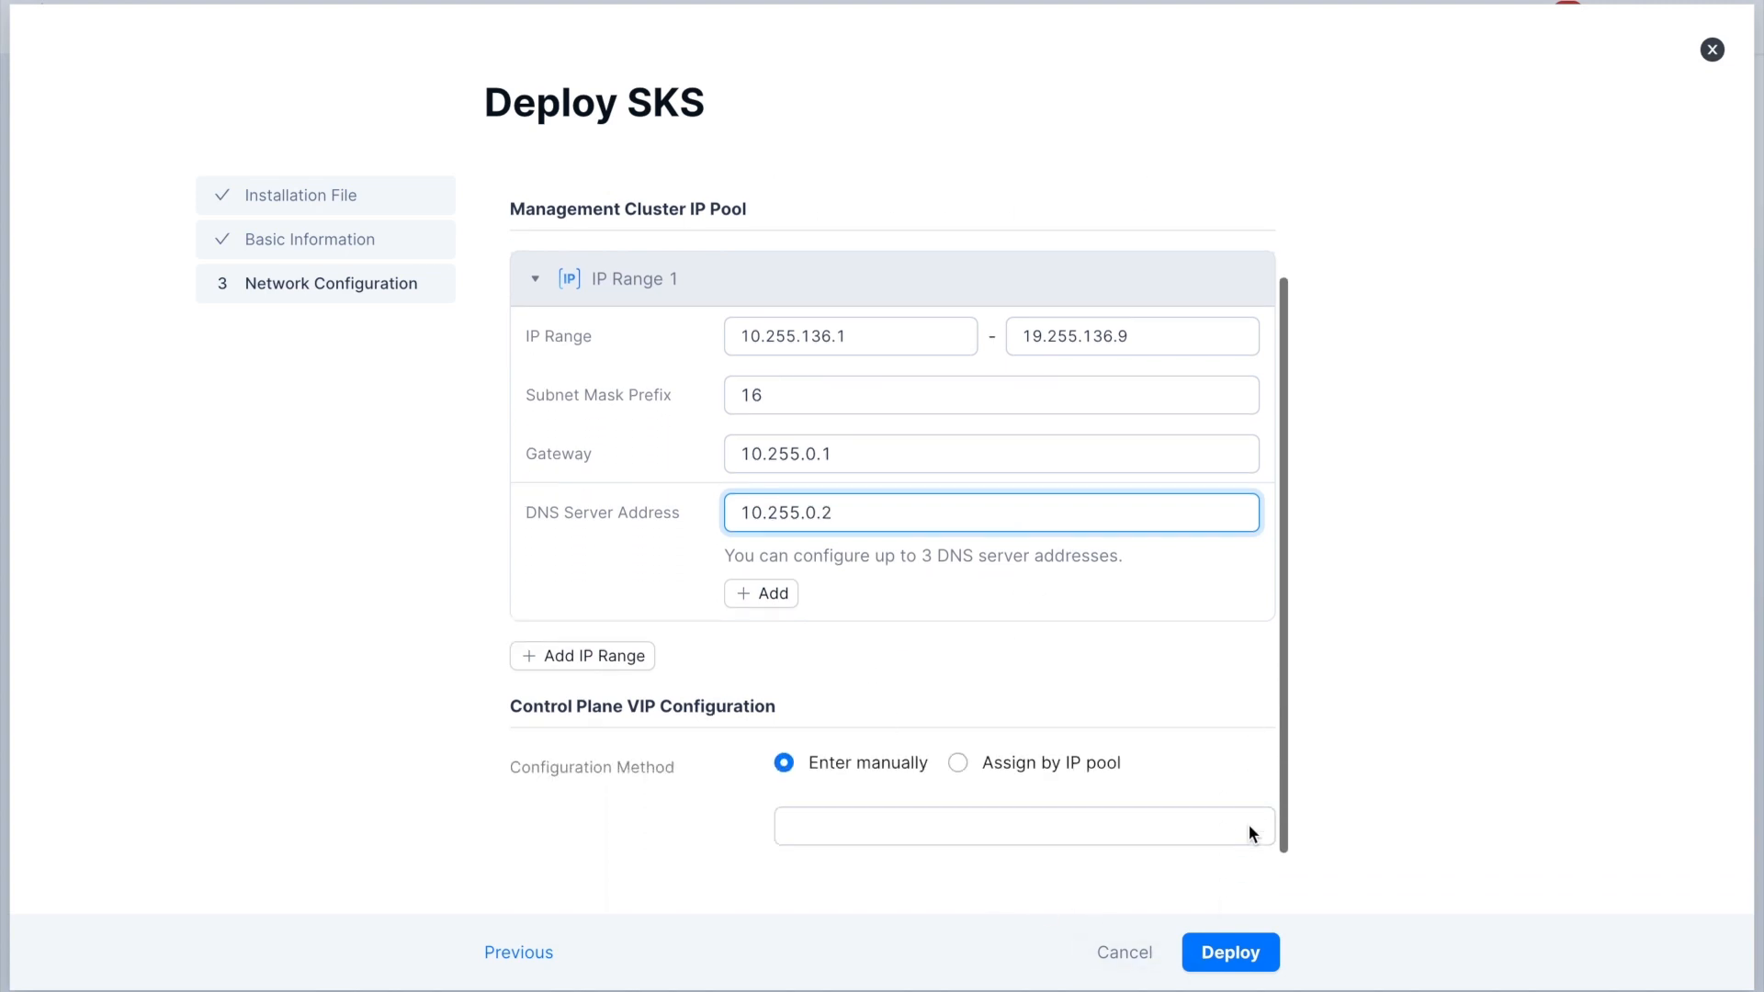
{"action": "left_click", "coordinate": [1016, 764]}
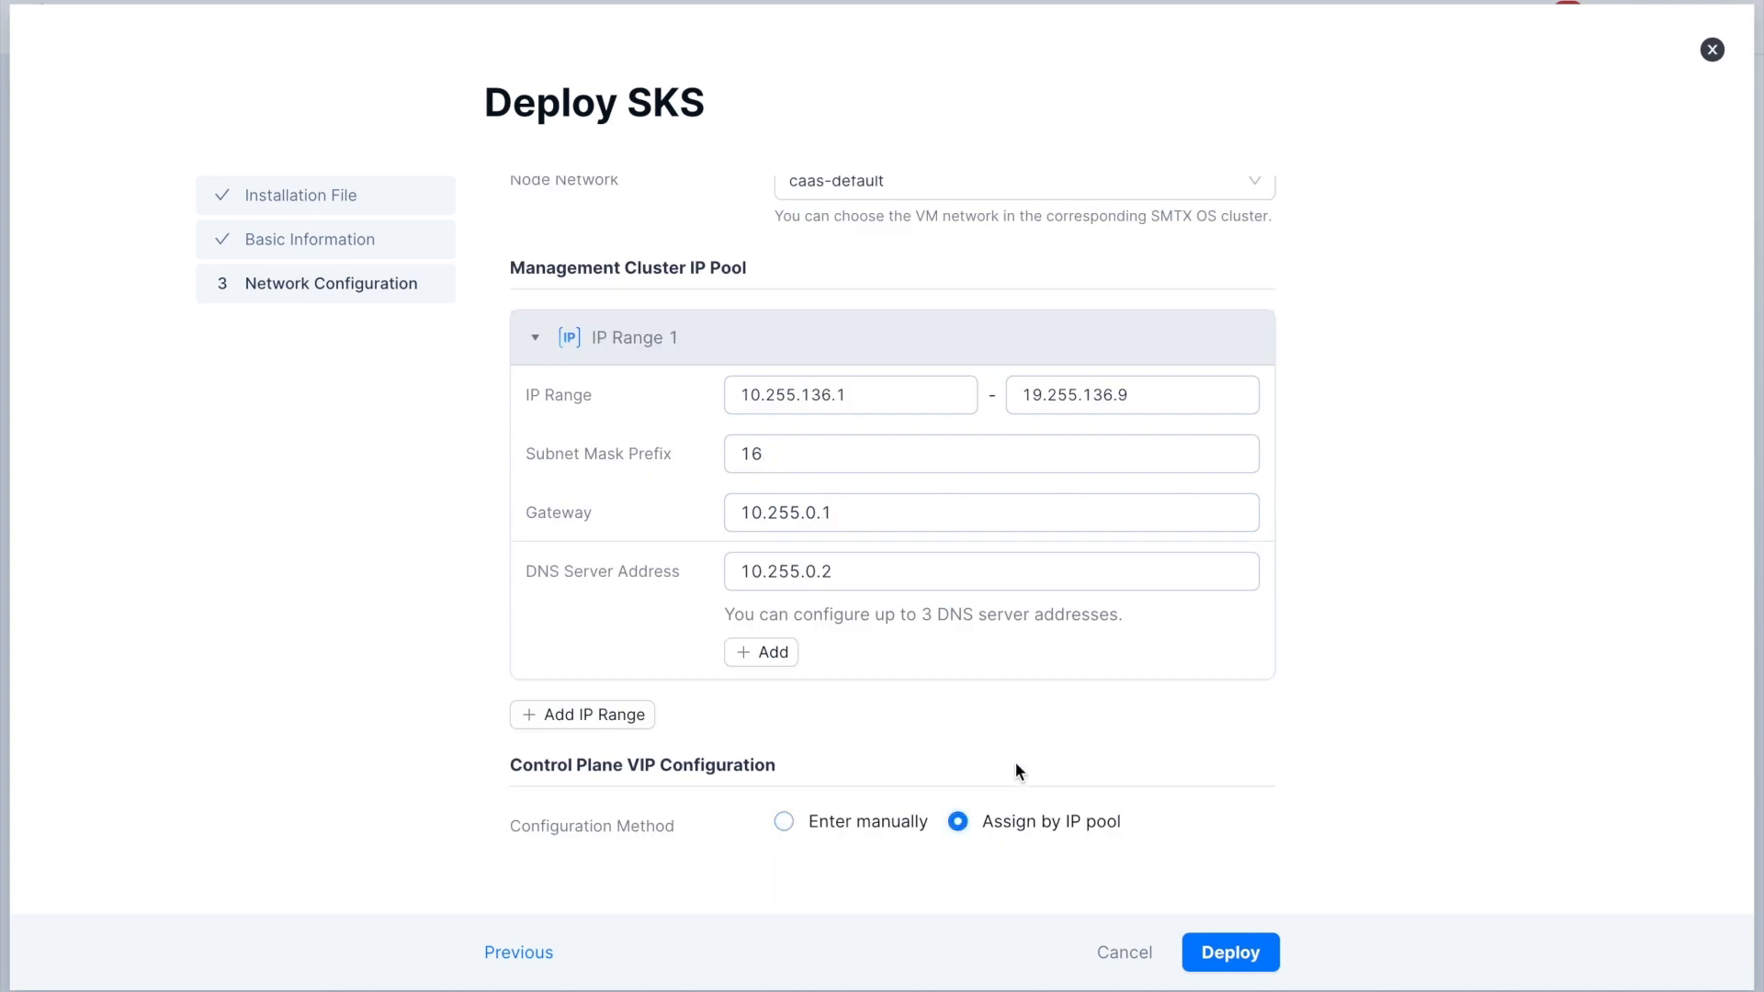
{"action": "left_click", "coordinate": [1217, 955]}
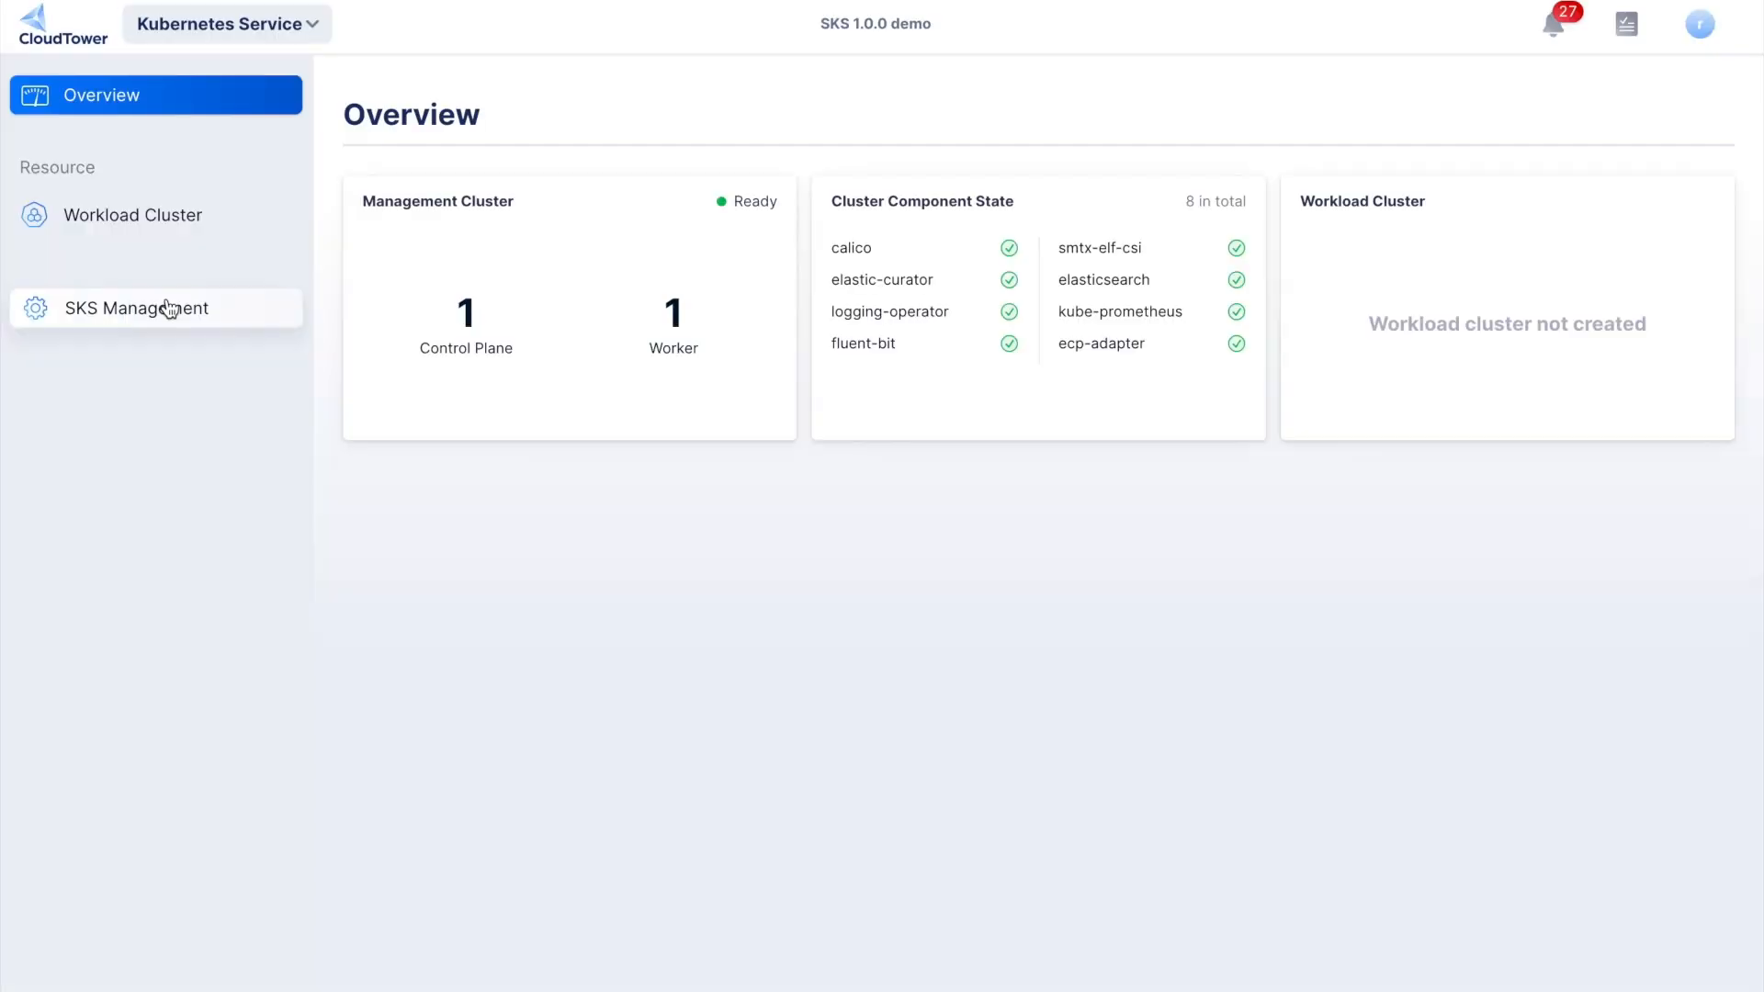
- Start a new workload cluster IP pool in the SKS IP pool management and name it workload-1
{"action": "left_click", "coordinate": [158, 307]}
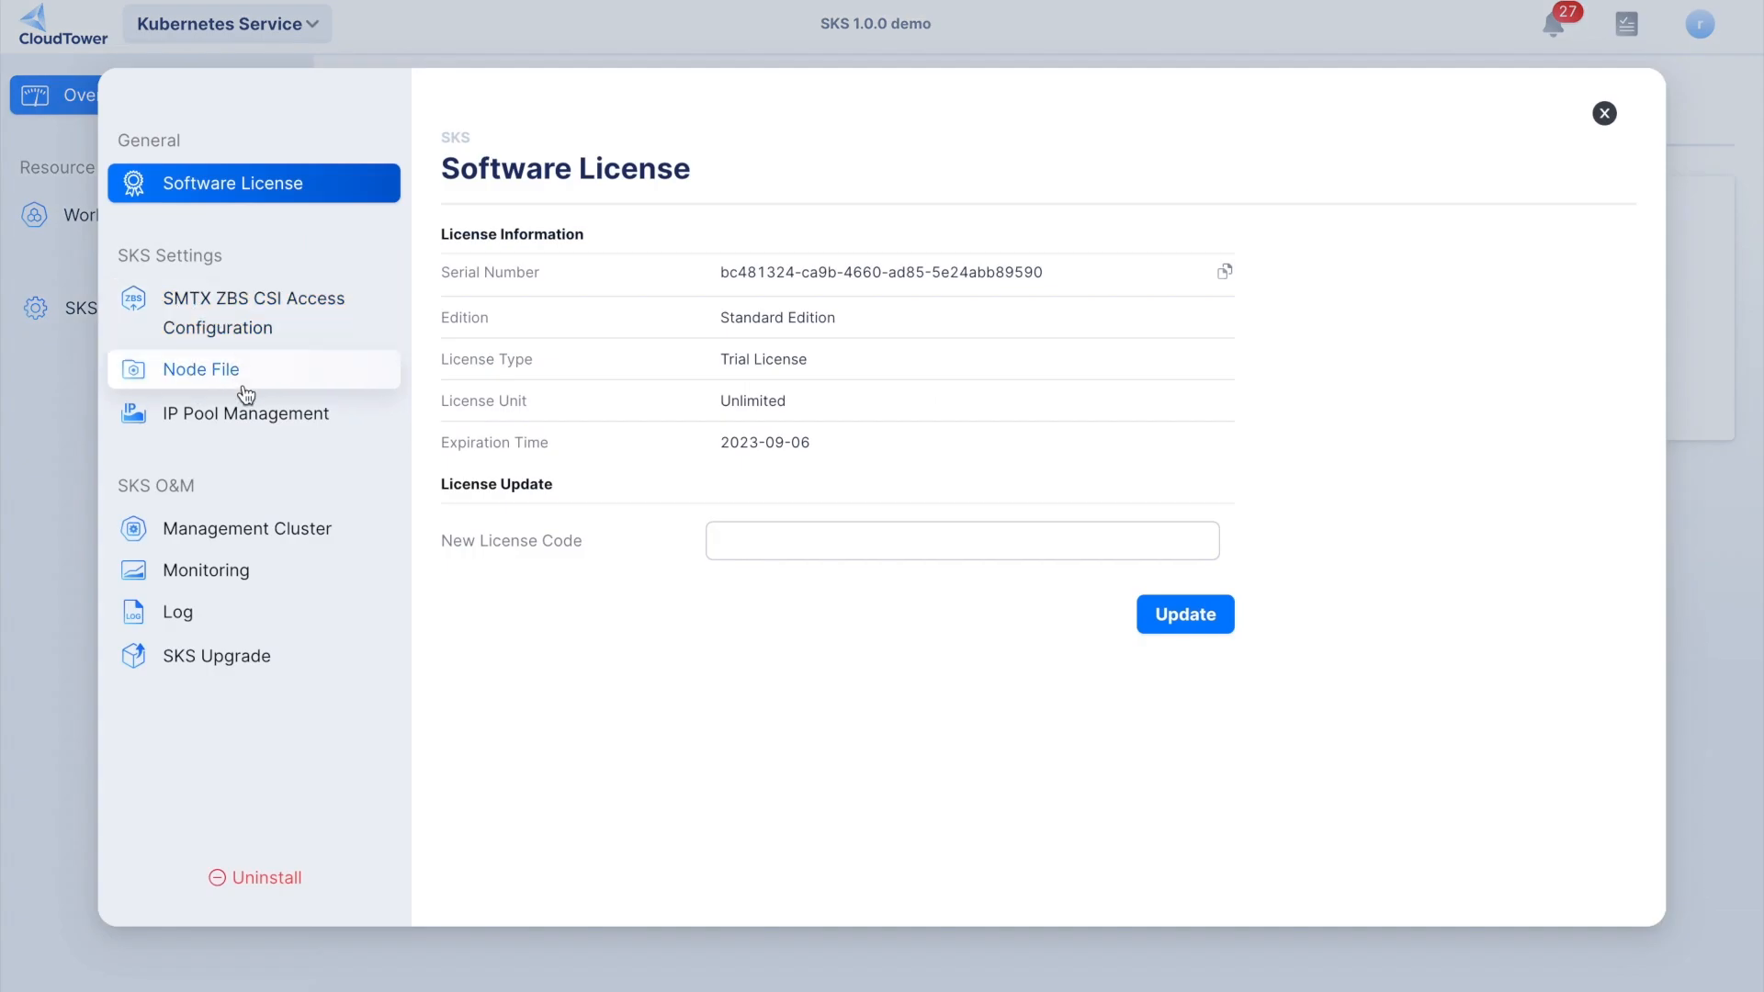
{"action": "left_click", "coordinate": [254, 413]}
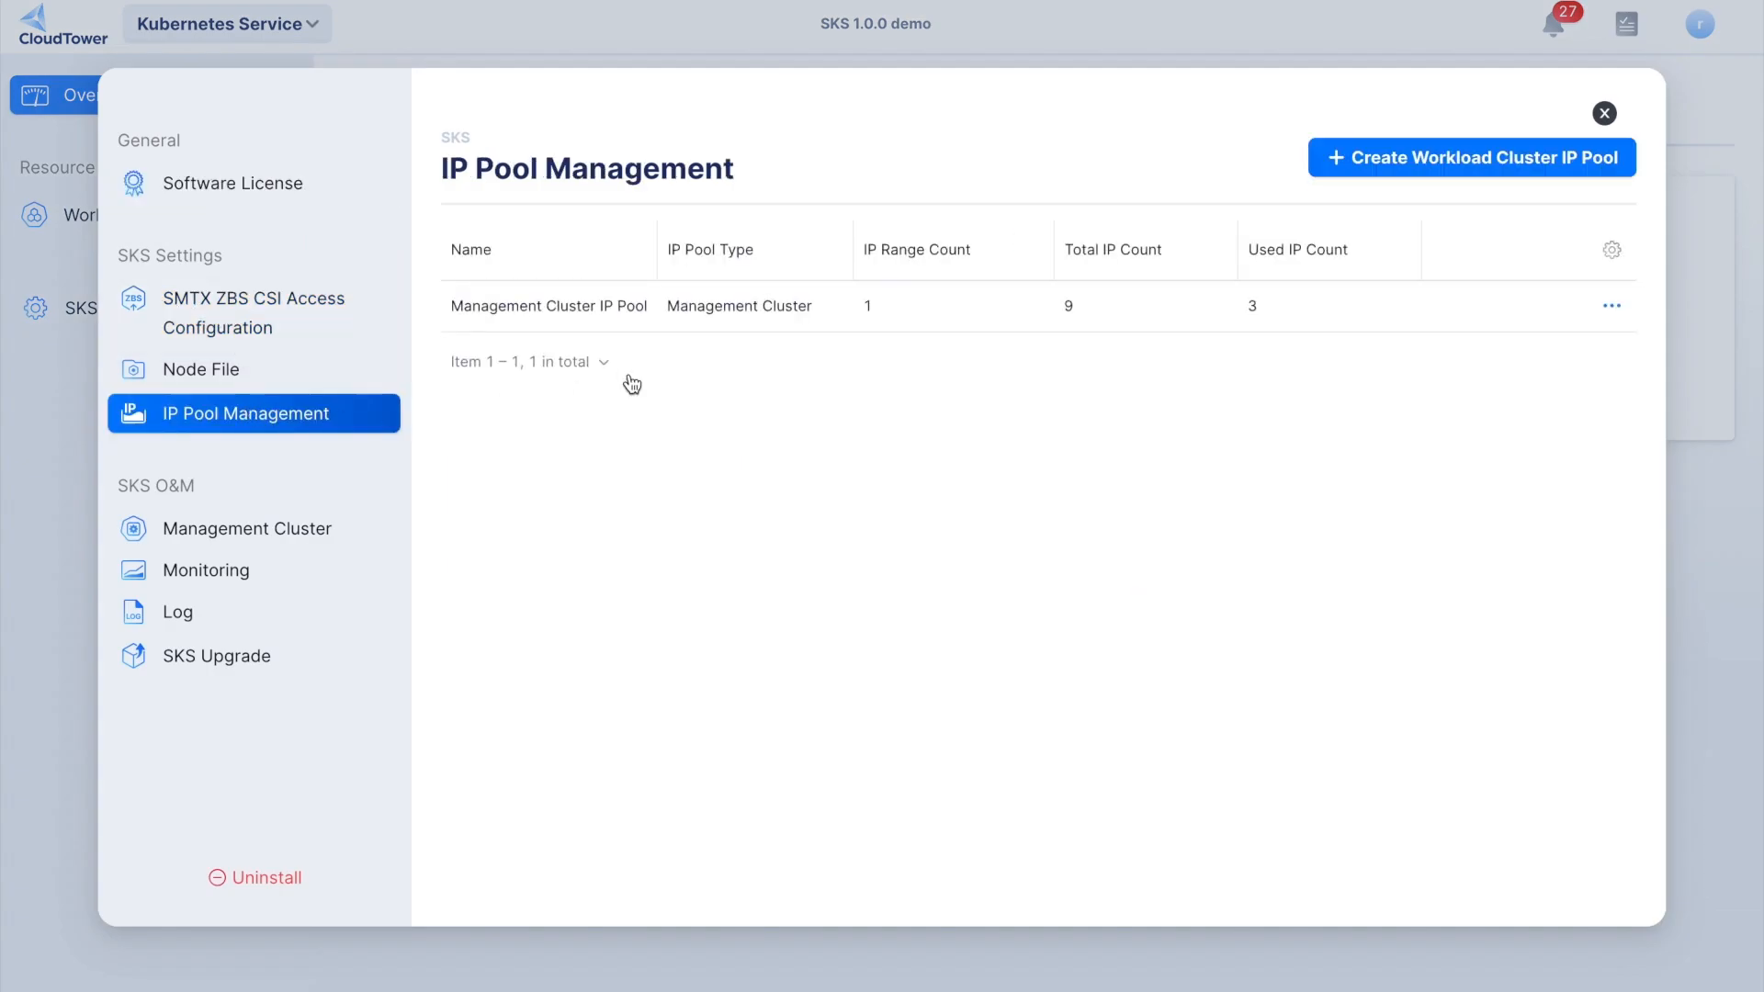
{"action": "left_click", "coordinate": [1343, 159]}
{"action": "type", "text": "workload-1"}
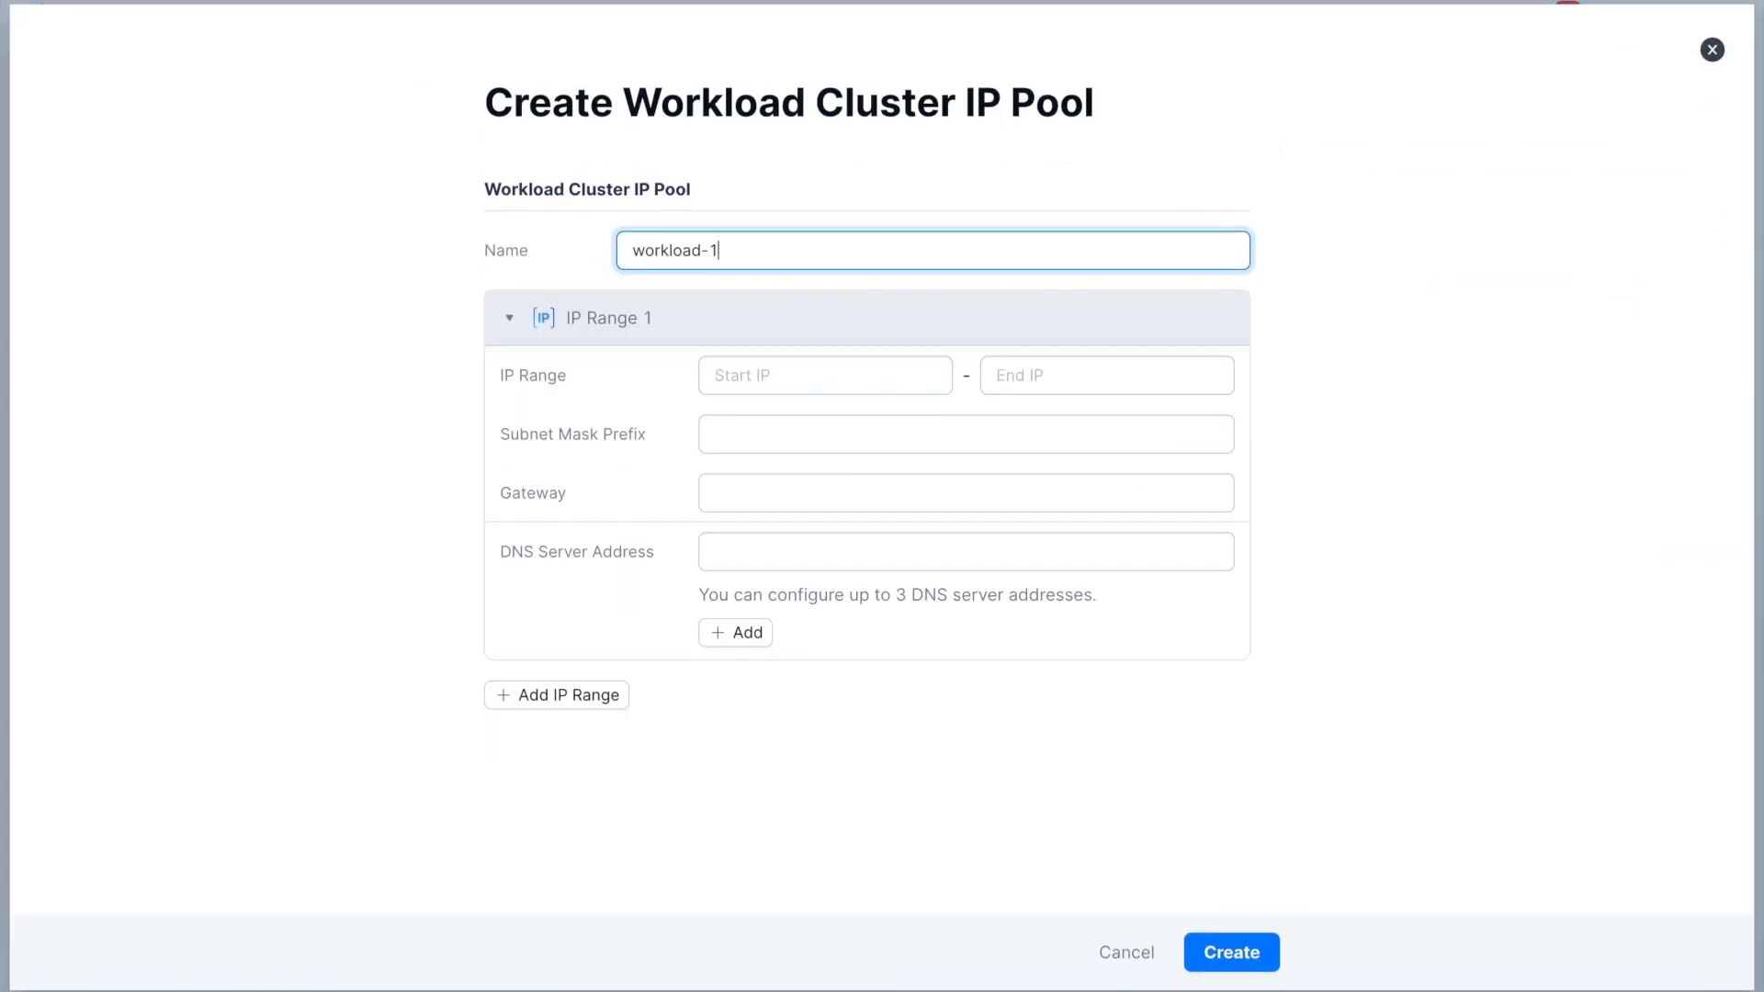
- Set the first IP range of the workload-1 pool from 10.255.136.1 to 10.255.136.10
{"action": "left_click", "coordinate": [903, 358]}
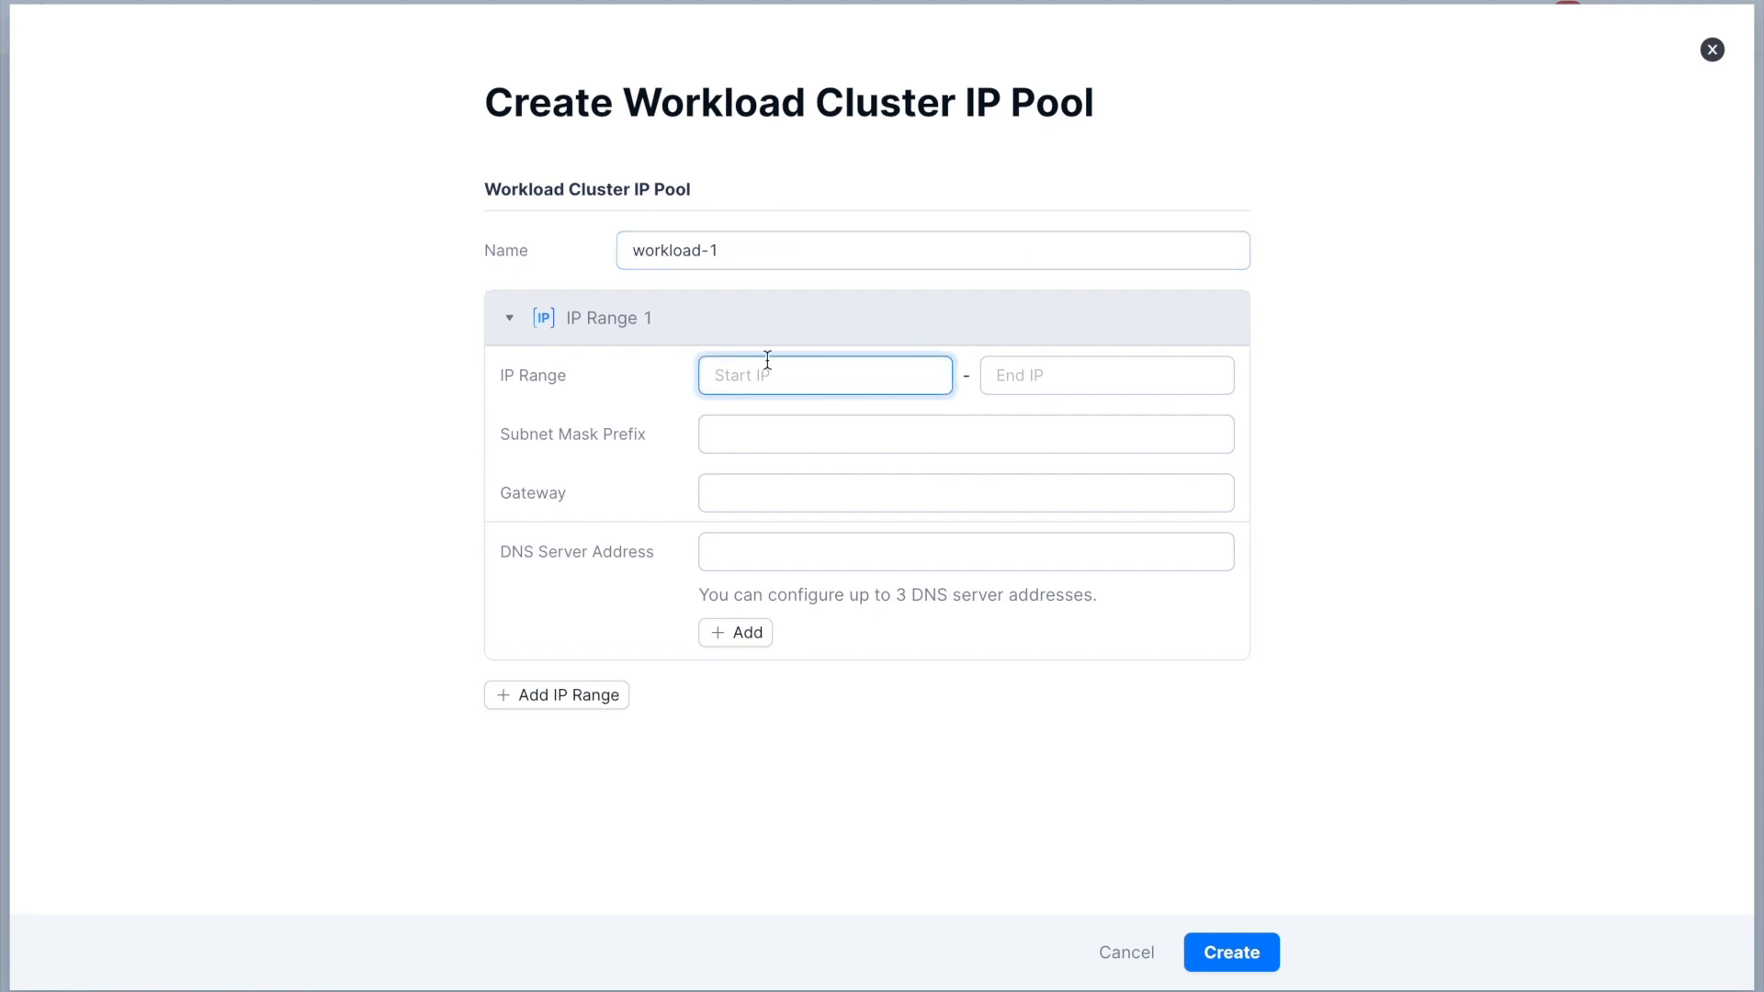
{"action": "type", "text": "10.255.136.1"}
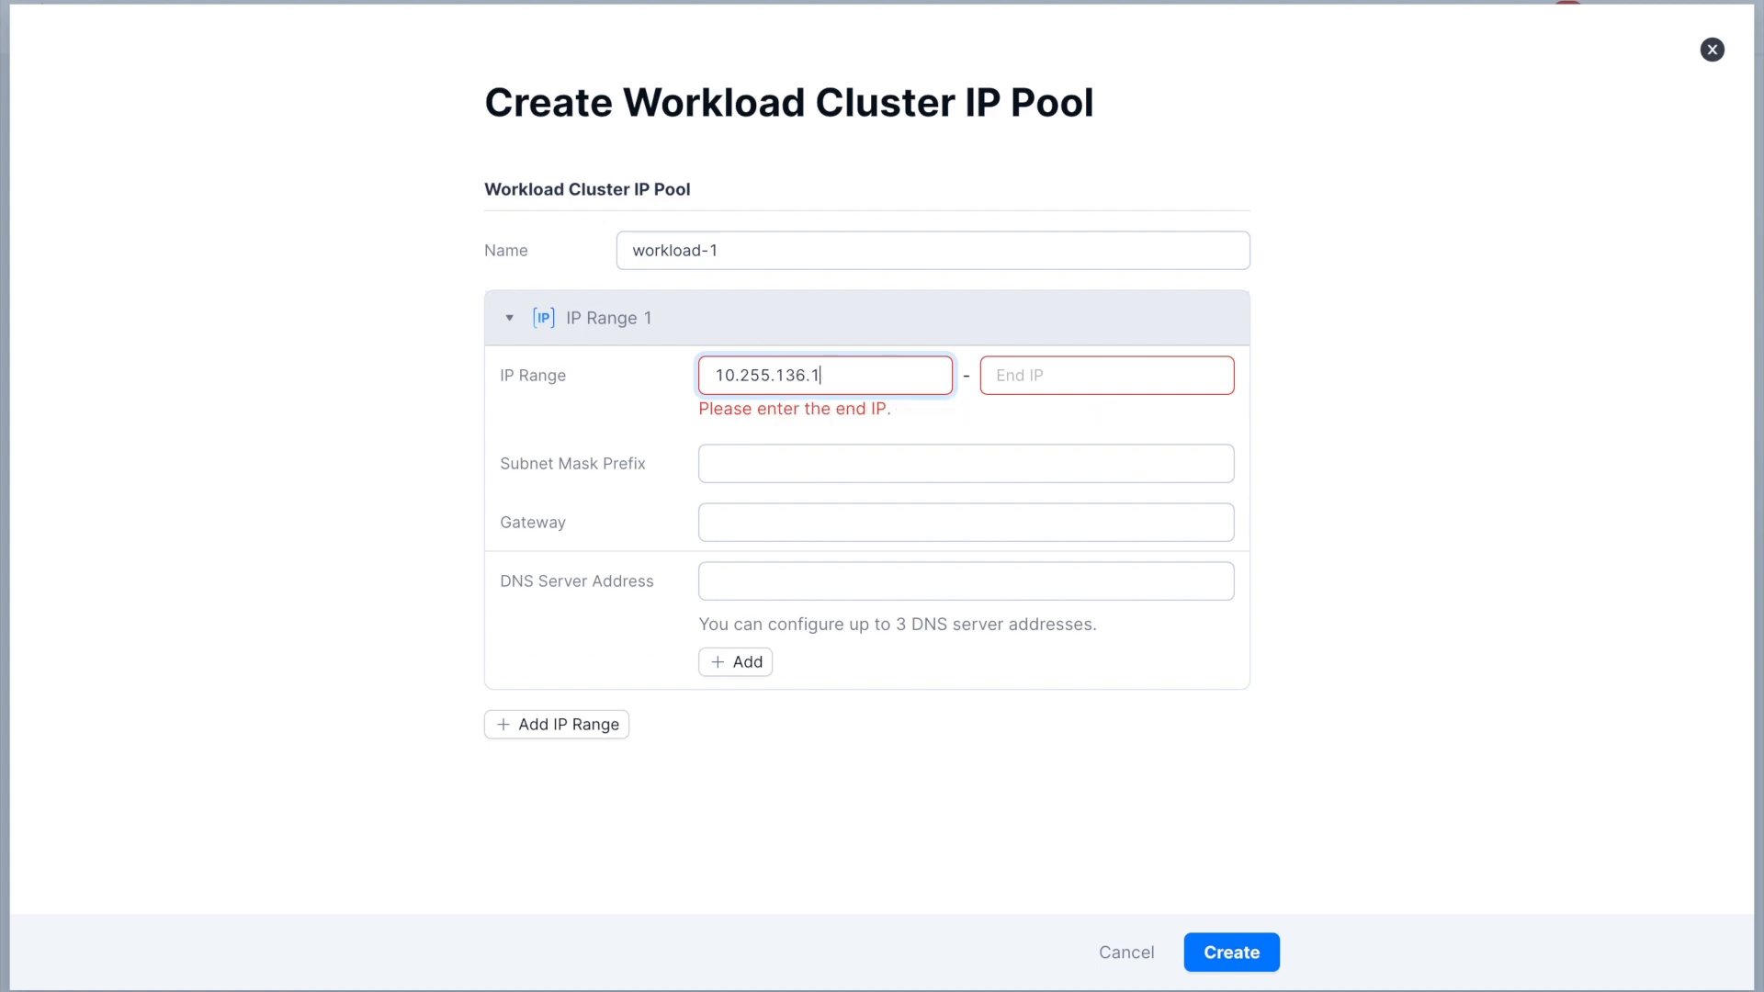
{"action": "left_click", "coordinate": [1014, 374]}
{"action": "type", "text": "10.25"}
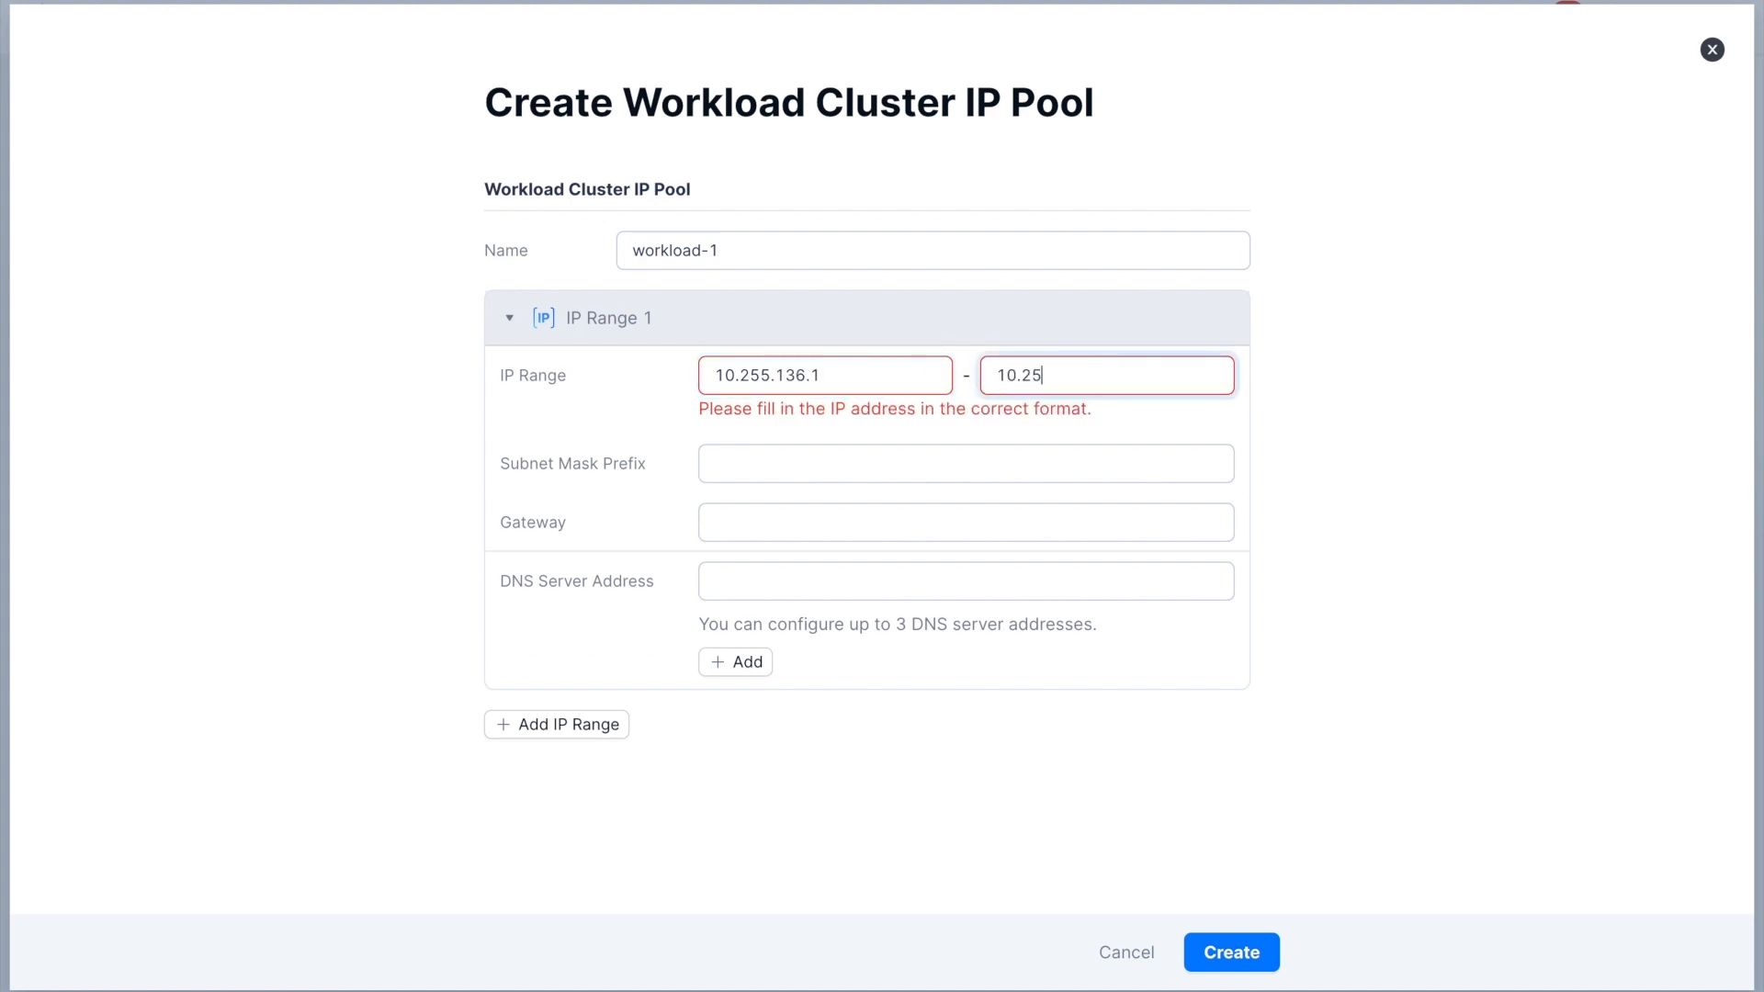
{"action": "type", "text": "5.136.10"}
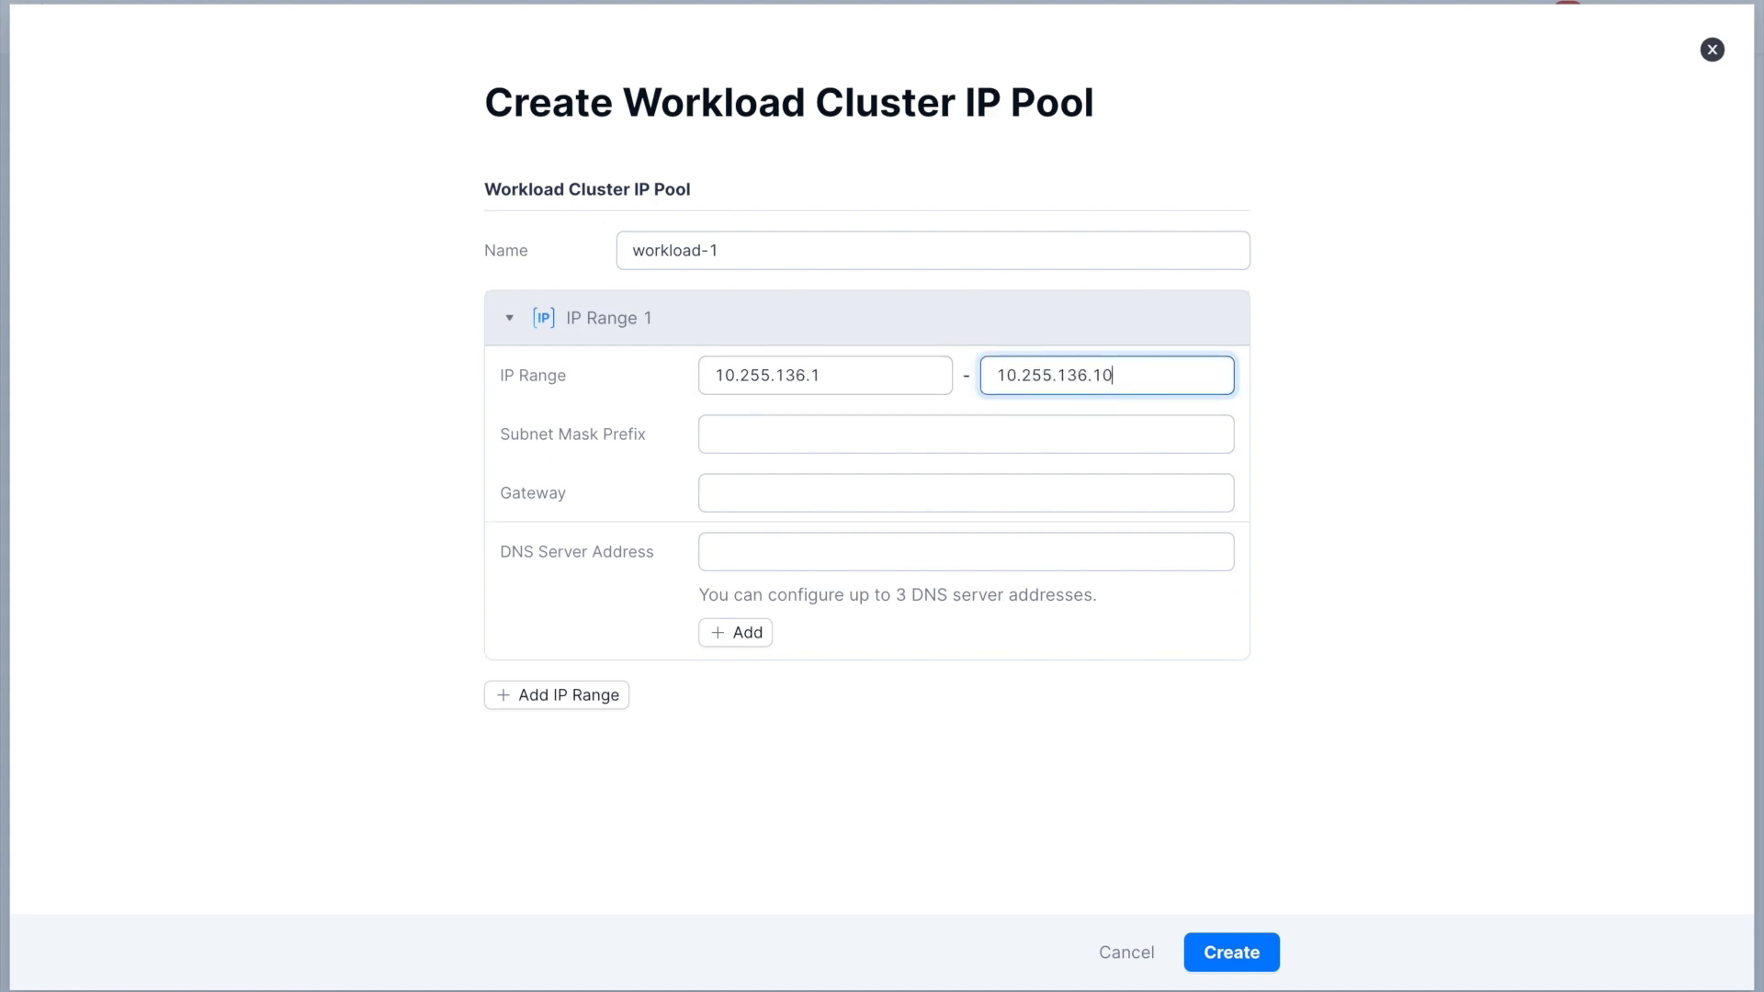
- Set the workload pool's subnet mask prefix to 16 and its gateway to 10.255.0.1
{"action": "left_click", "coordinate": [1007, 416]}
{"action": "type", "text": "16"}
{"action": "left_click", "coordinate": [977, 494]}
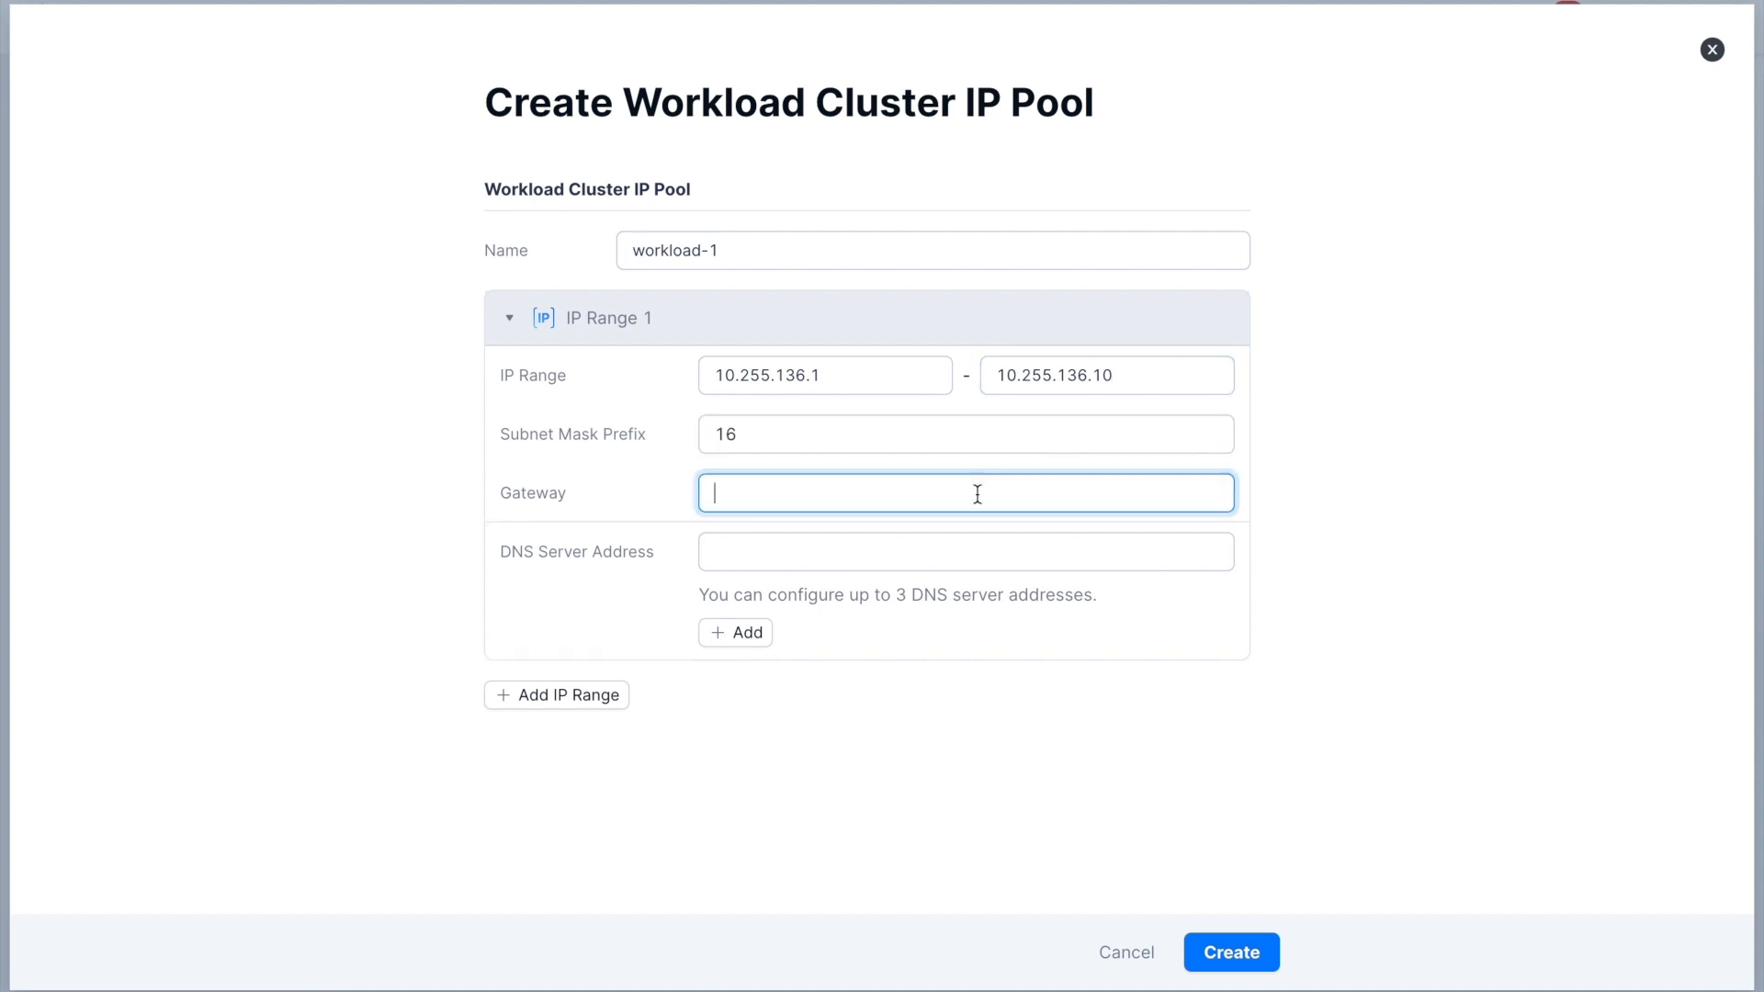
{"action": "type", "text": "10.1"}
{"action": "type", "text": "255"}
{"action": "type", "text": ".0.1"}
- Set the workload pool's DNS server address to 10.255.0.2 and create the IP pool
{"action": "left_click", "coordinate": [968, 535]}
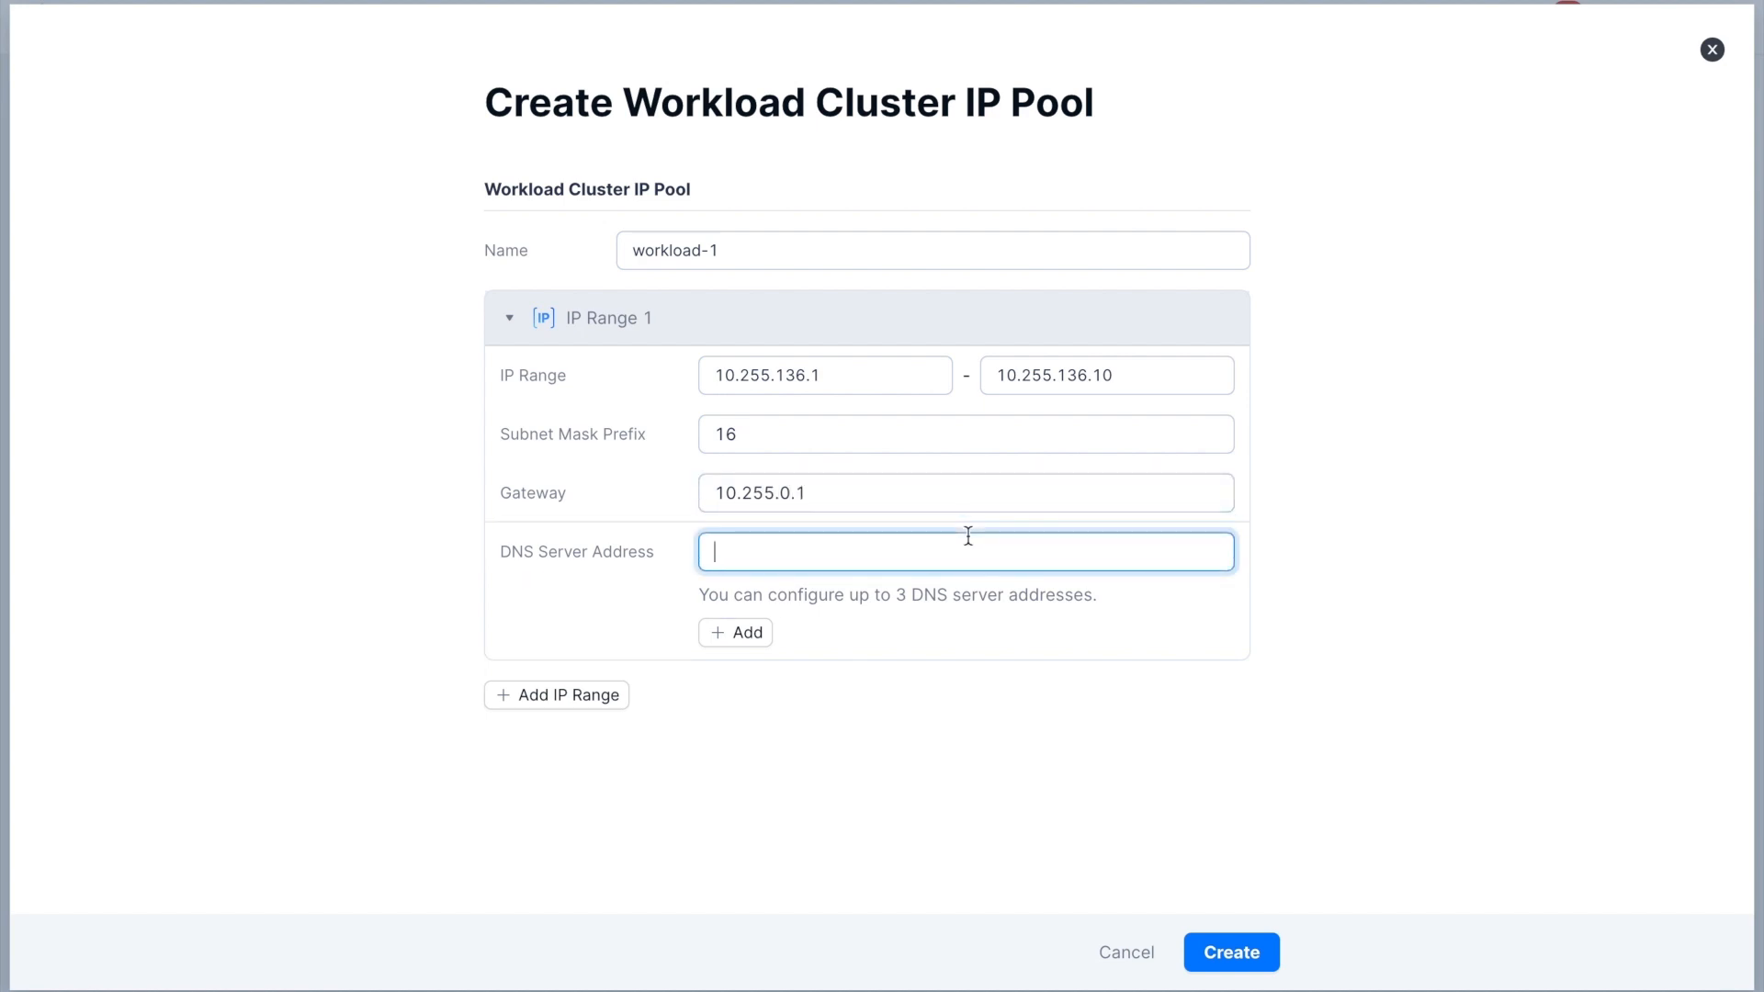
{"action": "type", "text": "10.255.0.2"}
{"action": "left_click", "coordinate": [1267, 954]}
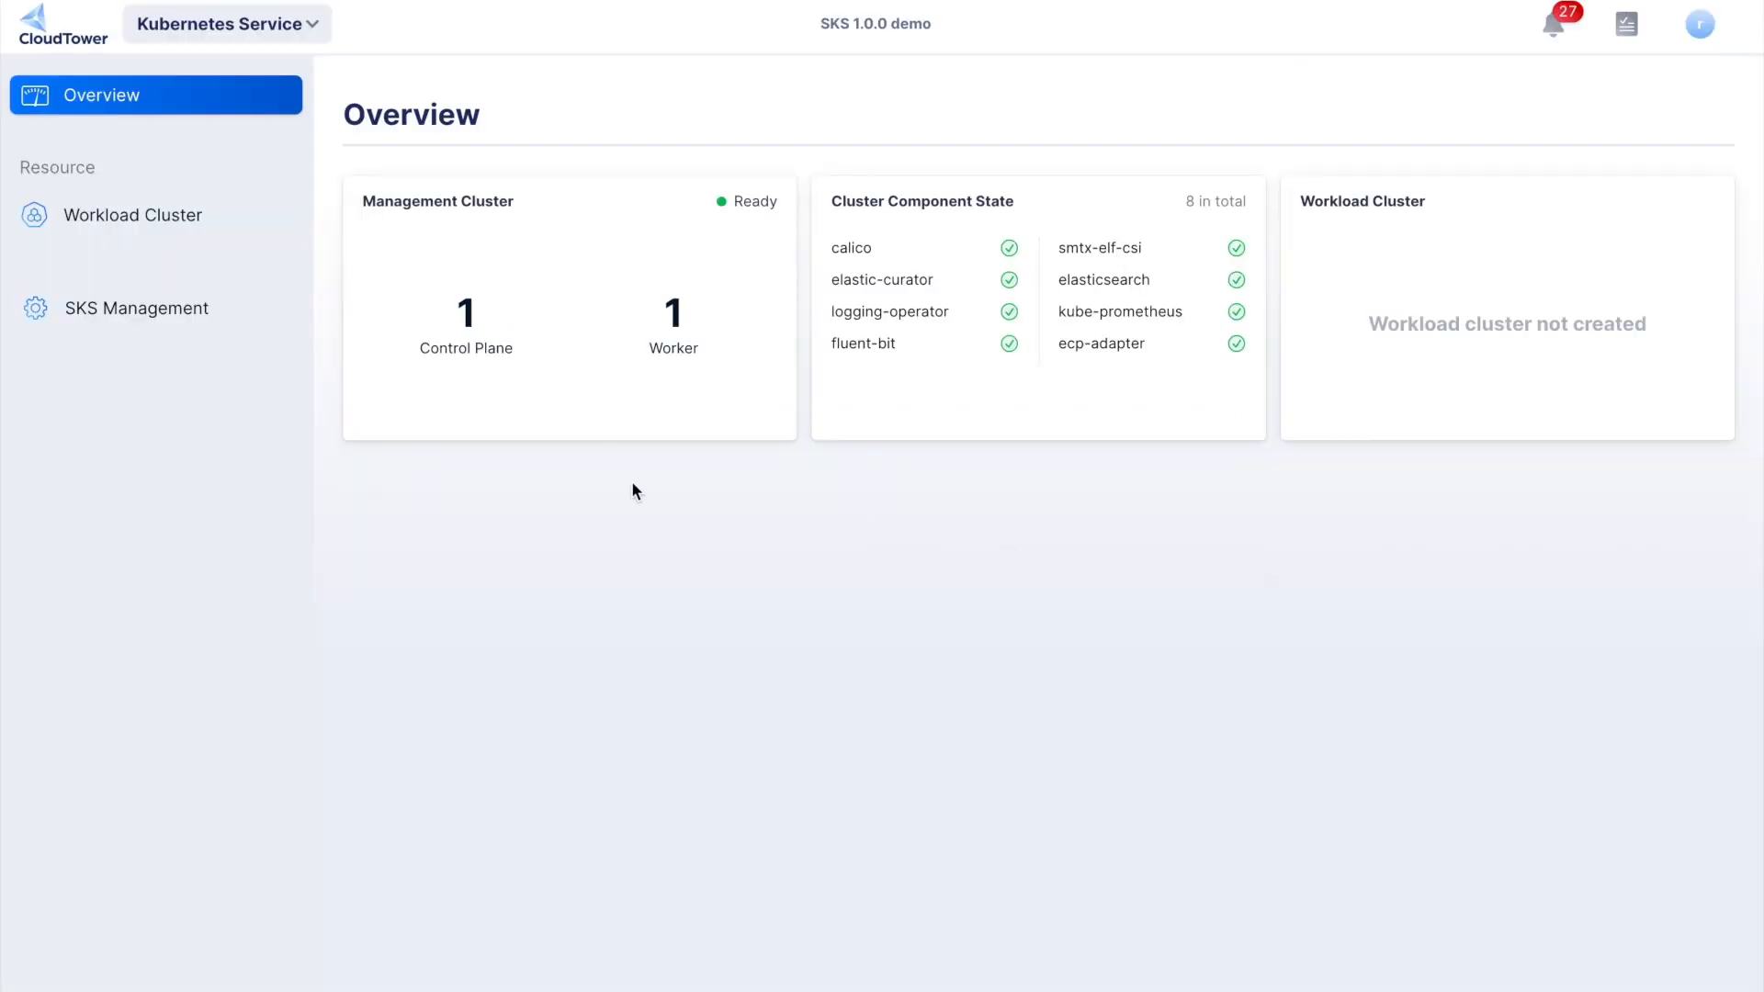
- Start a new workload cluster named sks-demo located on Tower-ELF-BJIDC-17.40
{"action": "left_click", "coordinate": [91, 228]}
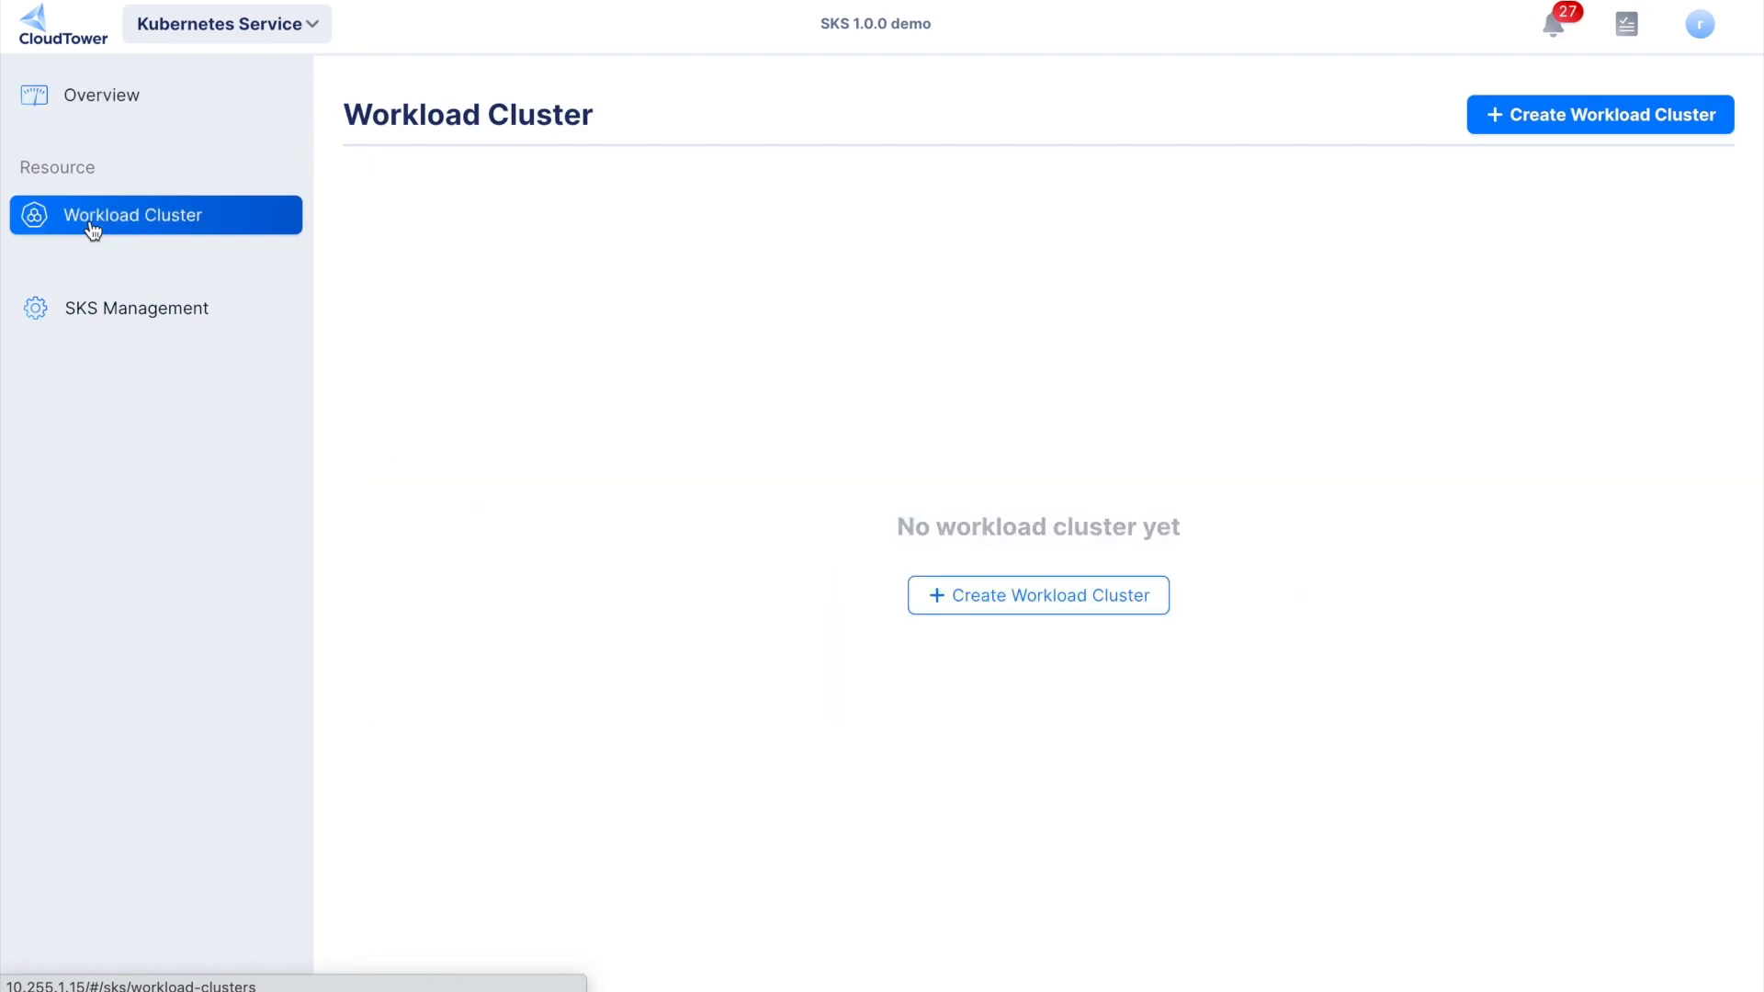
{"action": "left_click", "coordinate": [1014, 599]}
{"action": "type", "text": "sks-demo"}
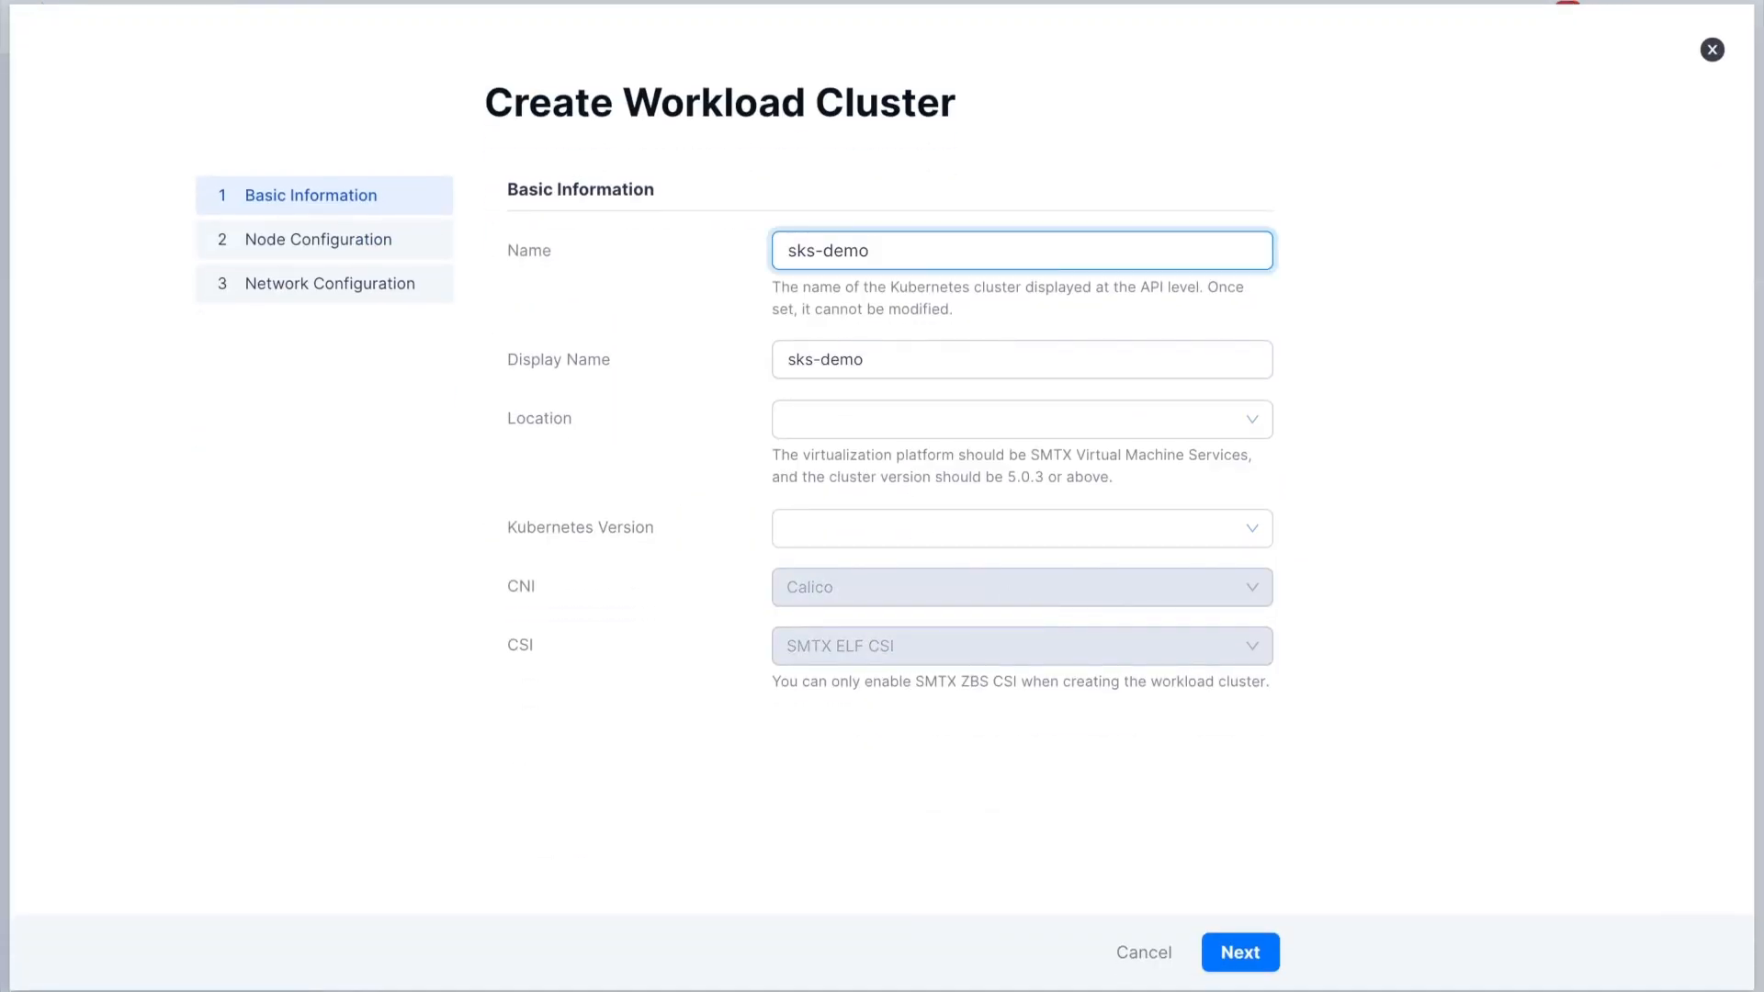
{"action": "left_click", "coordinate": [842, 418]}
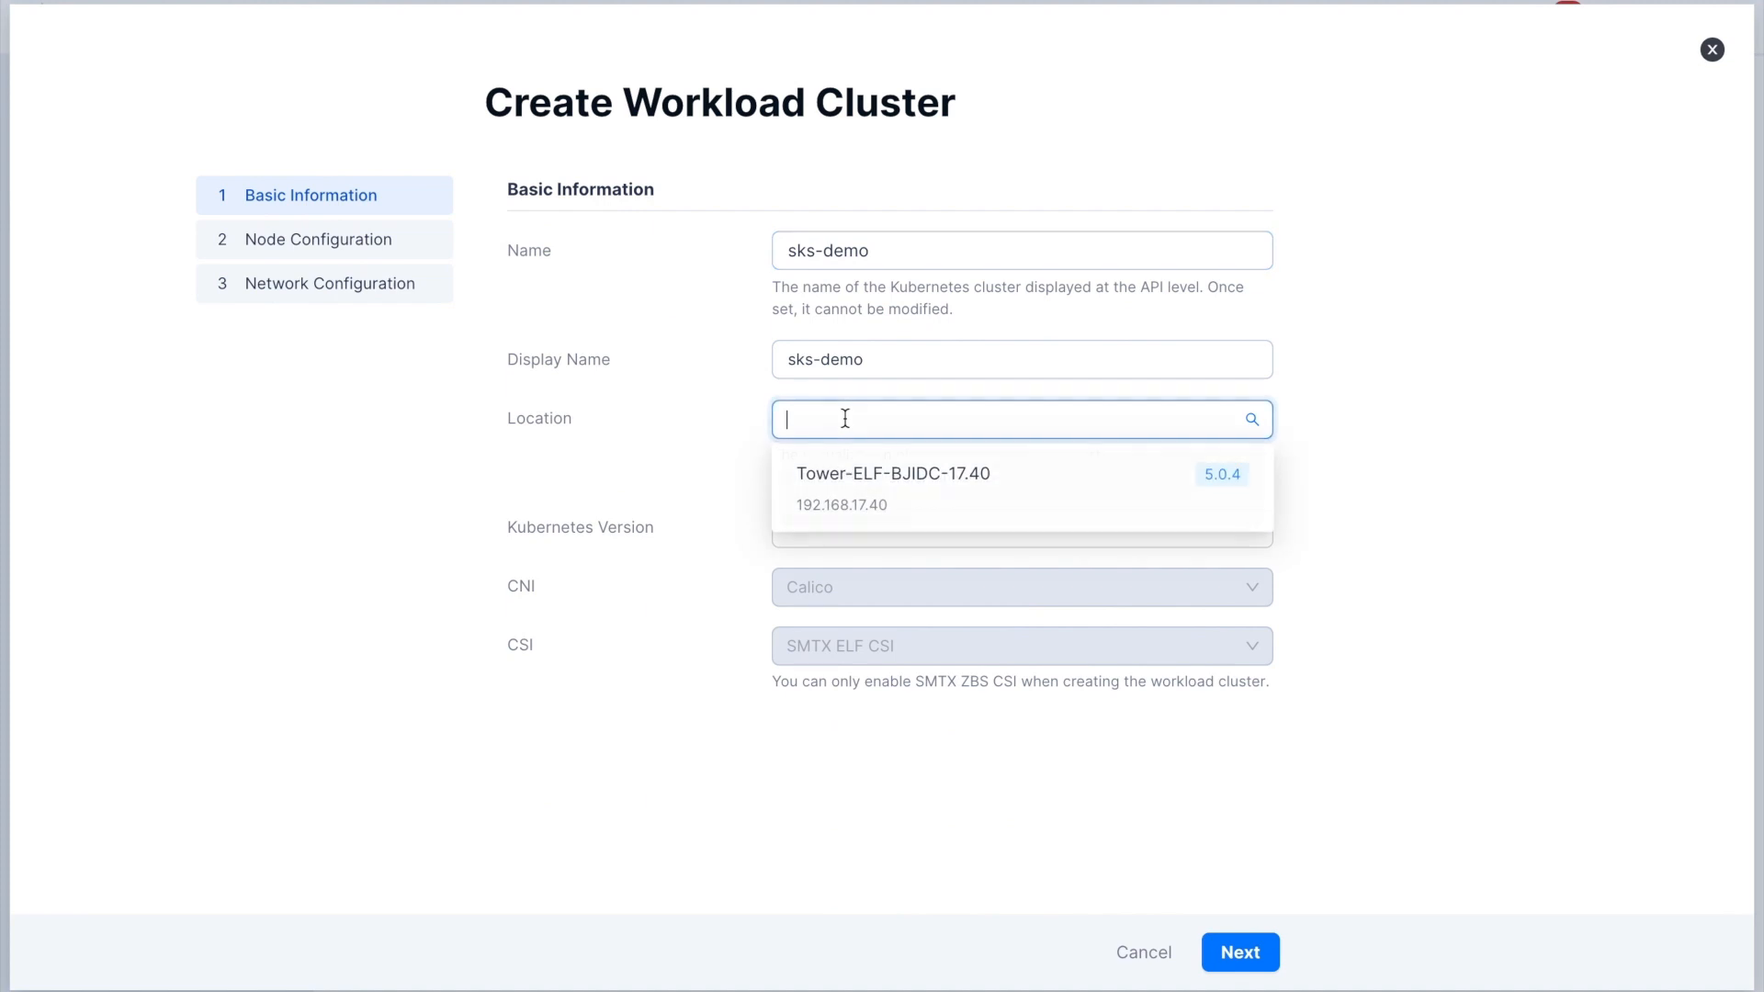
{"action": "left_click", "coordinate": [849, 487]}
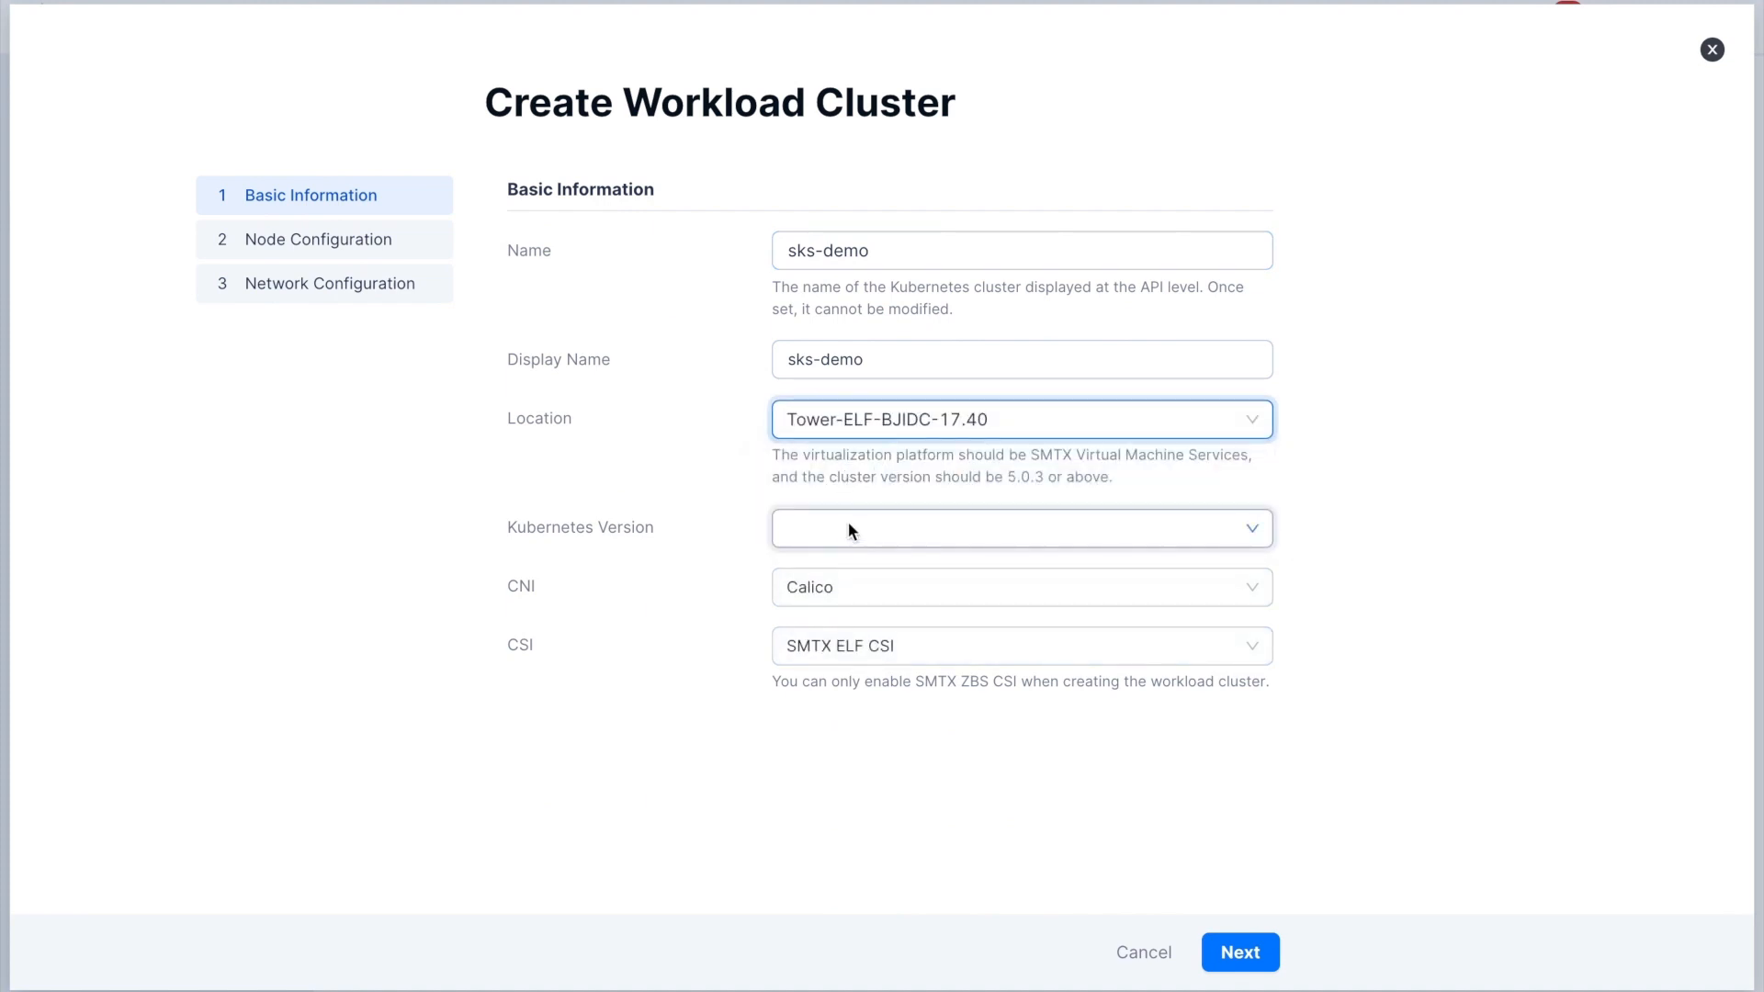
- Choose Kubernetes version v1.24.8 (Rocky-8.6-amd64-v1), keep Calico as CNI and SMTX ELF CSI as CSI, and proceed to the node configuration
{"action": "left_click", "coordinate": [847, 525]}
{"action": "left_click", "coordinate": [854, 588]}
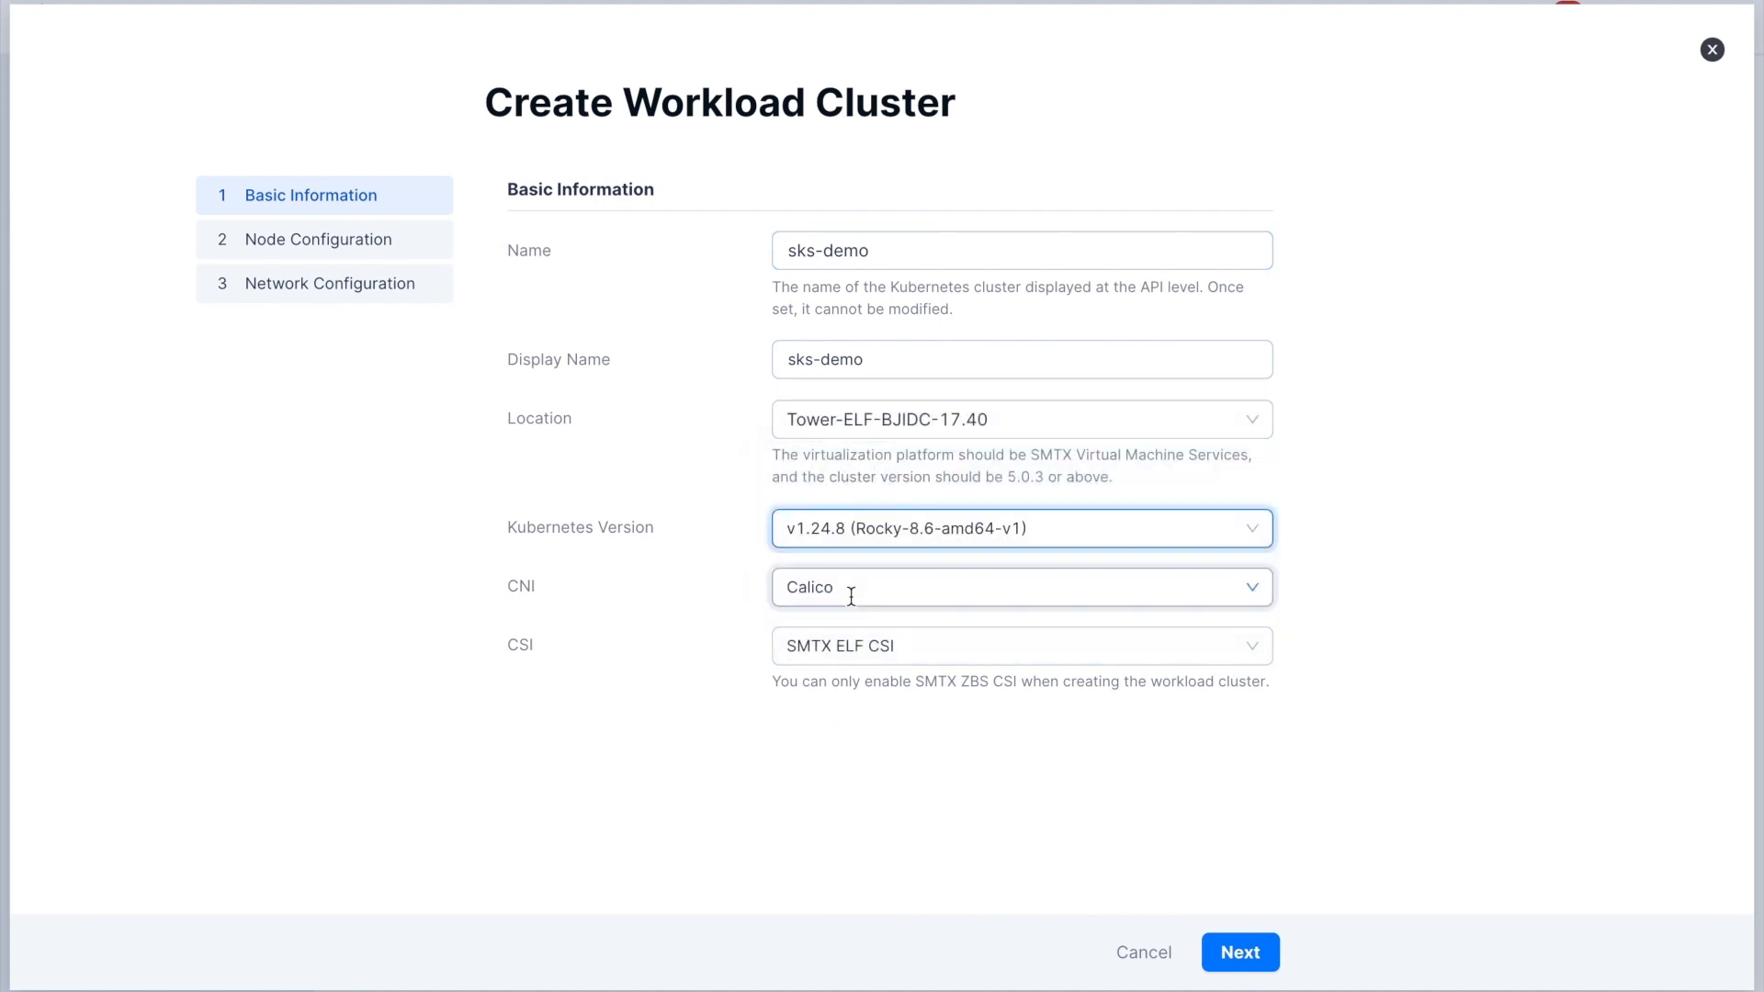
{"action": "left_click", "coordinate": [852, 596]}
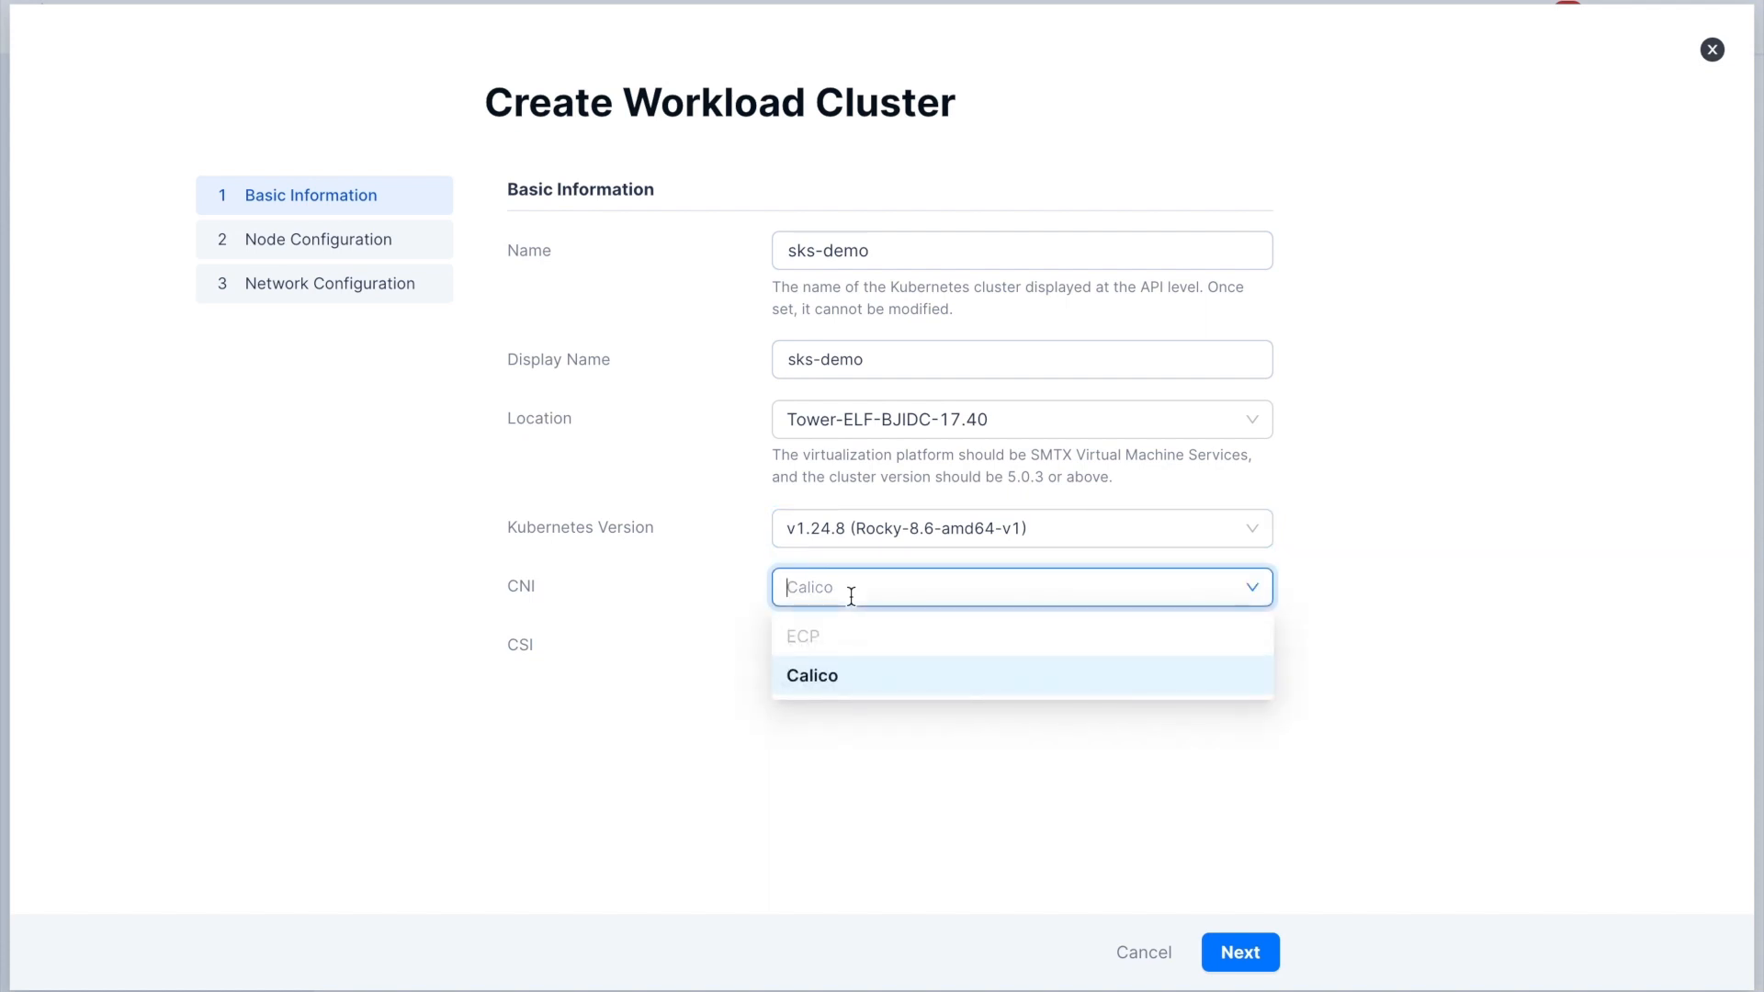
{"action": "left_click", "coordinate": [851, 596]}
{"action": "left_click", "coordinate": [853, 653]}
{"action": "left_click", "coordinate": [853, 660]}
{"action": "left_click", "coordinate": [1259, 954]}
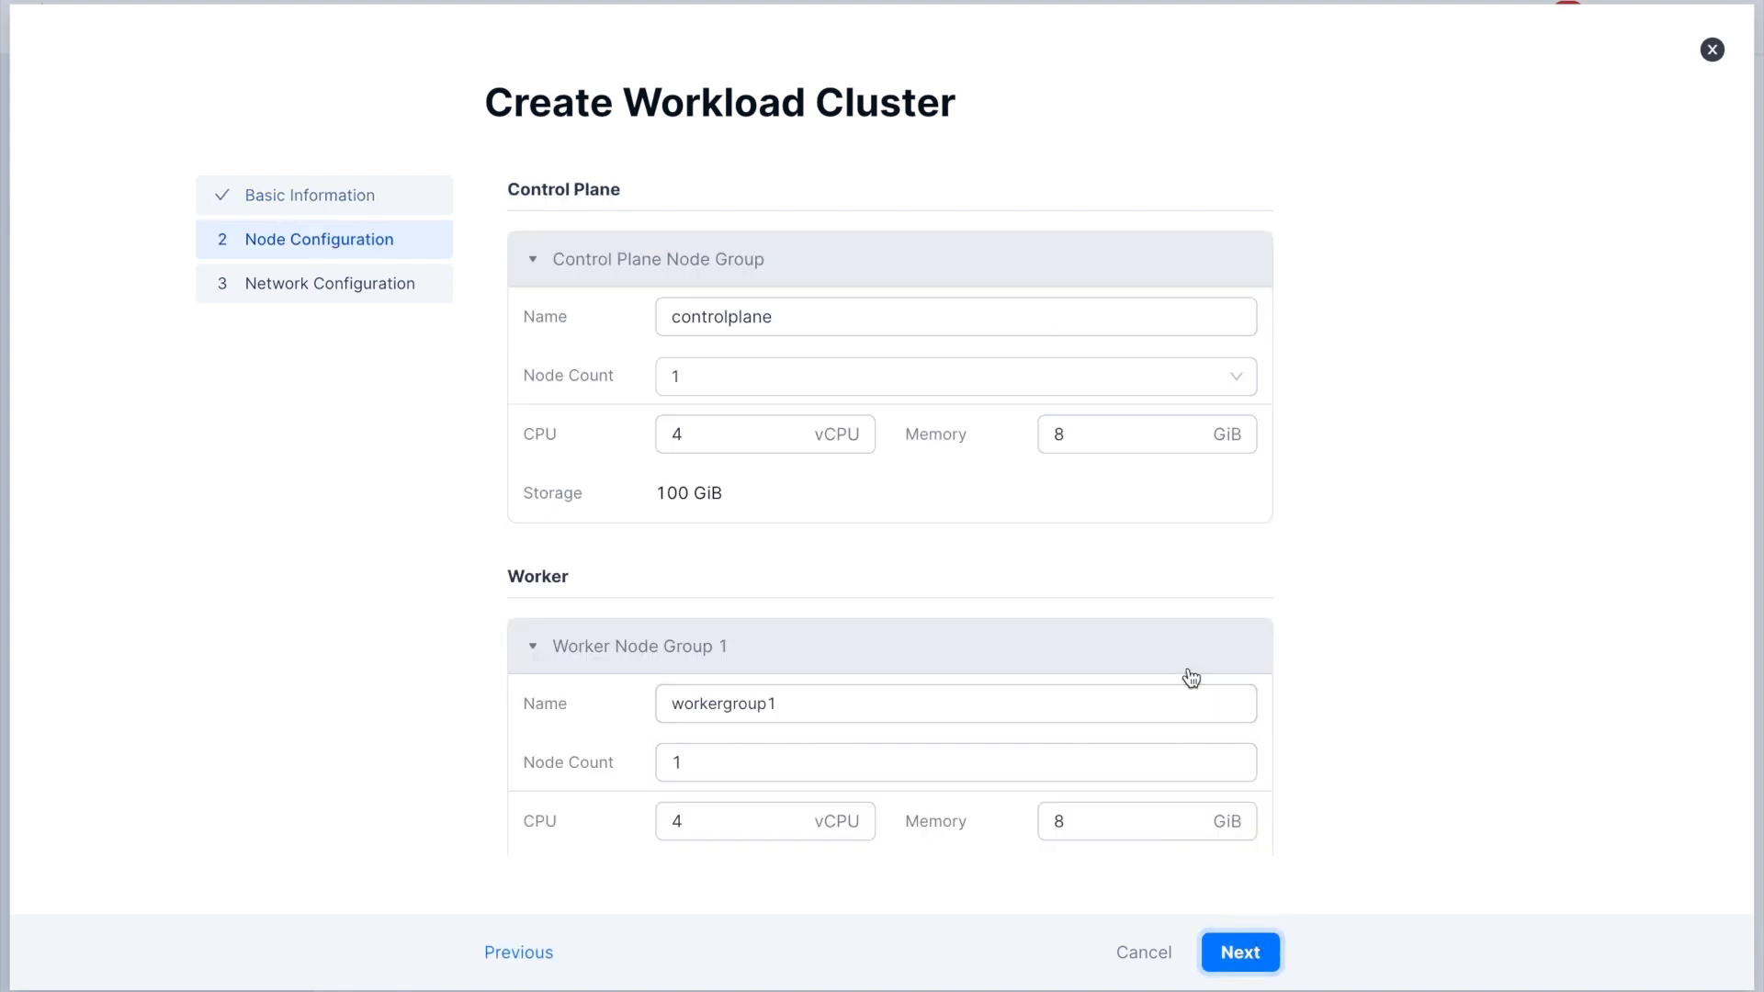
- Keep the default node groups, enter the default account password for node access, and proceed to the network configuration
{"action": "scroll", "coordinate": [1192, 678], "scroll_direction": "down", "scroll_amount": 3}
{"action": "scroll", "coordinate": [1188, 668], "scroll_direction": "down", "scroll_amount": 3}
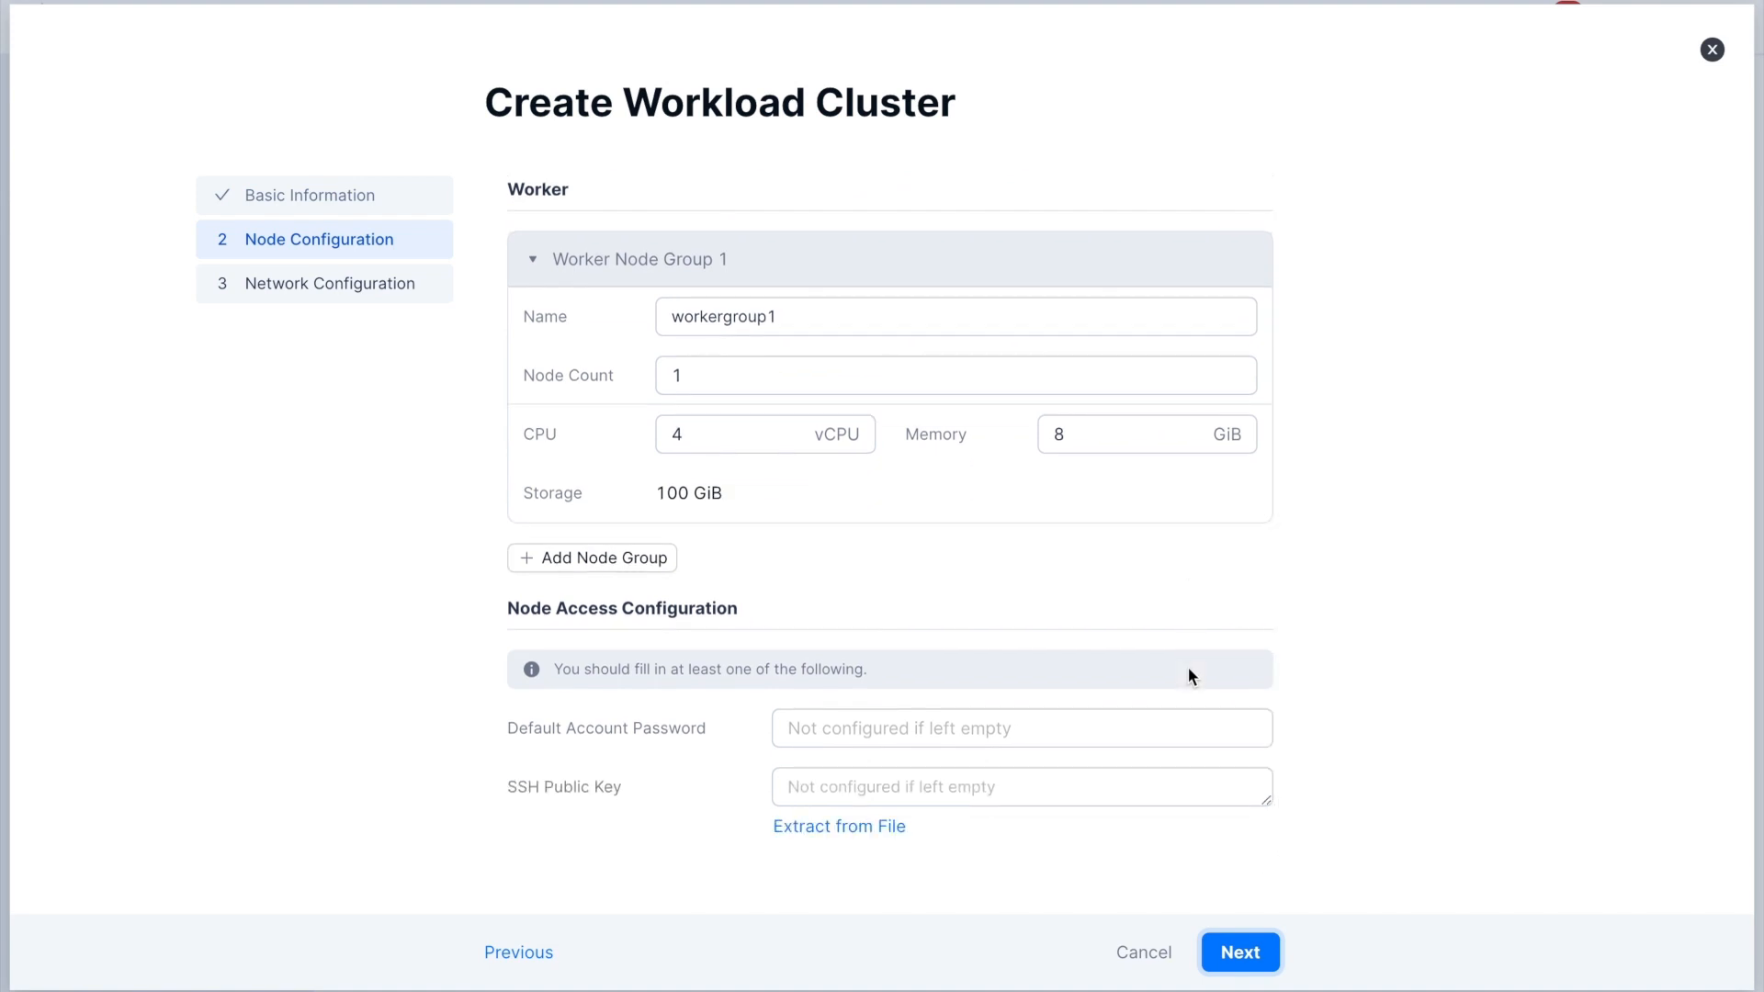
{"action": "left_click", "coordinate": [1111, 730]}
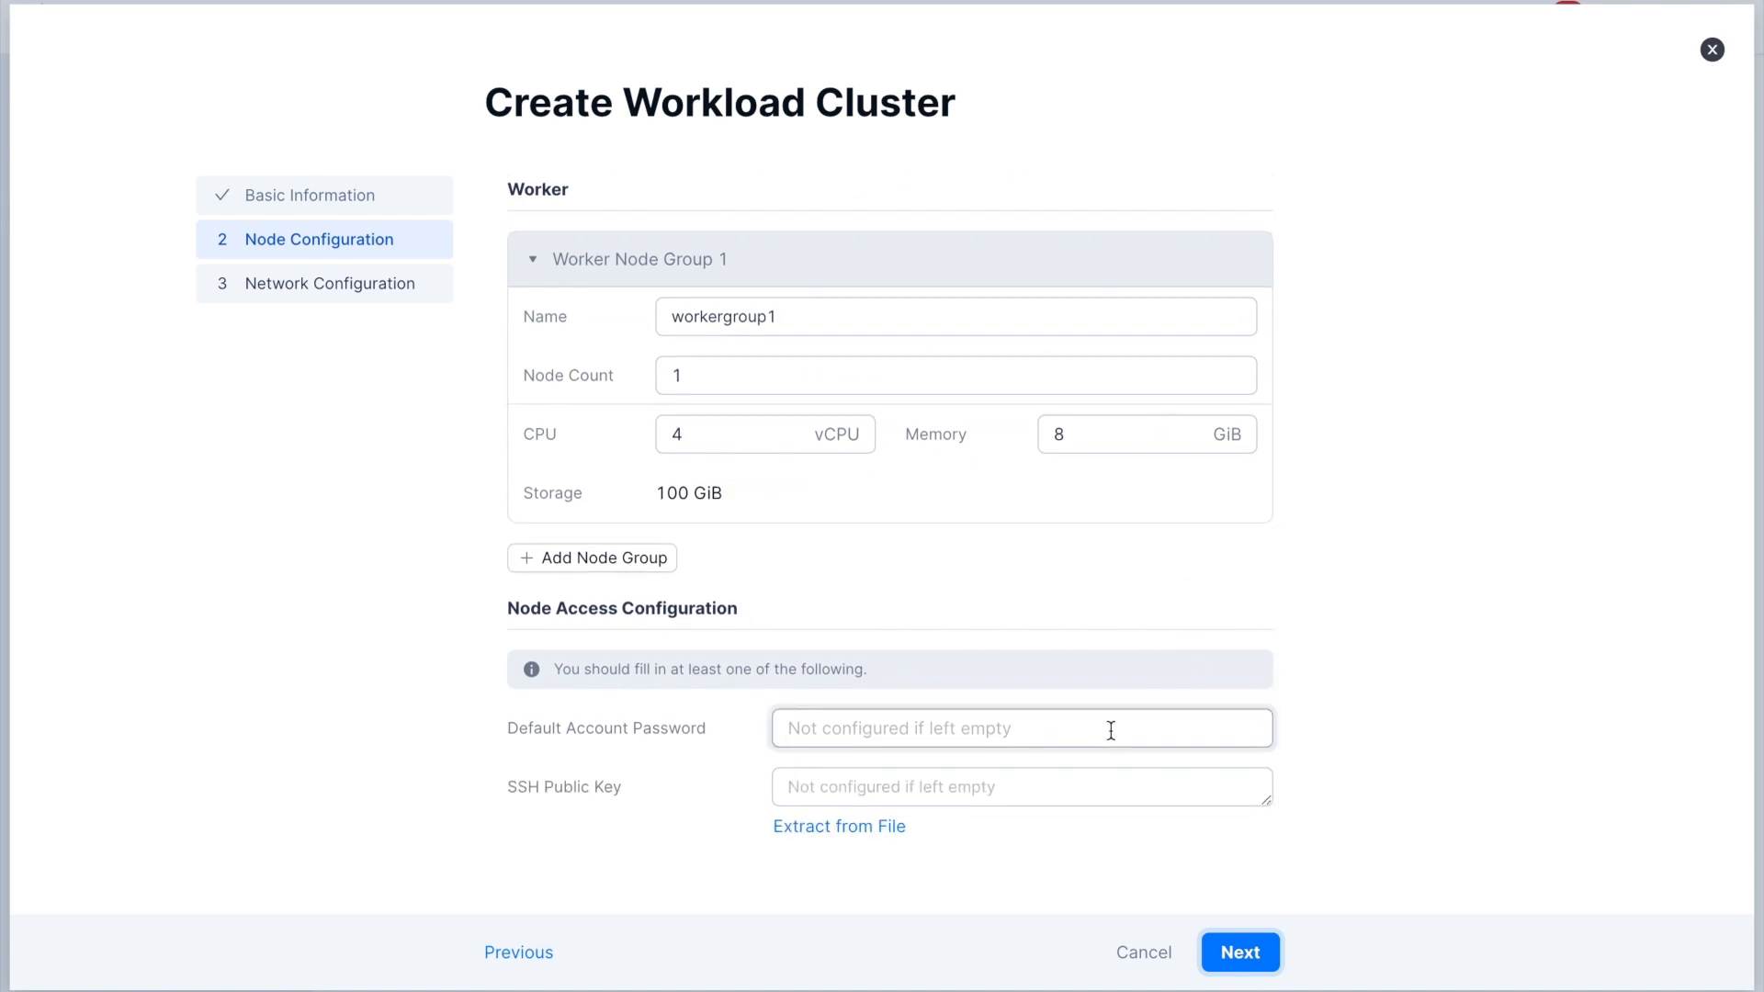
{"action": "type", "text": "•••••••••"}
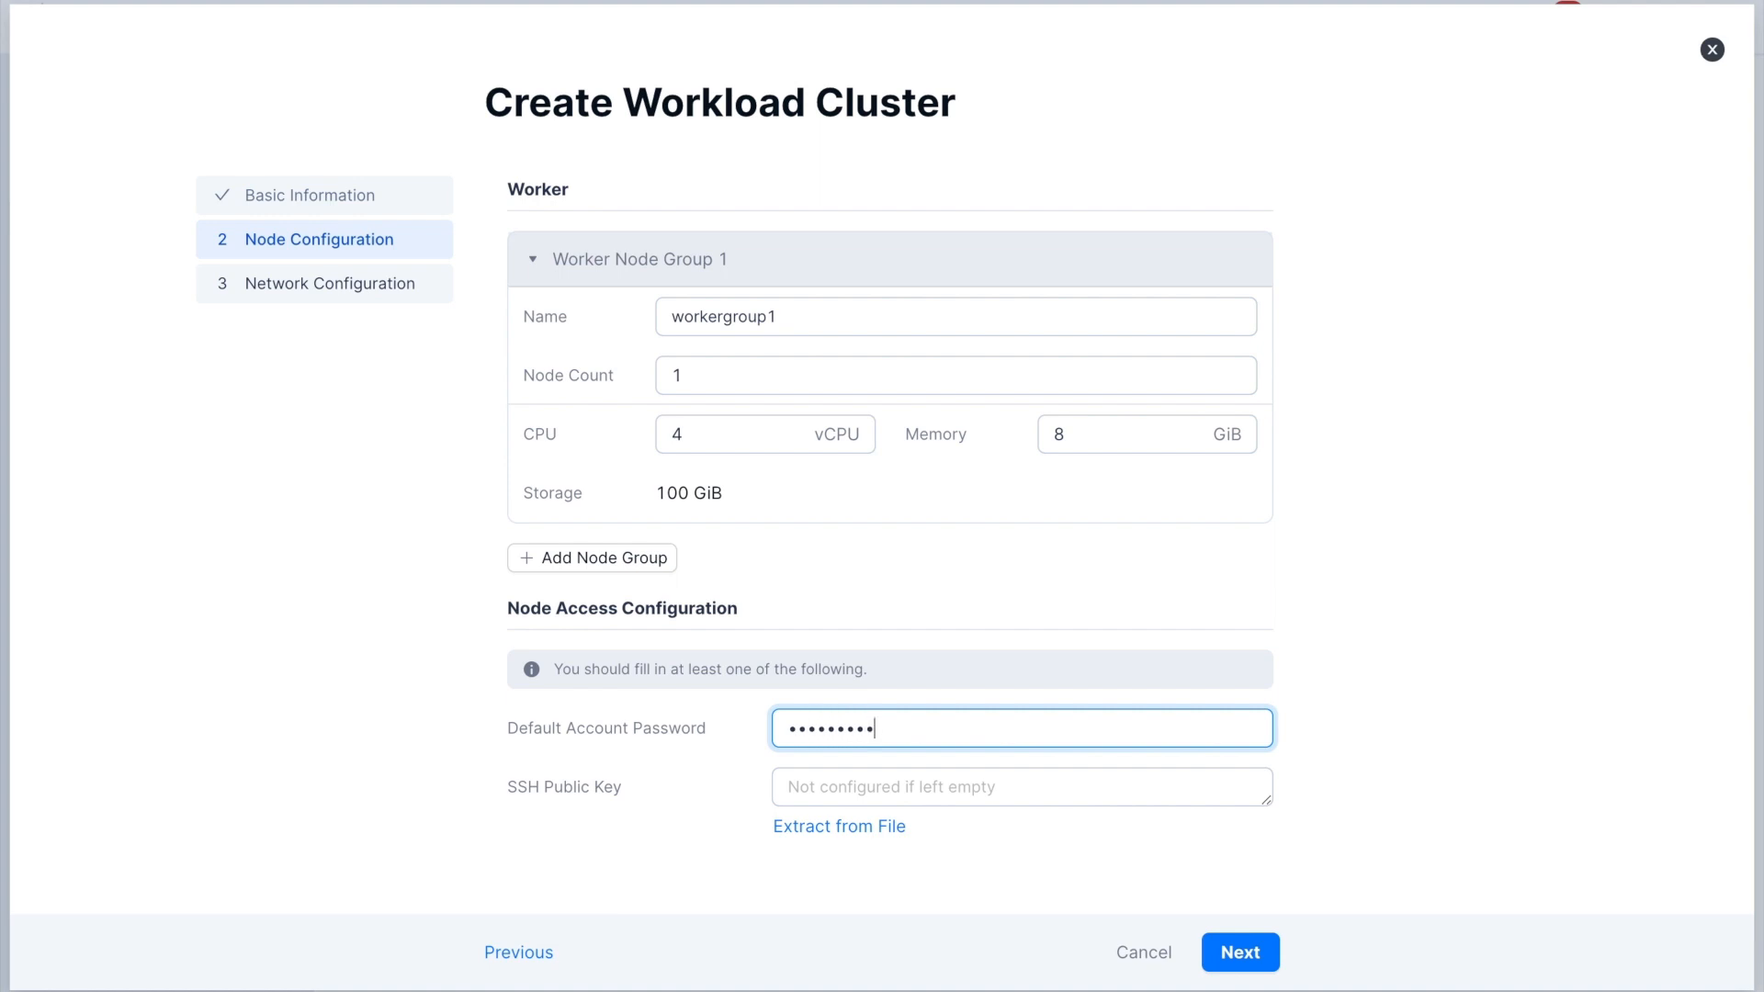
{"action": "left_click", "coordinate": [1222, 949]}
- Have the workload cluster's control plane VIP assigned by the IP pool workload-1
{"action": "scroll", "coordinate": [1103, 709], "scroll_direction": "up", "scroll_amount": 1}
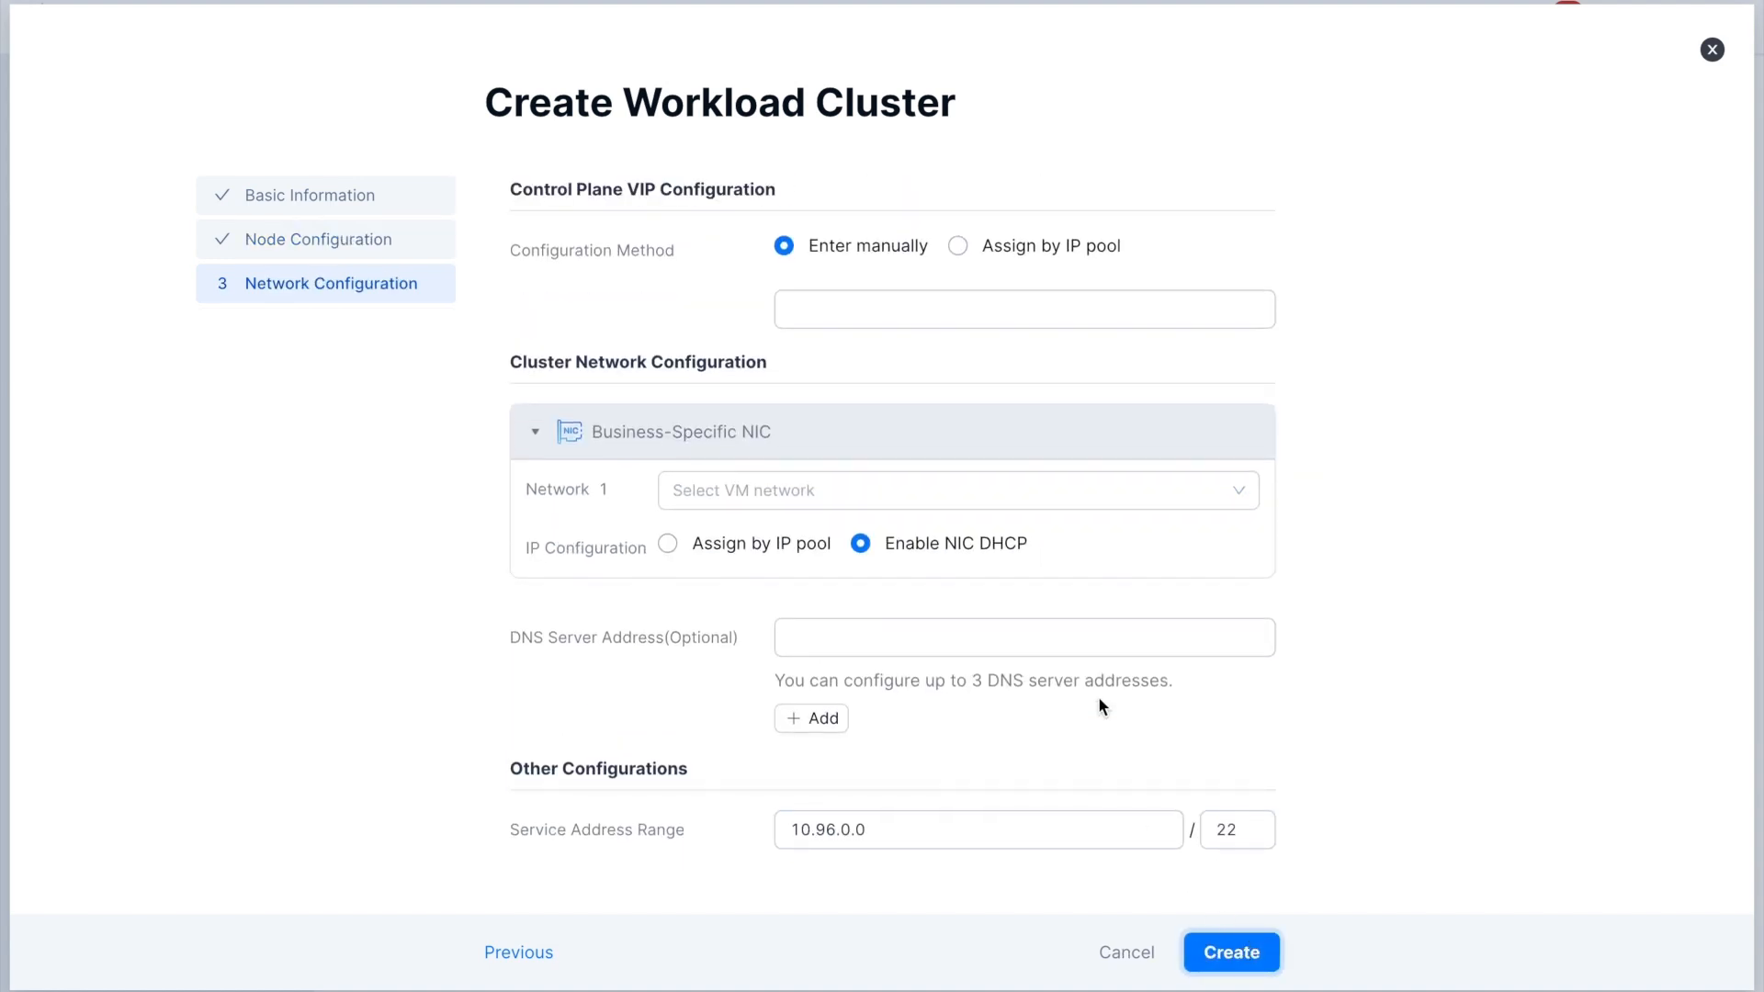
{"action": "left_click", "coordinate": [998, 266]}
{"action": "left_click", "coordinate": [988, 311]}
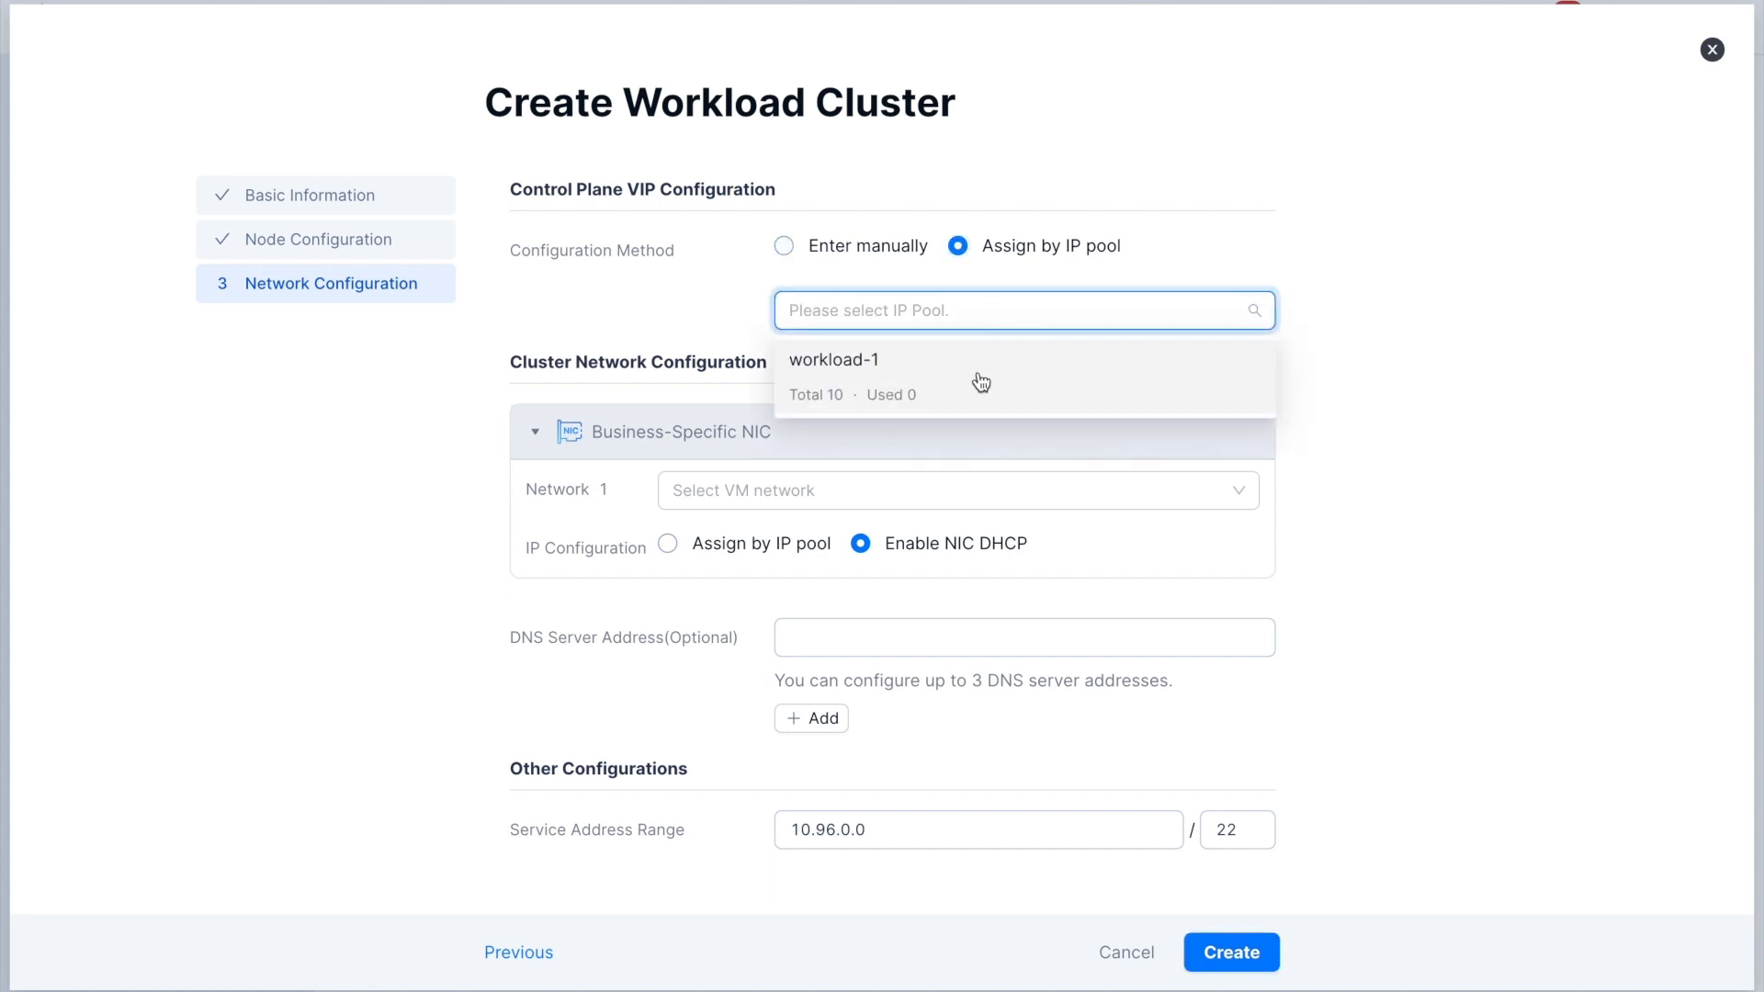
{"action": "left_click", "coordinate": [980, 382]}
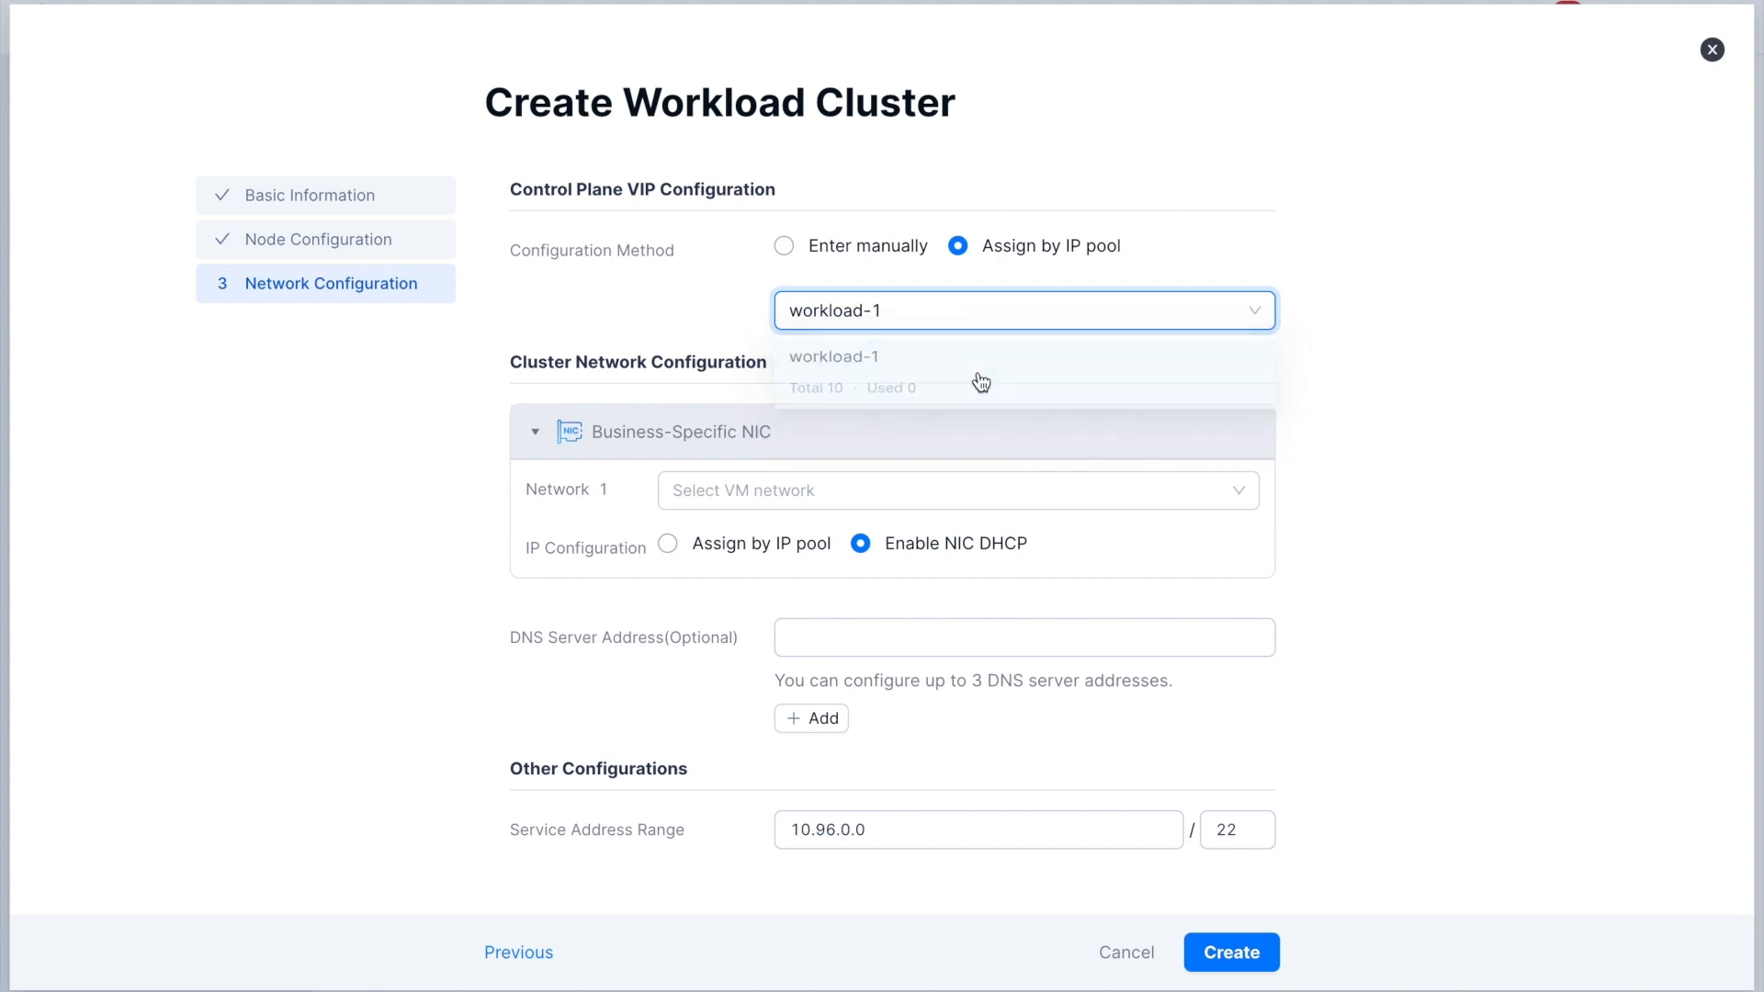
- Connect the business-specific NIC to caas-default with IPs assigned by the workload-1 pool, and create the workload cluster
{"action": "left_click", "coordinate": [930, 489]}
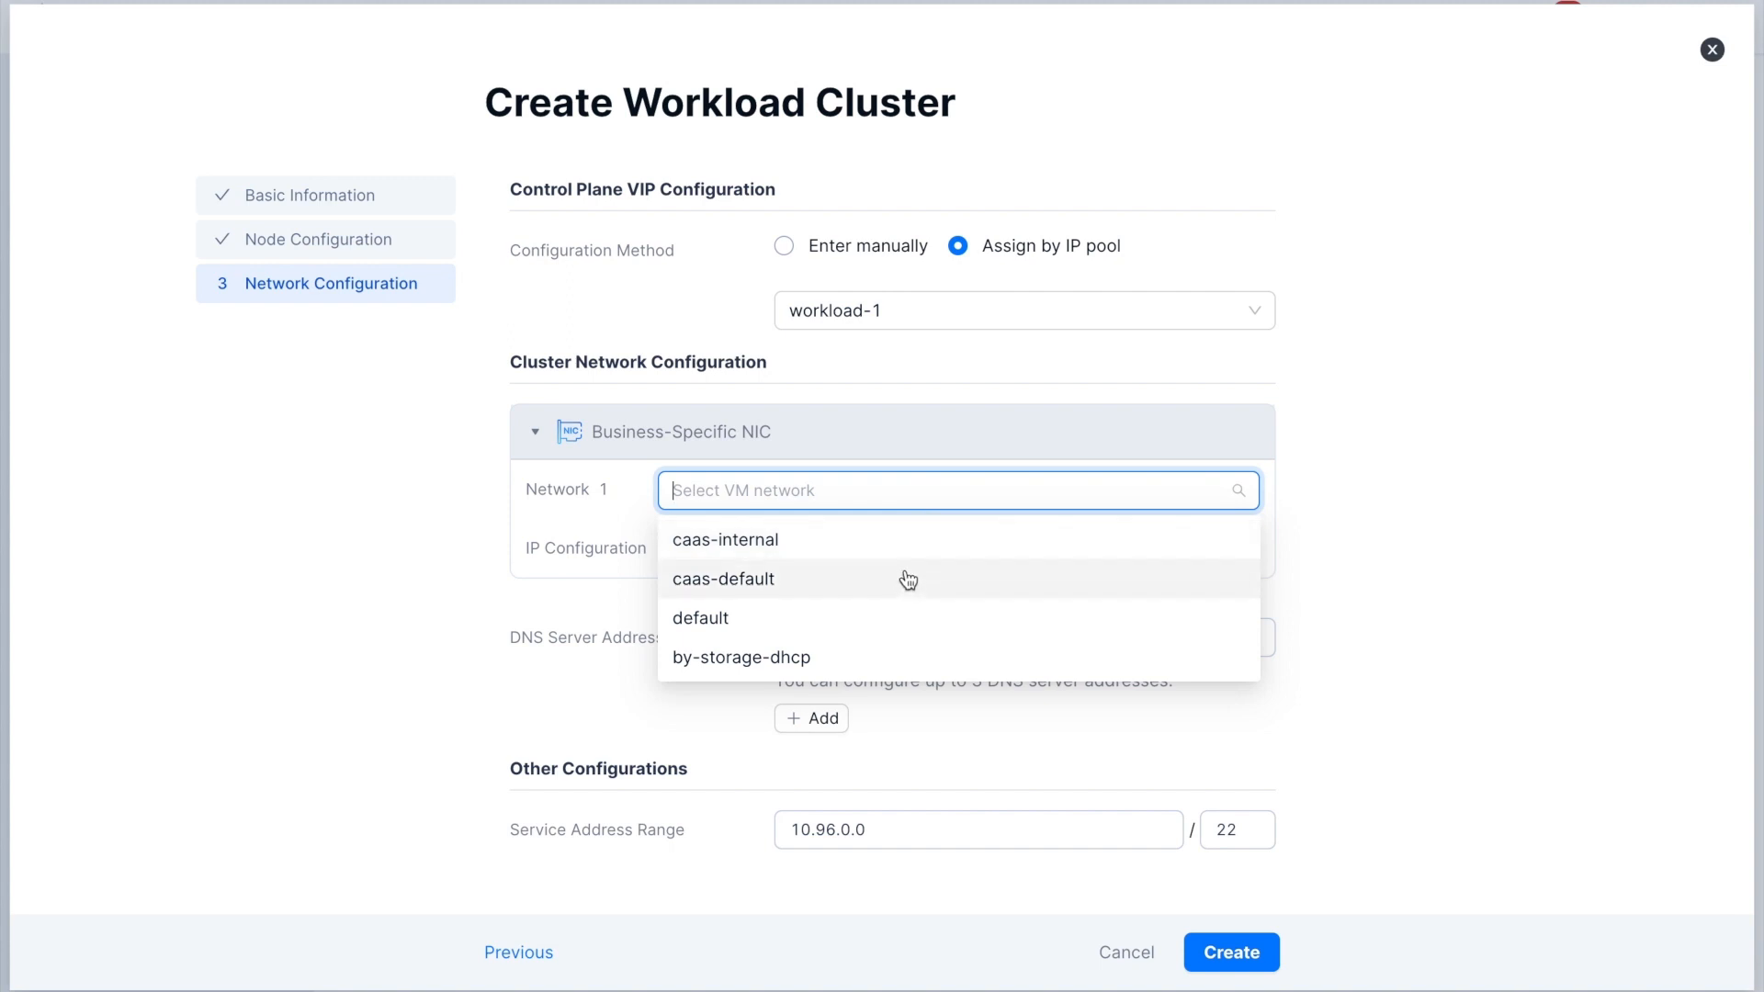
{"action": "left_click", "coordinate": [907, 578]}
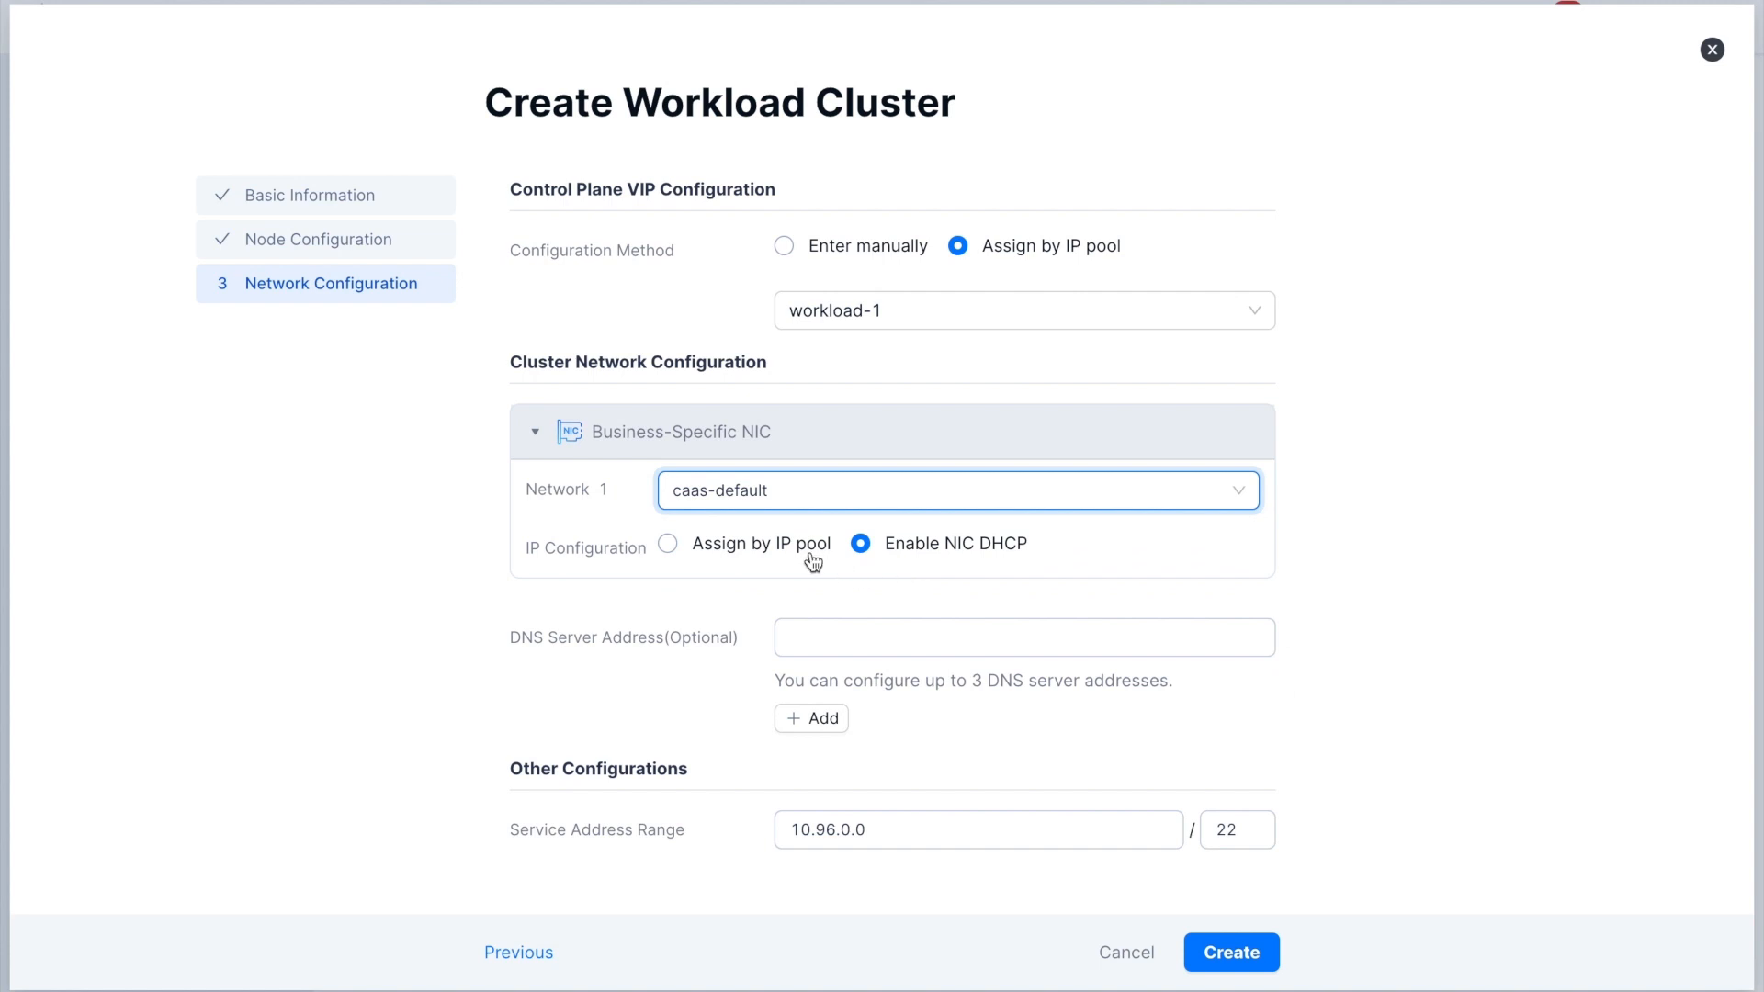
{"action": "left_click", "coordinate": [780, 549]}
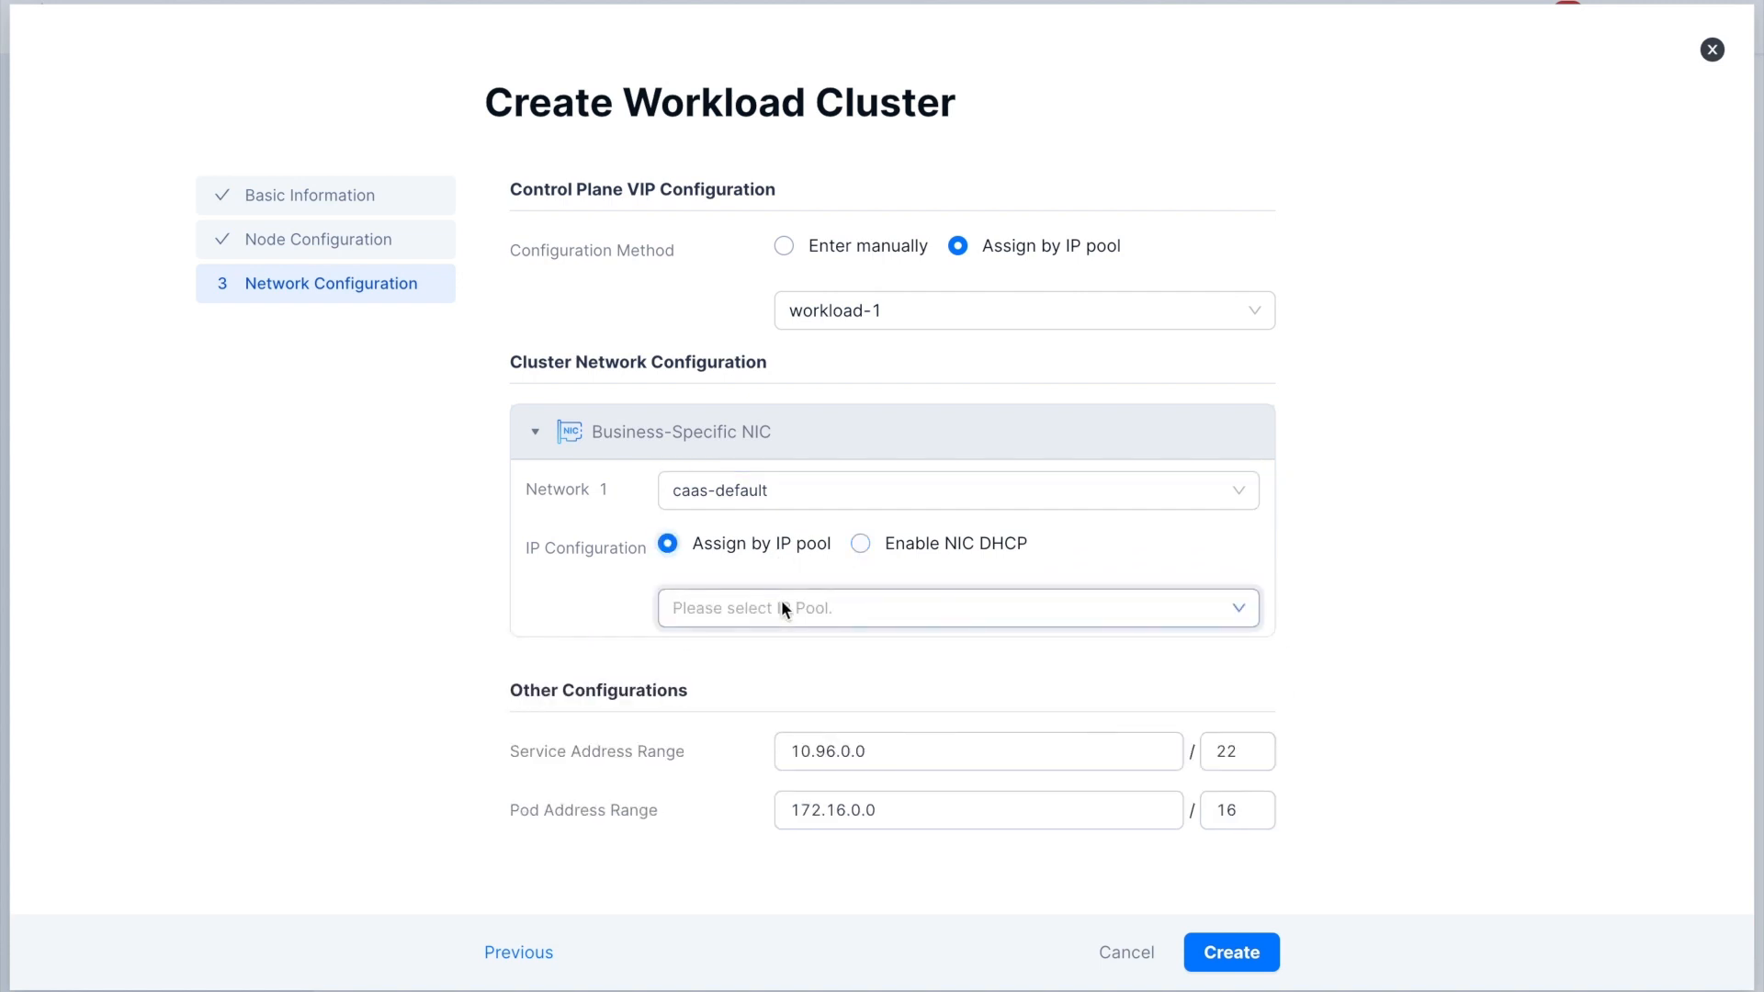
{"action": "left_click", "coordinate": [782, 607]}
{"action": "left_click", "coordinate": [781, 672]}
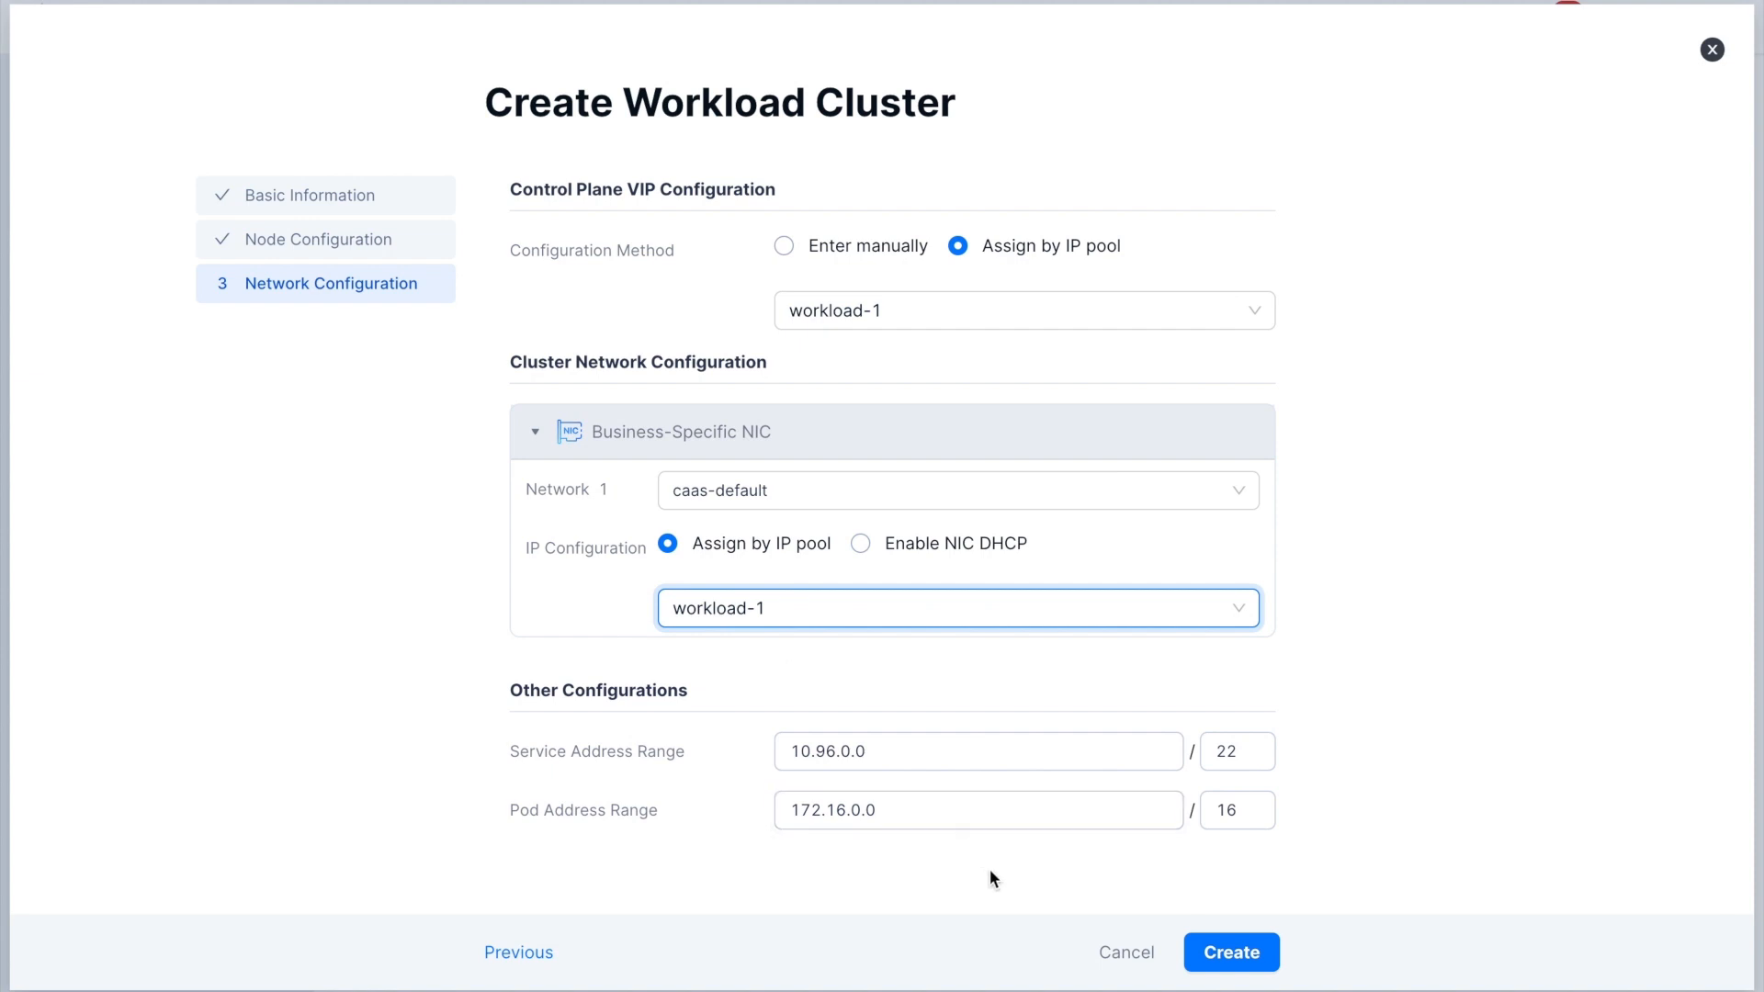
{"action": "left_click", "coordinate": [1260, 958]}
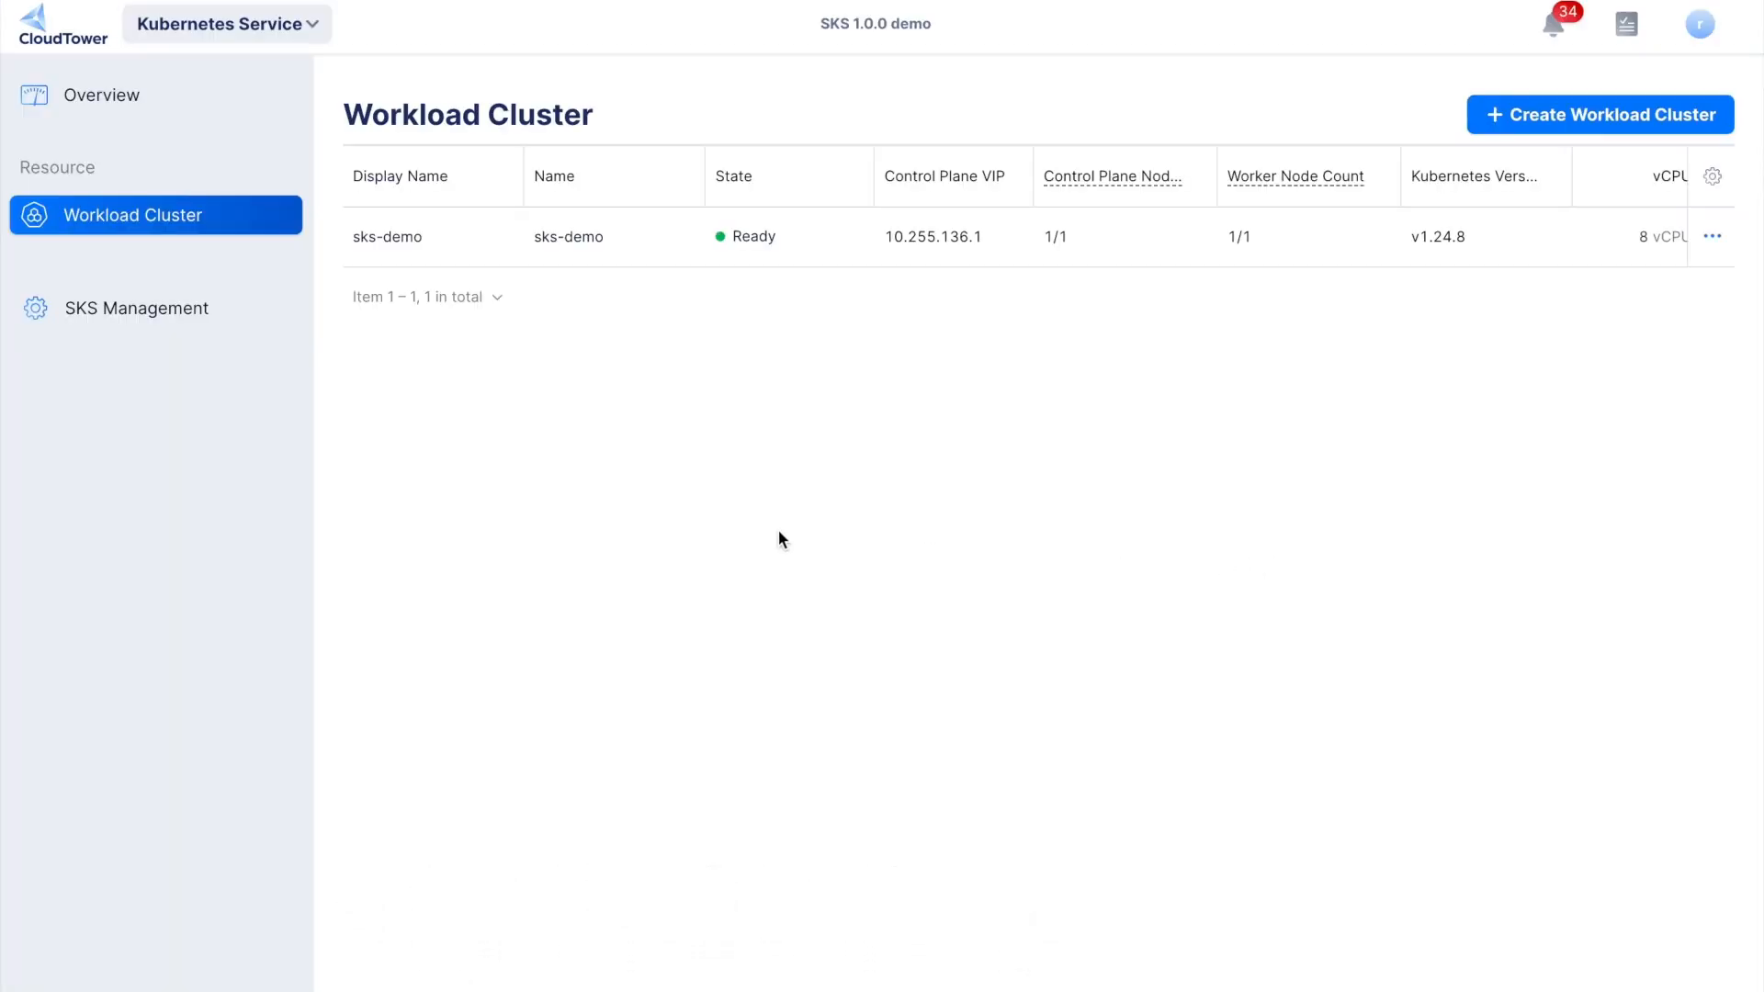
- Examine the sks-demo cluster's overview, including resource usage, component states, node information and cluster events
{"action": "left_click", "coordinate": [380, 239]}
{"action": "left_click", "coordinate": [395, 238]}
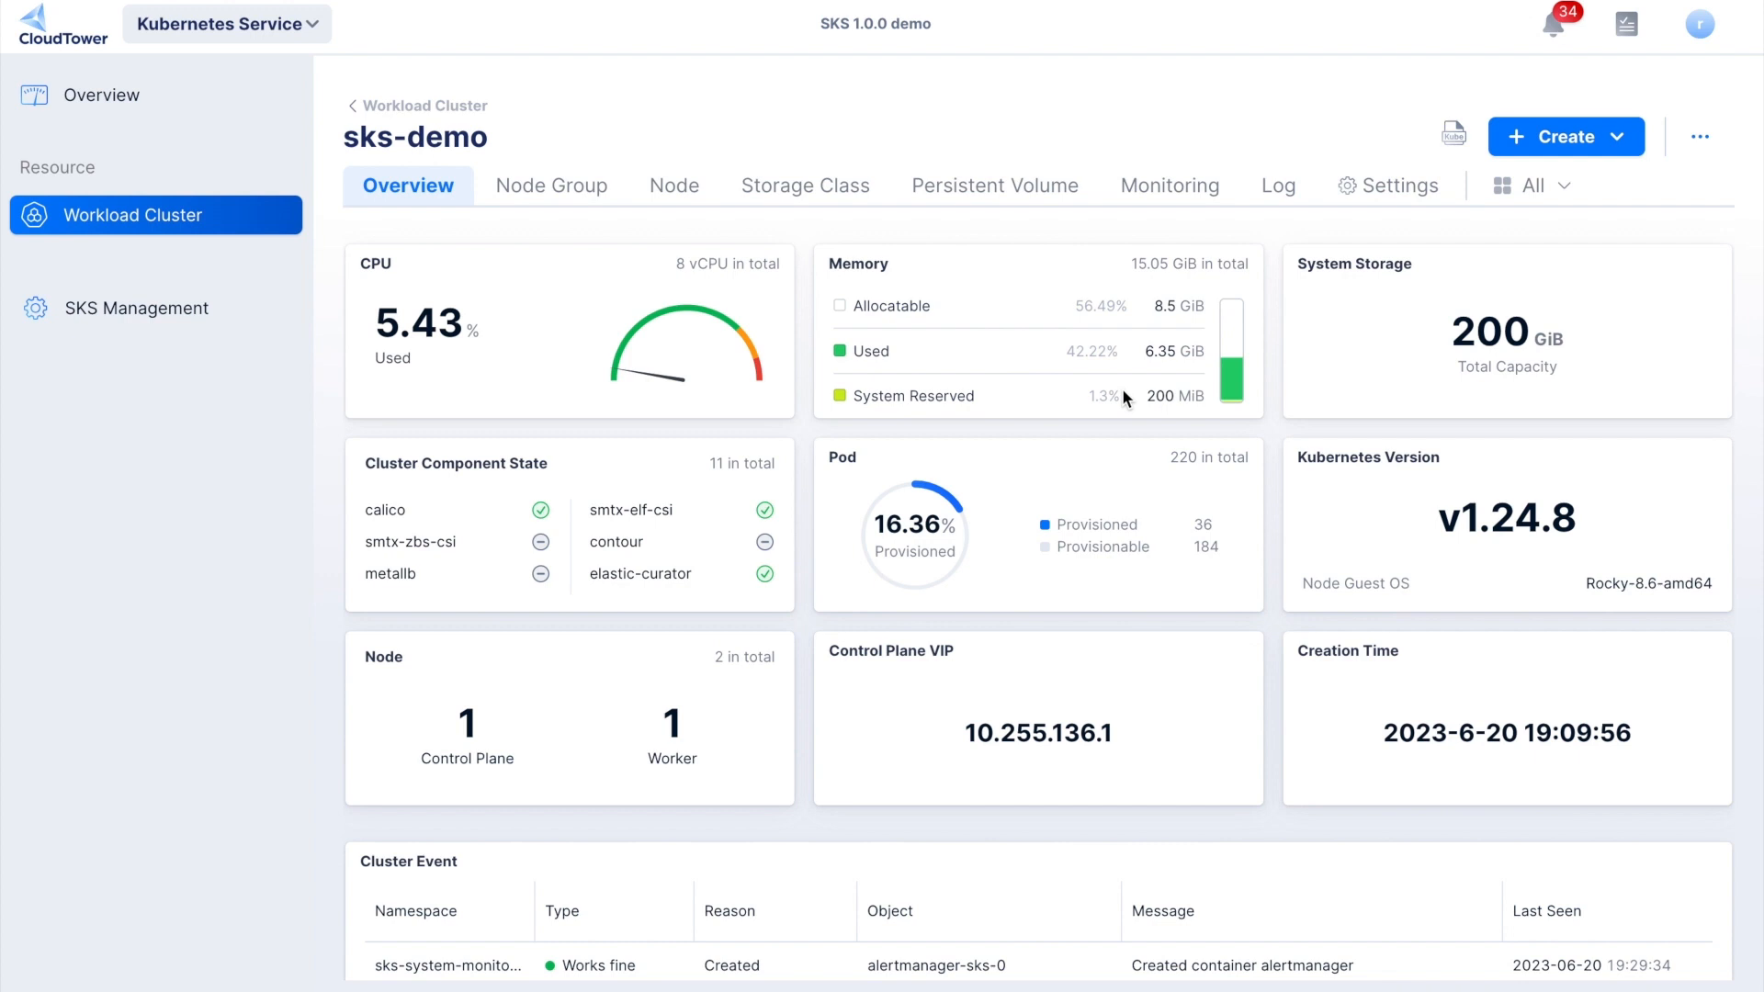
{"action": "scroll", "coordinate": [720, 531], "scroll_direction": "down", "scroll_amount": 2}
{"action": "scroll", "coordinate": [720, 531], "scroll_direction": "down", "scroll_amount": 1}
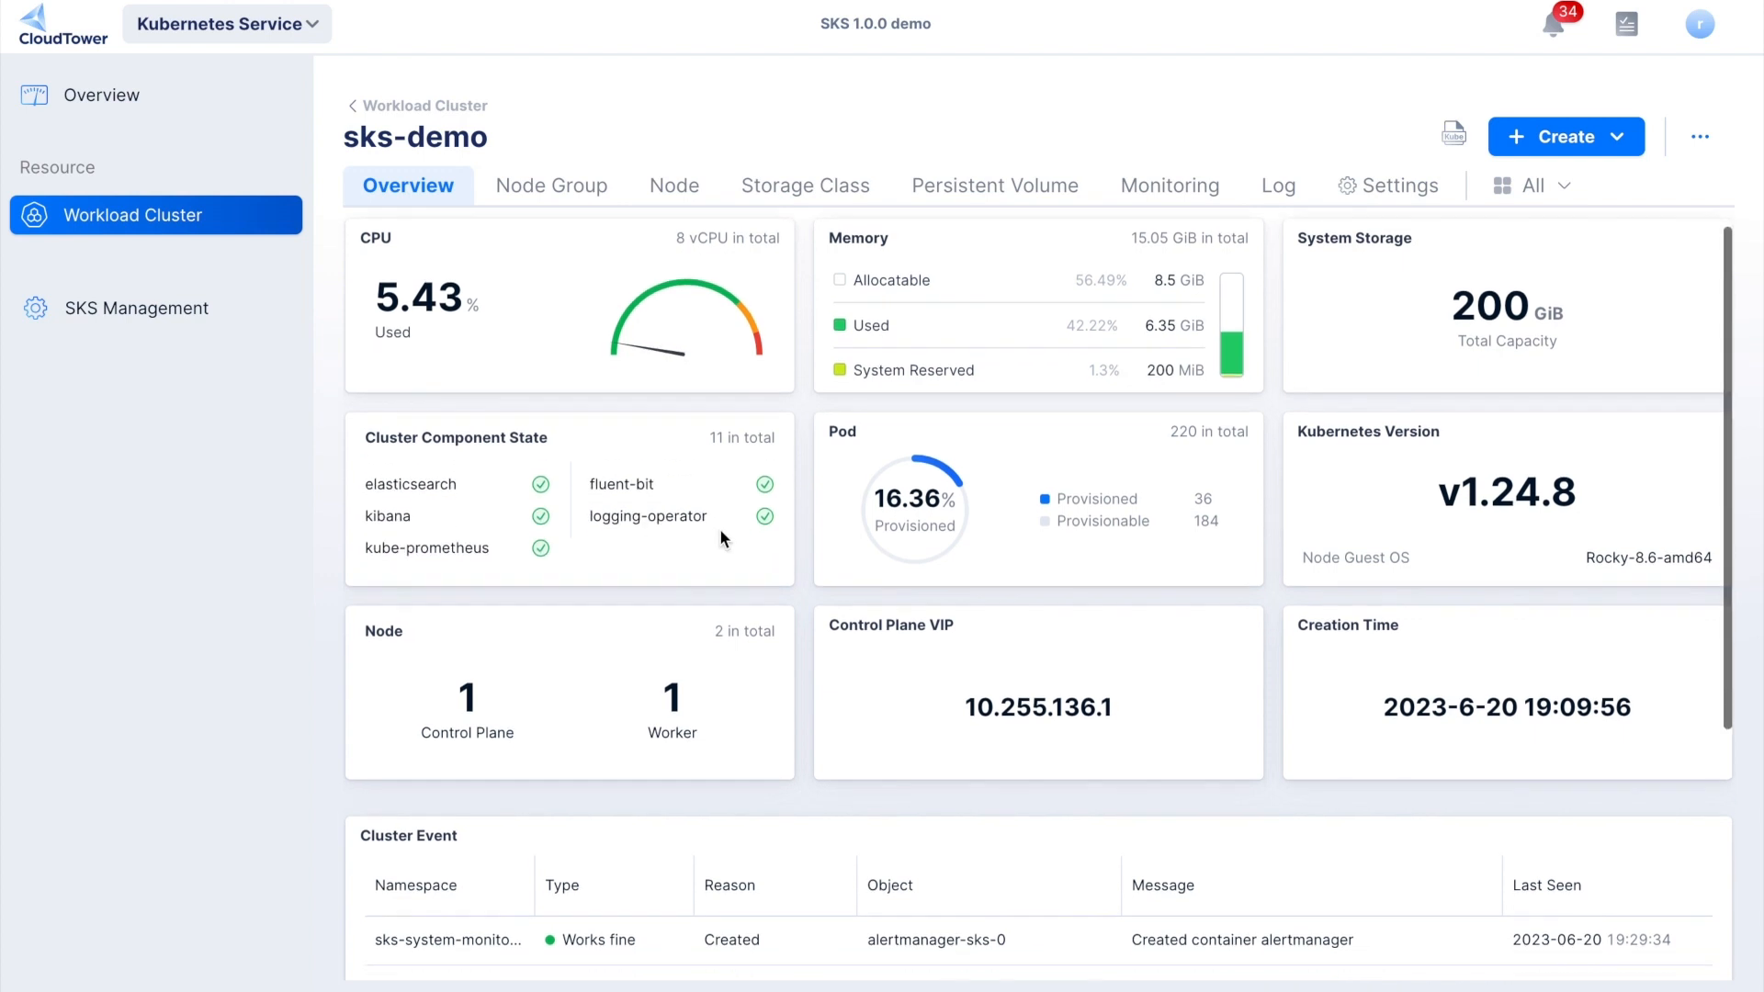
{"action": "scroll", "coordinate": [721, 531], "scroll_direction": "up", "scroll_amount": 1}
{"action": "scroll", "coordinate": [720, 527], "scroll_direction": "up", "scroll_amount": 1}
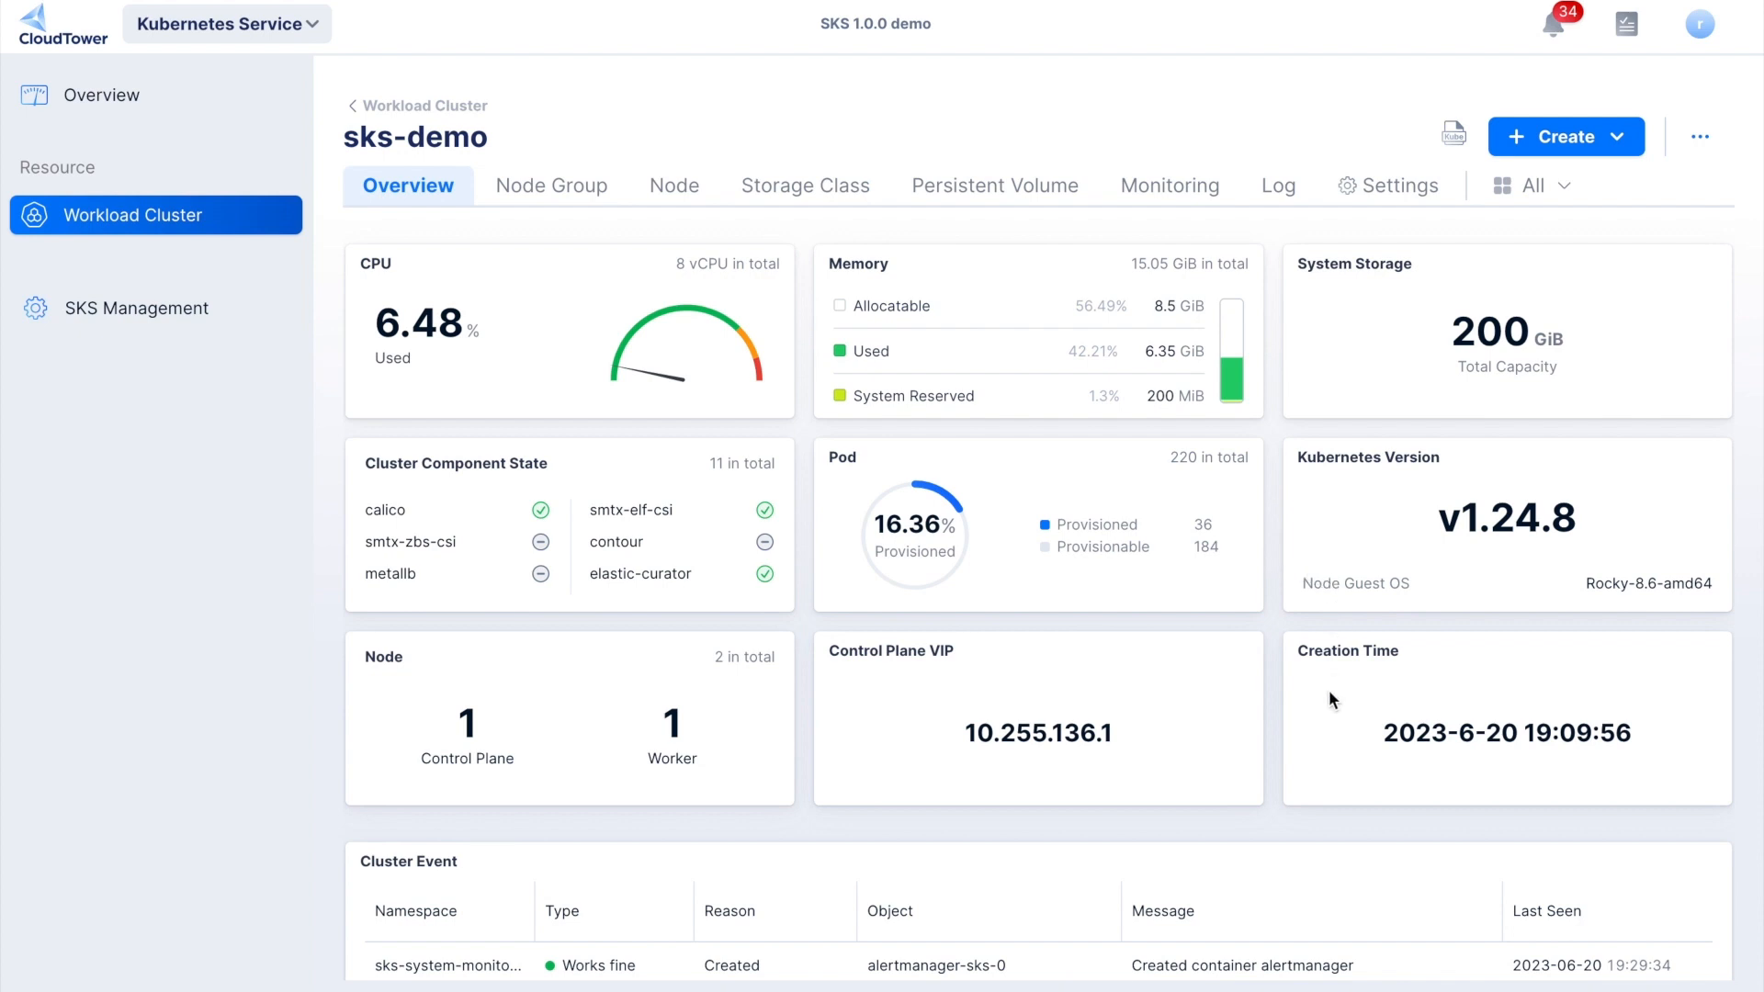
{"action": "scroll", "coordinate": [1328, 691], "scroll_direction": "down", "scroll_amount": 4}
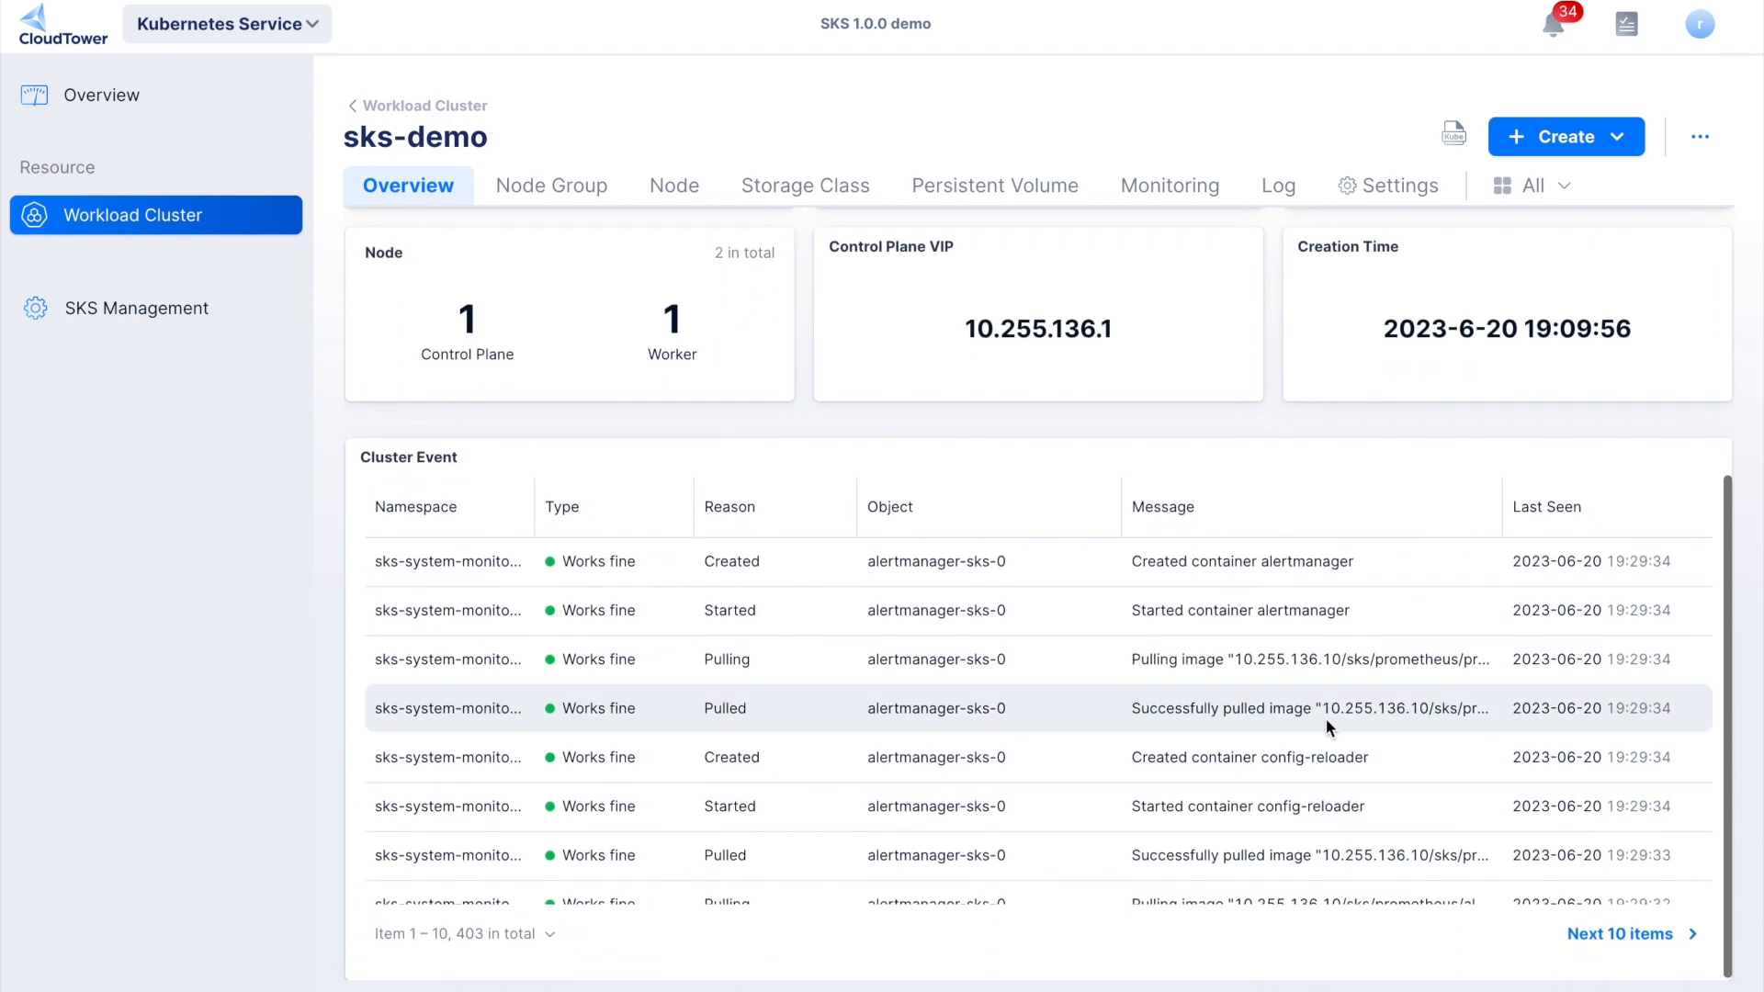
{"action": "scroll", "coordinate": [1327, 723], "scroll_direction": "down", "scroll_amount": 2}
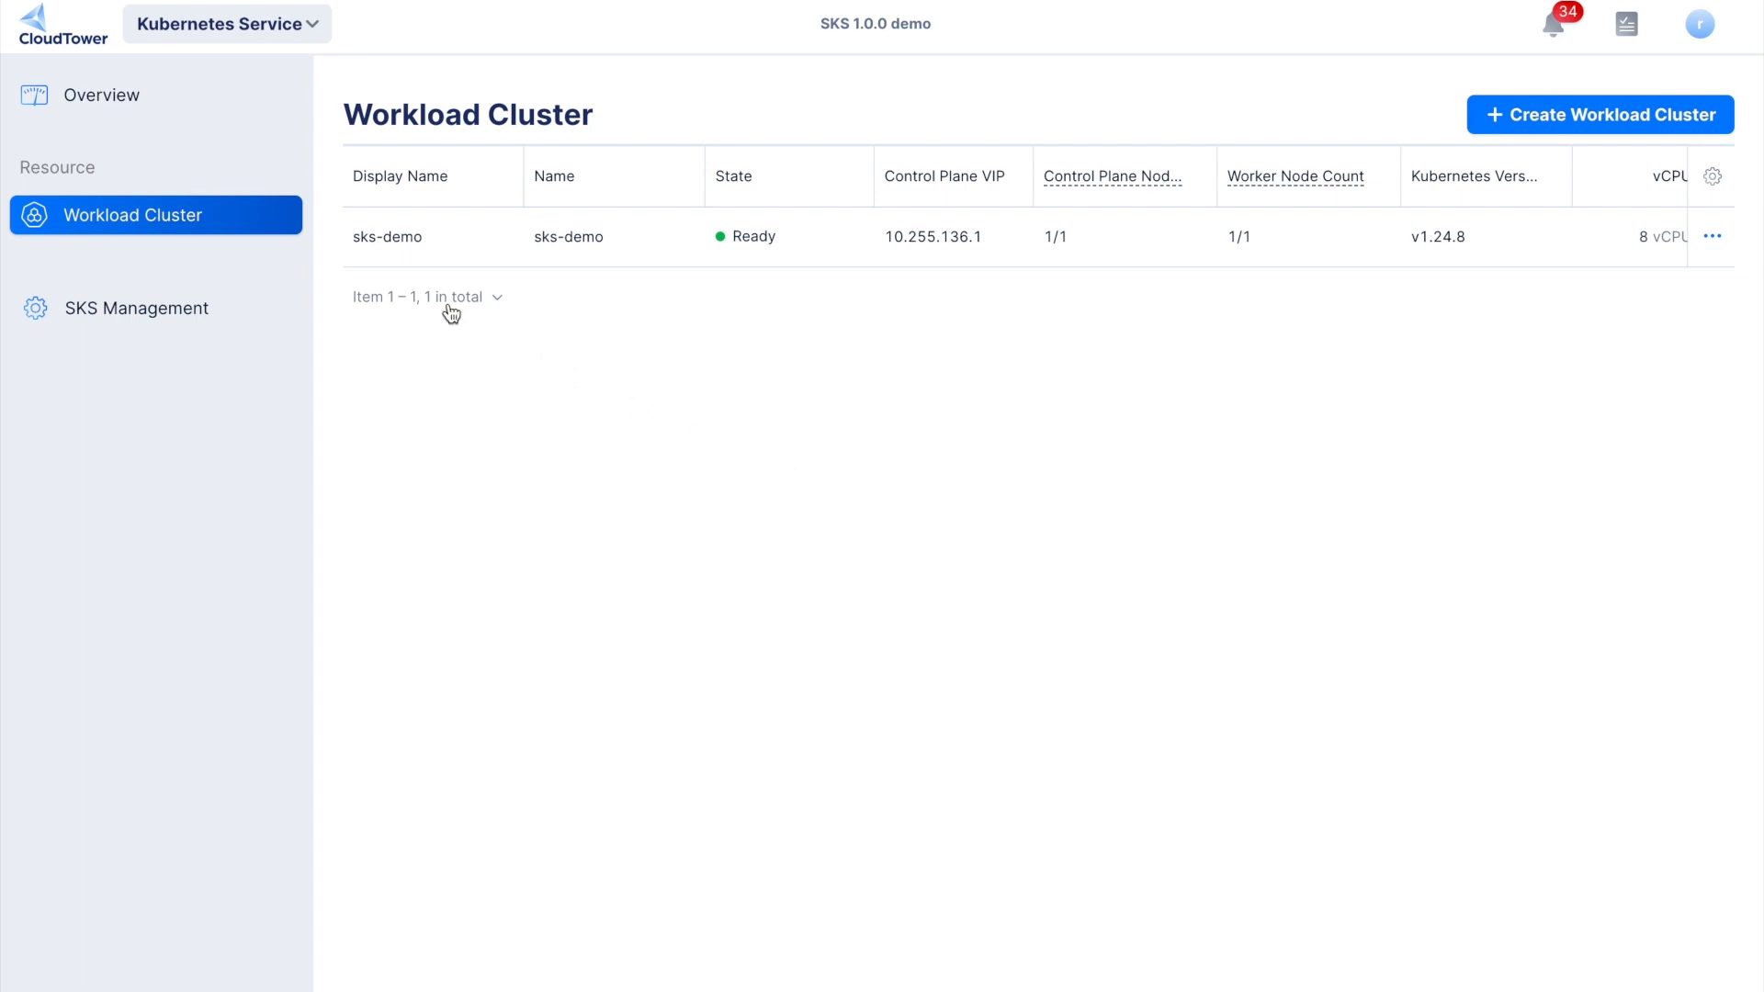
- Open the sks-demo workload cluster, then copy its Kubeconfig and download the file
{"action": "left_click", "coordinate": [382, 246]}
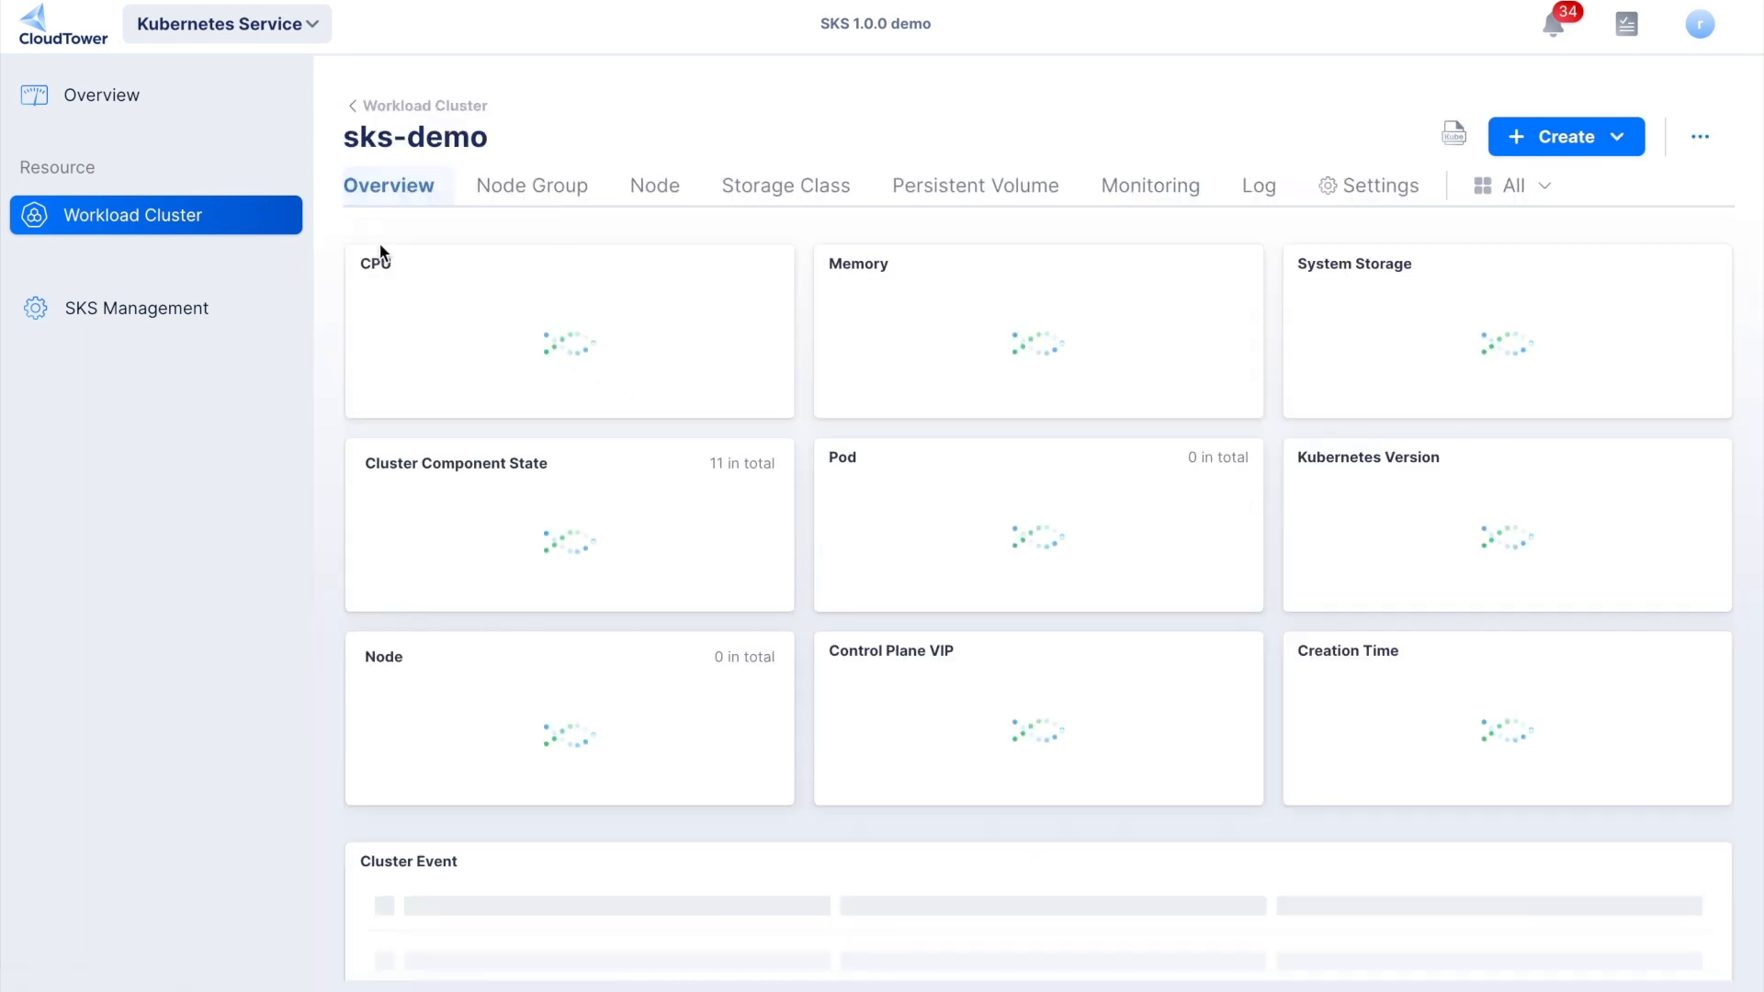
{"action": "left_click", "coordinate": [1452, 140]}
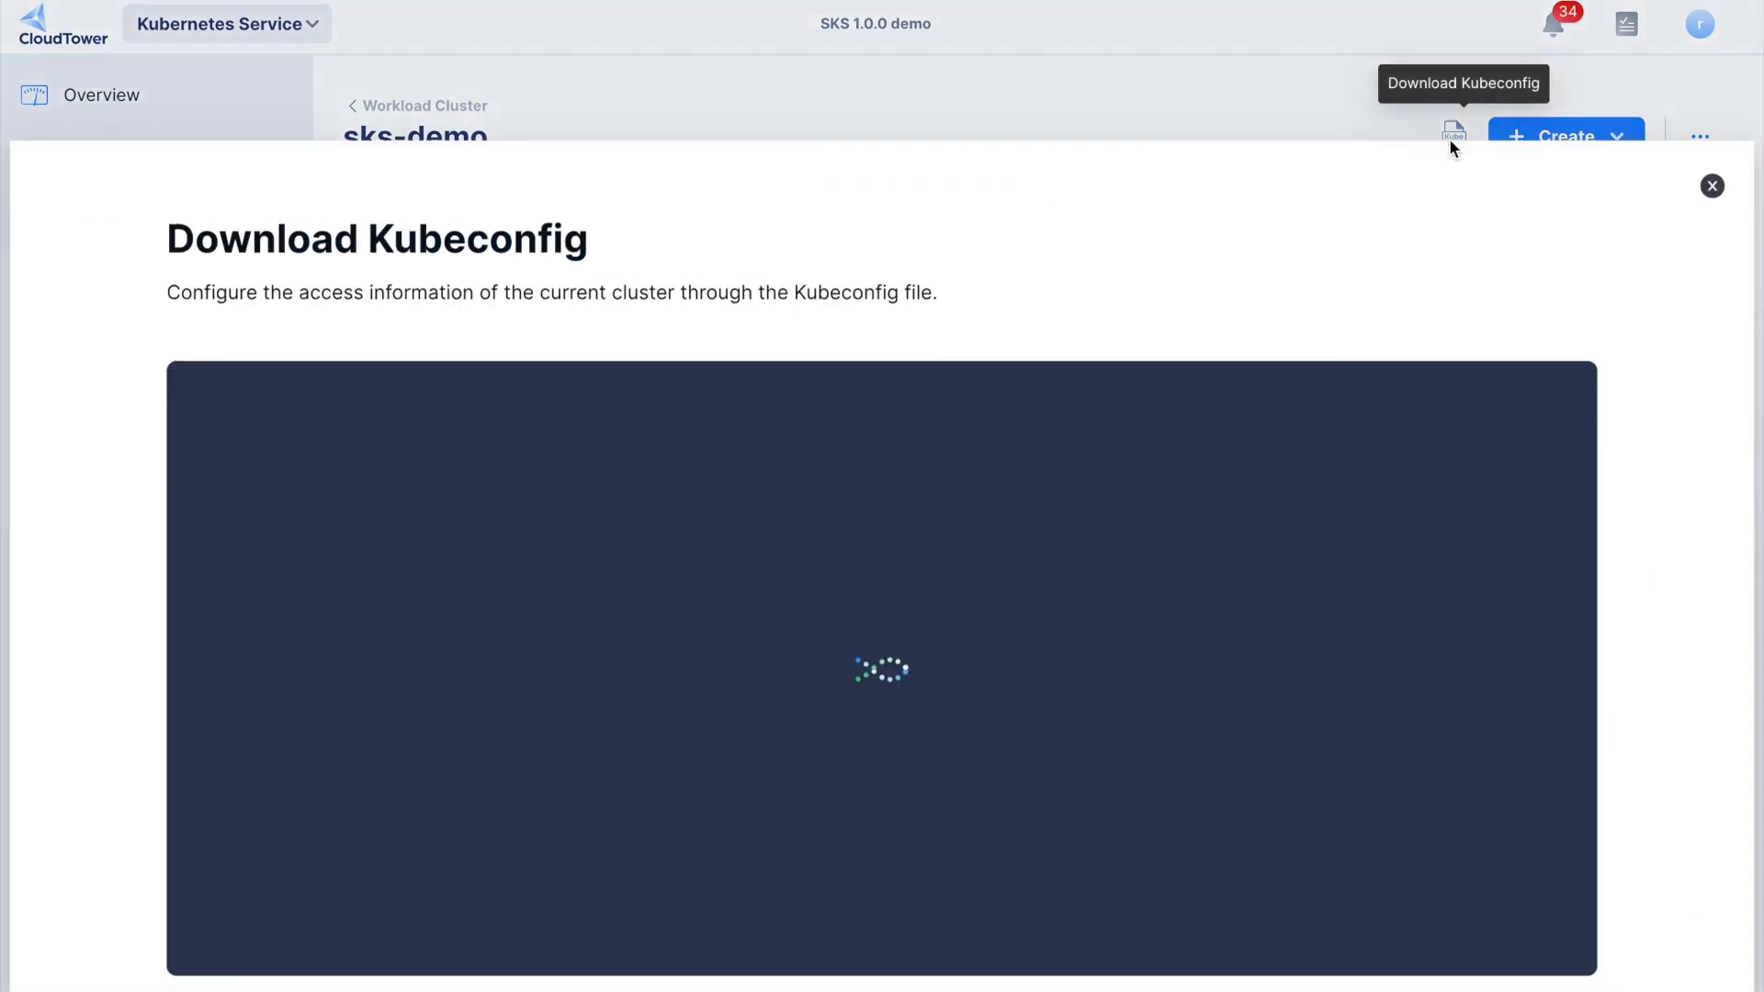
{"action": "scroll", "coordinate": [1271, 406], "scroll_direction": "down", "scroll_amount": 5}
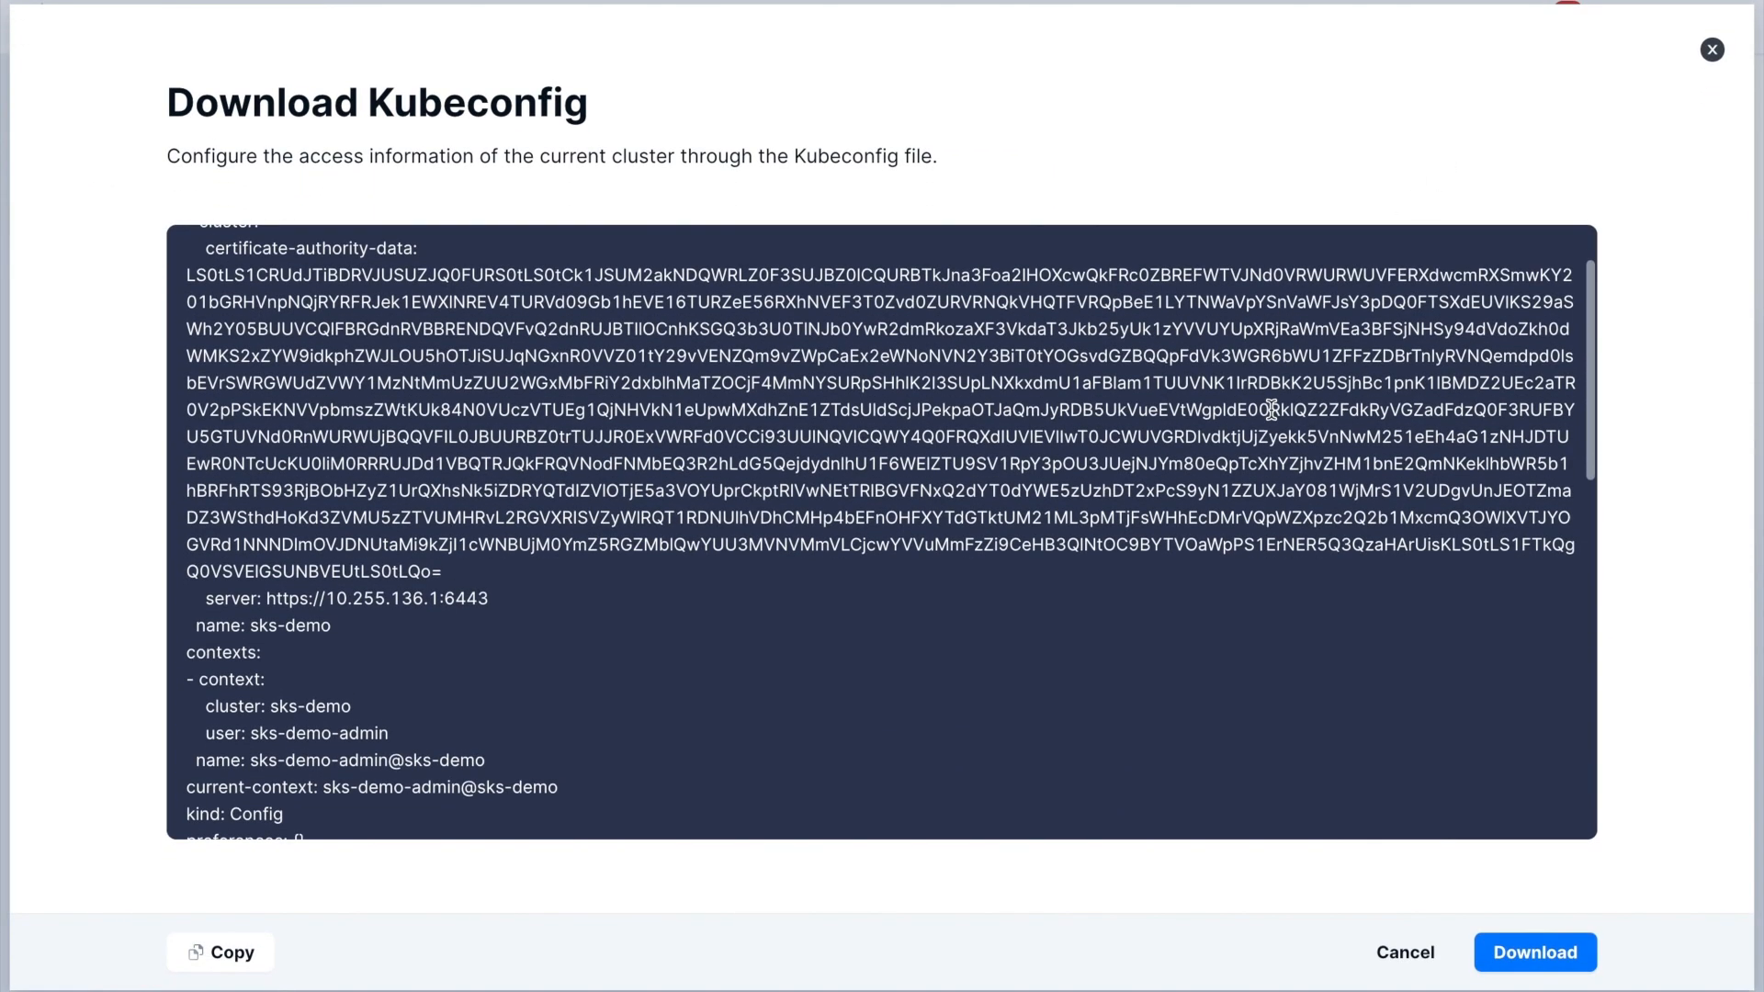
{"action": "scroll", "coordinate": [1271, 410], "scroll_direction": "down", "scroll_amount": 5}
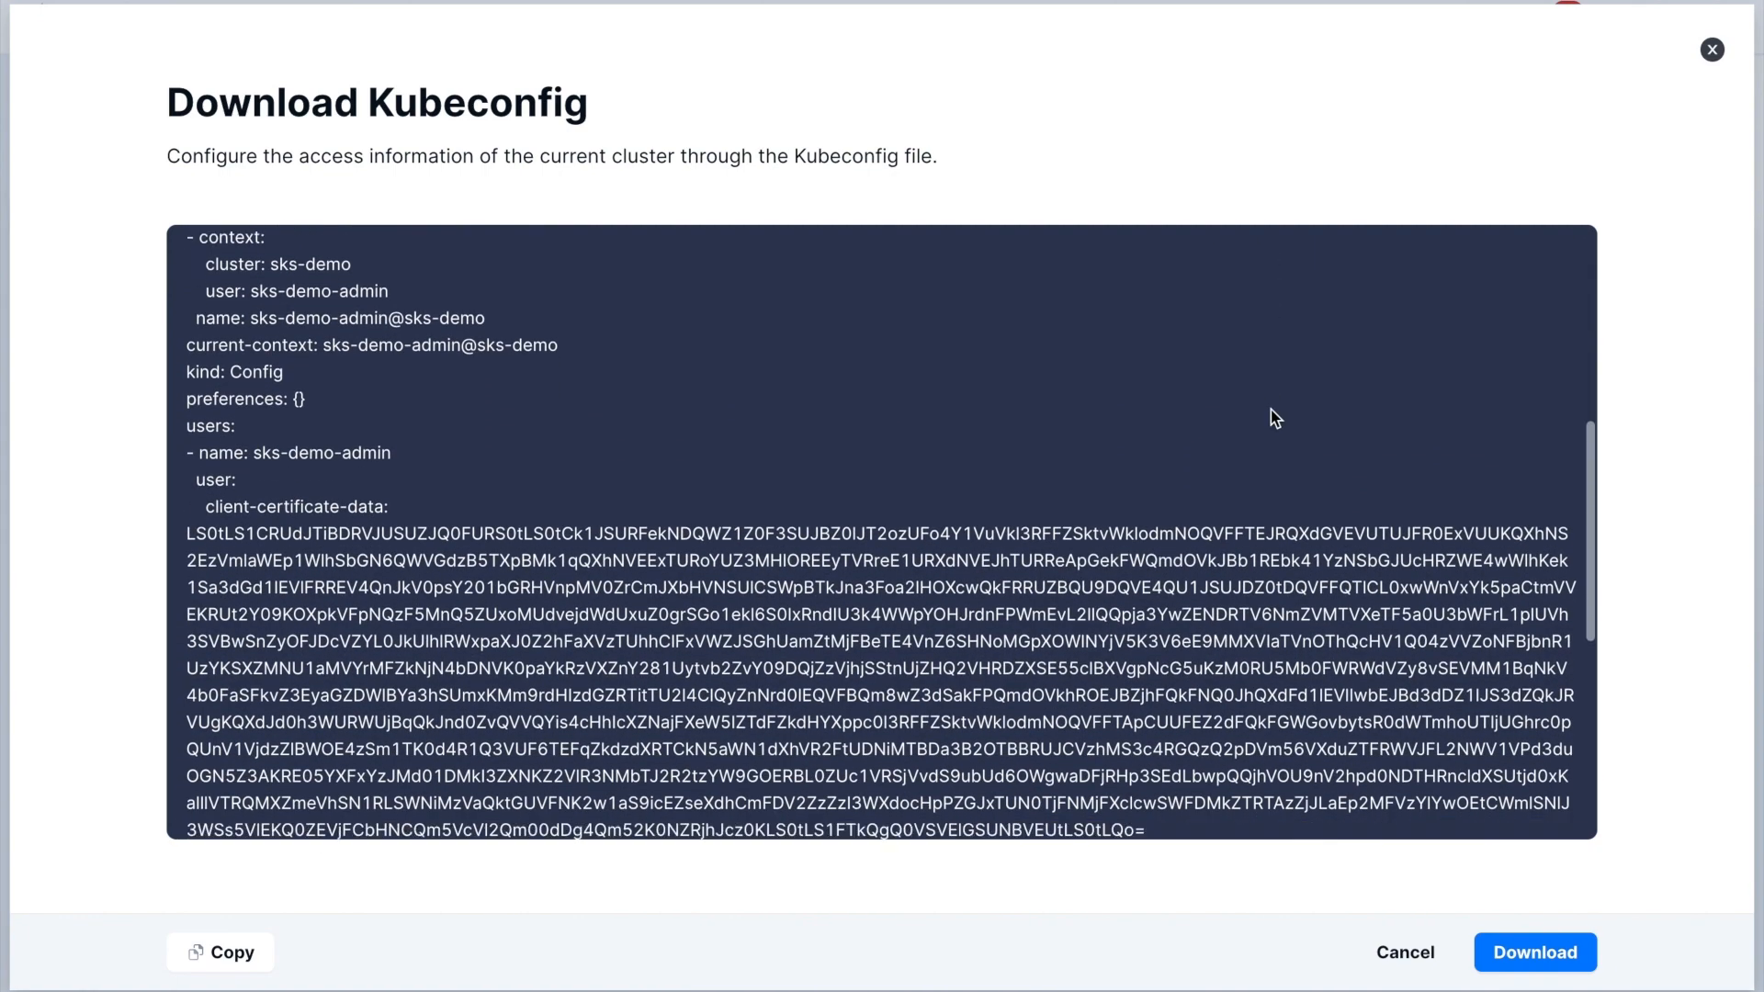
{"action": "scroll", "coordinate": [1270, 409], "scroll_direction": "down", "scroll_amount": 2}
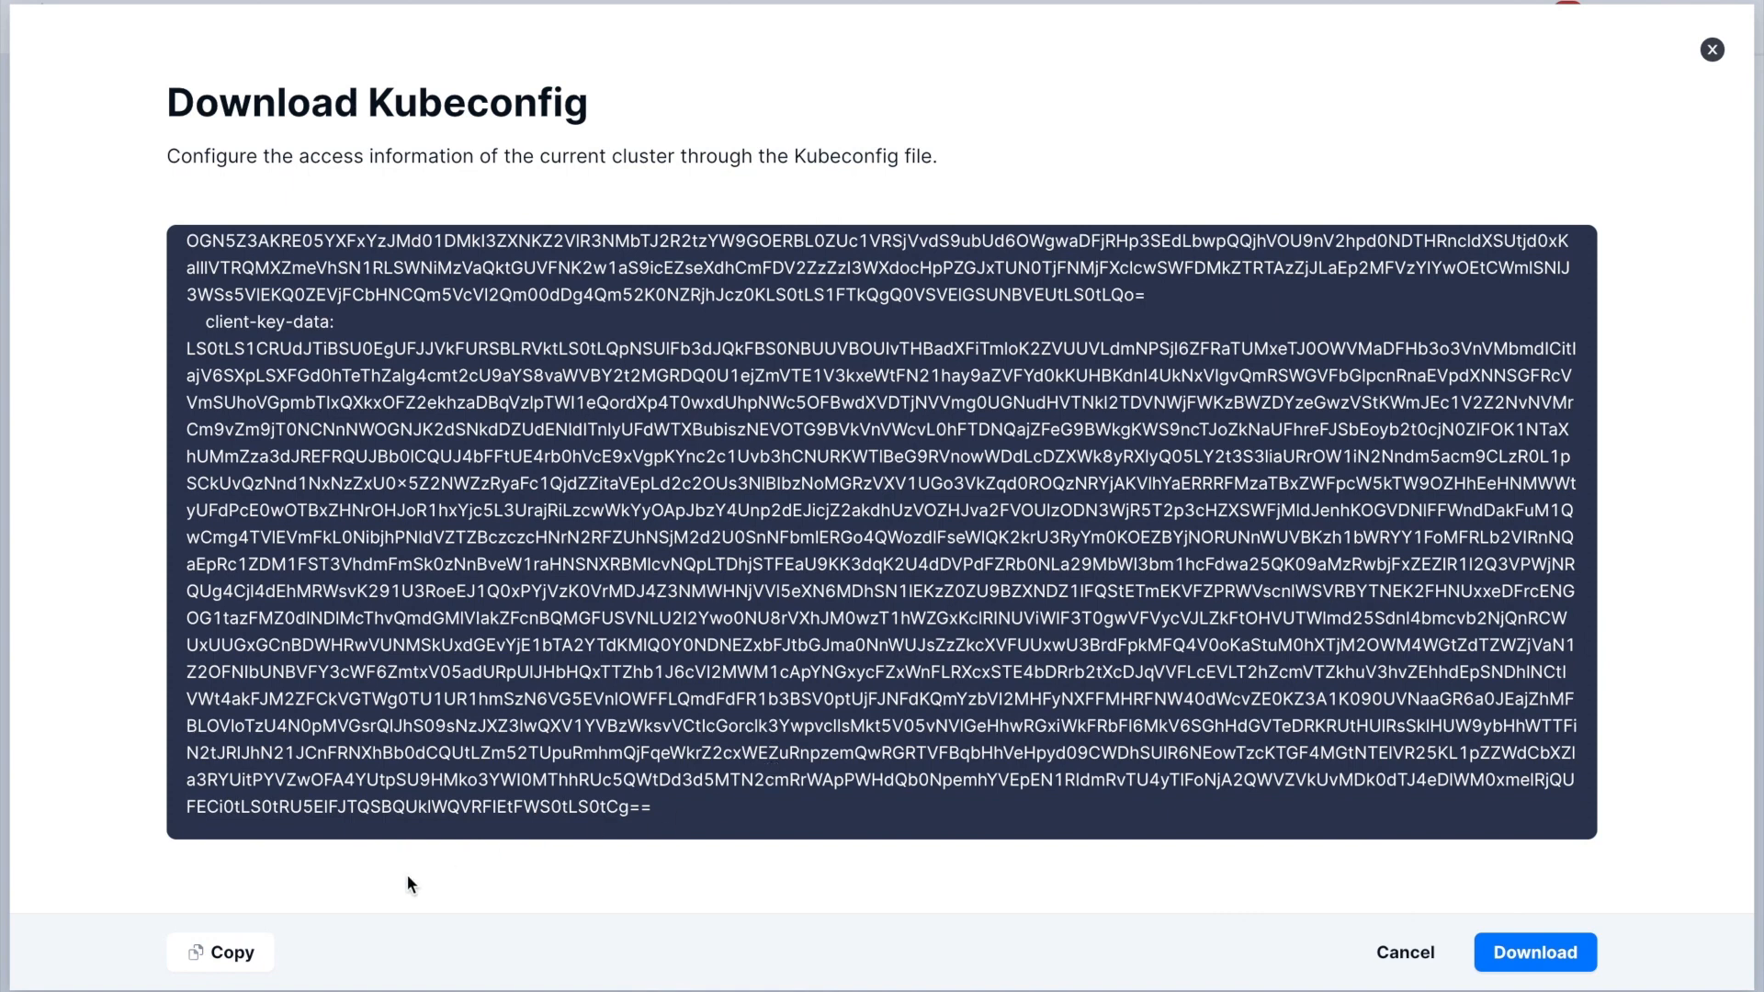
{"action": "left_click", "coordinate": [225, 952]}
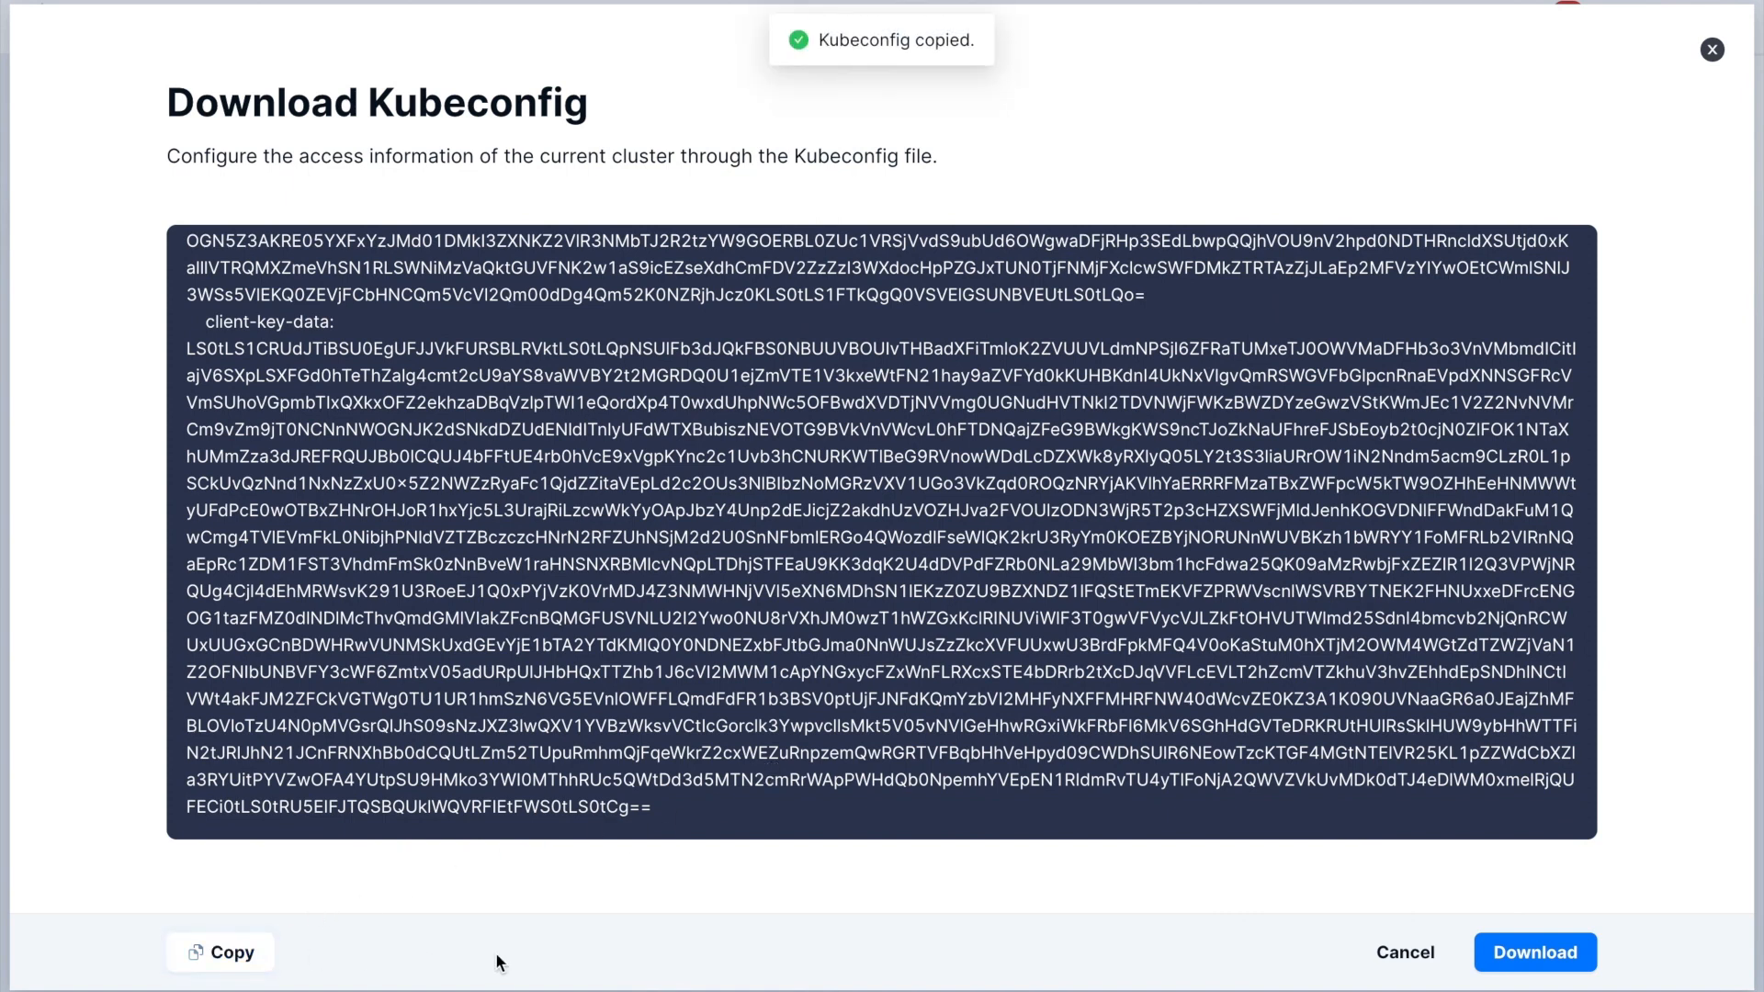
{"action": "left_click", "coordinate": [1561, 952]}
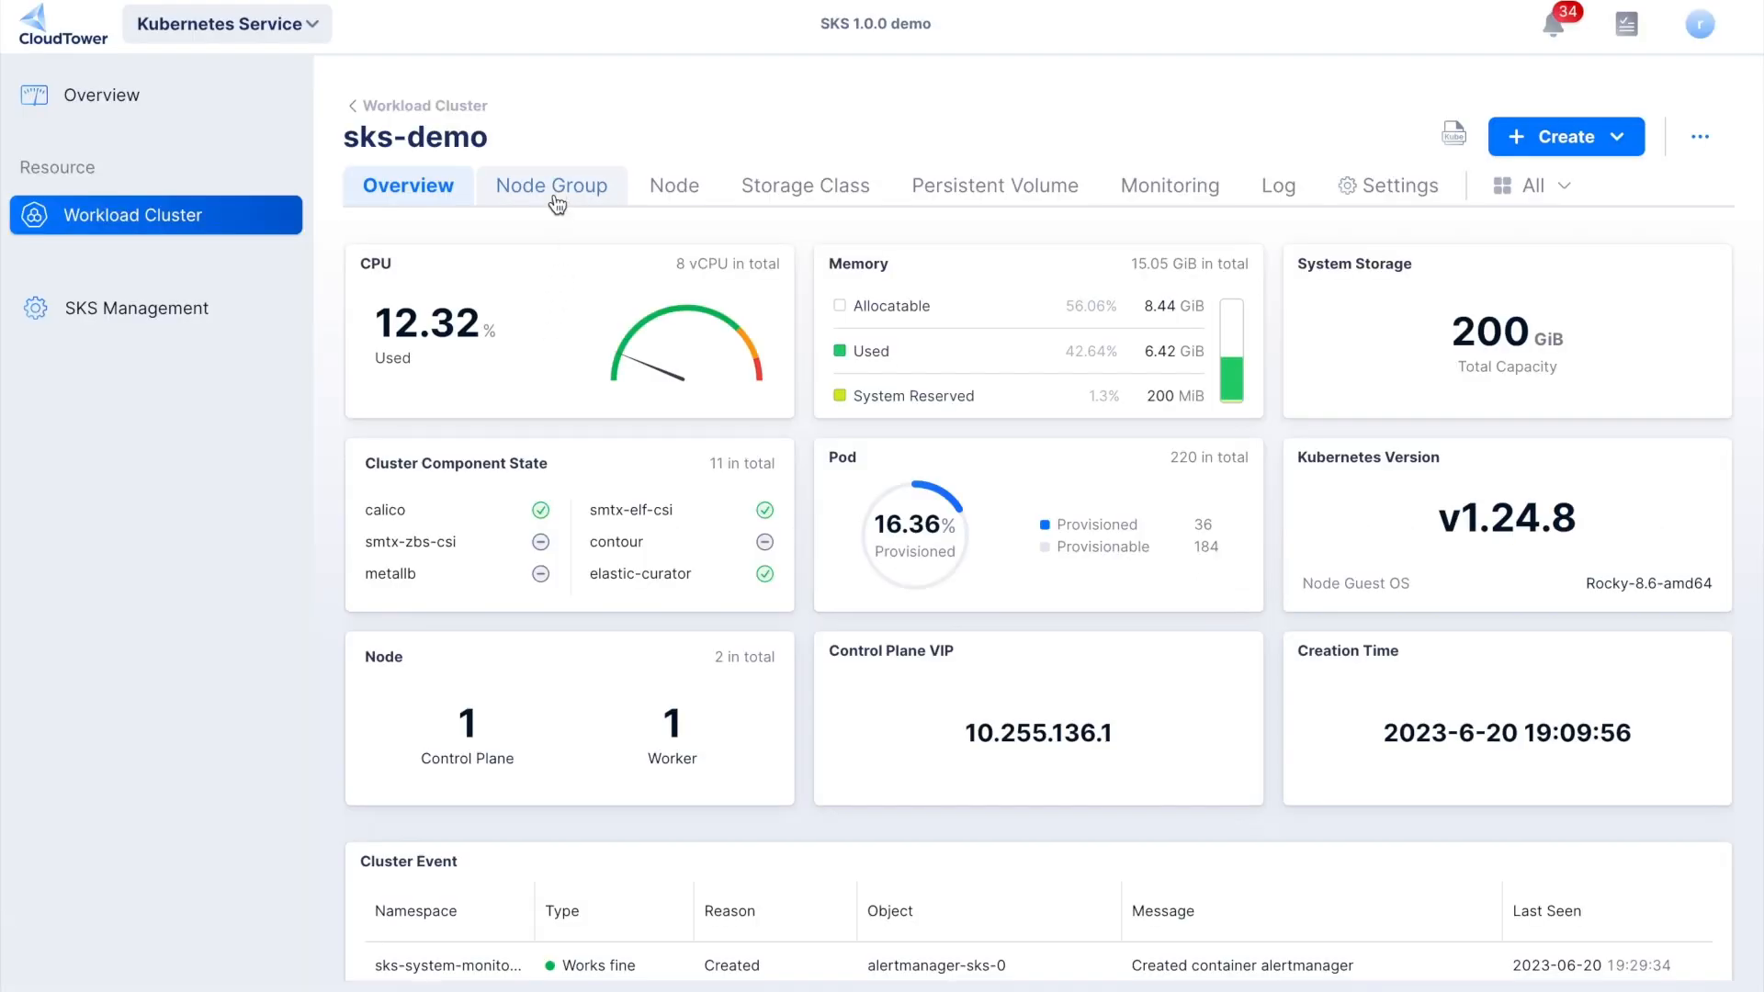
{"action": "left_click", "coordinate": [556, 197]}
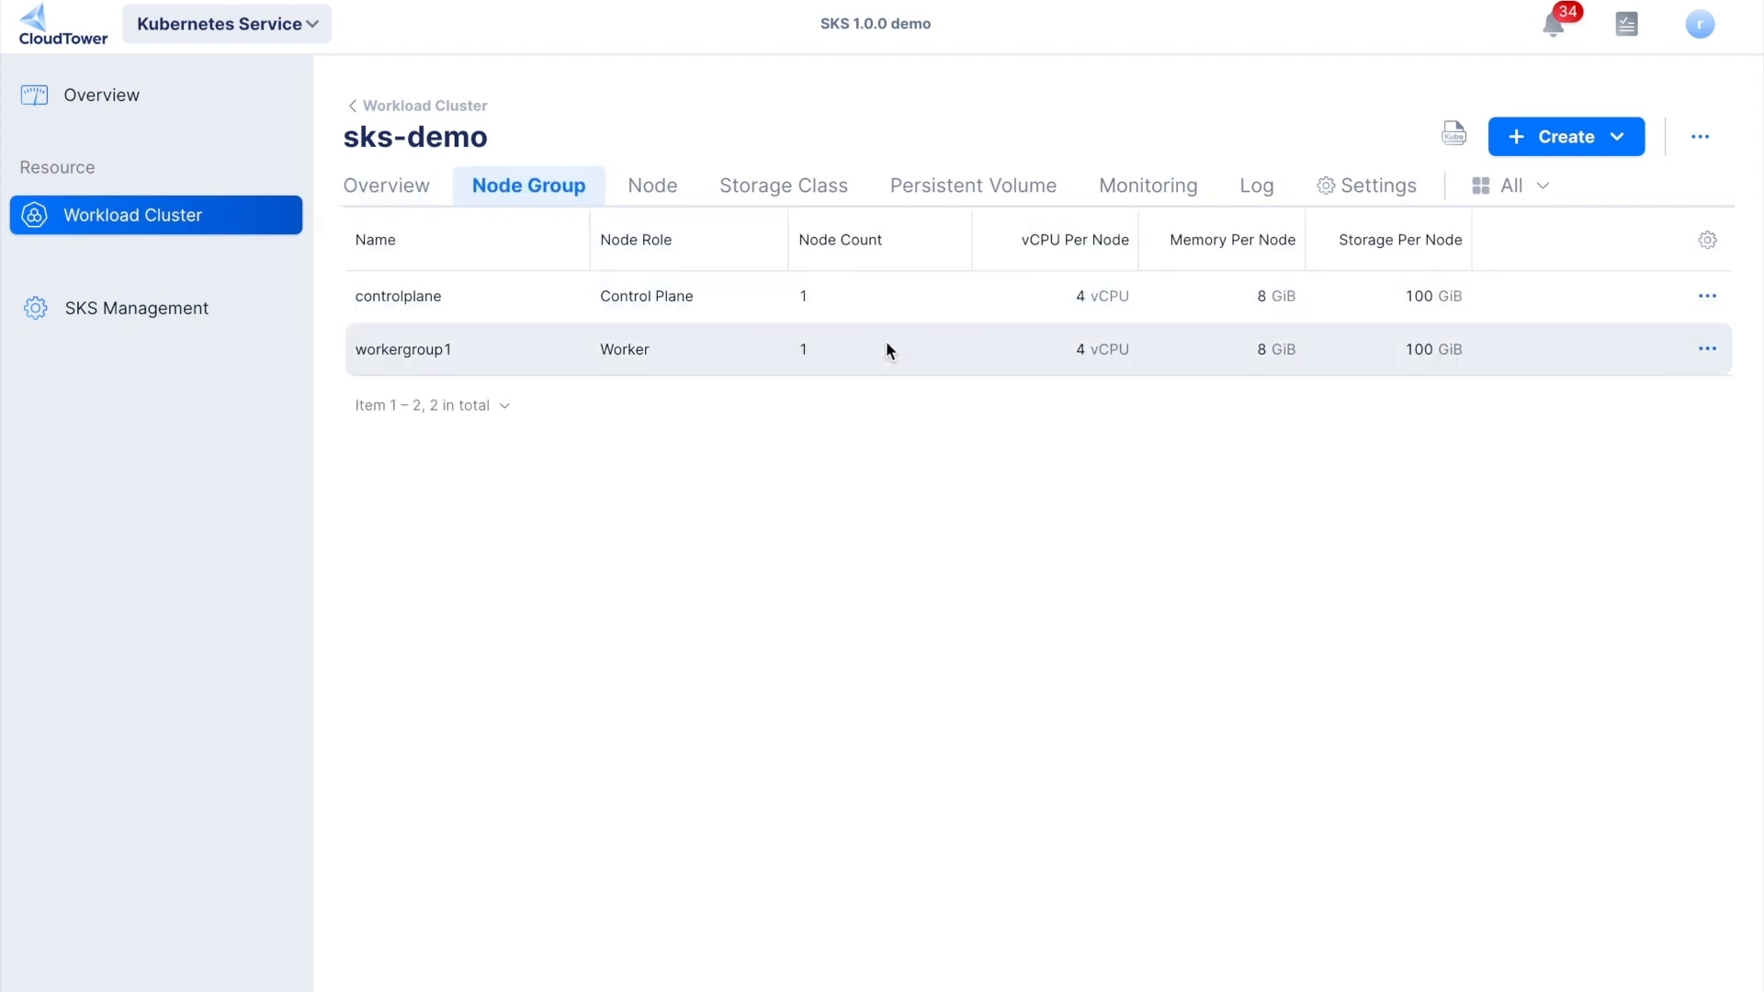
{"action": "left_click", "coordinate": [1706, 350]}
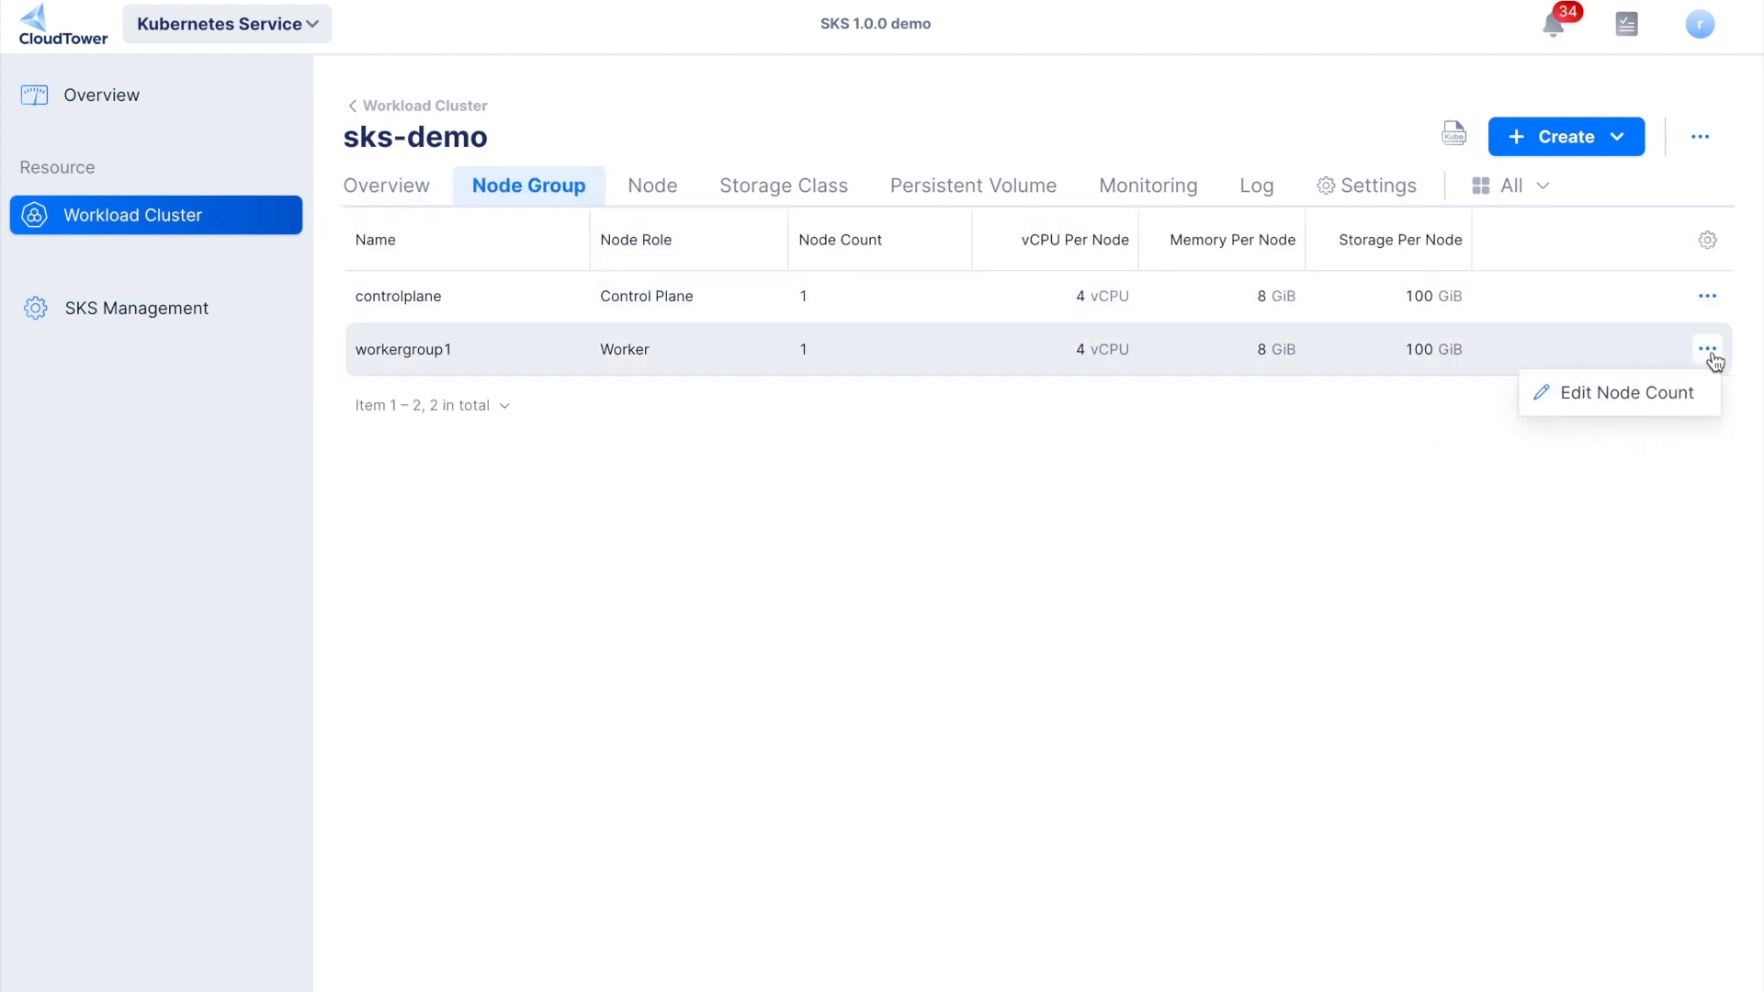
{"action": "left_click", "coordinate": [1670, 395]}
{"action": "left_click", "coordinate": [987, 422]}
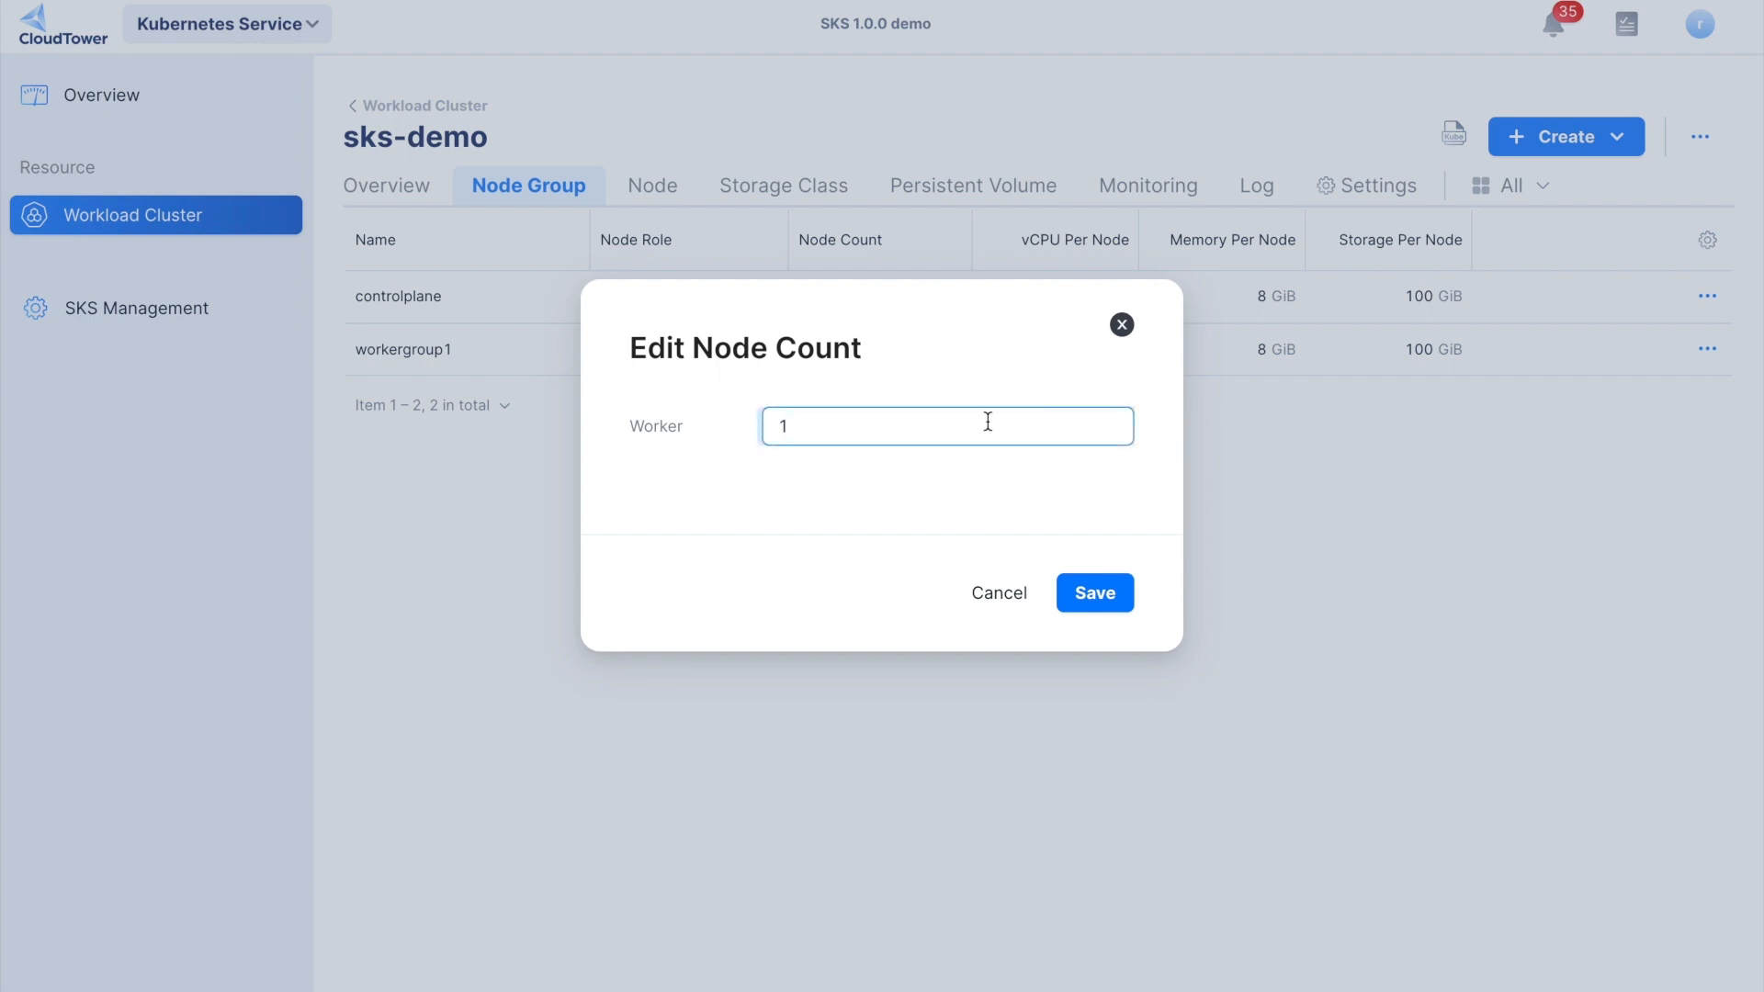
{"action": "left_click", "coordinate": [999, 592]}
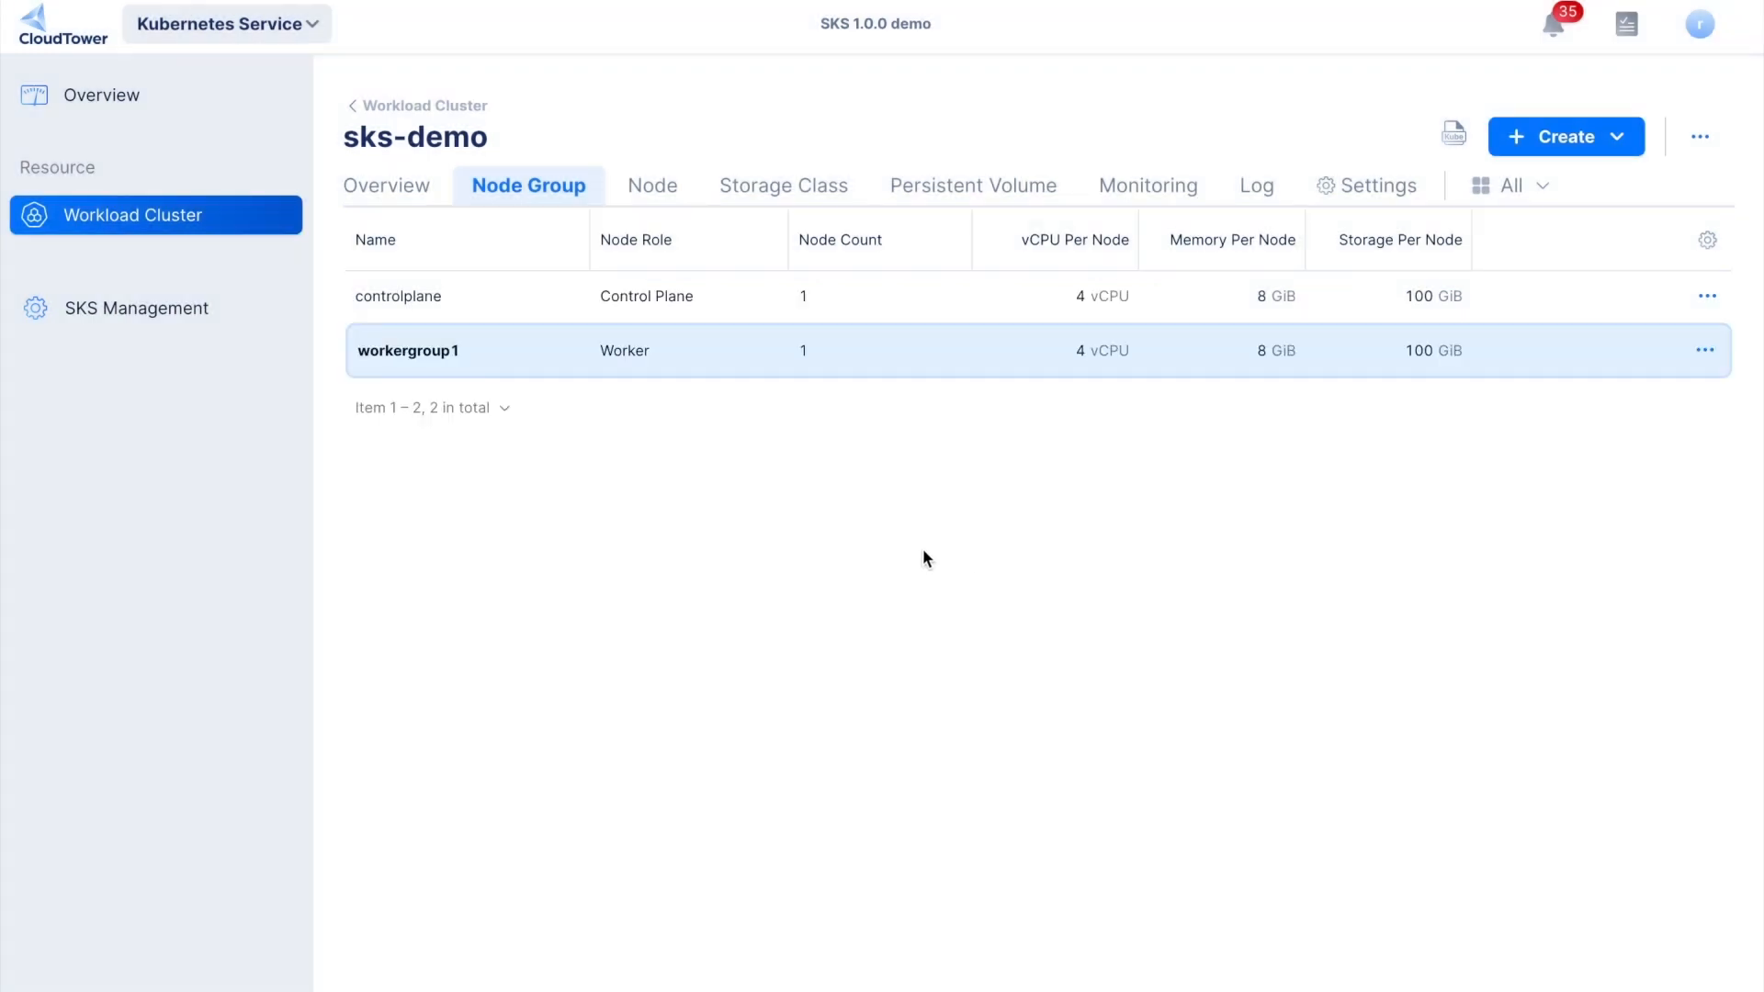
- Create a worker node group named workload-2 in sks-demo with the default node count, CPU and memory
{"action": "left_click", "coordinate": [1525, 141]}
{"action": "left_click", "coordinate": [1486, 187]}
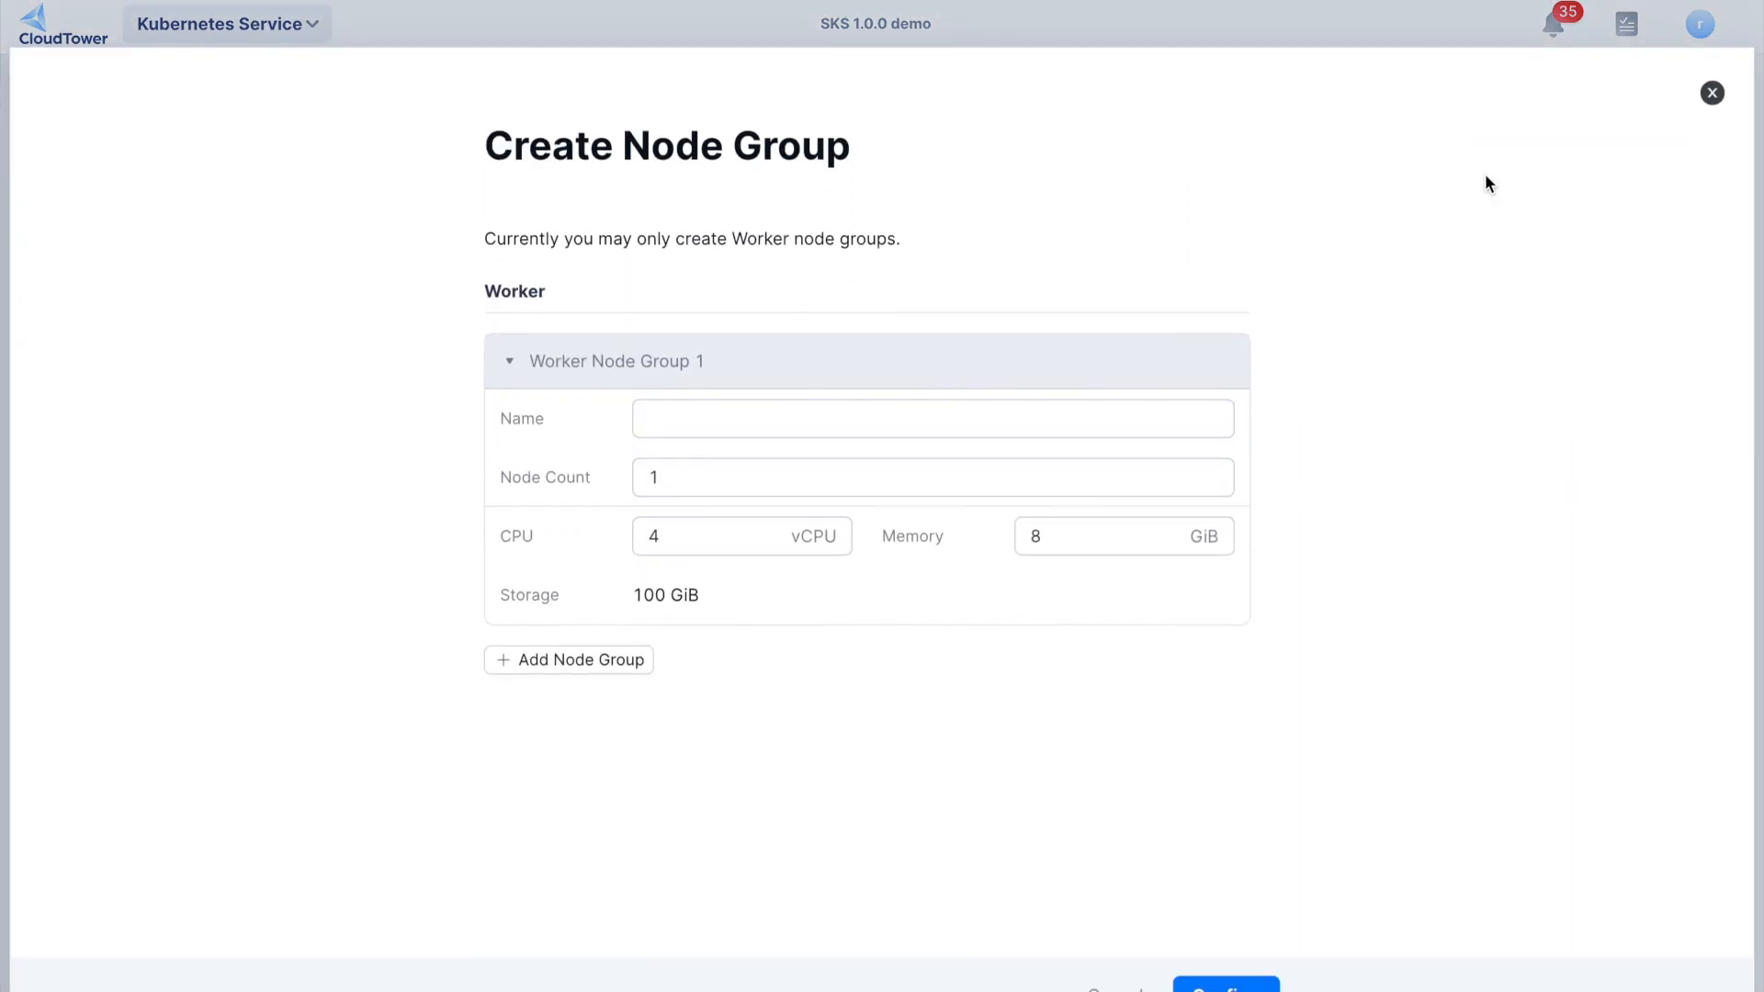
{"action": "left_click", "coordinate": [950, 370]}
{"action": "type", "text": "workload-2"}
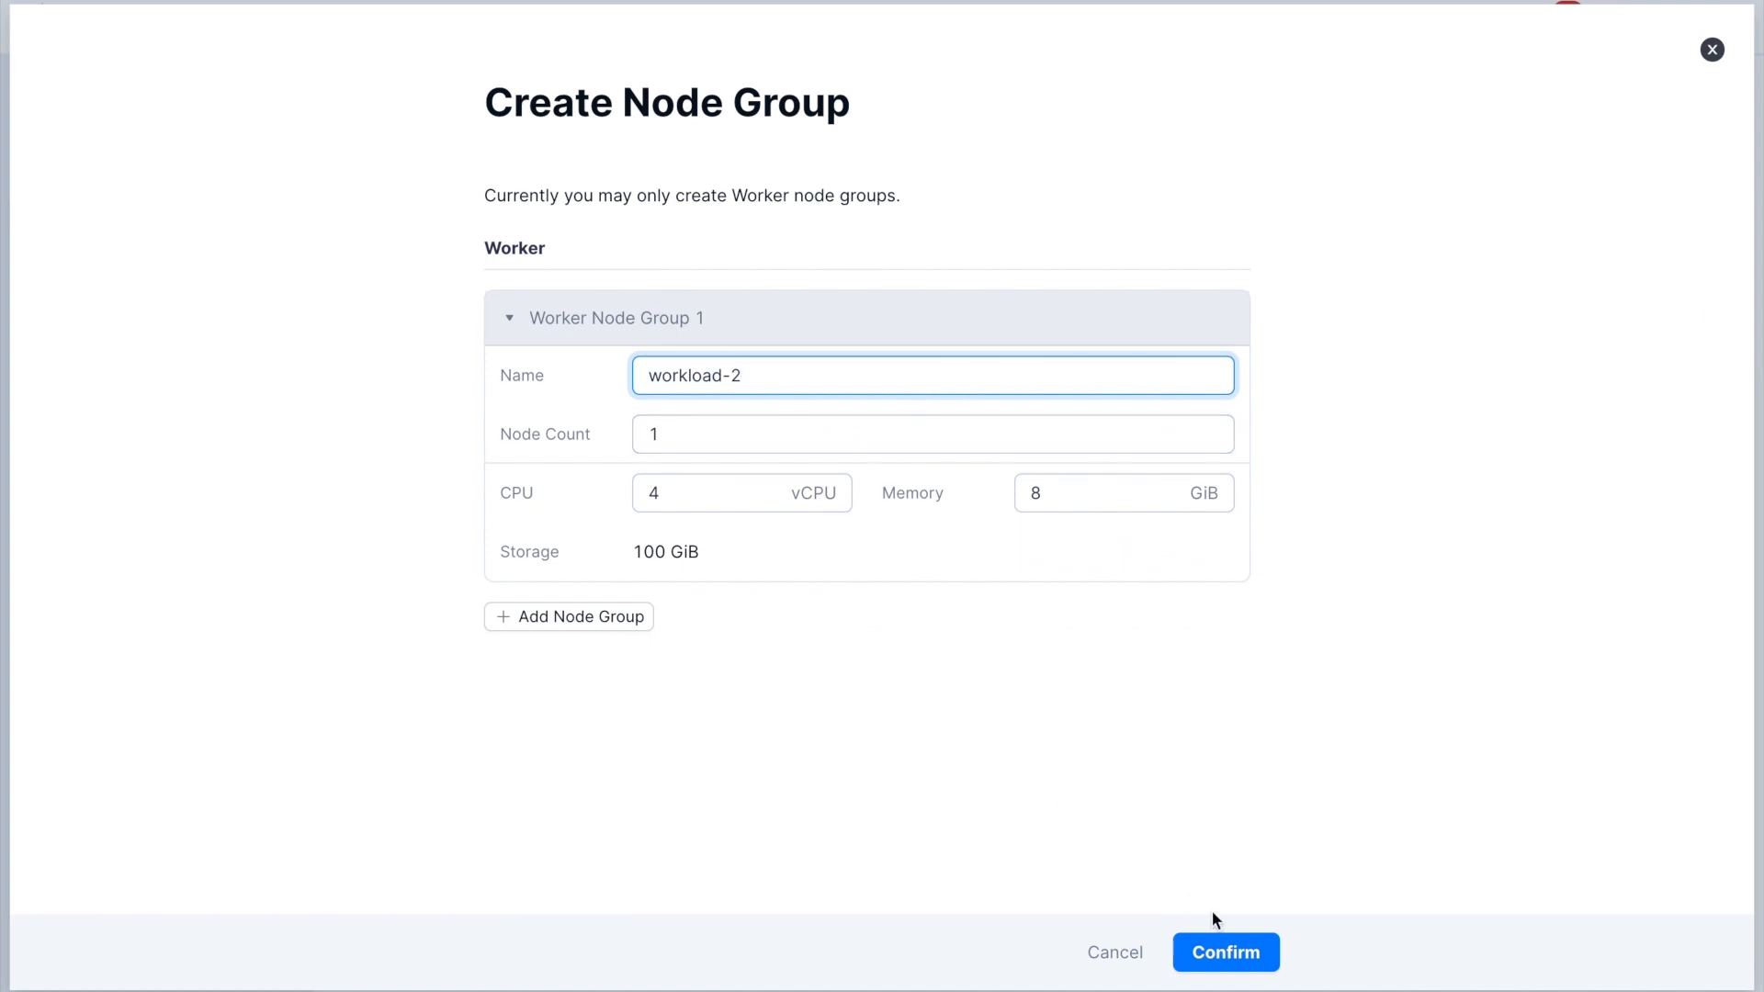
{"action": "left_click", "coordinate": [1233, 946]}
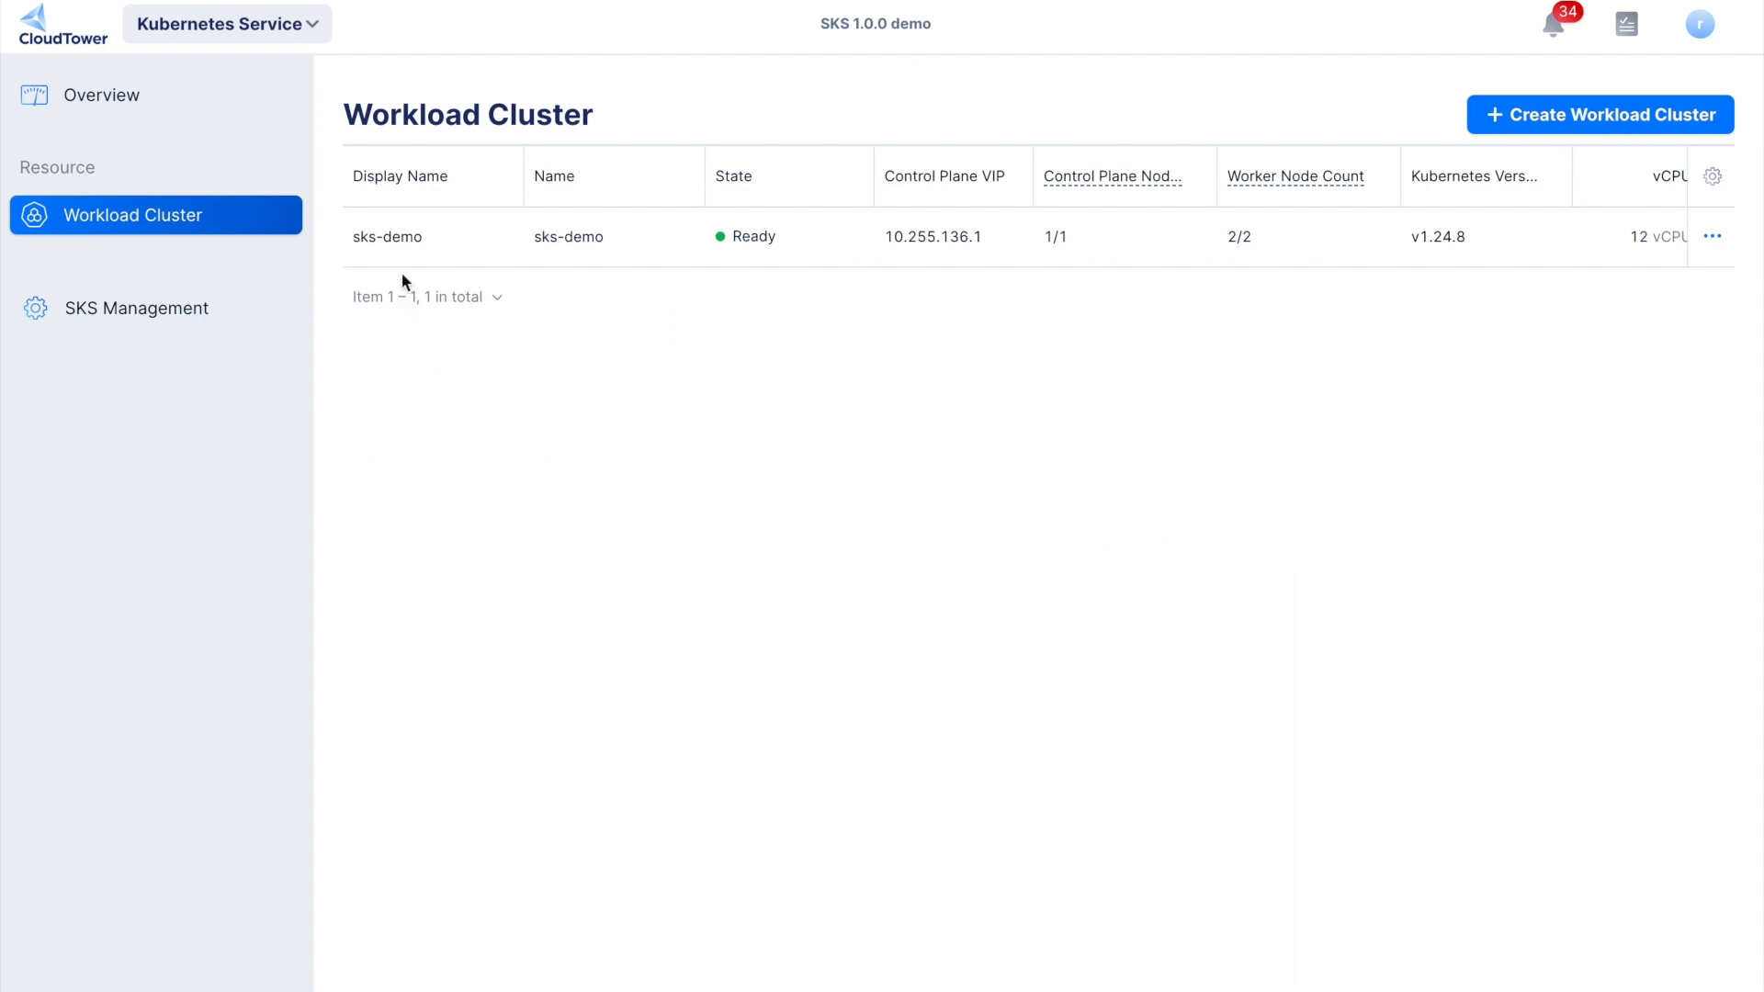
- Start a persistent volume named sks-demo in the sks-demo cluster, using the storage class smtx-elf-csi-driver
{"action": "left_click", "coordinate": [389, 236]}
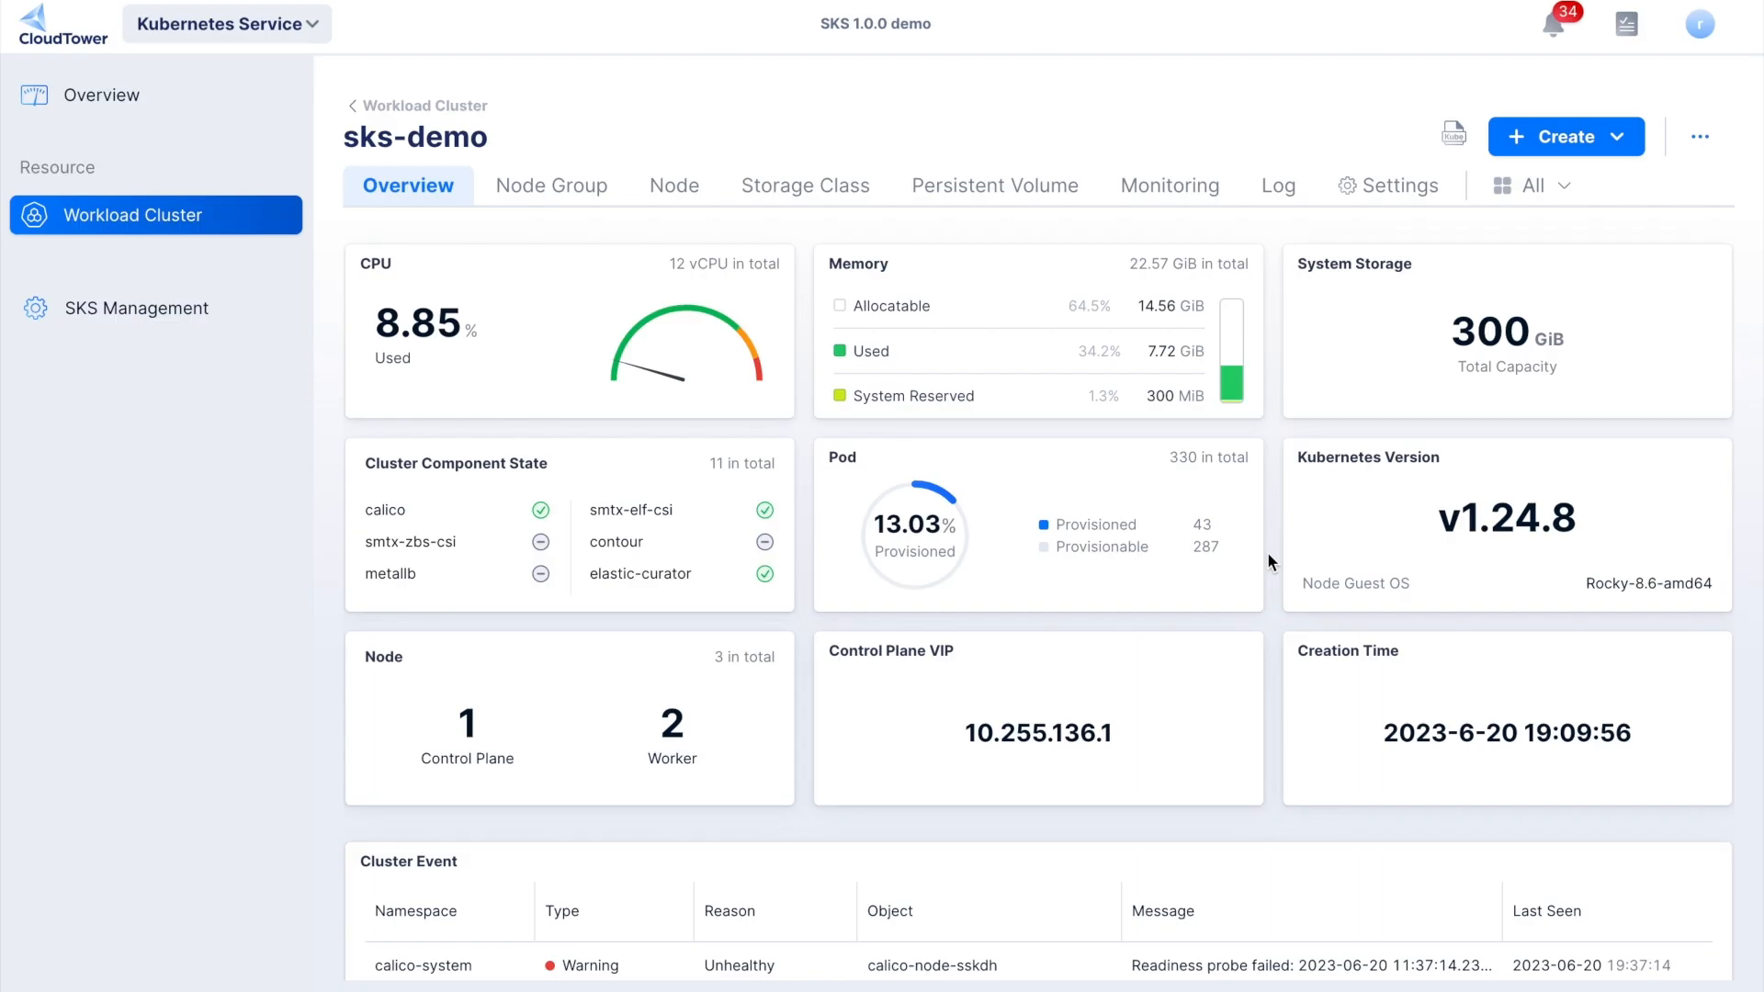
{"action": "left_click", "coordinate": [775, 191]}
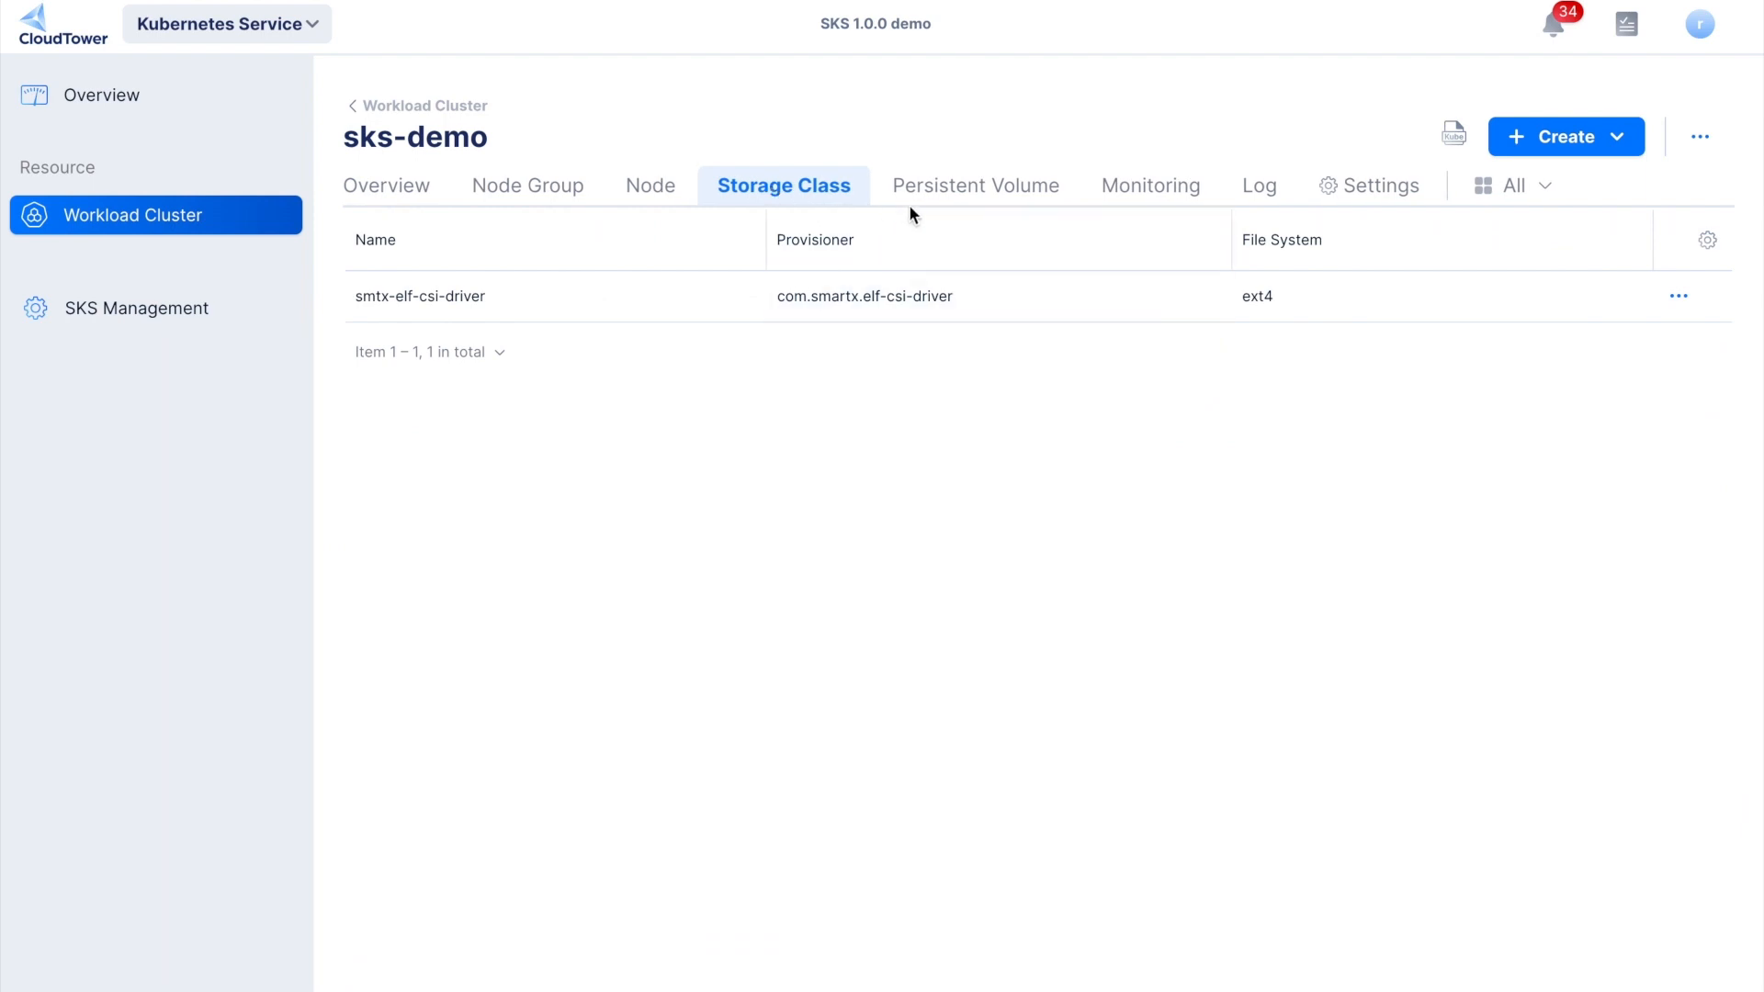
{"action": "left_click", "coordinate": [944, 202]}
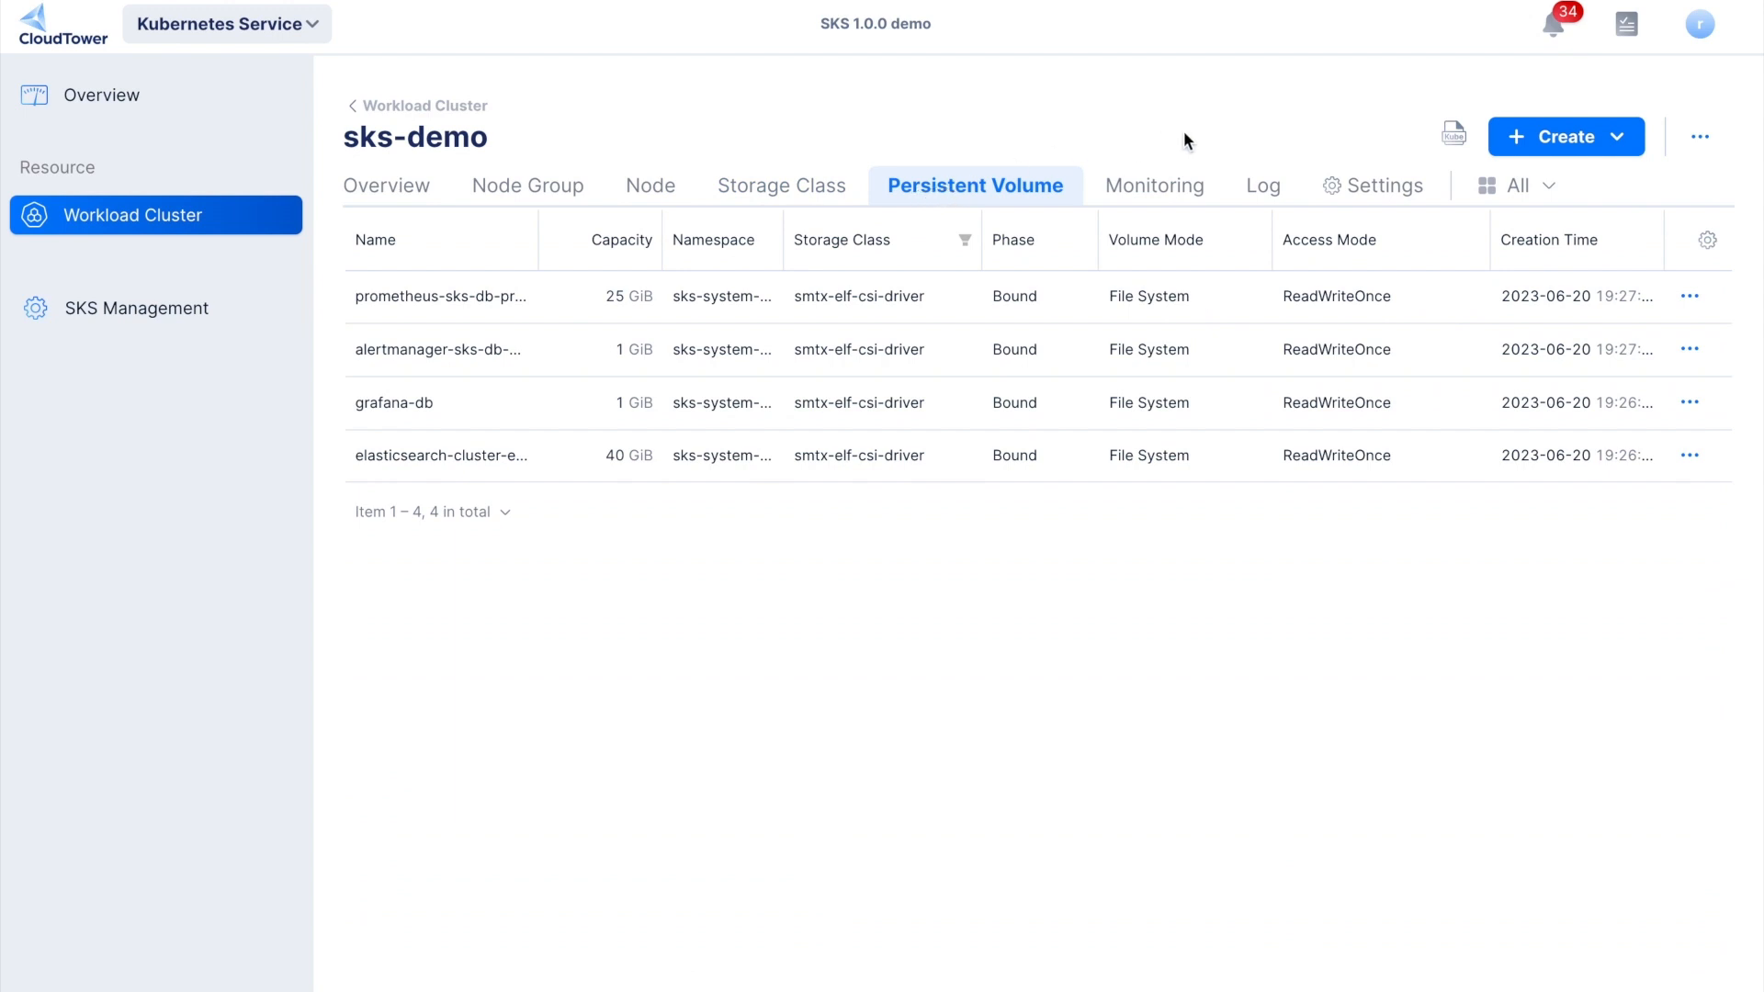
{"action": "left_click", "coordinate": [1534, 145]}
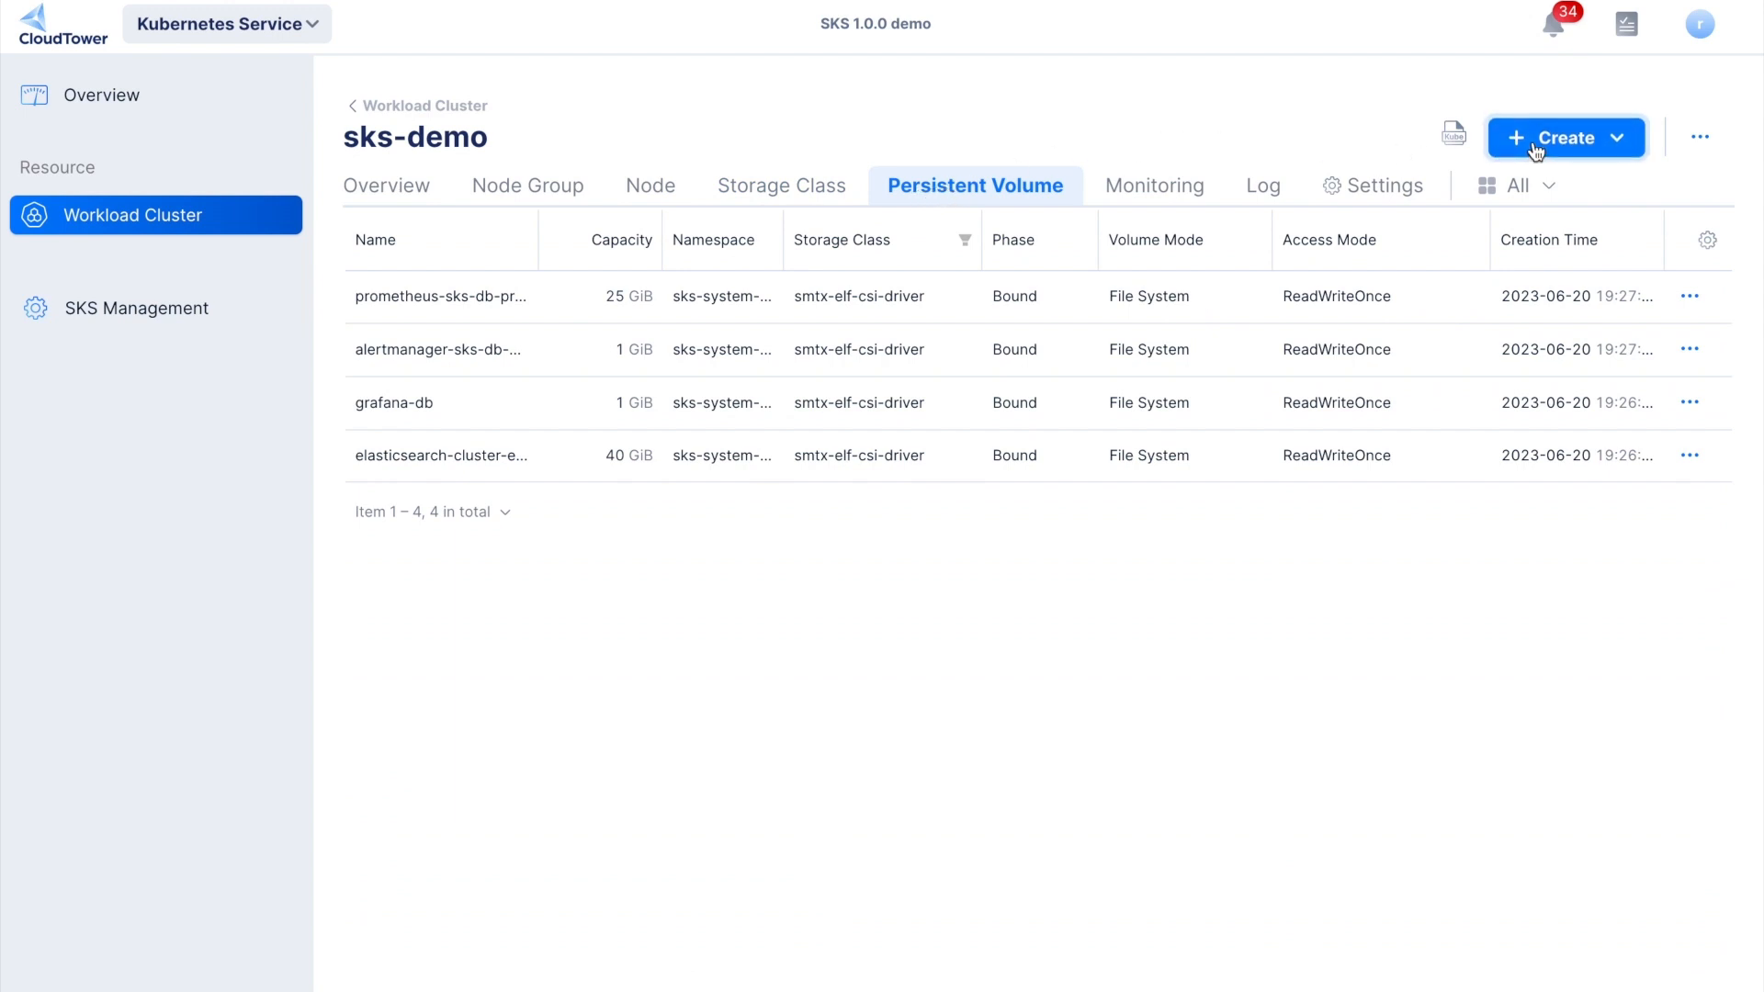
{"action": "left_click", "coordinate": [1411, 190]}
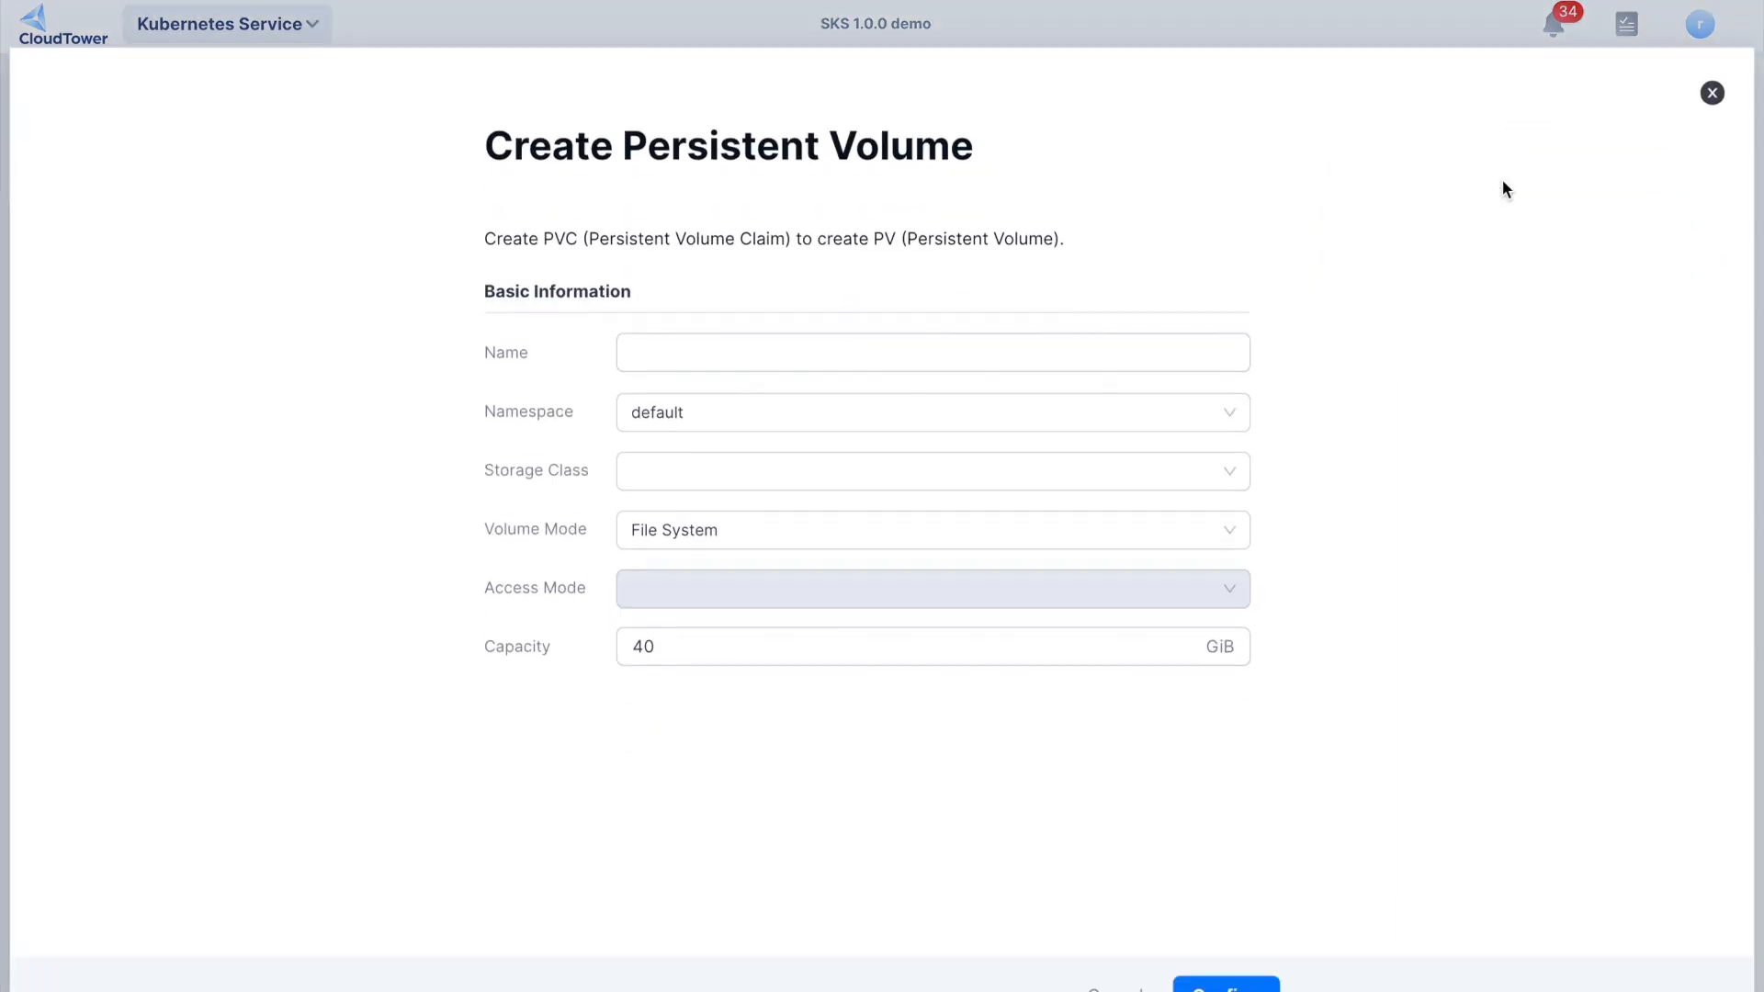
{"action": "left_click", "coordinate": [1136, 299]}
{"action": "left_click", "coordinate": [1137, 299]}
{"action": "type", "text": "sks-demo"}
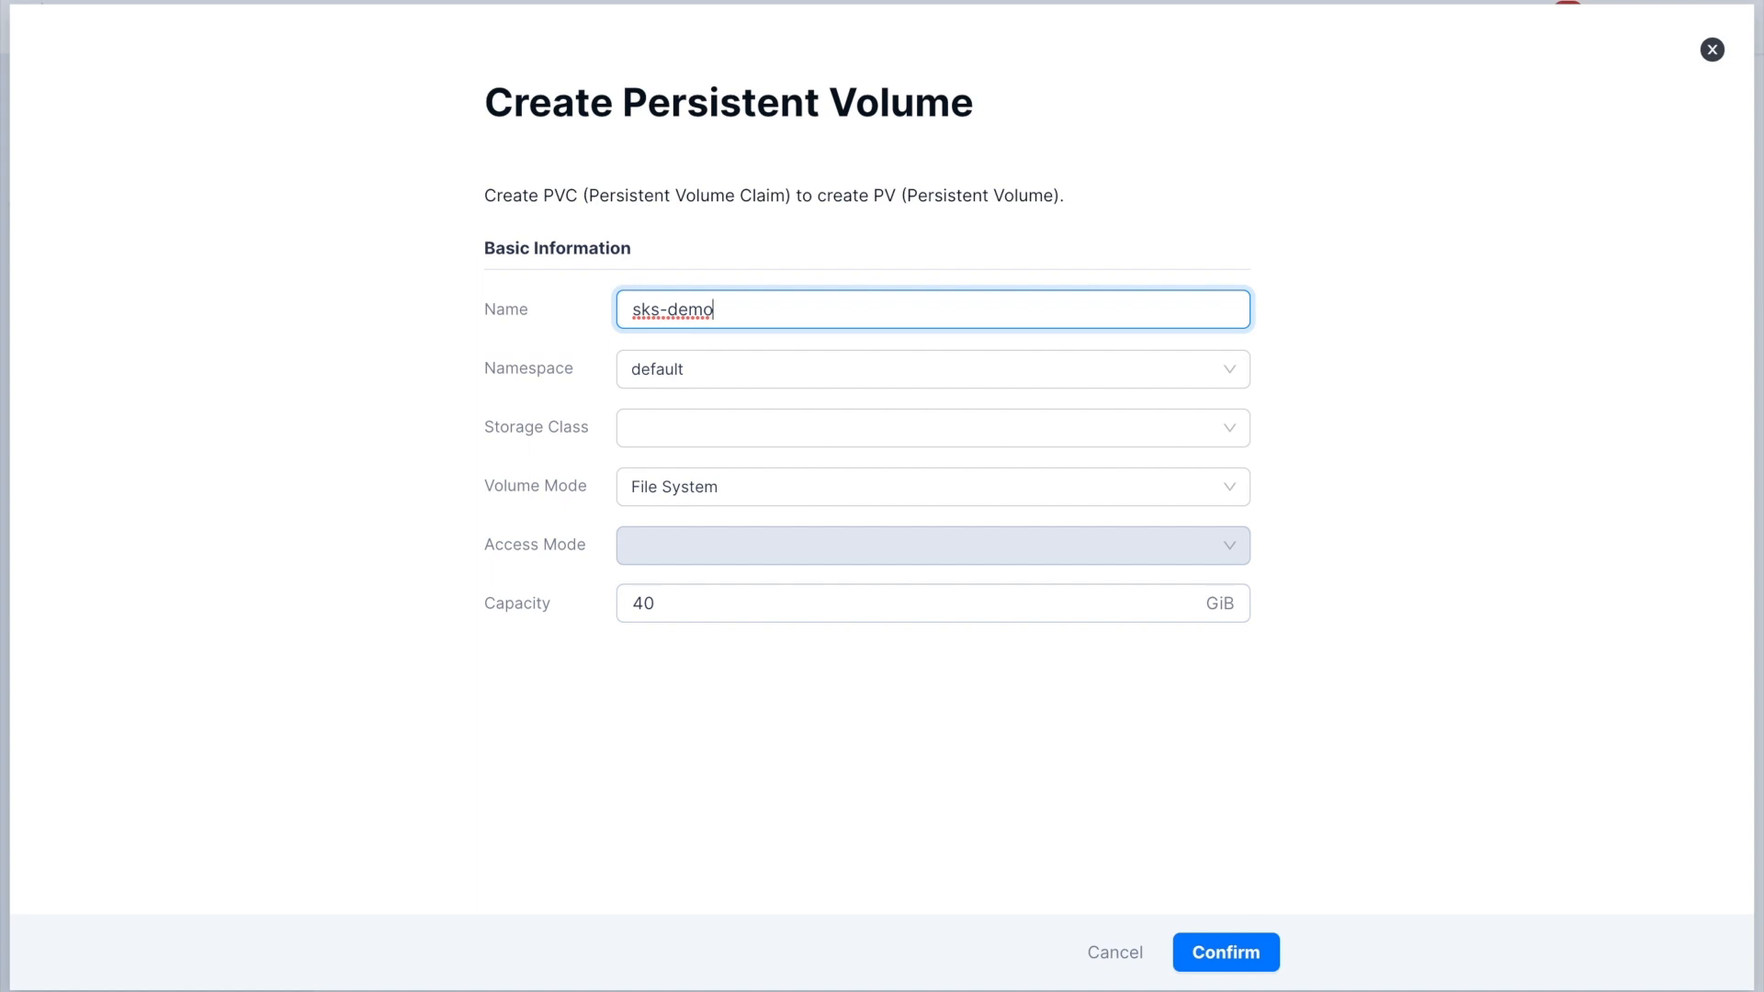
{"action": "left_click", "coordinate": [978, 425]}
{"action": "left_click", "coordinate": [913, 478]}
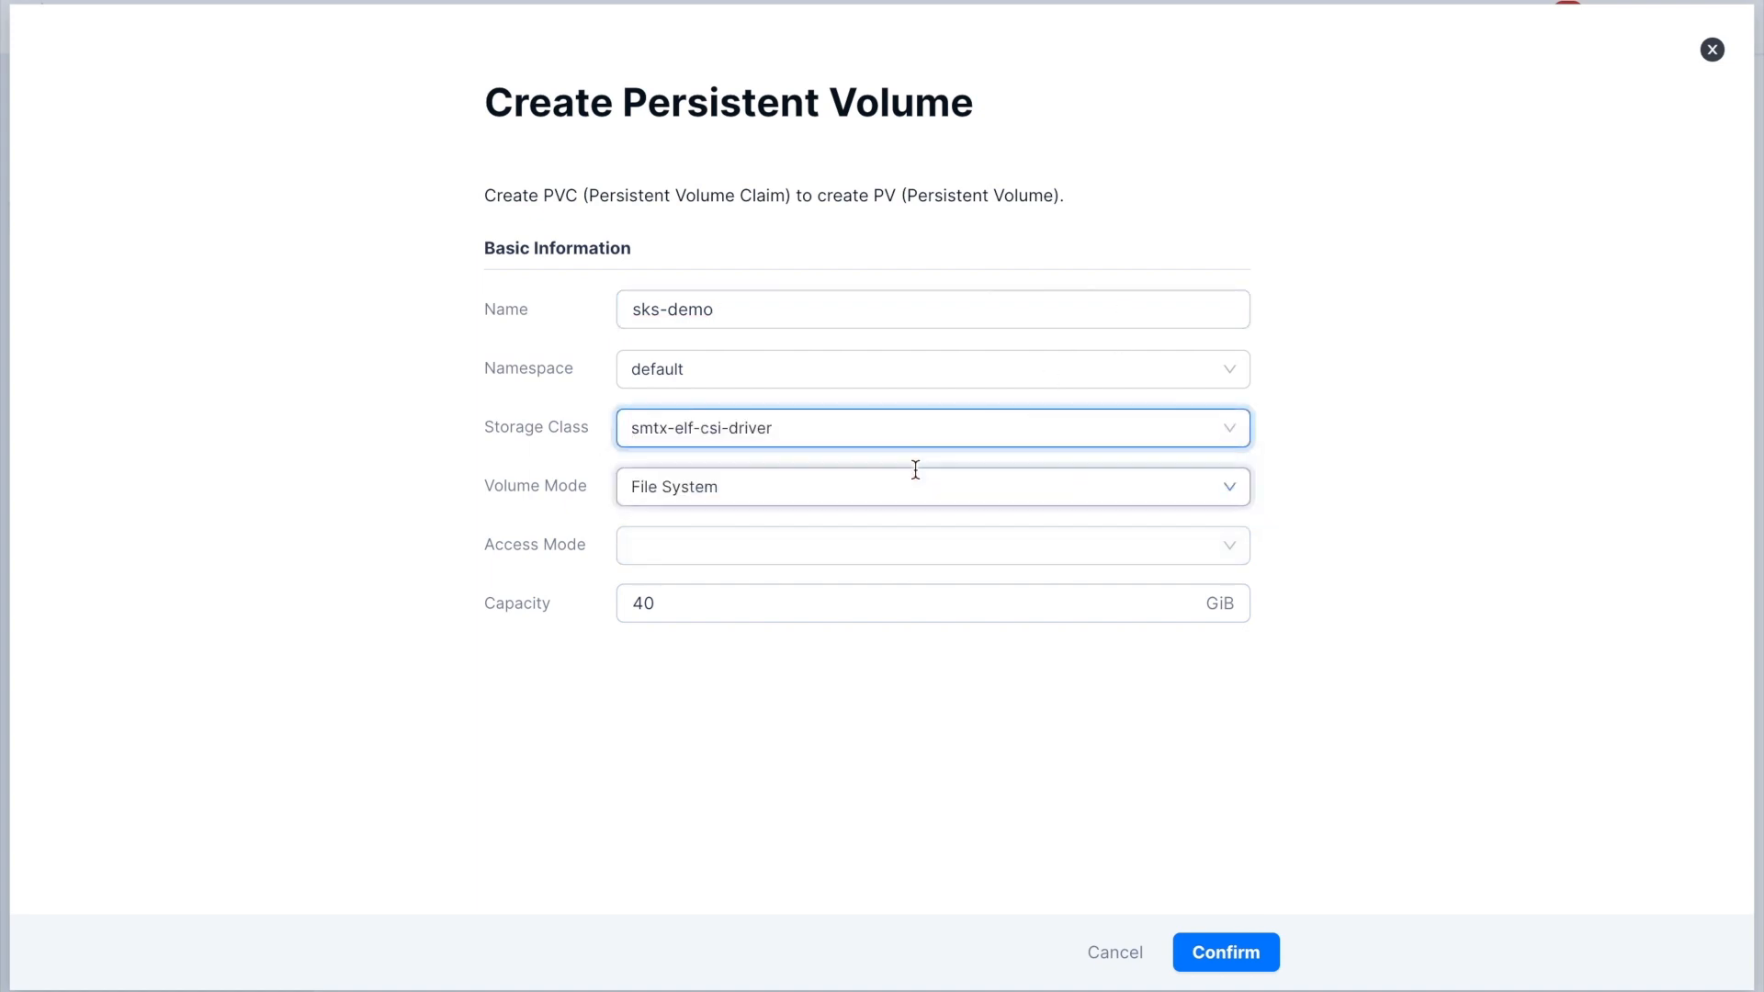
- Set the volume's access mode to ReadWriteOnce and its capacity to 10 GiB, and create it
{"action": "left_click", "coordinate": [847, 562]}
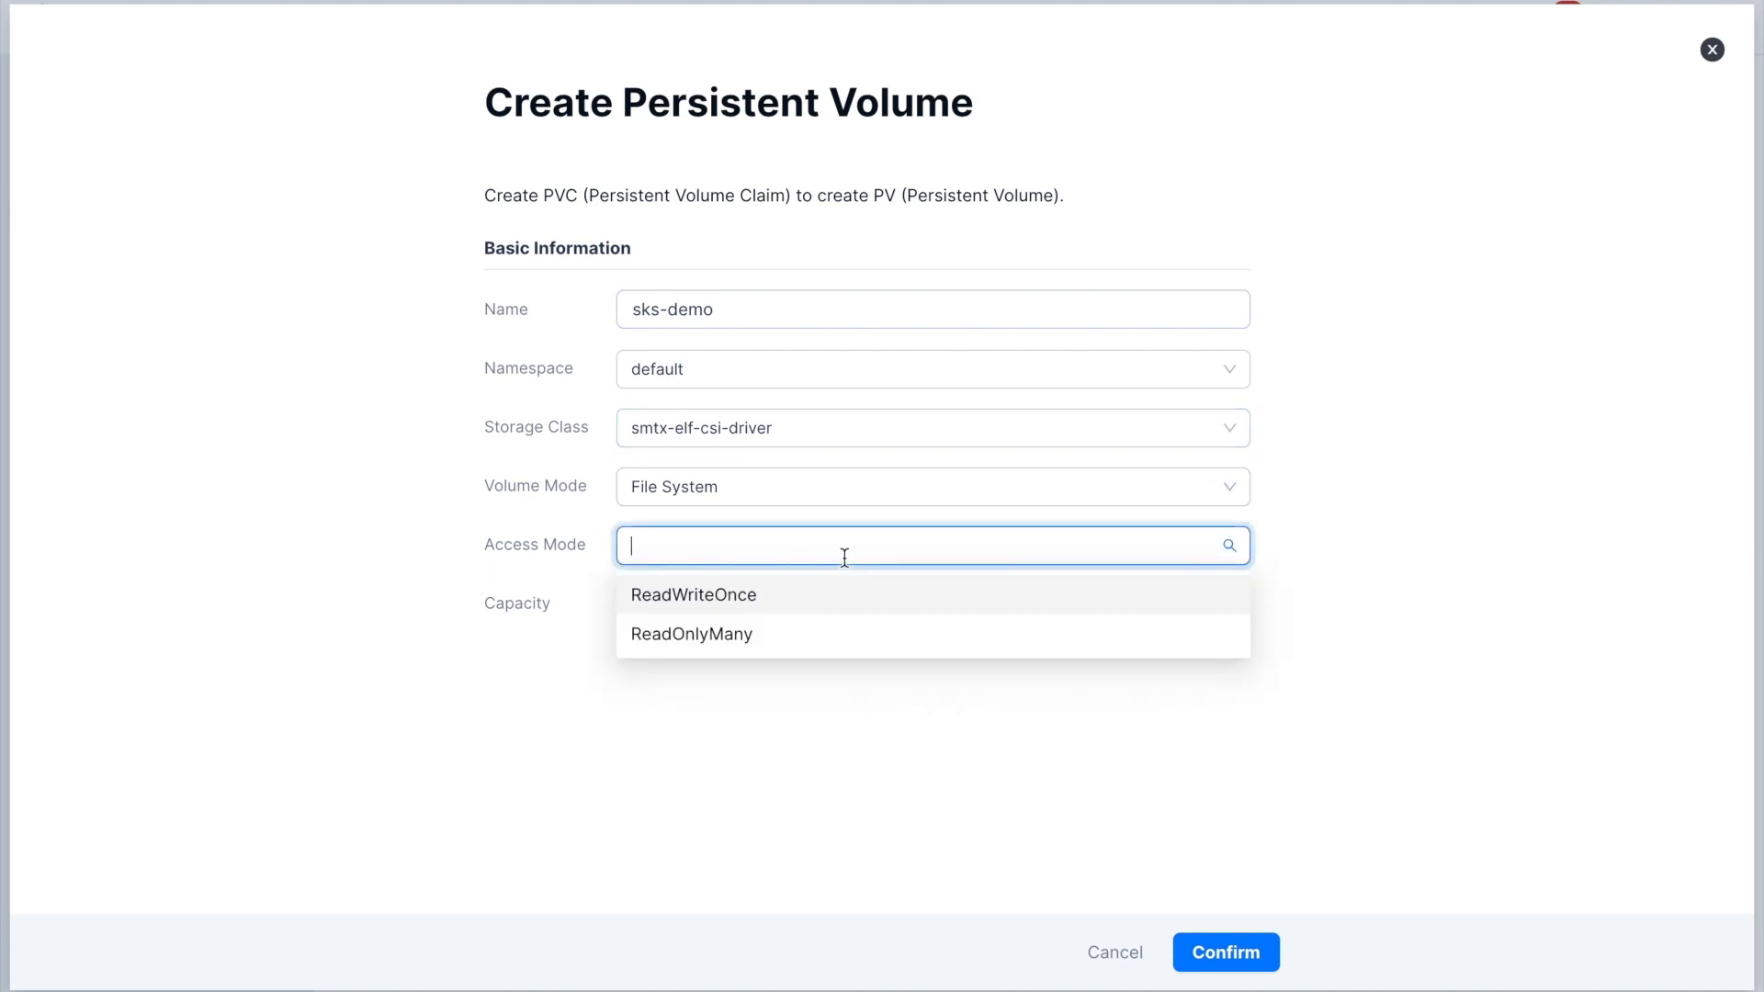
{"action": "left_click", "coordinate": [866, 603]}
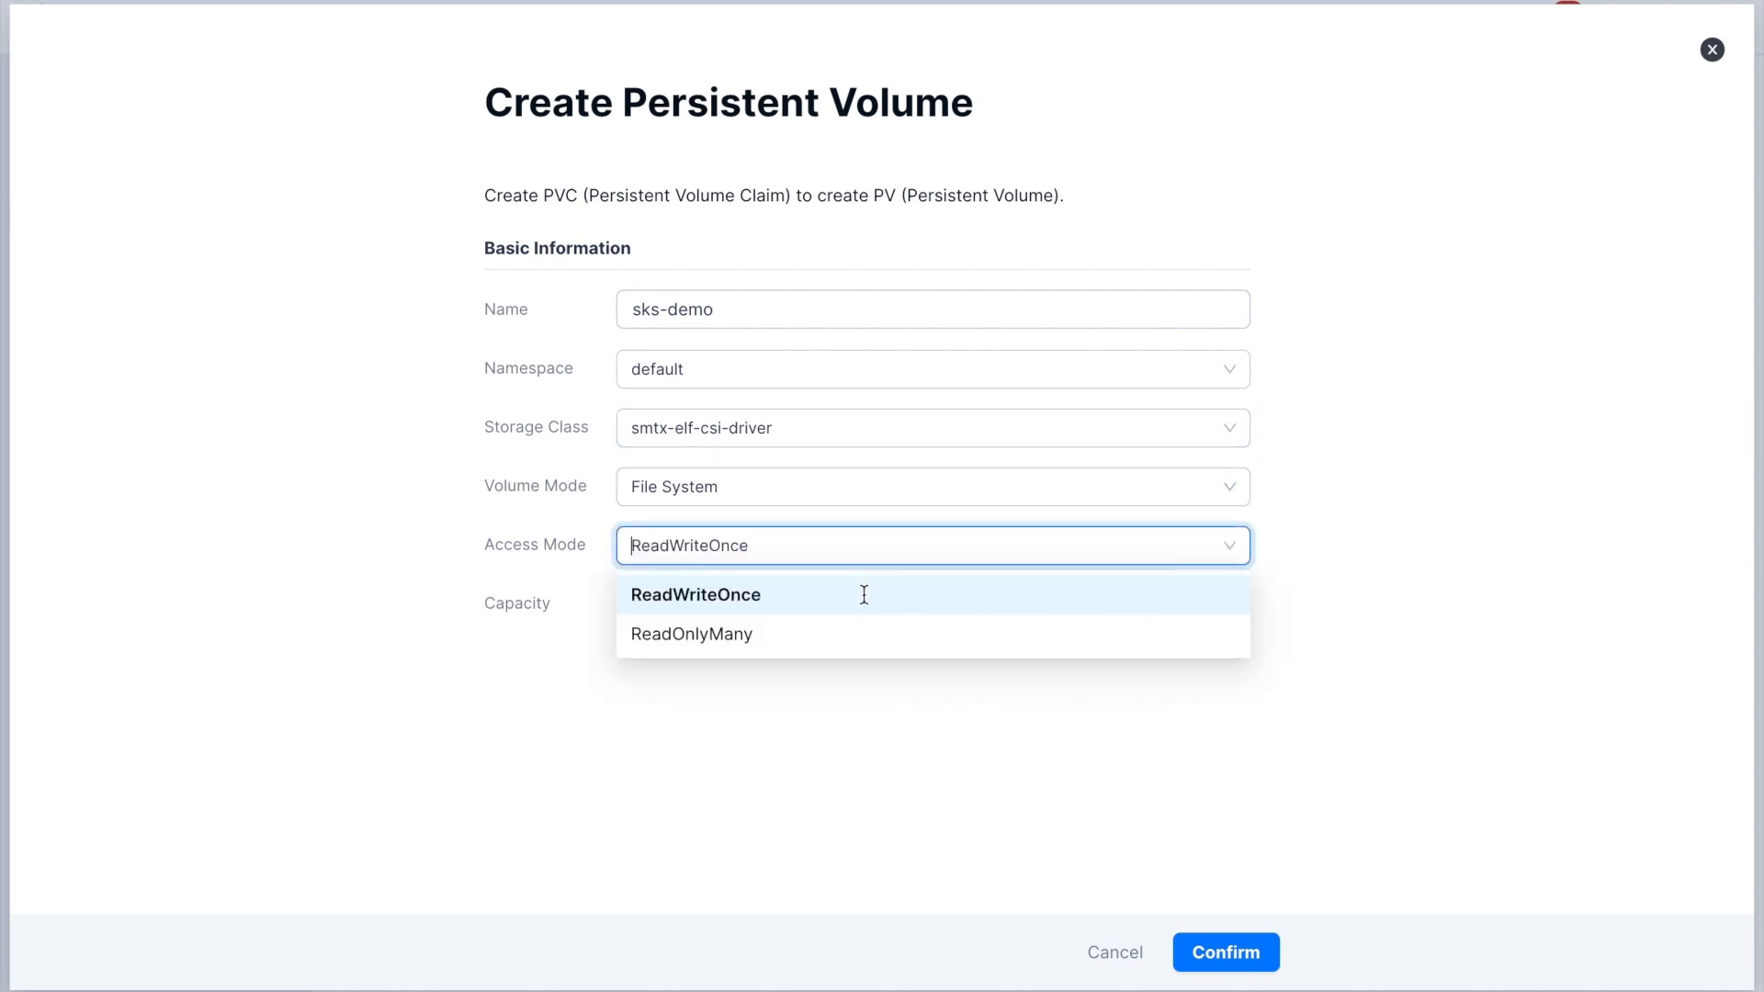
{"action": "left_click", "coordinate": [818, 608]}
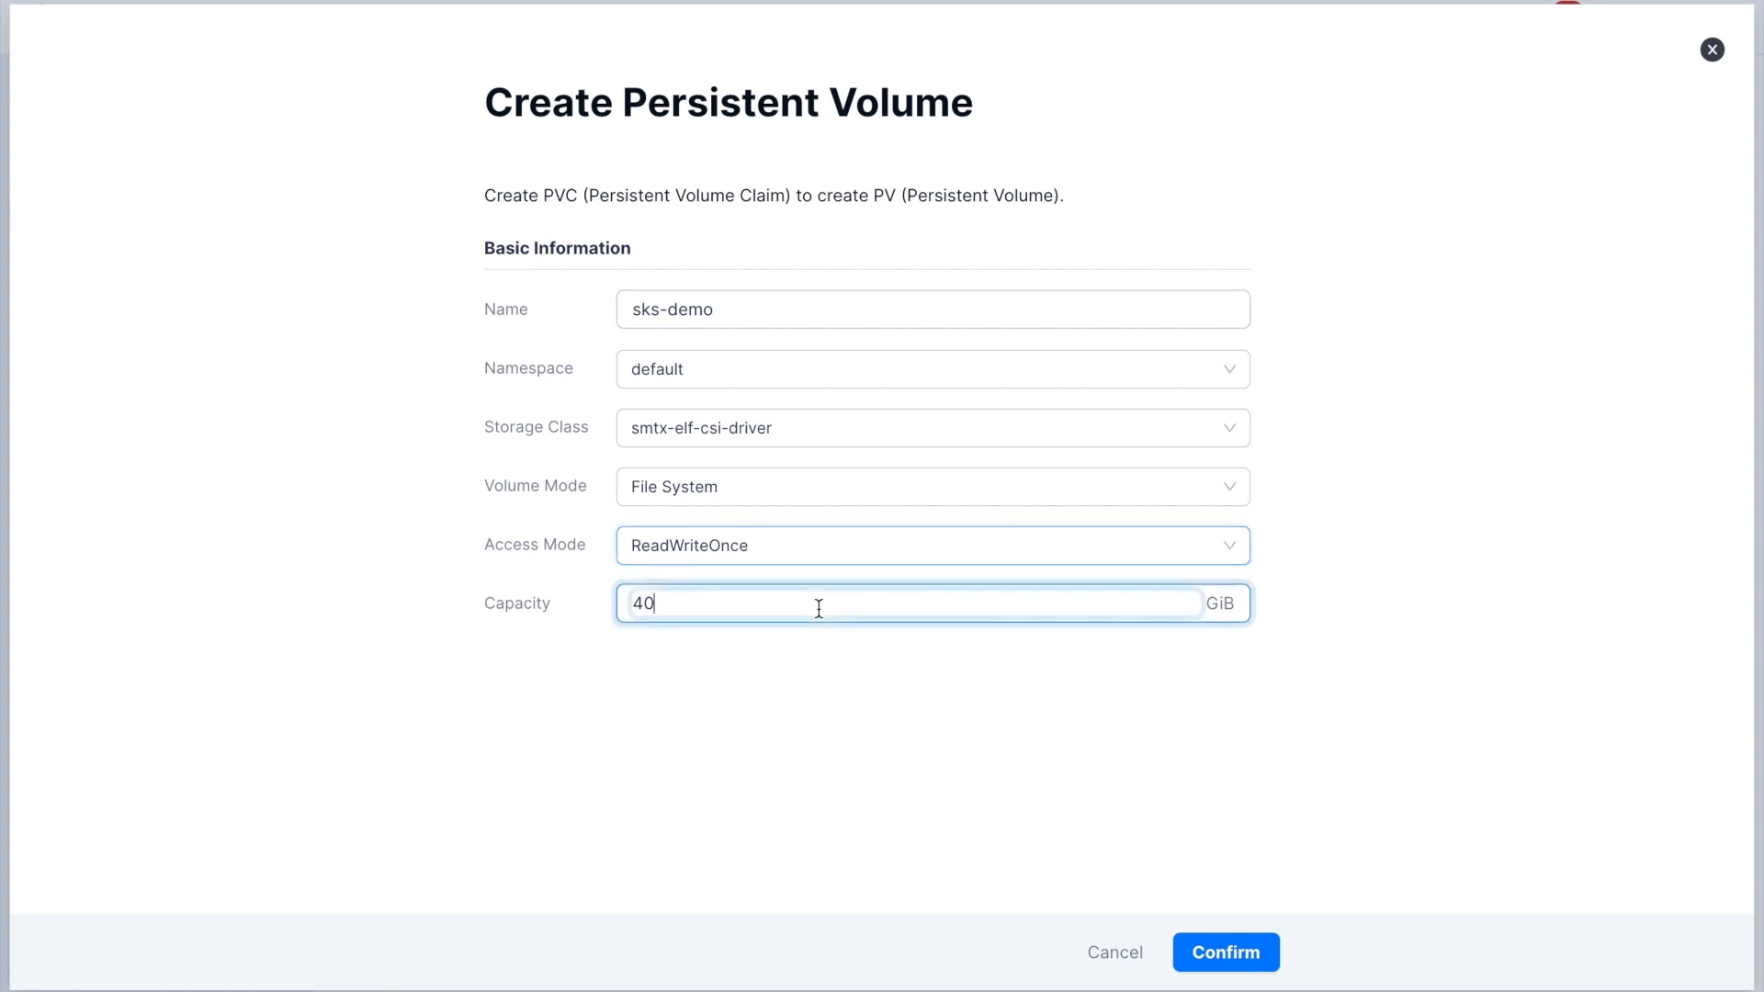
{"action": "key", "text": "BackSpace"}
{"action": "key", "text": "BackSpace"}
{"action": "type", "text": "10"}
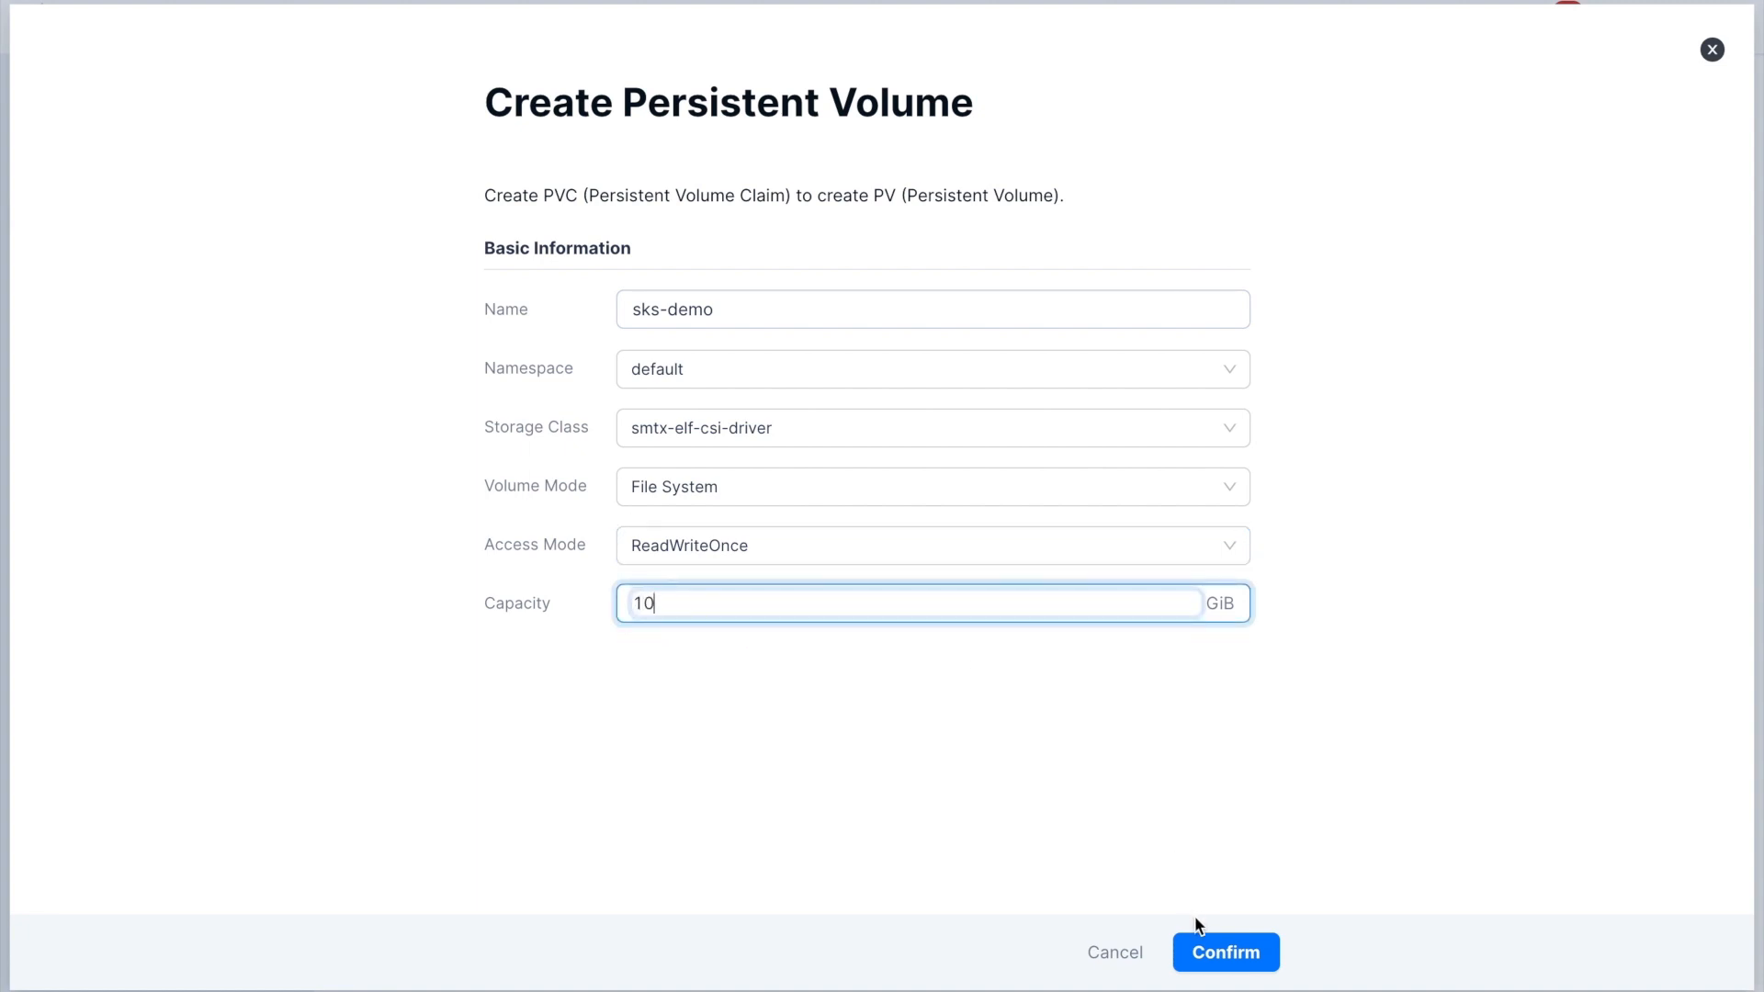
{"action": "left_click", "coordinate": [1207, 954]}
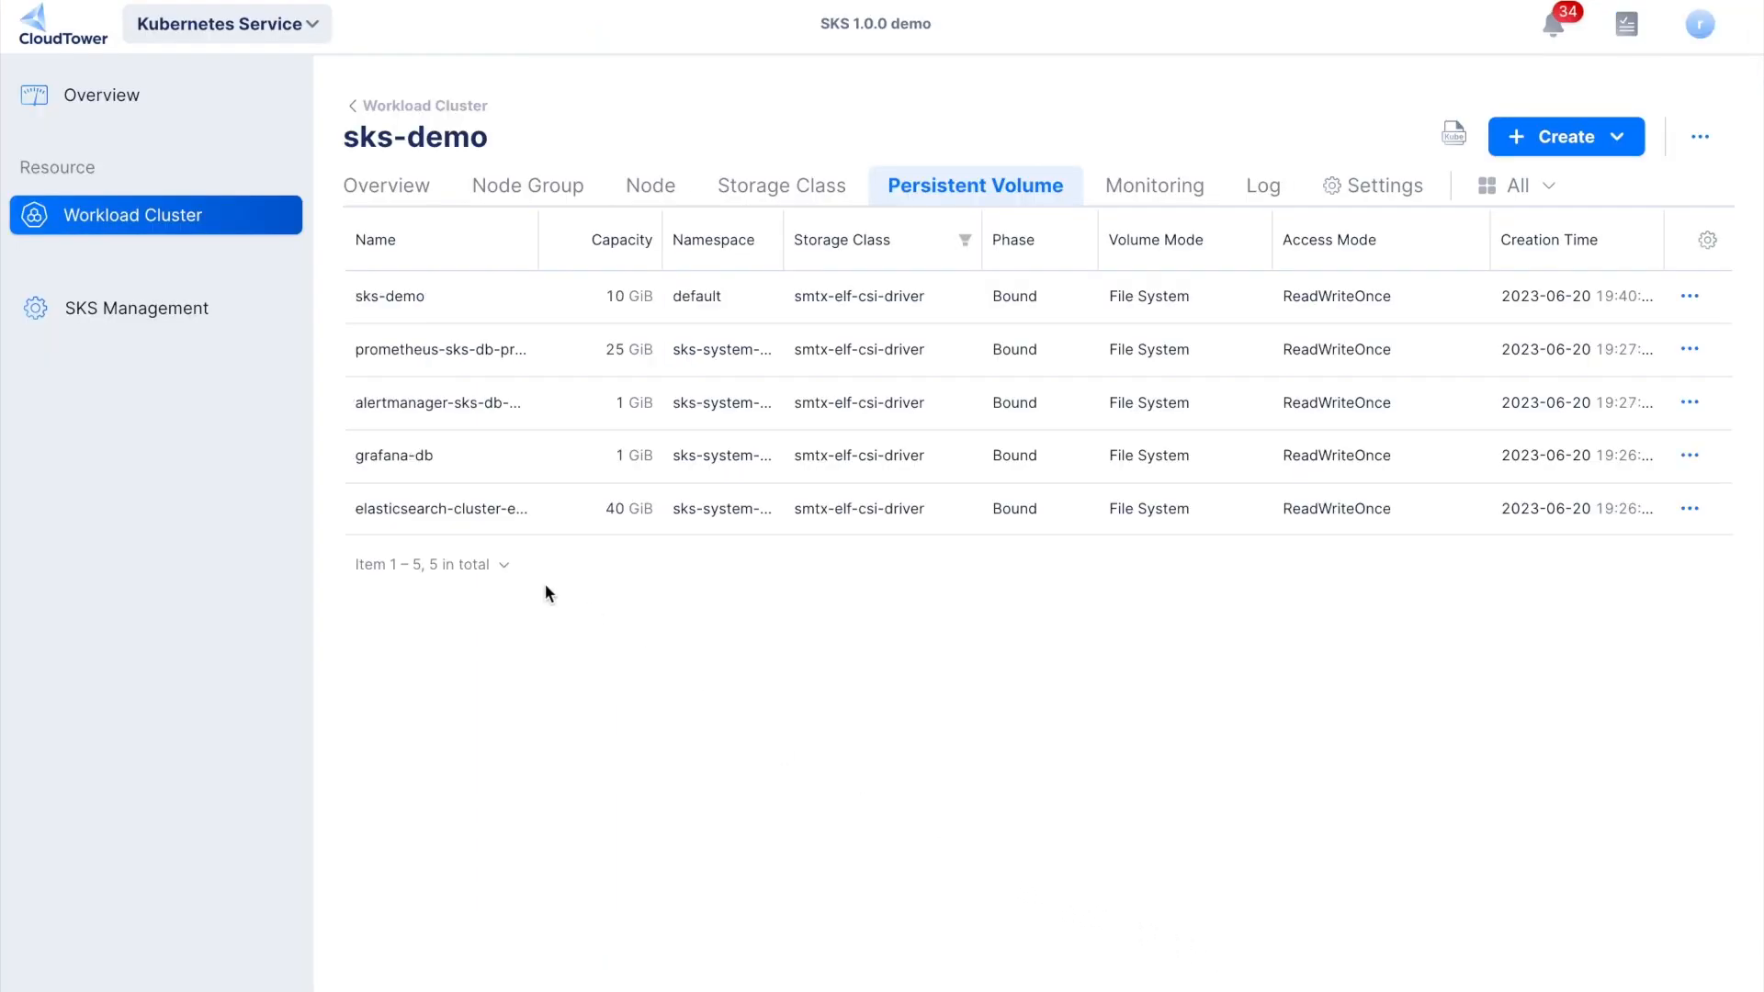
- Enable the Load Balancer plugin in the sks-demo cluster's plugin management settings
{"action": "left_click", "coordinate": [404, 301]}
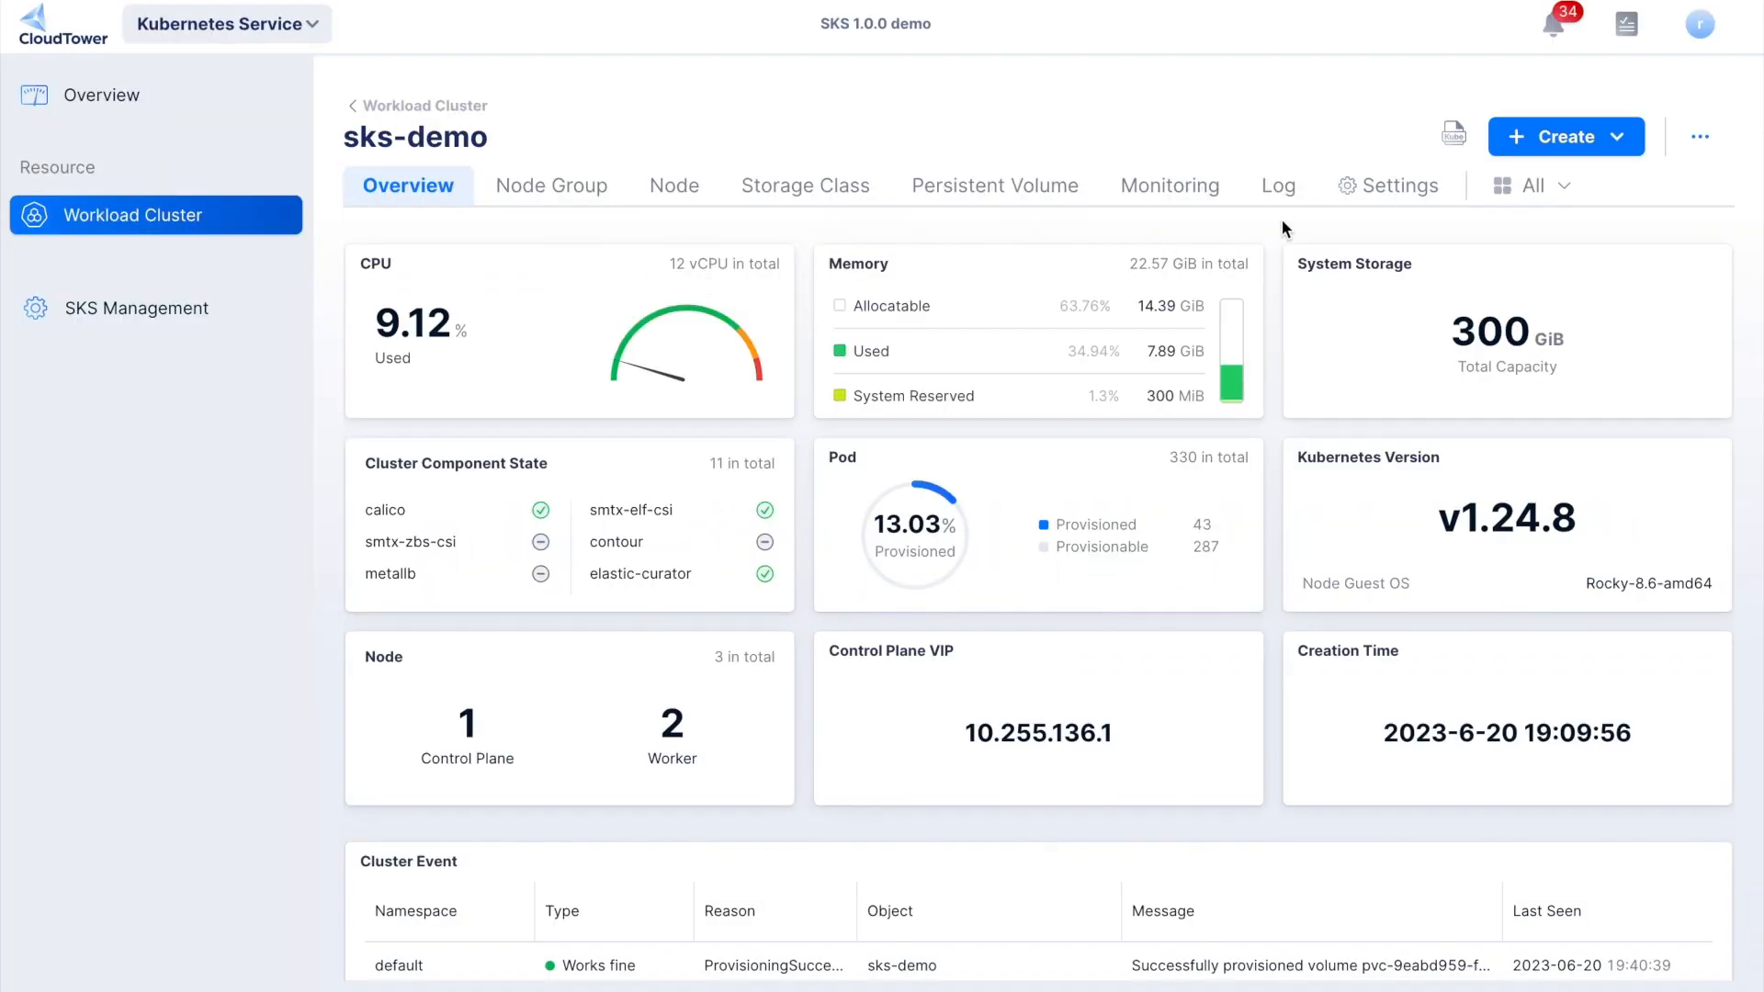
{"action": "left_click", "coordinate": [1382, 193]}
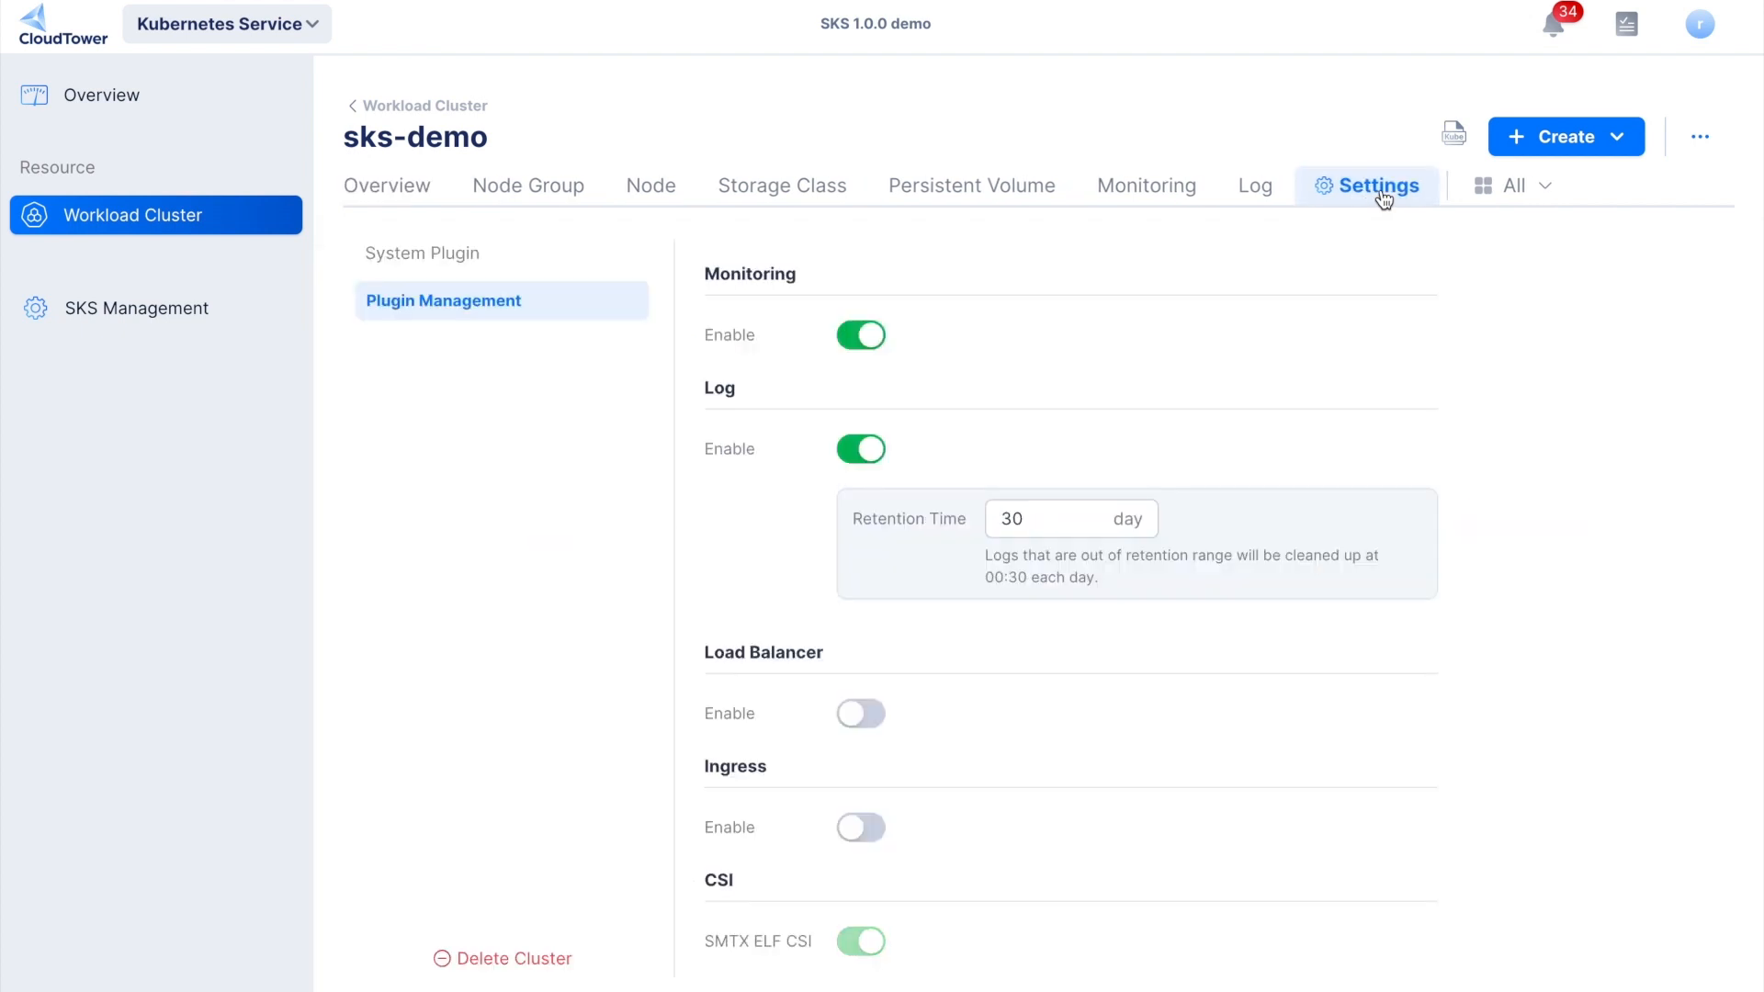
{"action": "scroll", "coordinate": [1251, 361], "scroll_direction": "down", "scroll_amount": 2}
{"action": "scroll", "coordinate": [1251, 362], "scroll_direction": "down", "scroll_amount": 3}
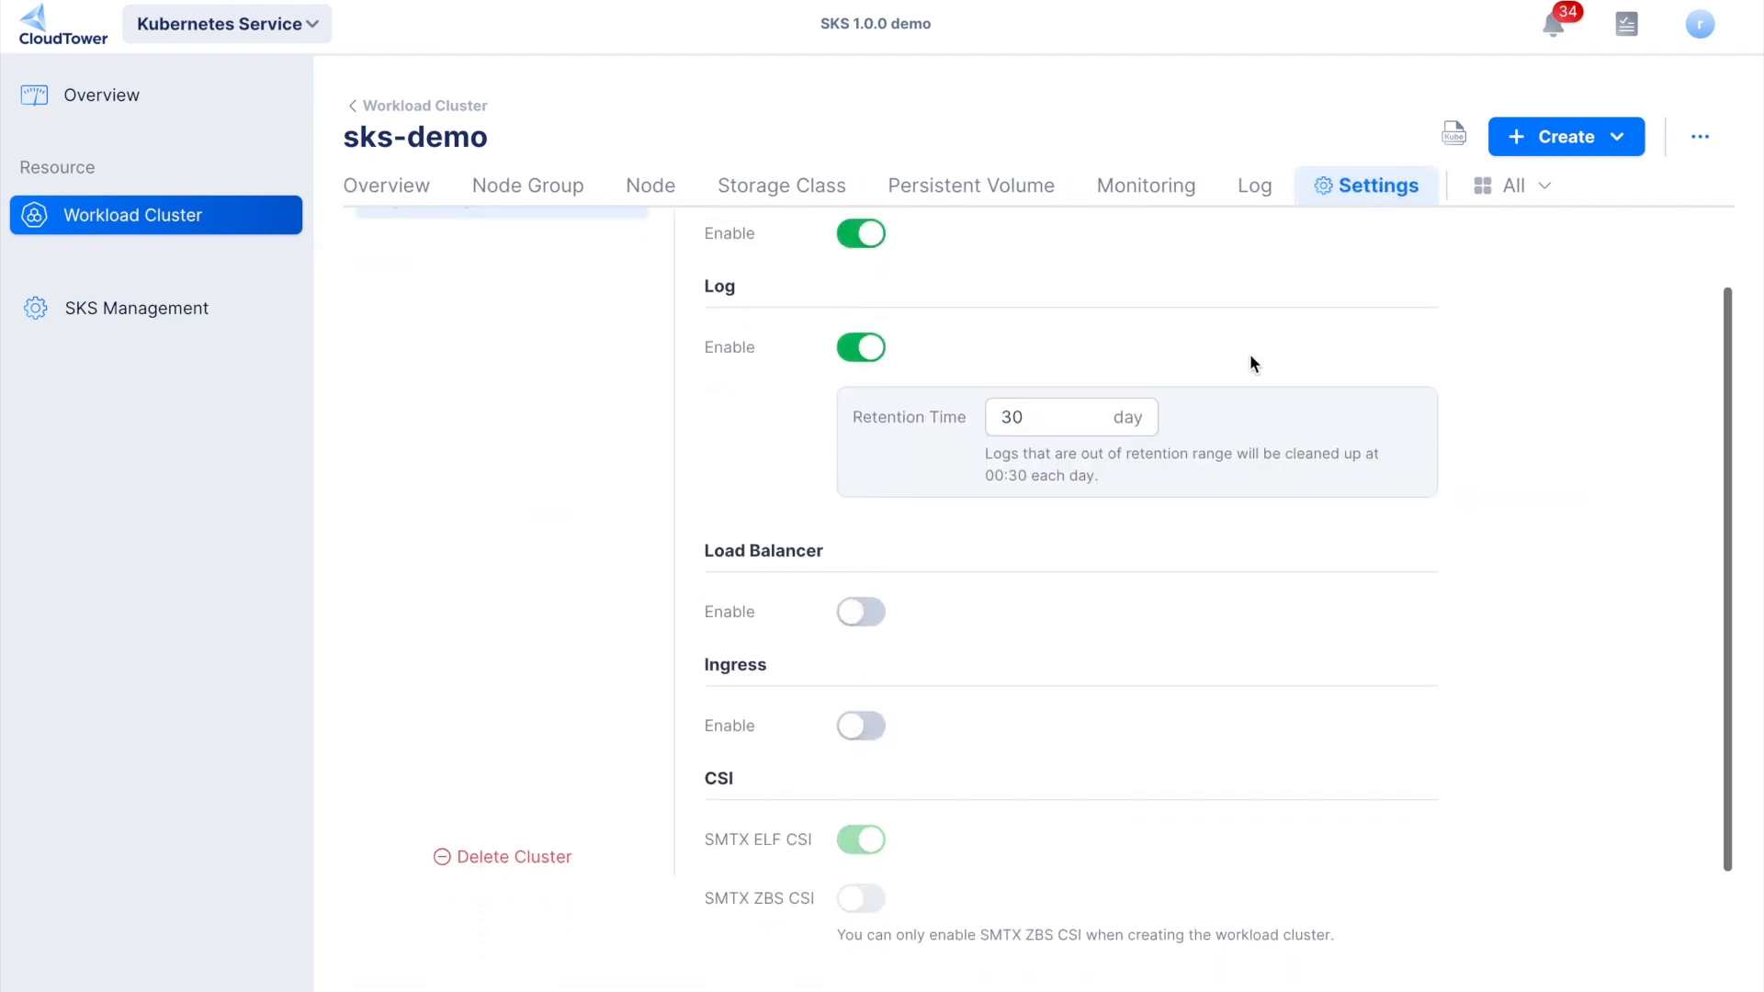
{"action": "scroll", "coordinate": [1249, 361], "scroll_direction": "down", "scroll_amount": 1}
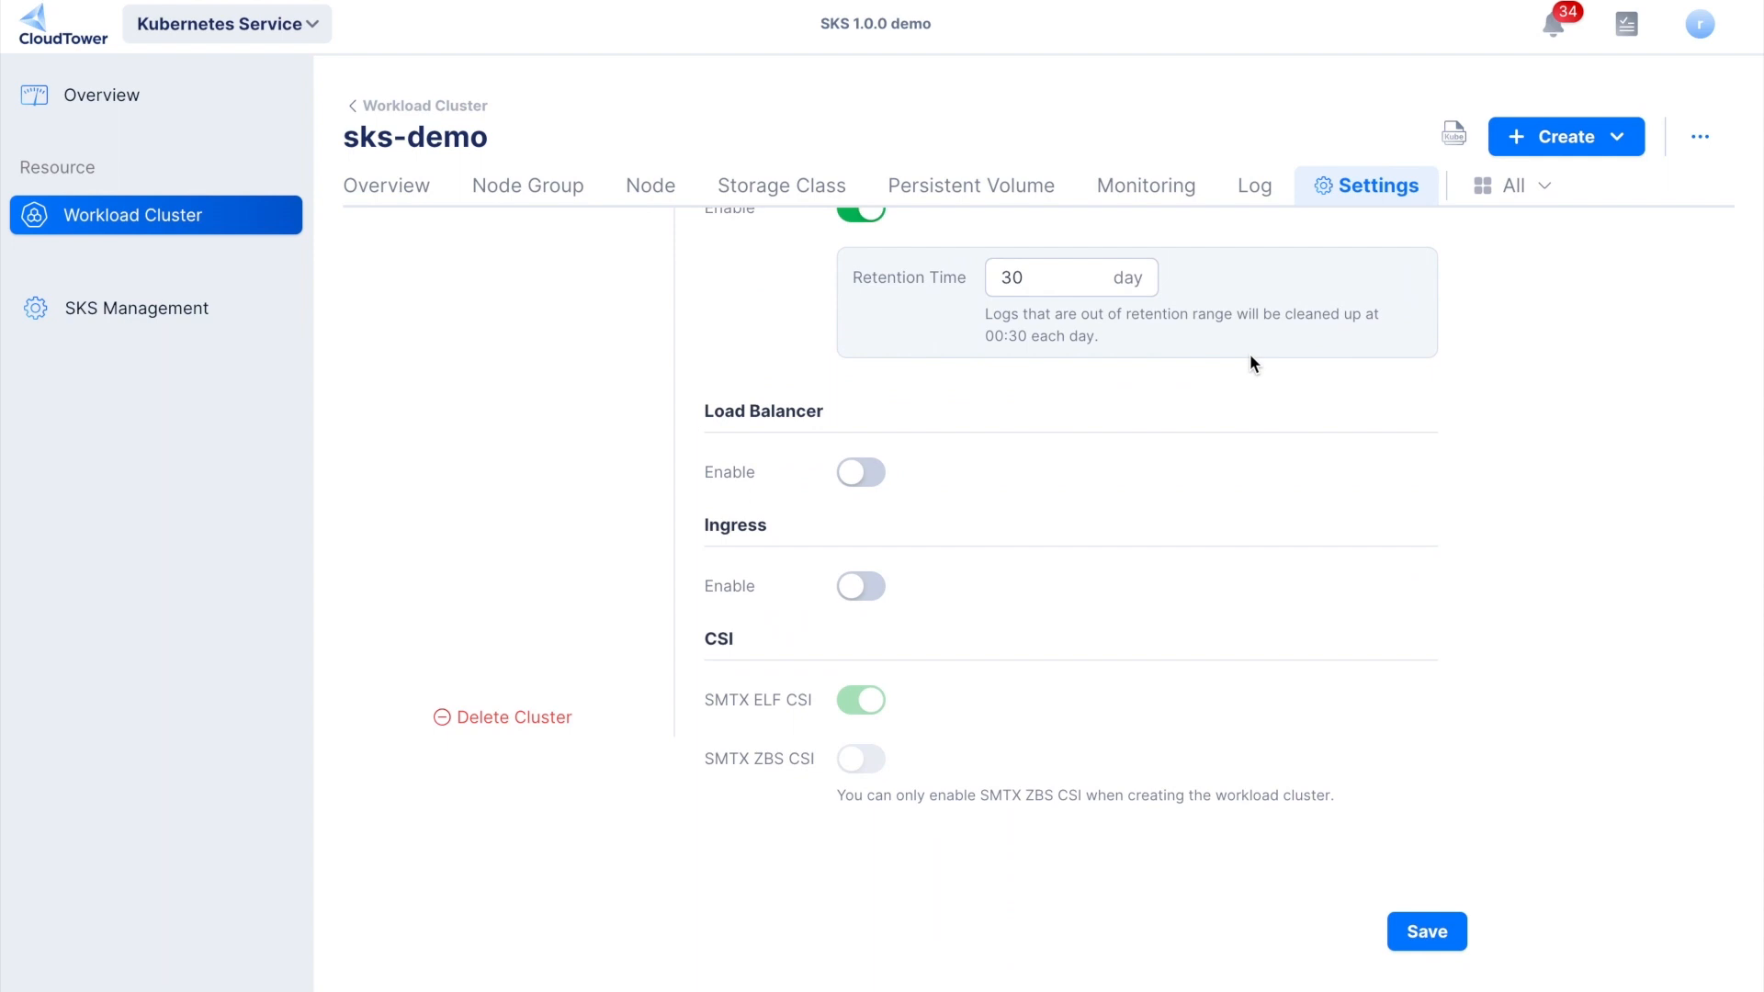
{"action": "scroll", "coordinate": [1226, 361], "scroll_direction": "up", "scroll_amount": 1}
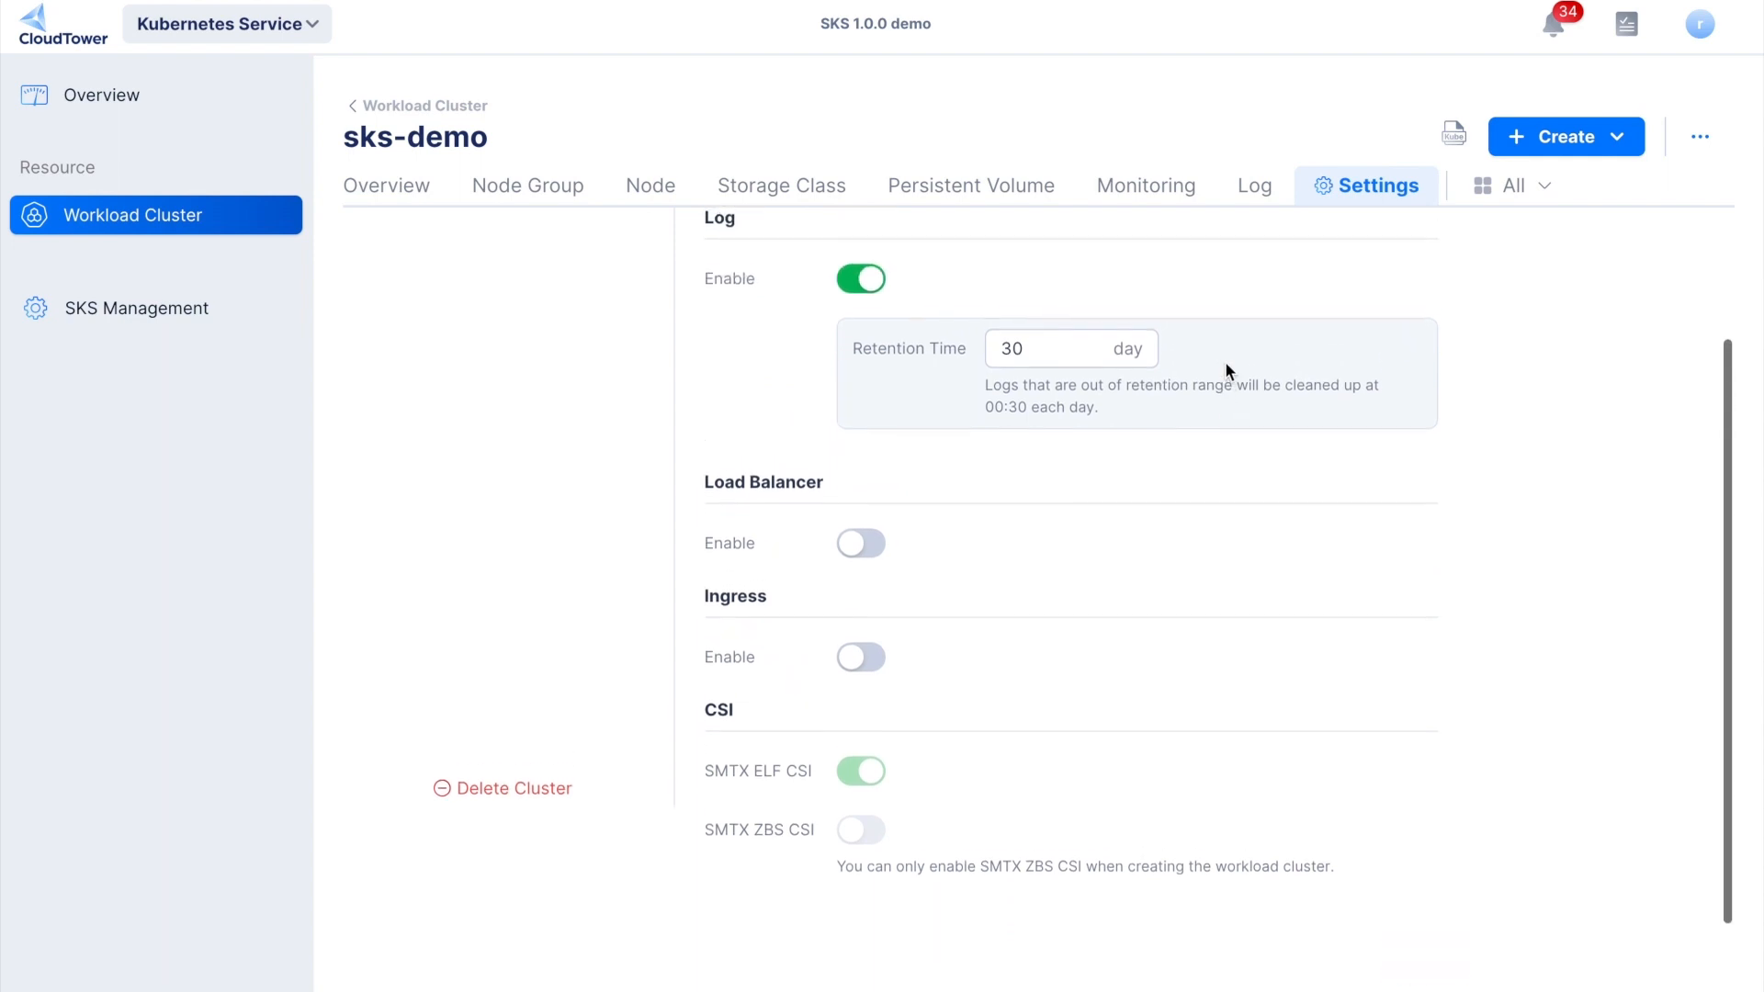
{"action": "left_click", "coordinate": [854, 552]}
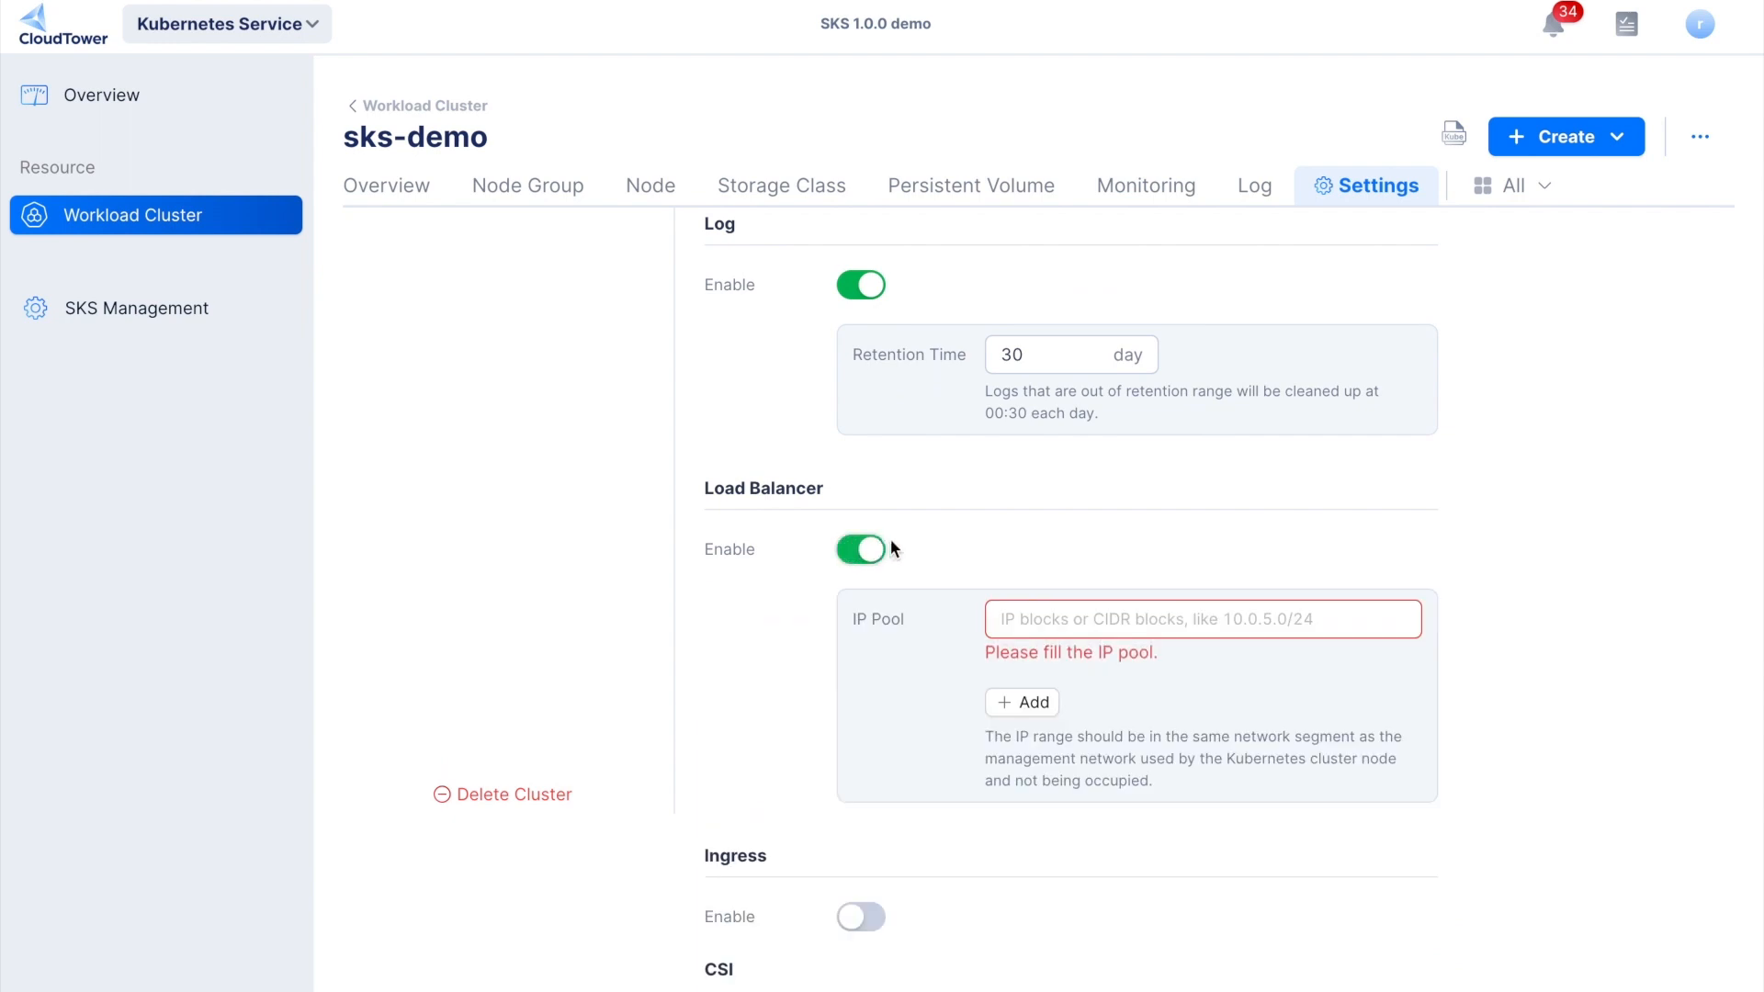
- Enable the Ingress plugin for the sks-demo cluster
{"action": "scroll", "coordinate": [890, 542], "scroll_direction": "down", "scroll_amount": 1}
{"action": "scroll", "coordinate": [890, 545], "scroll_direction": "down", "scroll_amount": 2}
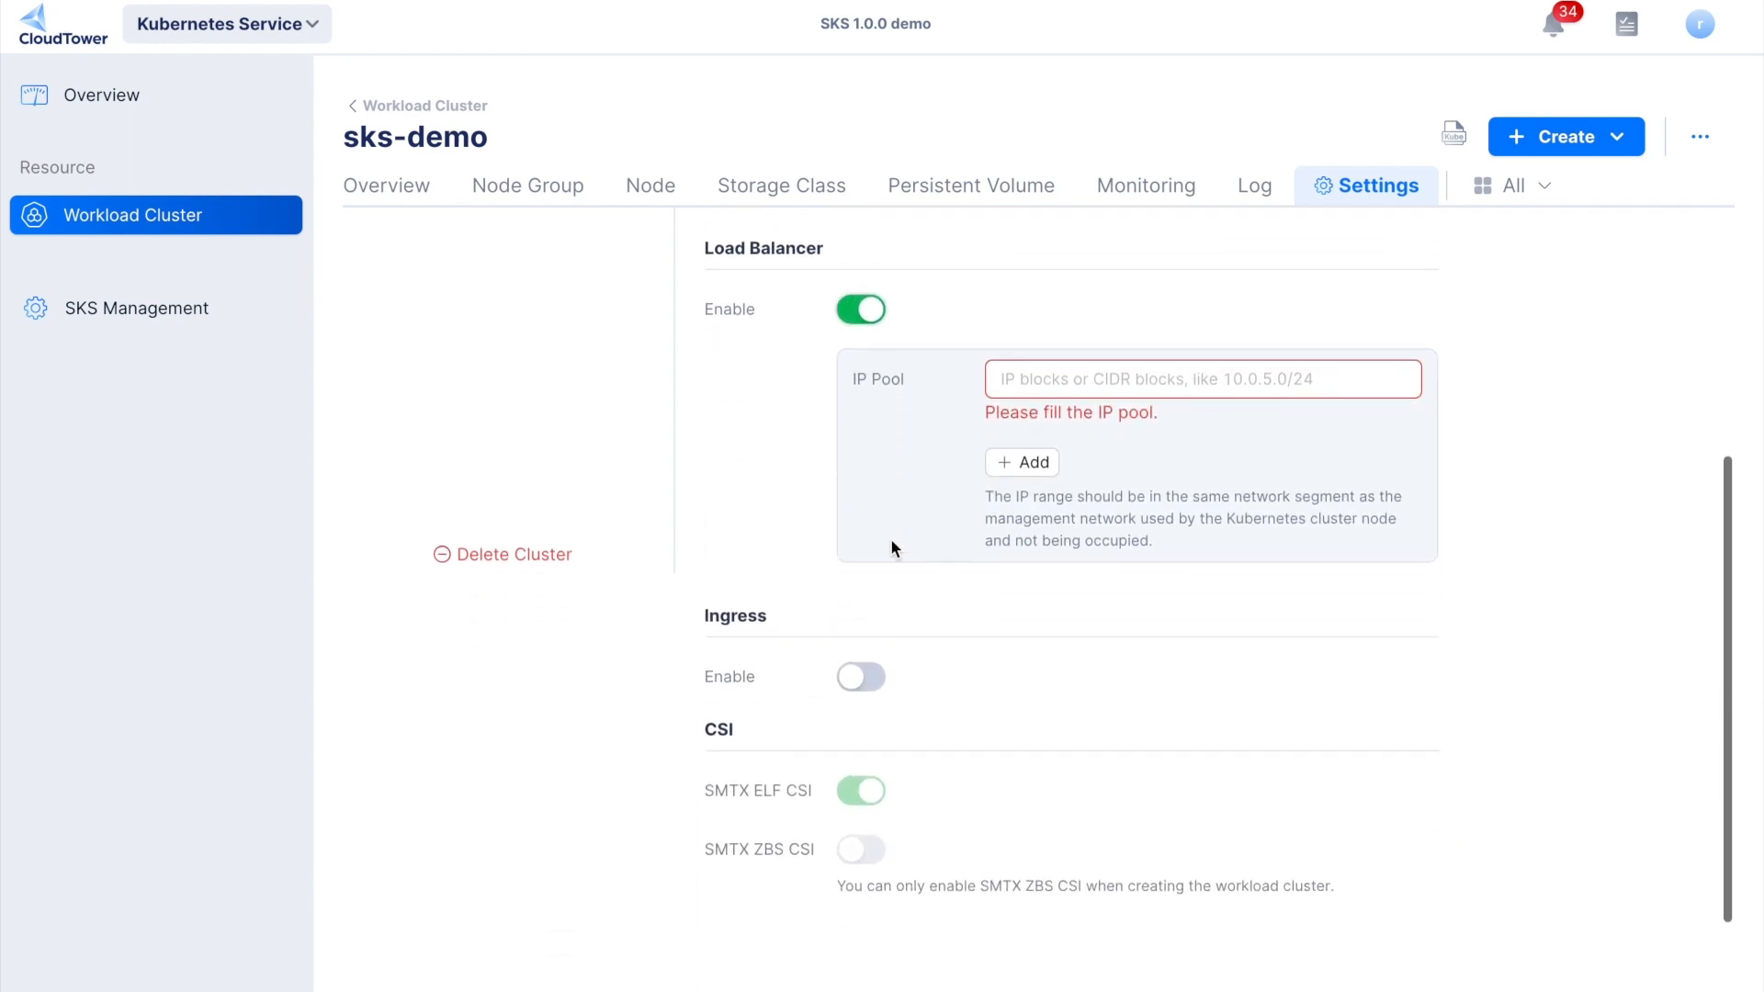
{"action": "left_click", "coordinate": [864, 682]}
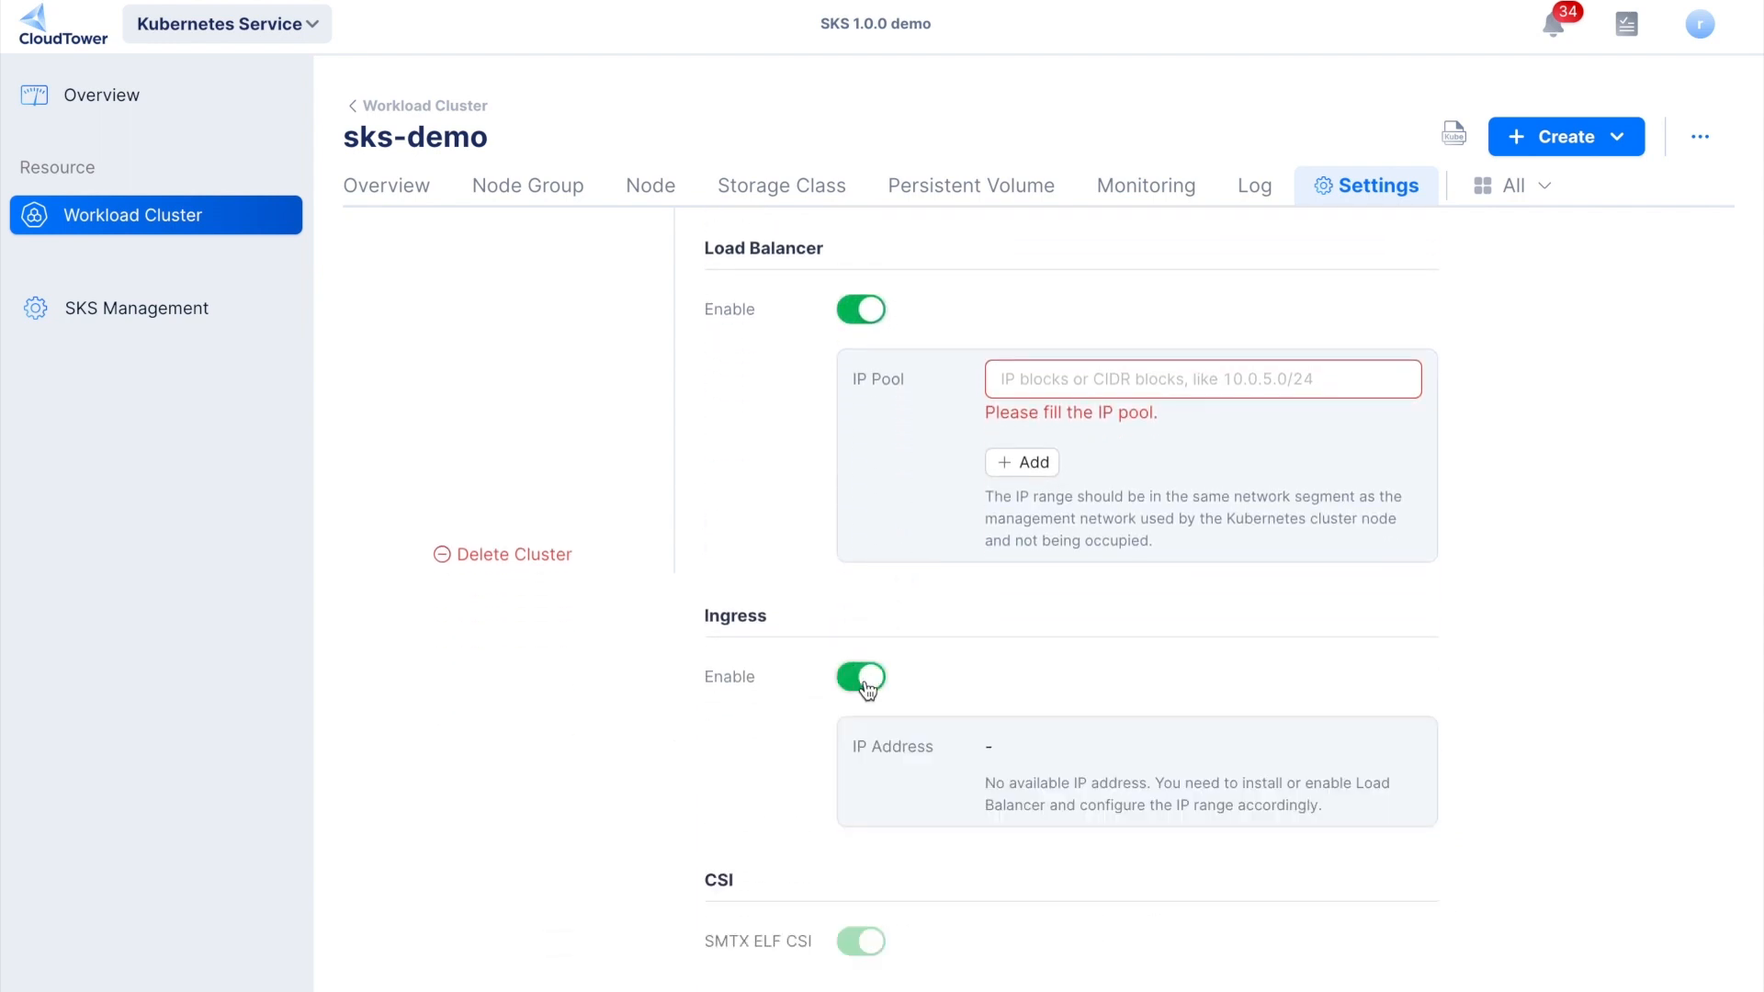
{"action": "scroll", "coordinate": [868, 687], "scroll_direction": "down", "scroll_amount": 3}
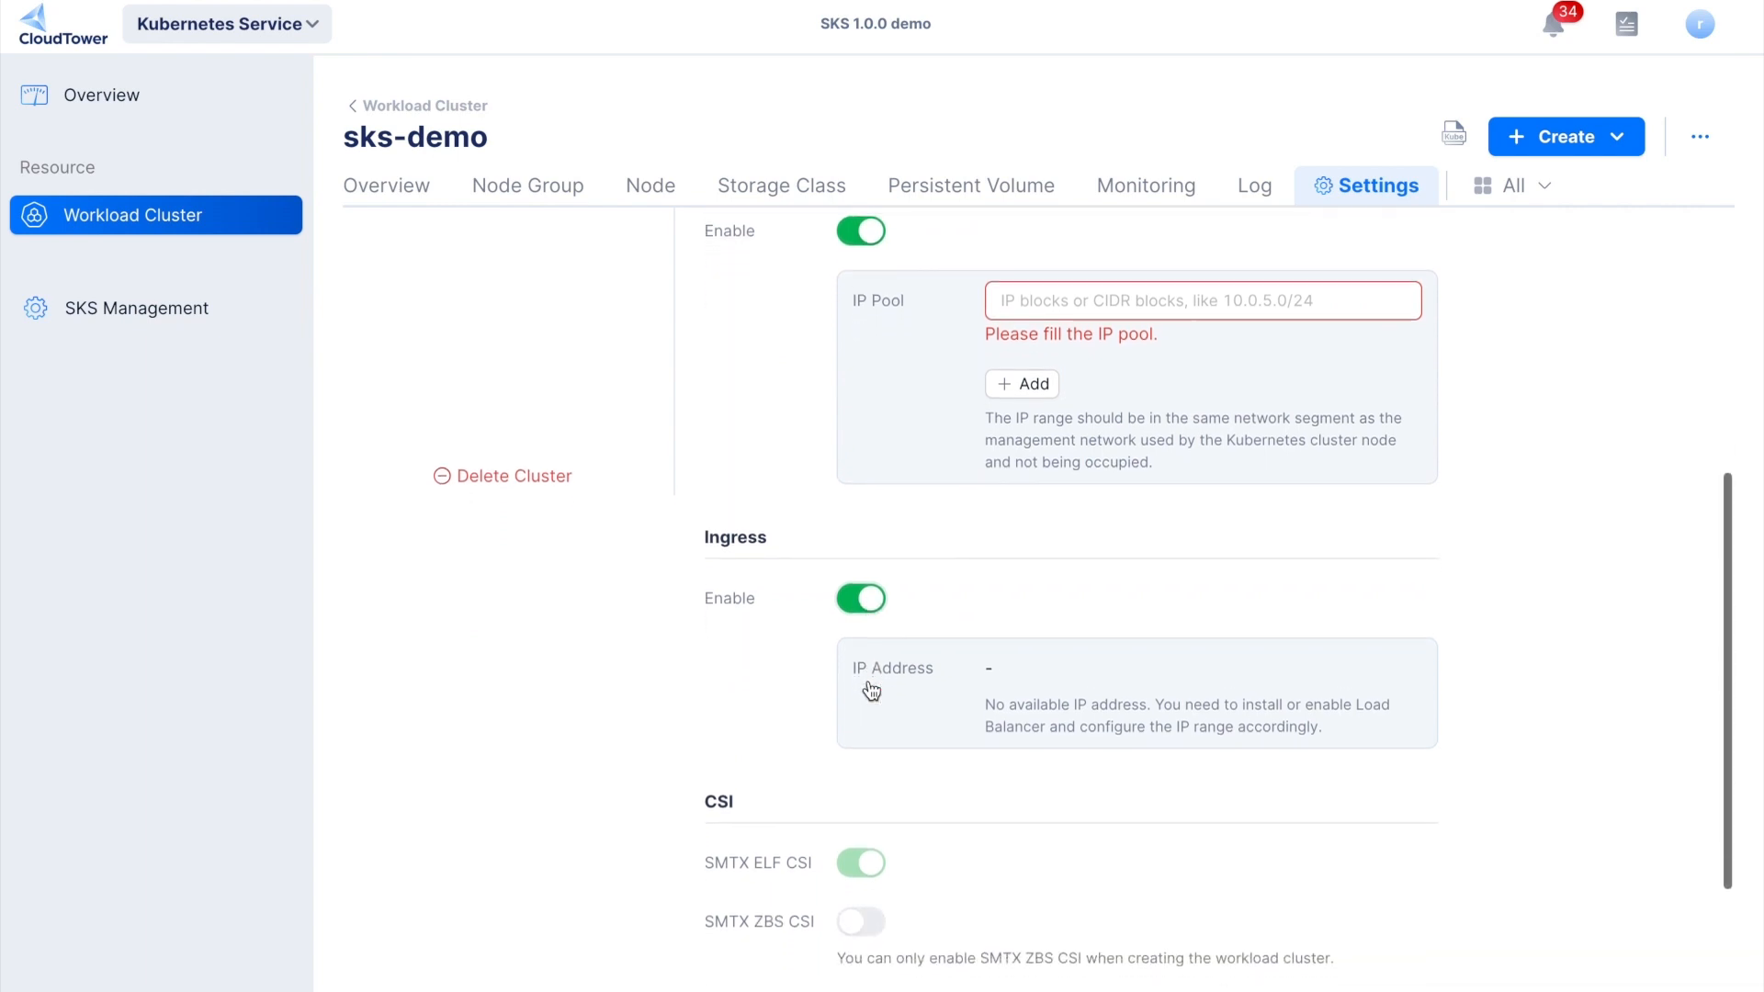
{"action": "scroll", "coordinate": [869, 679], "scroll_direction": "down", "scroll_amount": 1}
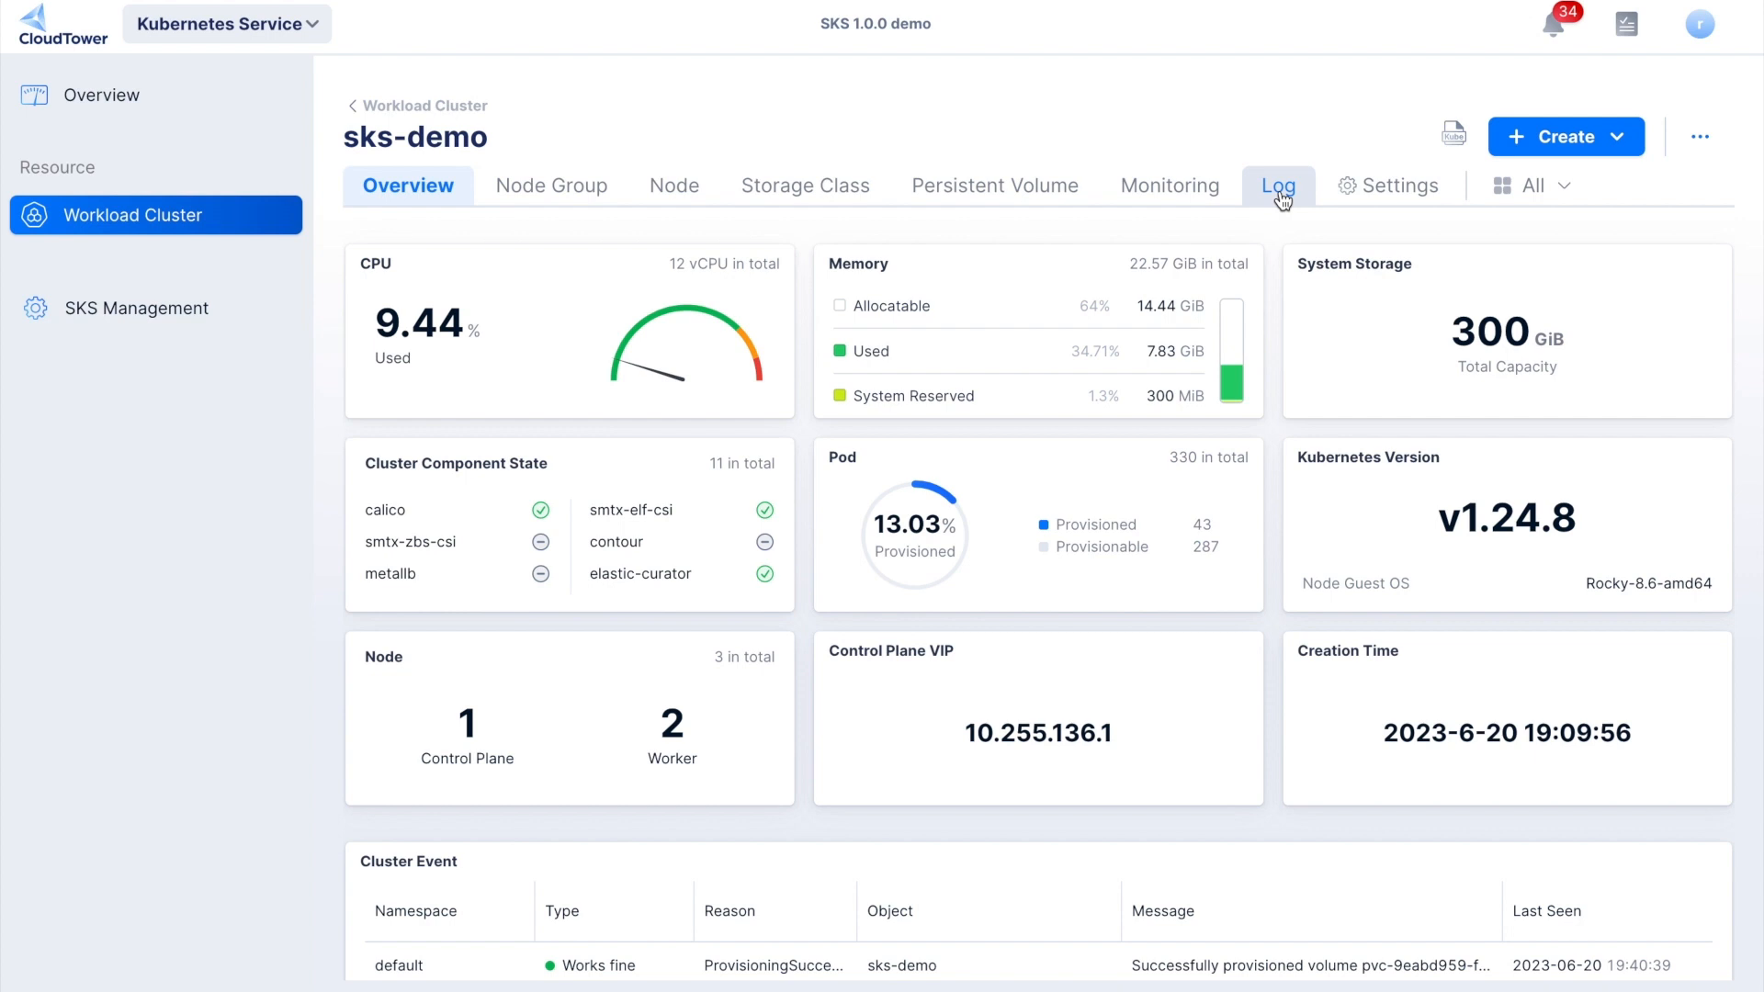
- Examine the sks-demo cluster's logs for the last hour, including the total count chart and the individual log entries
{"action": "left_click", "coordinate": [1278, 188]}
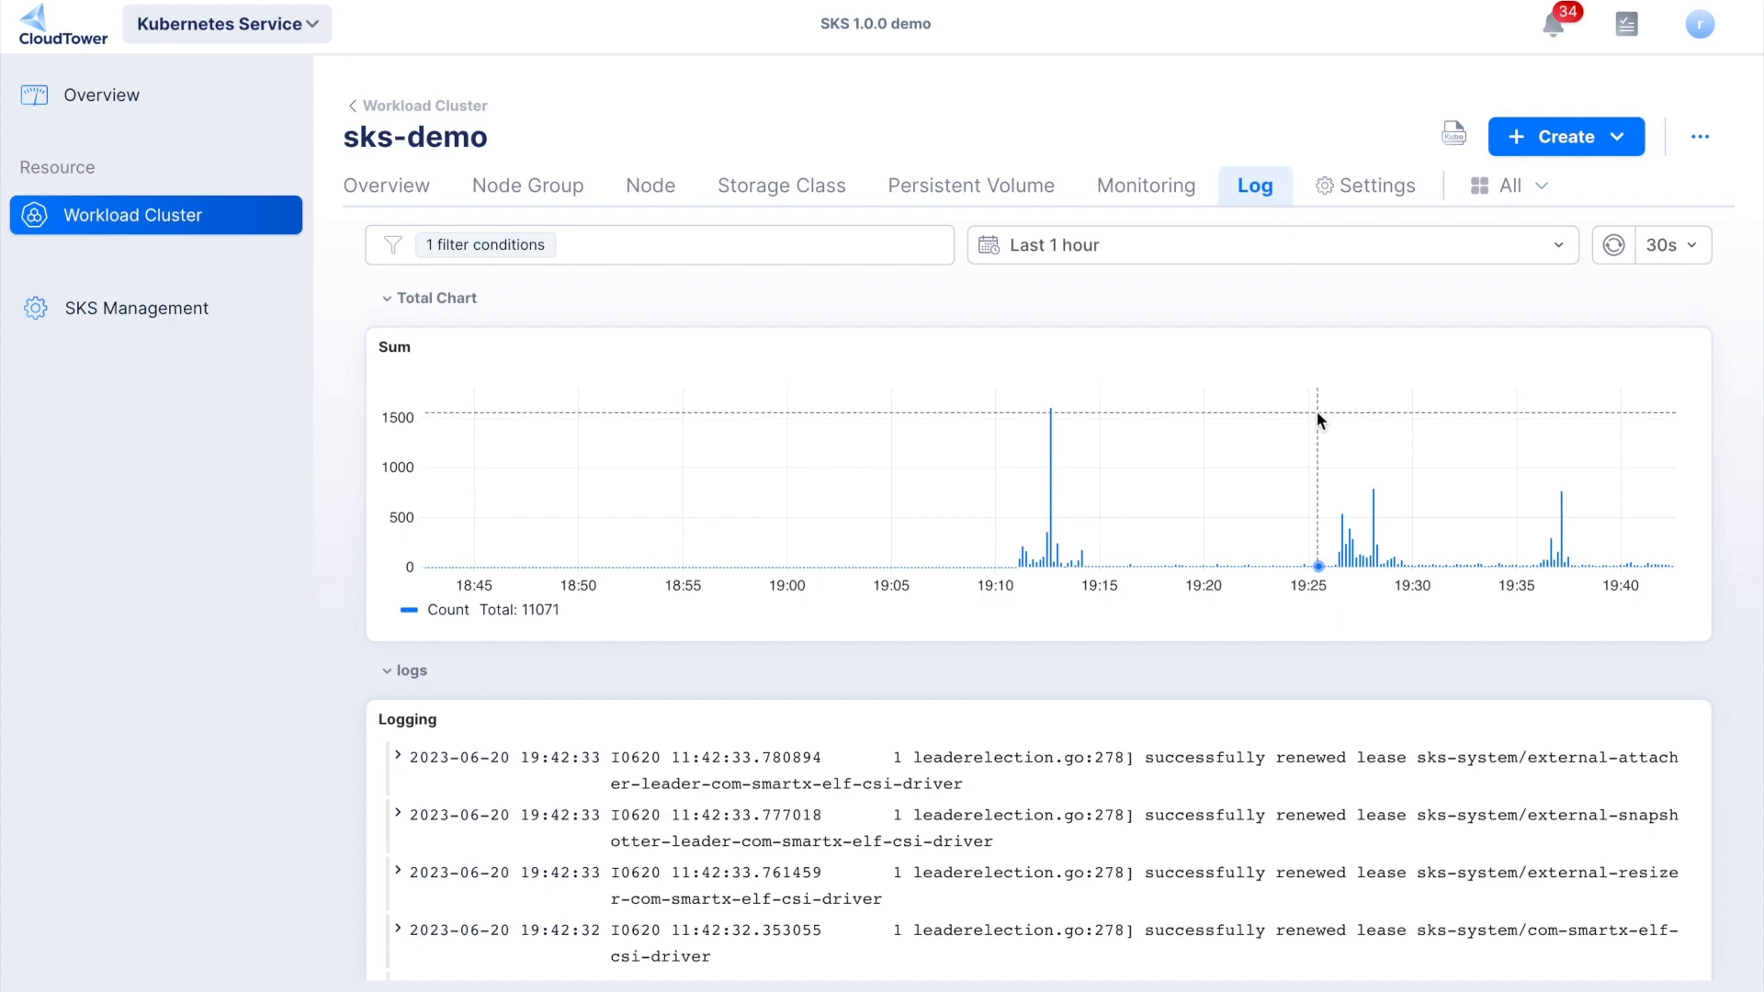
{"action": "scroll", "coordinate": [1191, 415], "scroll_direction": "down", "scroll_amount": 1}
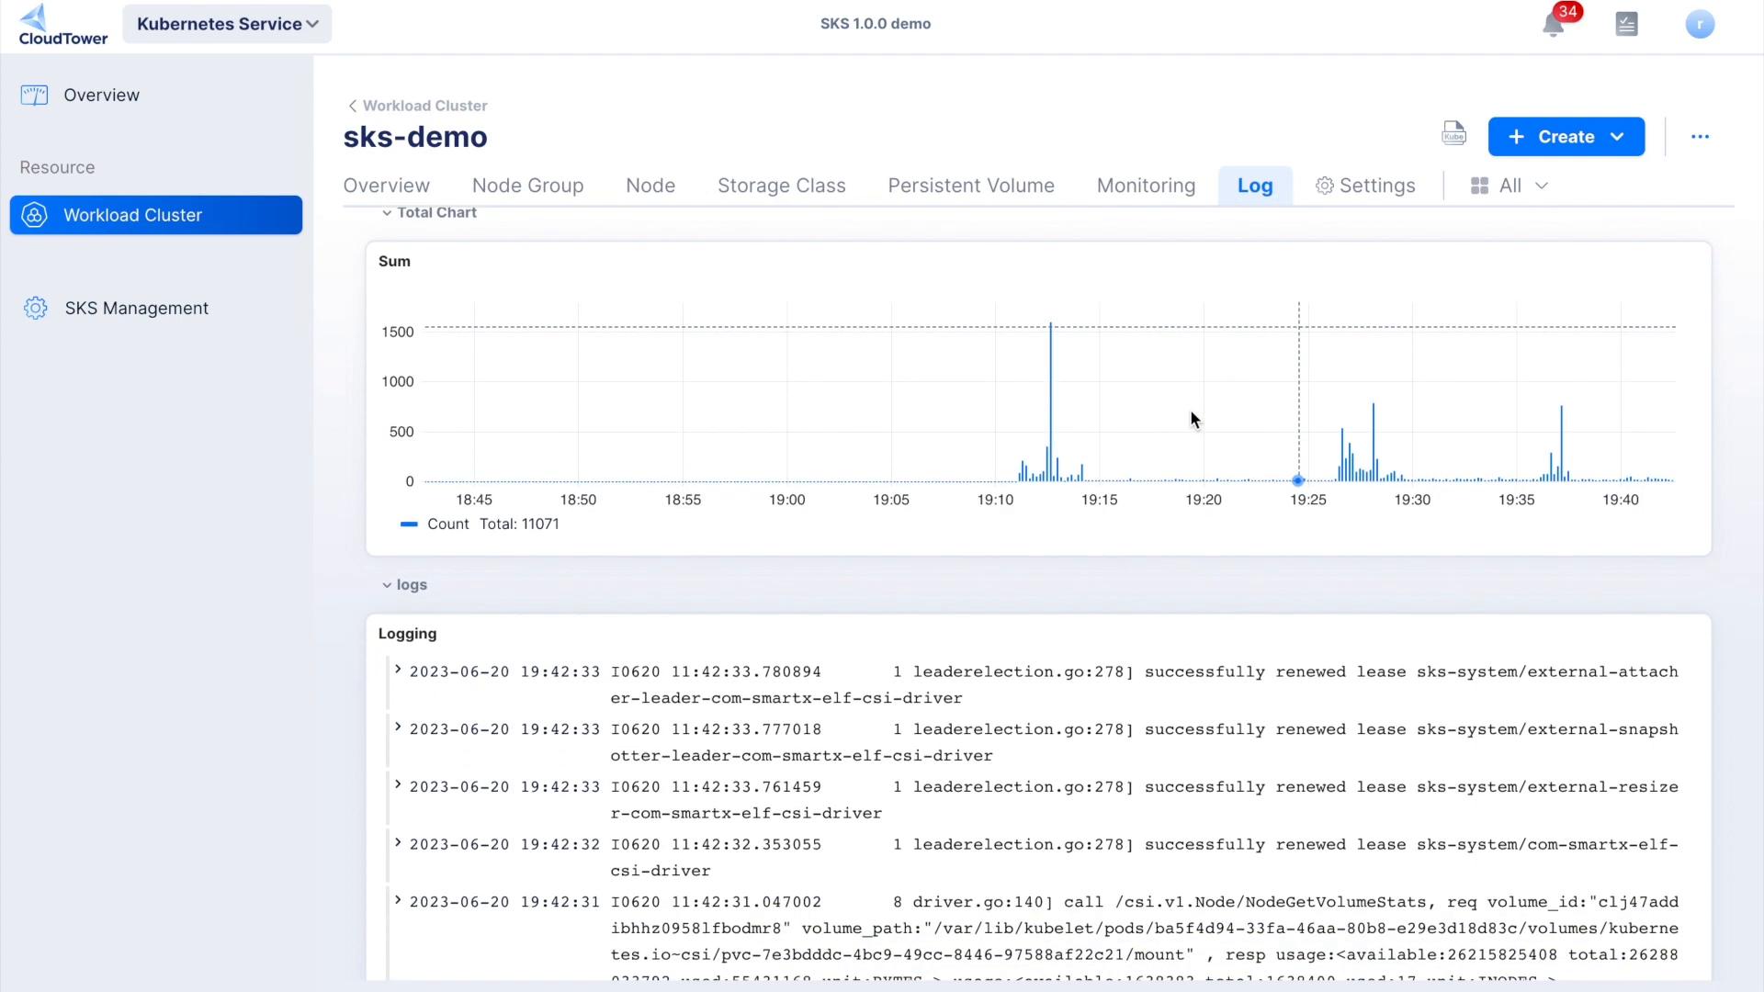
{"action": "scroll", "coordinate": [1190, 418], "scroll_direction": "down", "scroll_amount": 6}
{"action": "scroll", "coordinate": [1189, 566], "scroll_direction": "down", "scroll_amount": 1}
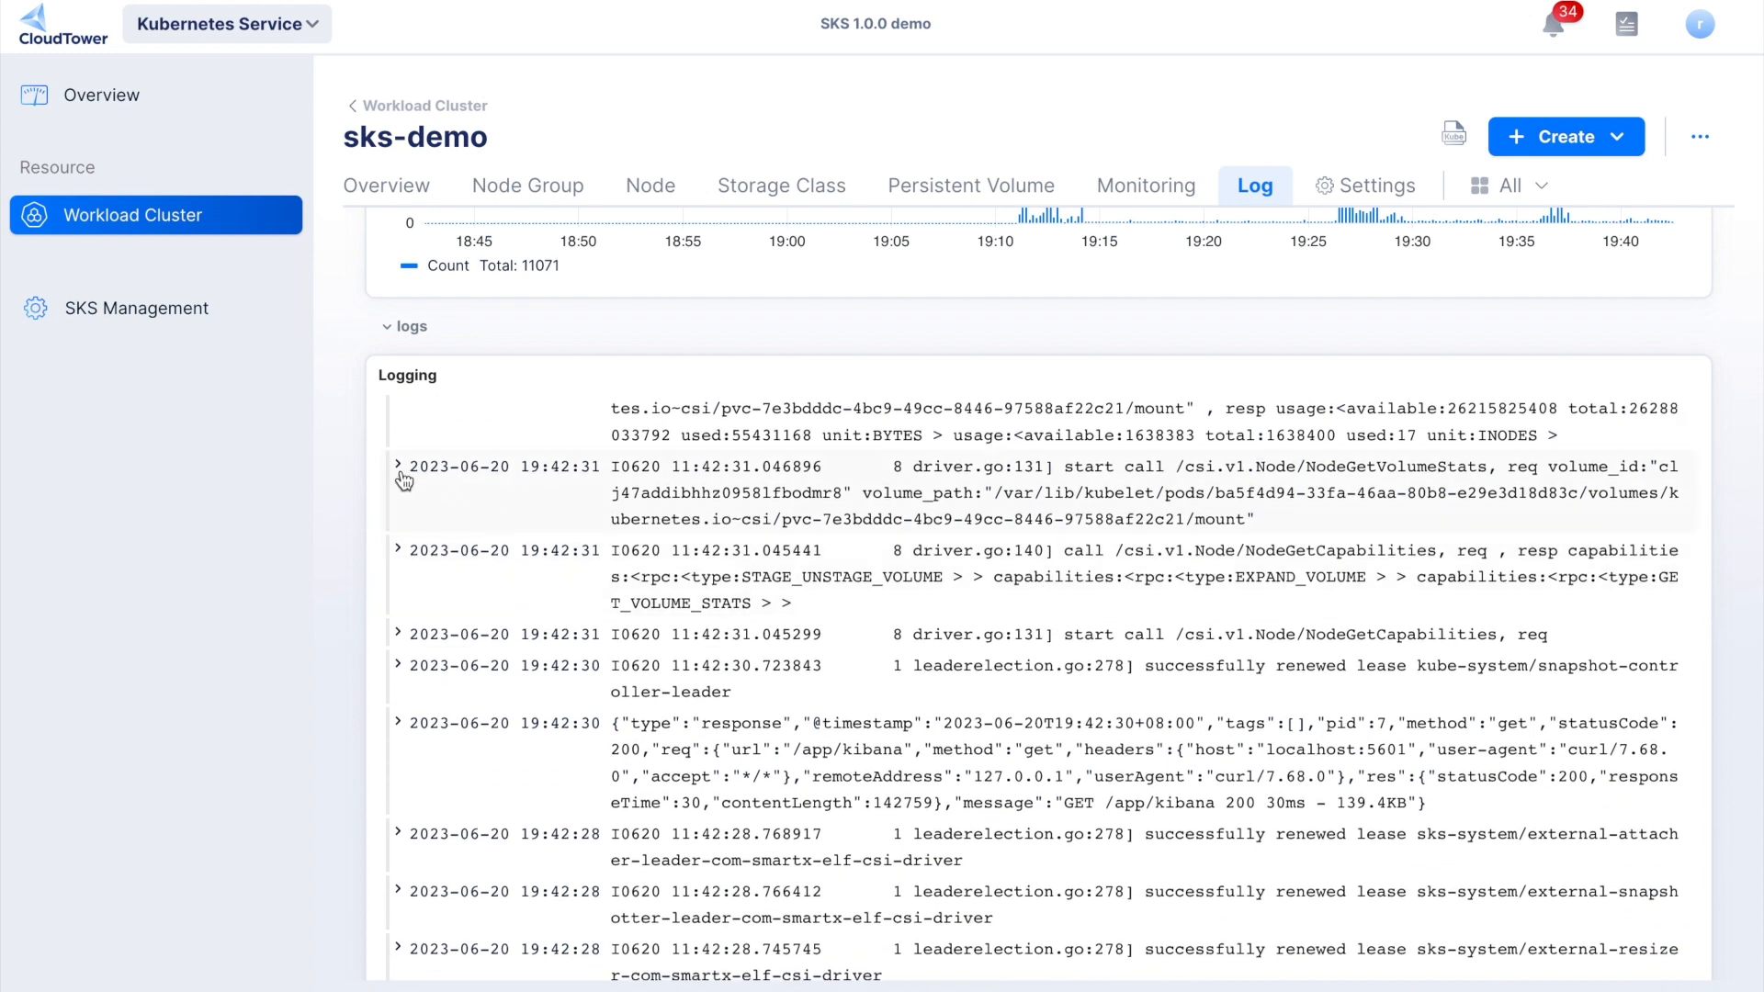
{"action": "left_click", "coordinate": [398, 466]}
{"action": "scroll", "coordinate": [402, 478], "scroll_direction": "down", "scroll_amount": 5}
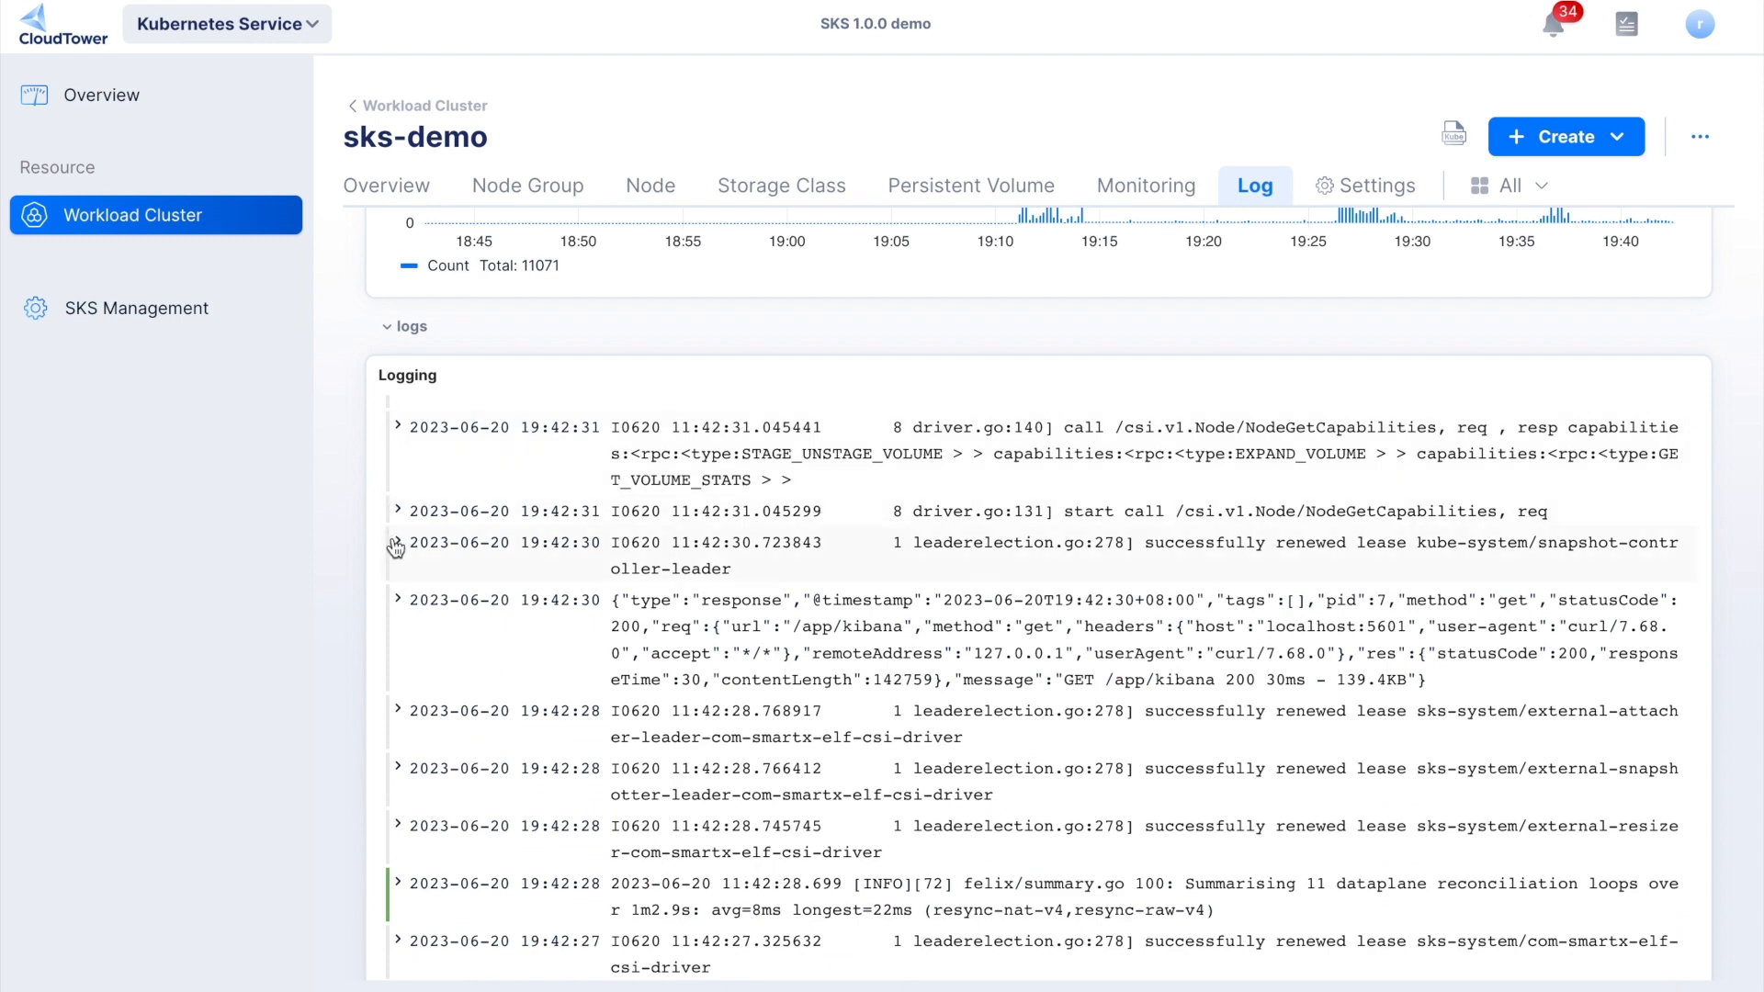
{"action": "left_click", "coordinate": [398, 883]}
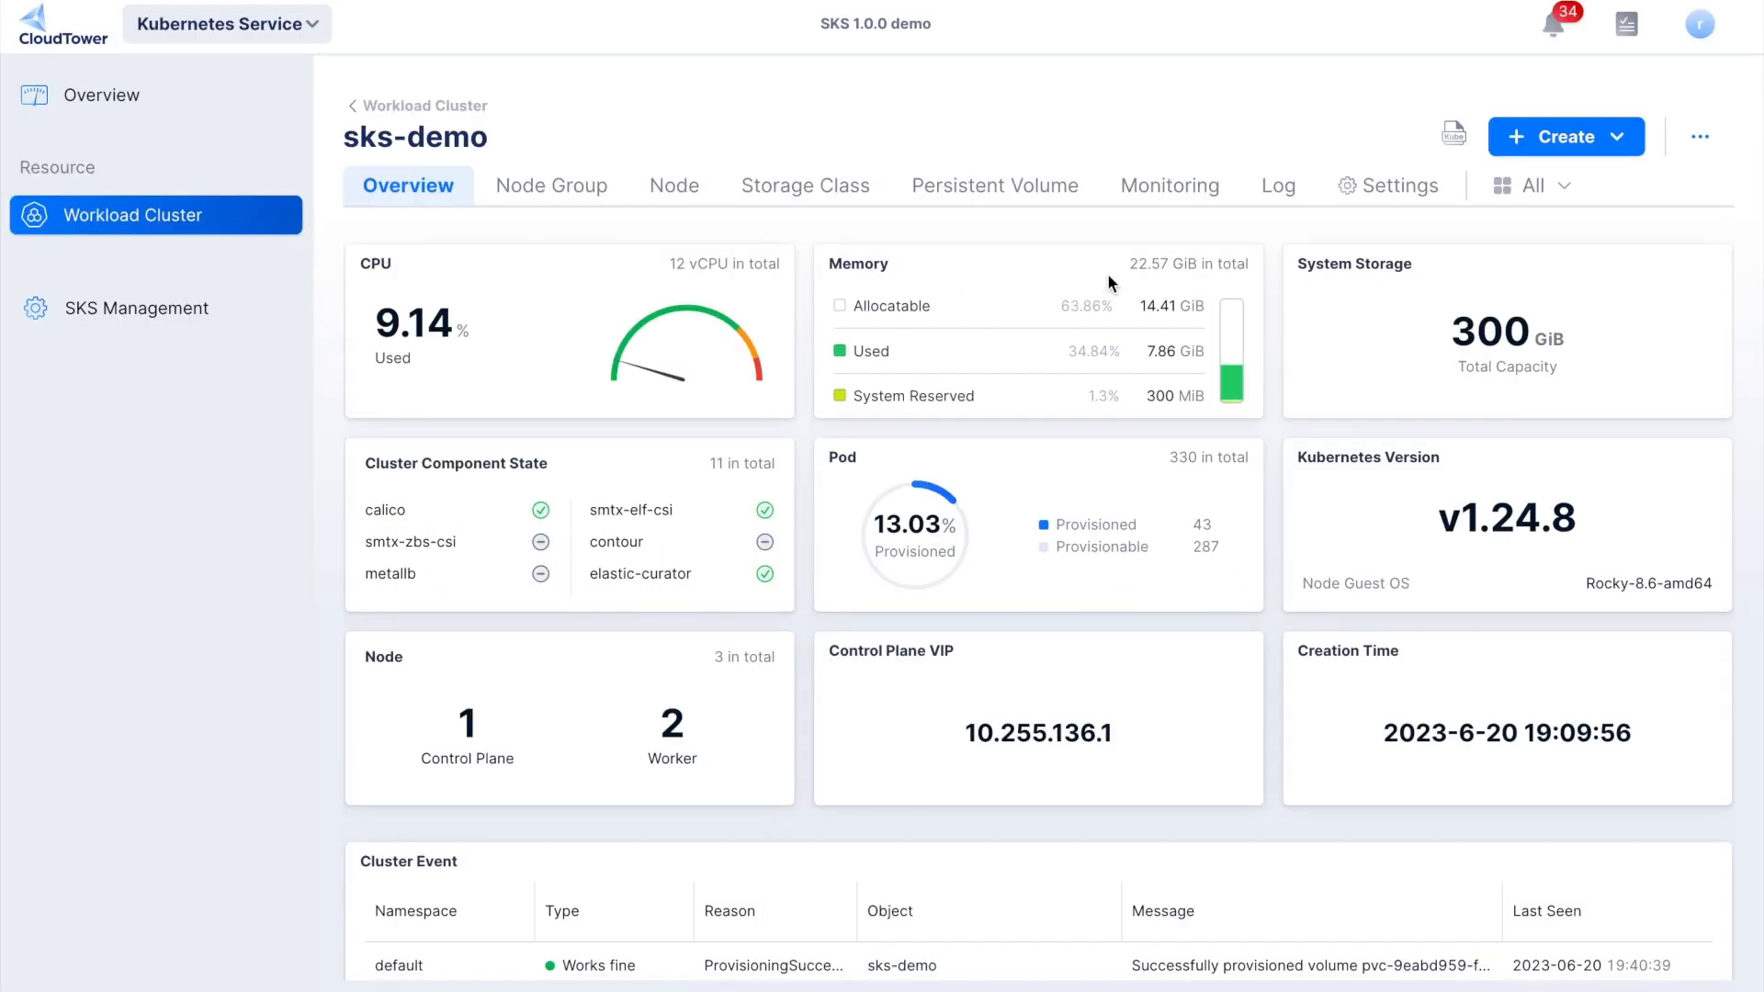
- Examine the sks-demo cluster's monitoring dashboard, covering CPU, memory, network usage and packet rates for the last hour
{"action": "left_click", "coordinate": [1166, 193]}
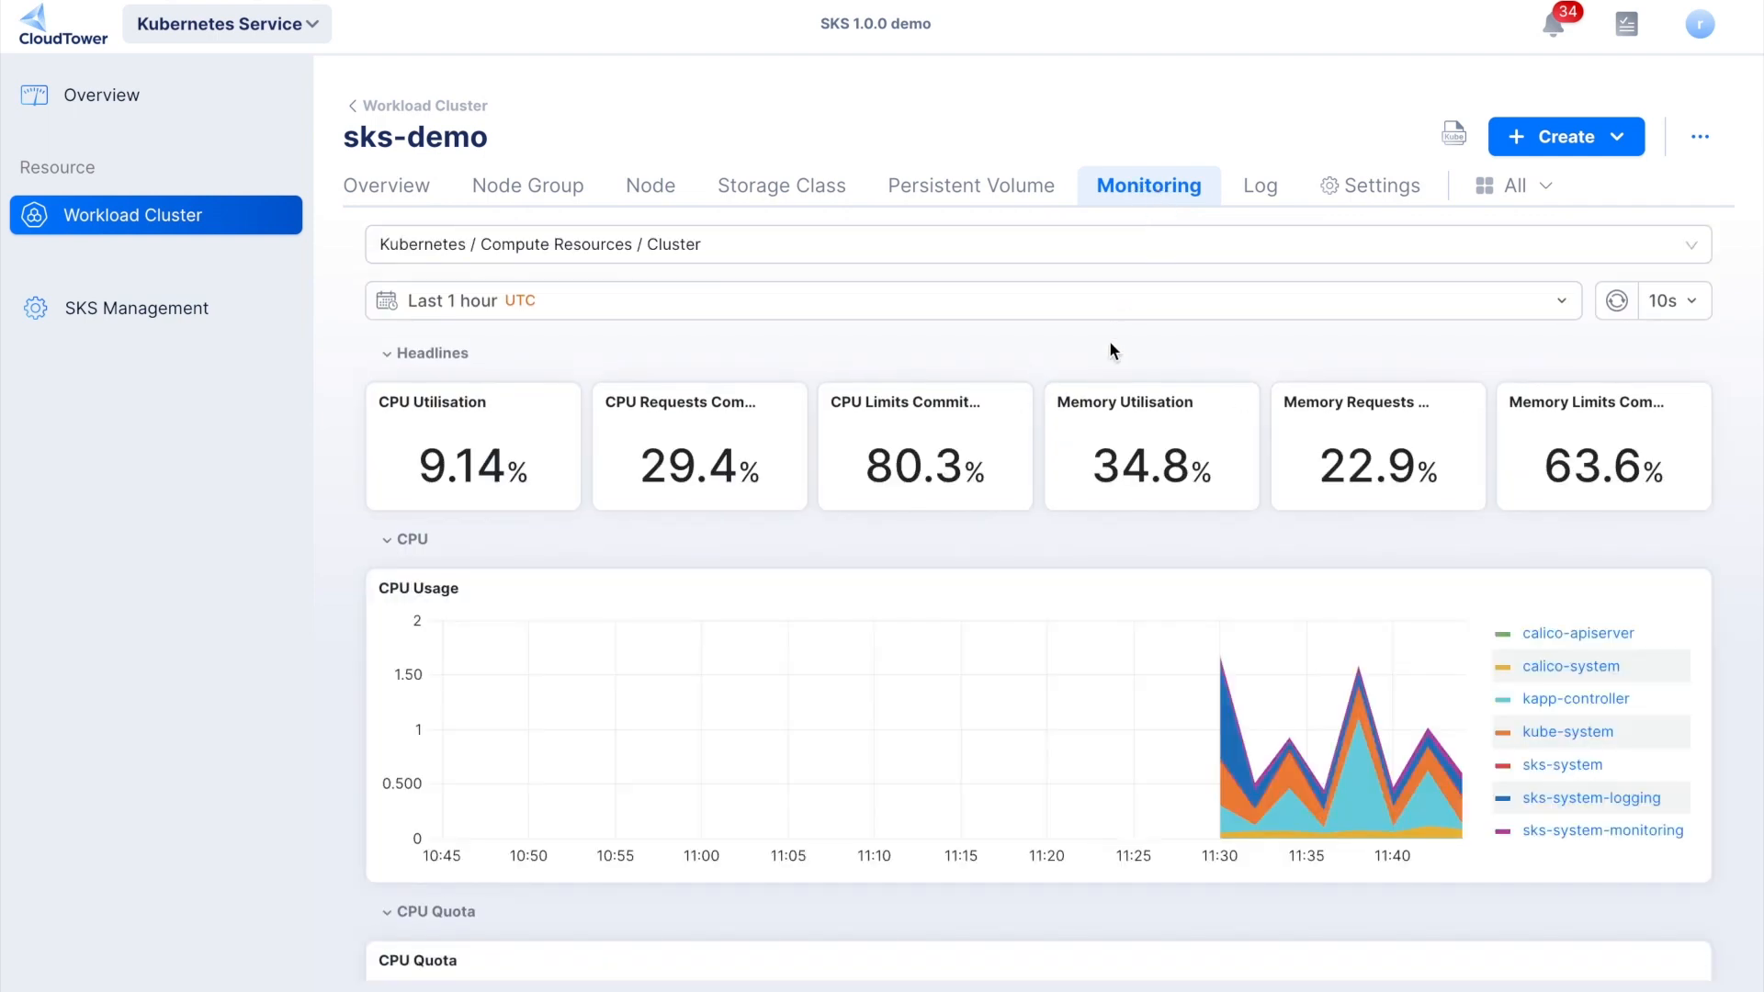
{"action": "scroll", "coordinate": [1207, 526], "scroll_direction": "down", "scroll_amount": 1}
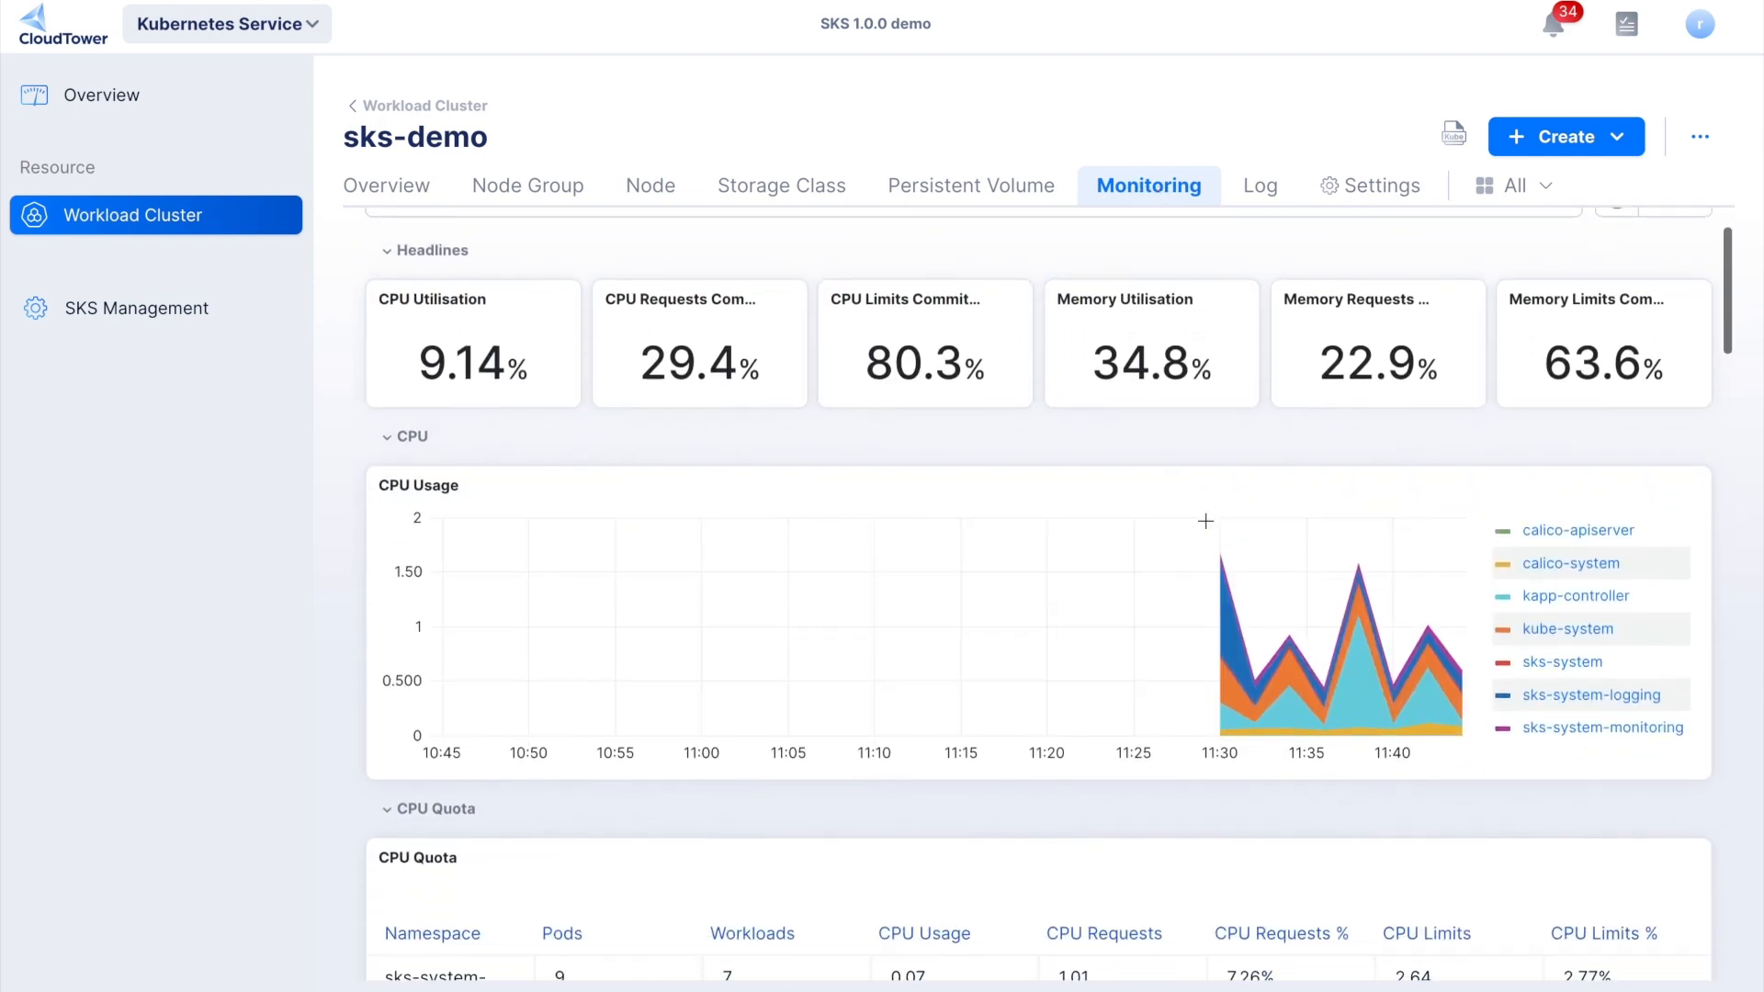
{"action": "scroll", "coordinate": [1206, 529], "scroll_direction": "down", "scroll_amount": 4}
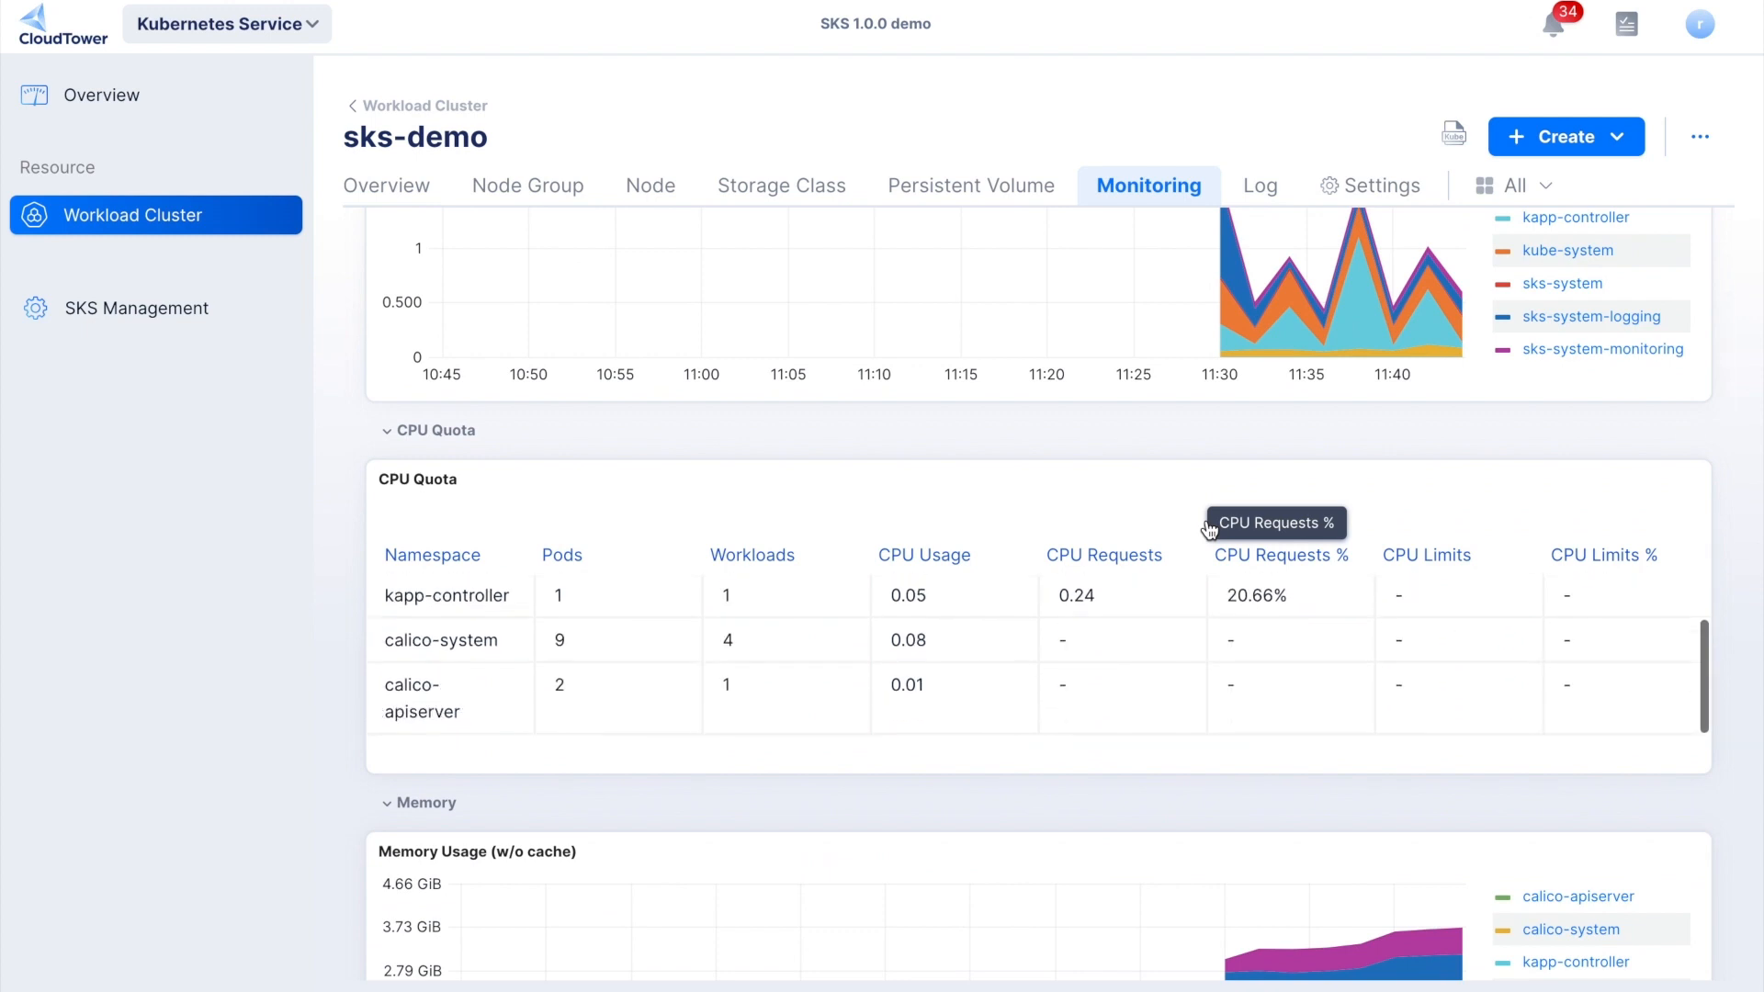
{"action": "scroll", "coordinate": [1229, 687], "scroll_direction": "down", "scroll_amount": 5}
{"action": "scroll", "coordinate": [1229, 687], "scroll_direction": "down", "scroll_amount": 6}
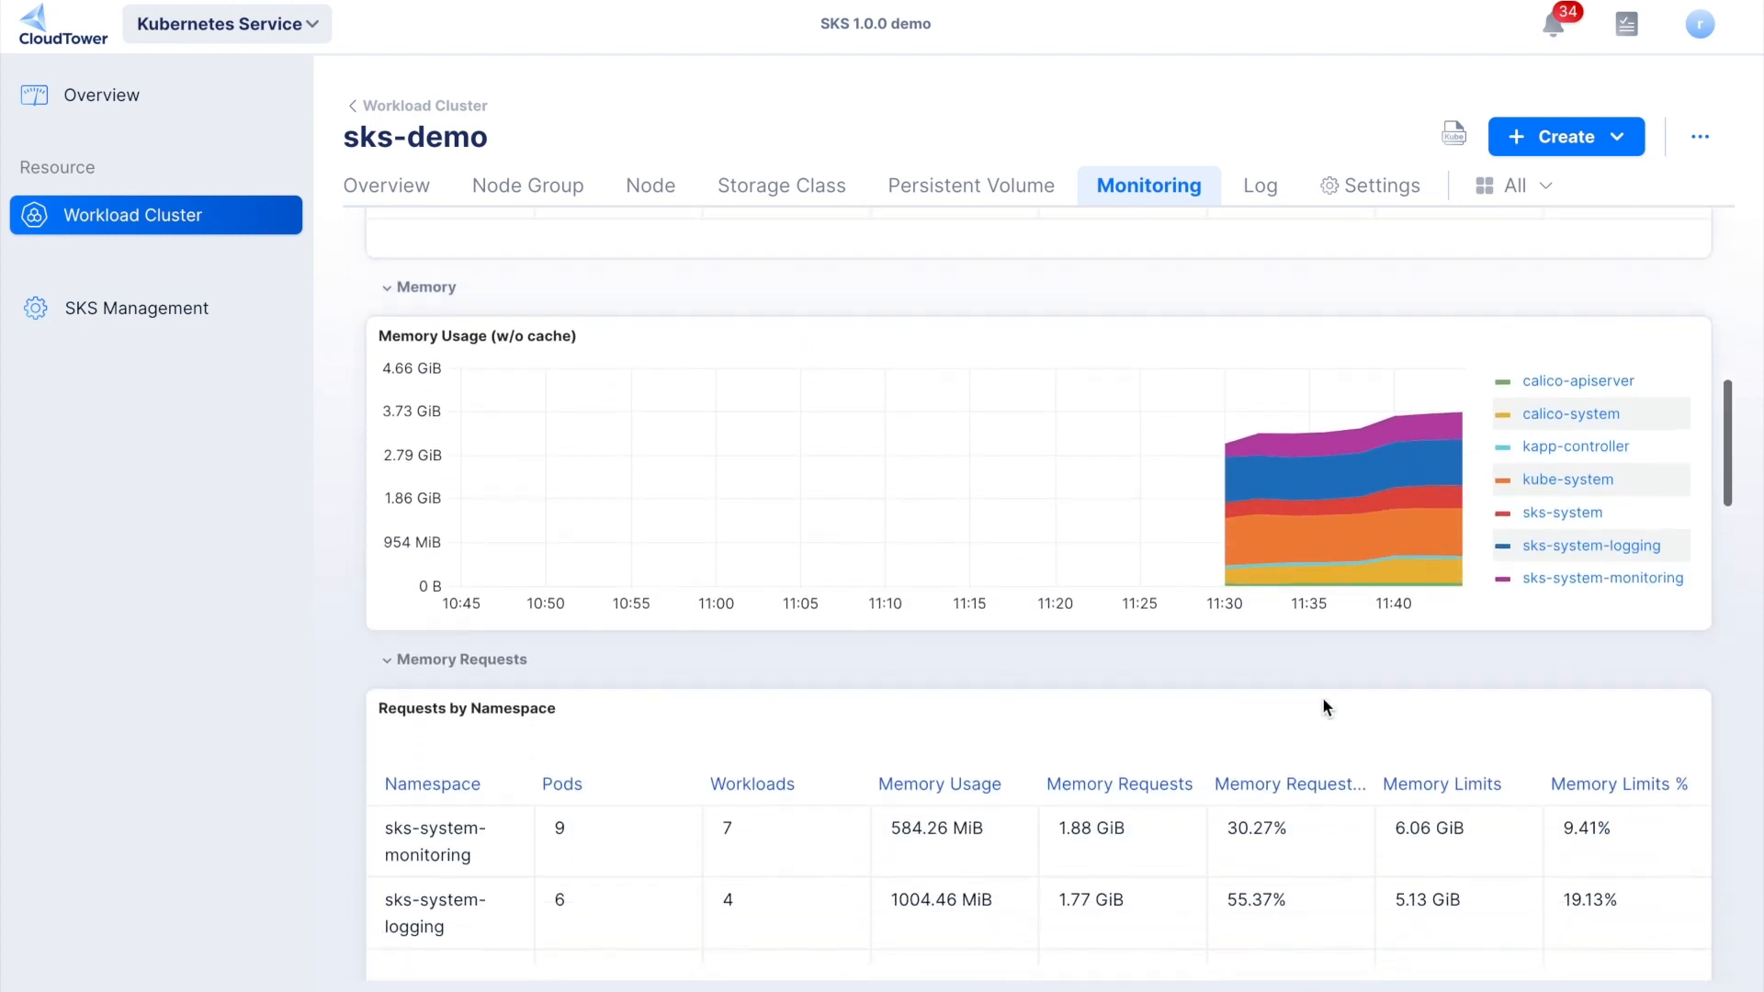
{"action": "scroll", "coordinate": [1386, 698], "scroll_direction": "down", "scroll_amount": 7}
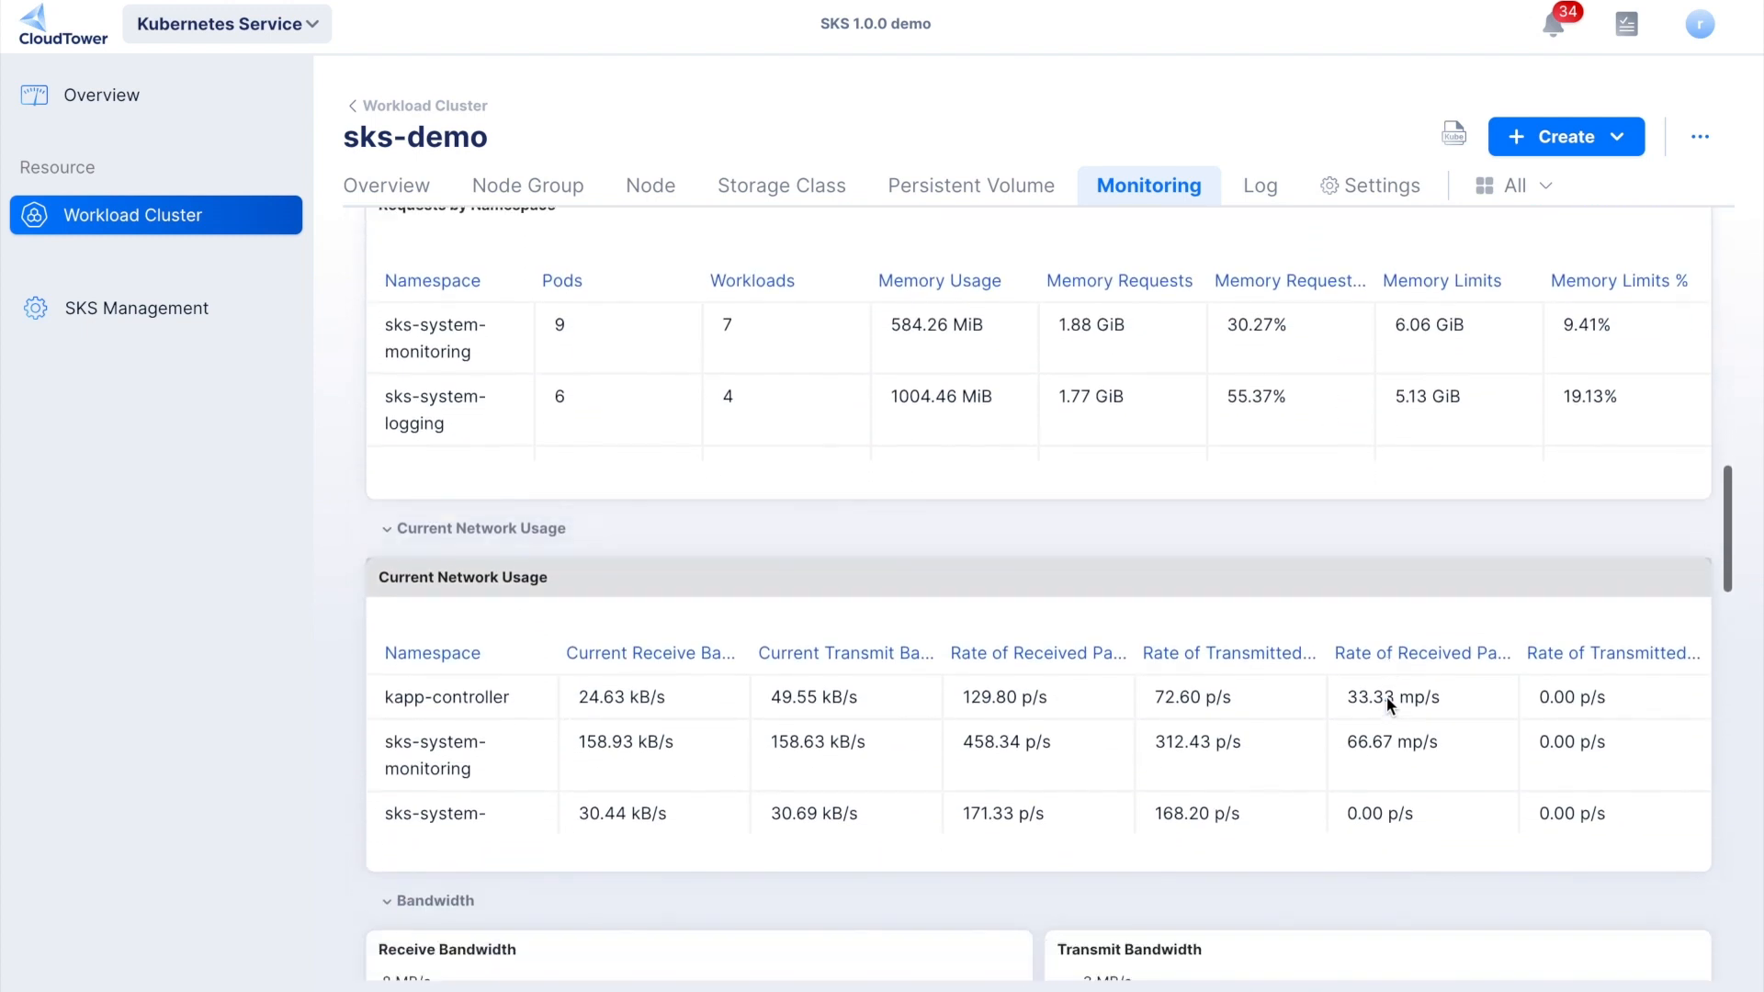
{"action": "scroll", "coordinate": [1387, 698], "scroll_direction": "down", "scroll_amount": 12}
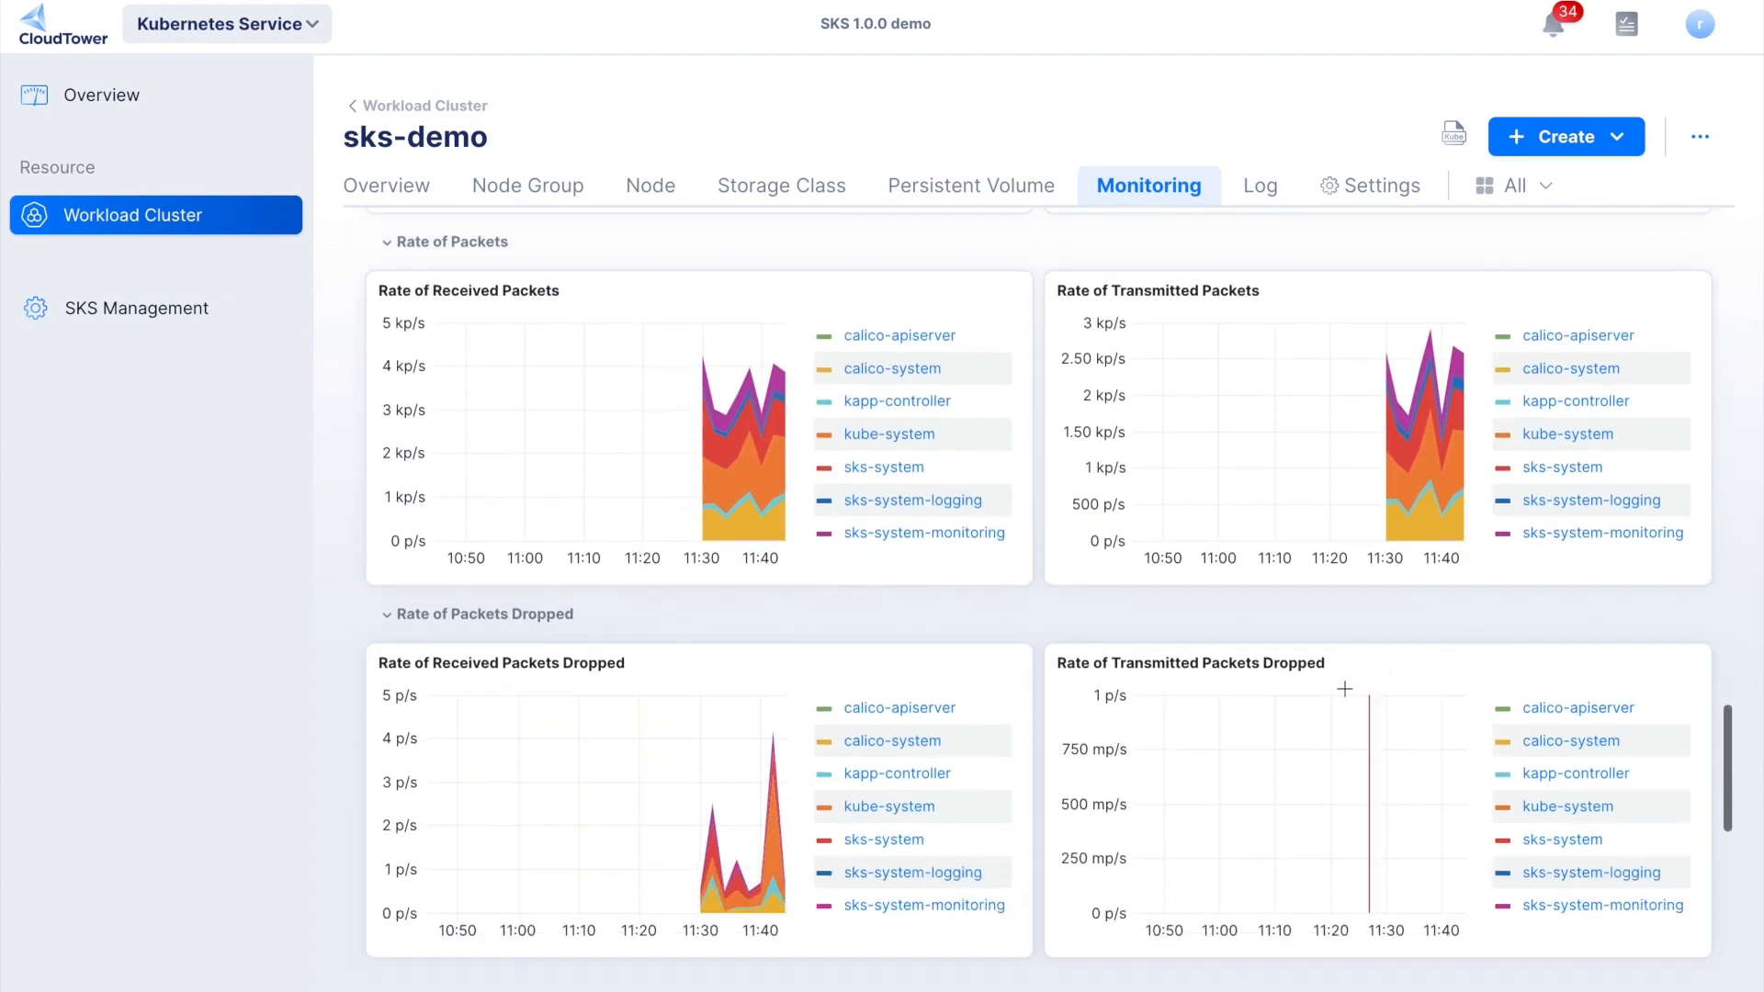
{"action": "scroll", "coordinate": [1287, 670], "scroll_direction": "up", "scroll_amount": 18}
{"action": "scroll", "coordinate": [1288, 669], "scroll_direction": "up", "scroll_amount": 10}
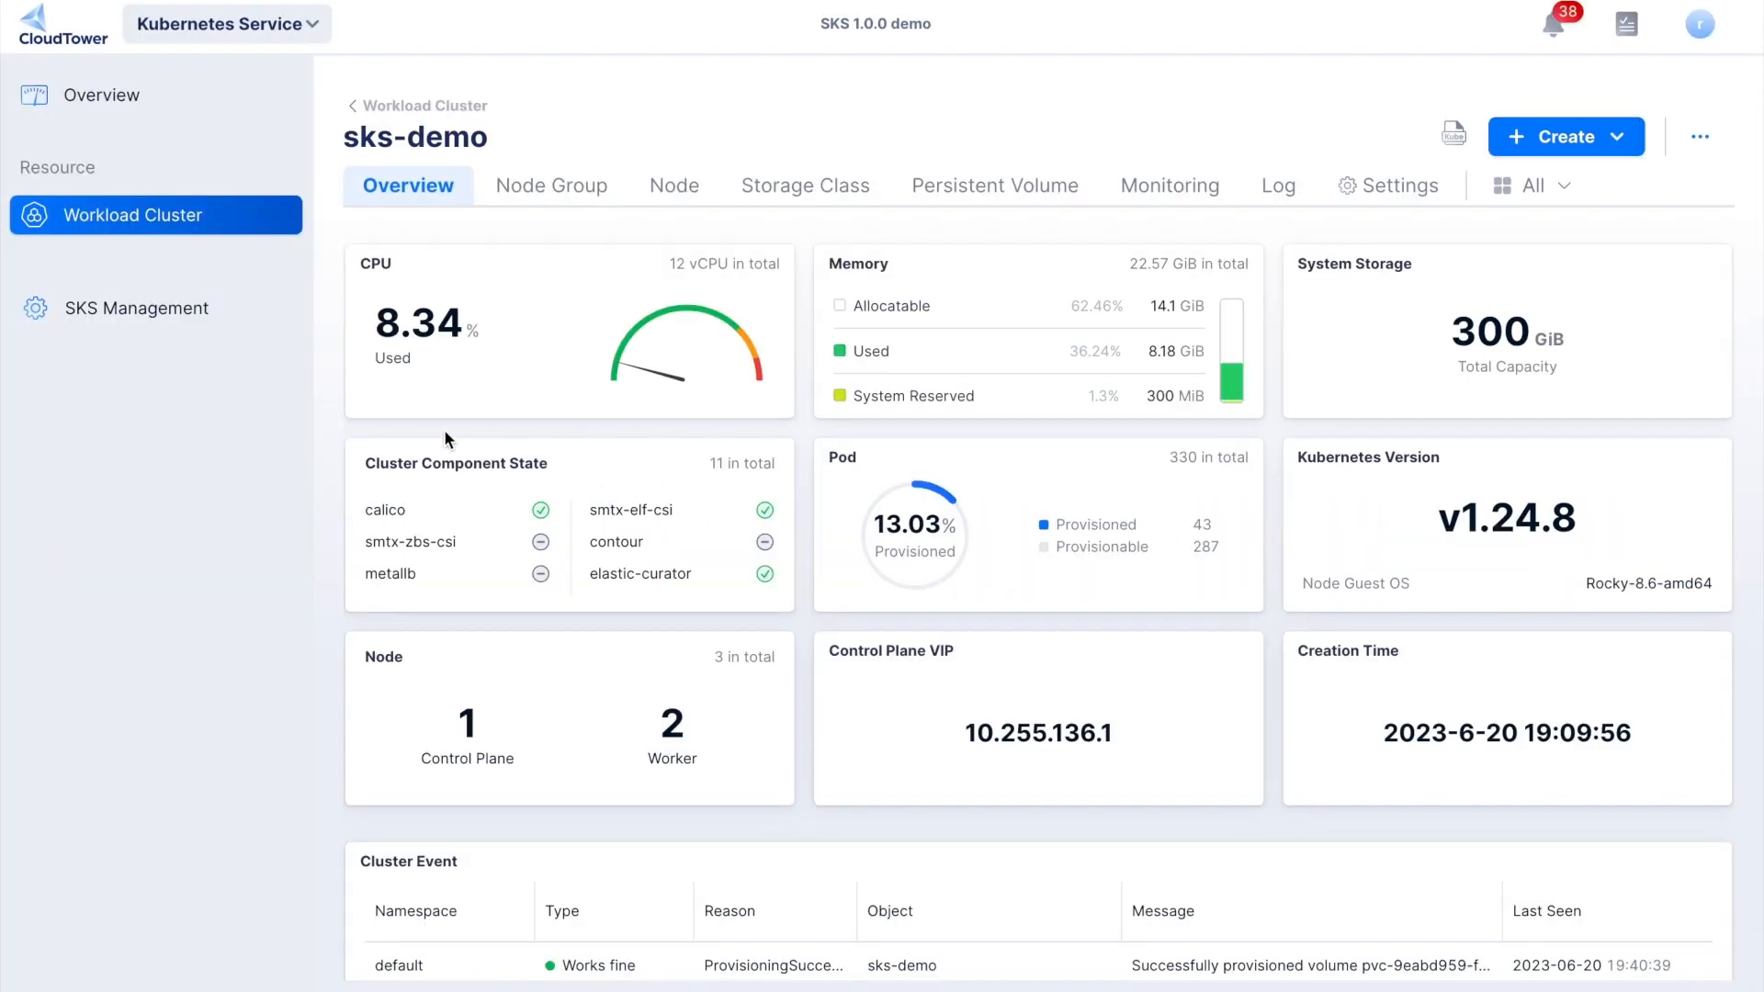
{"action": "left_click", "coordinate": [81, 323]}
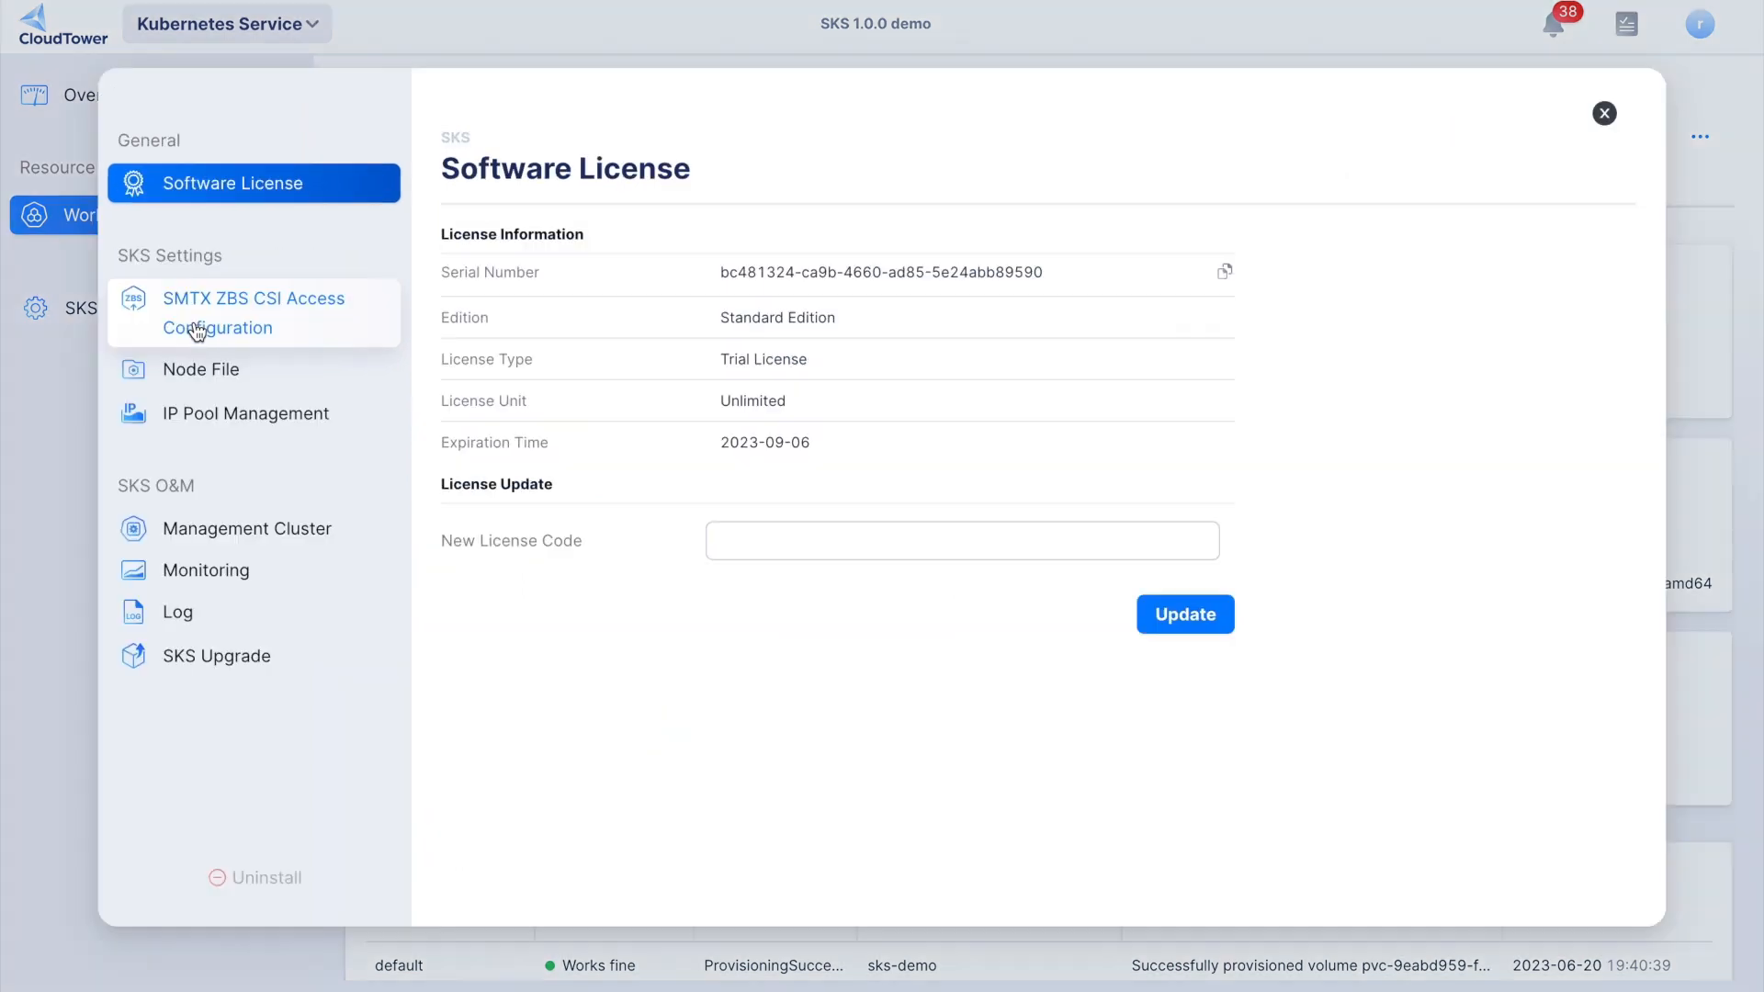
{"action": "left_click", "coordinate": [216, 369]}
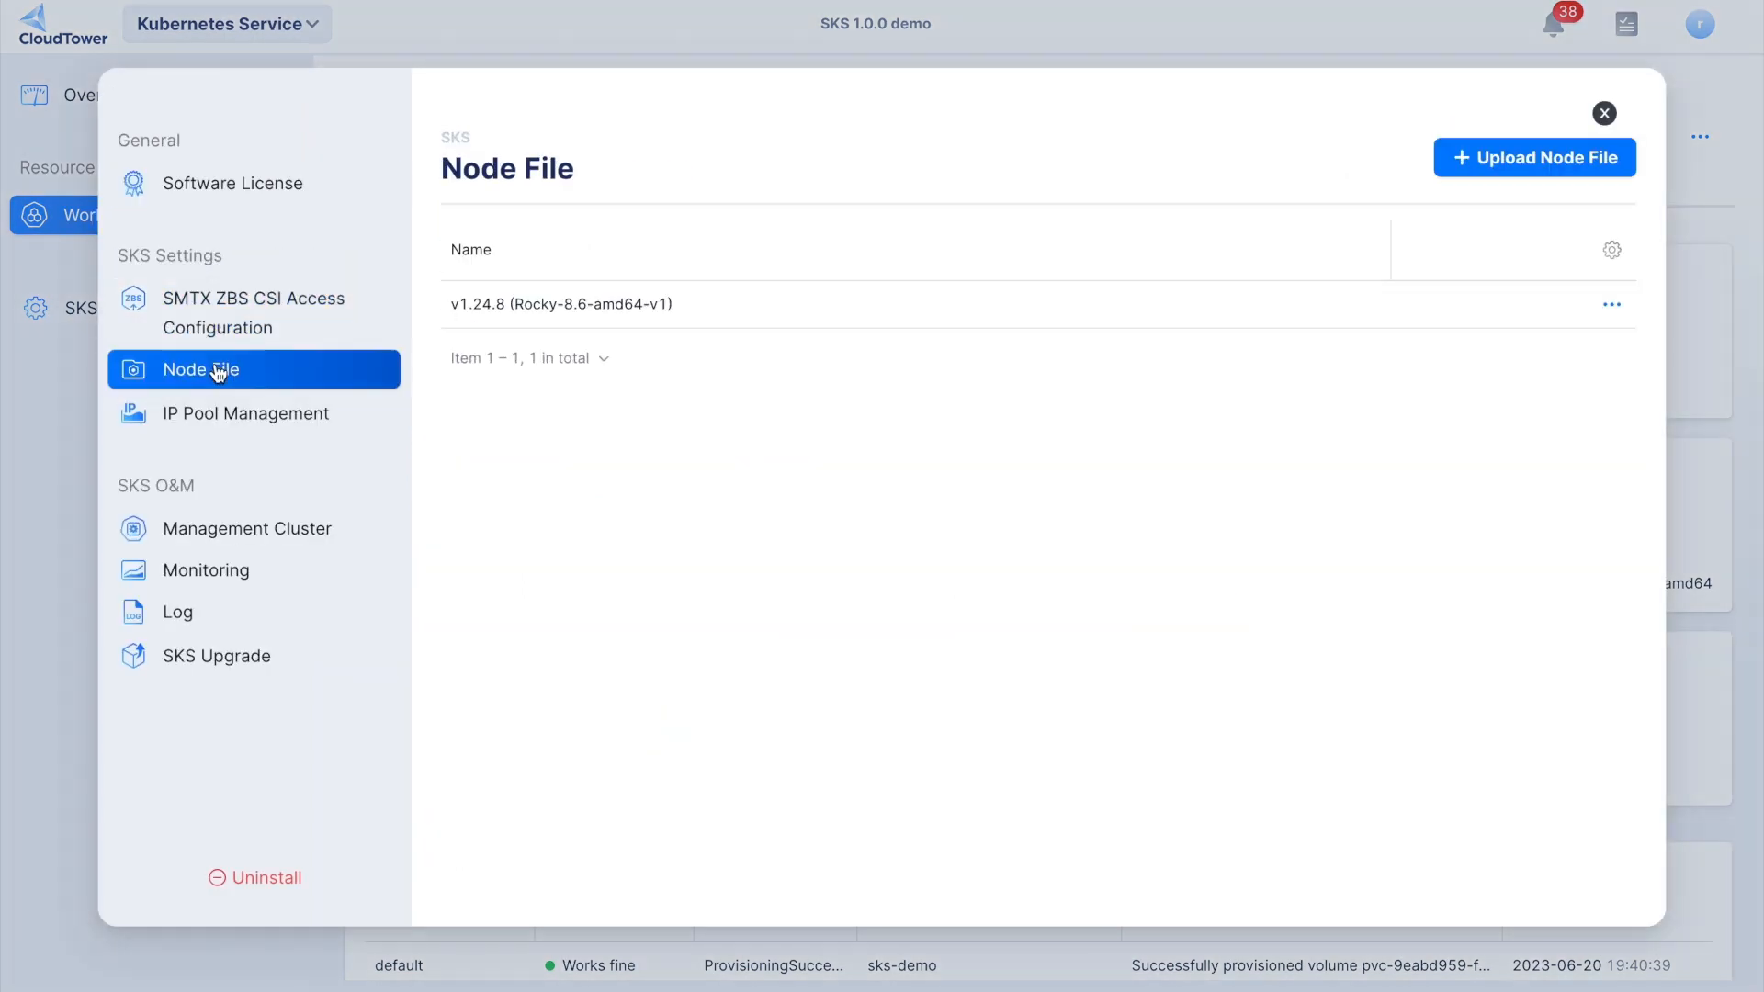
{"action": "left_click", "coordinate": [1493, 158]}
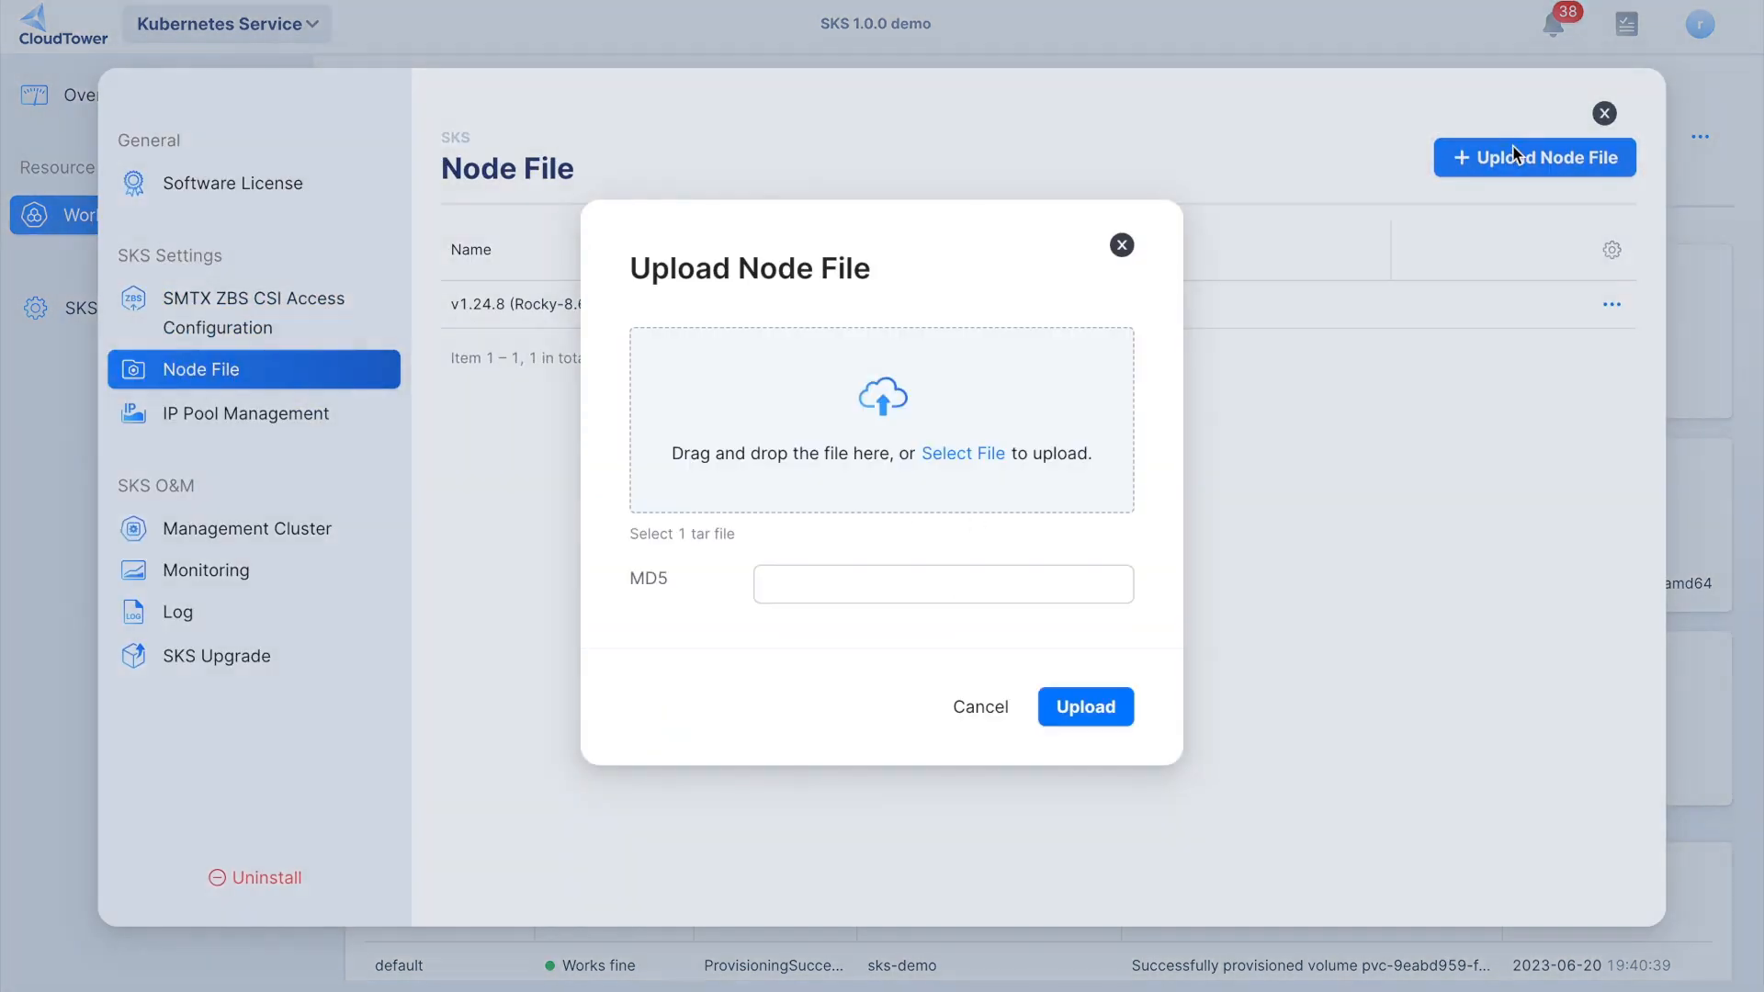
{"action": "left_click", "coordinate": [901, 450]}
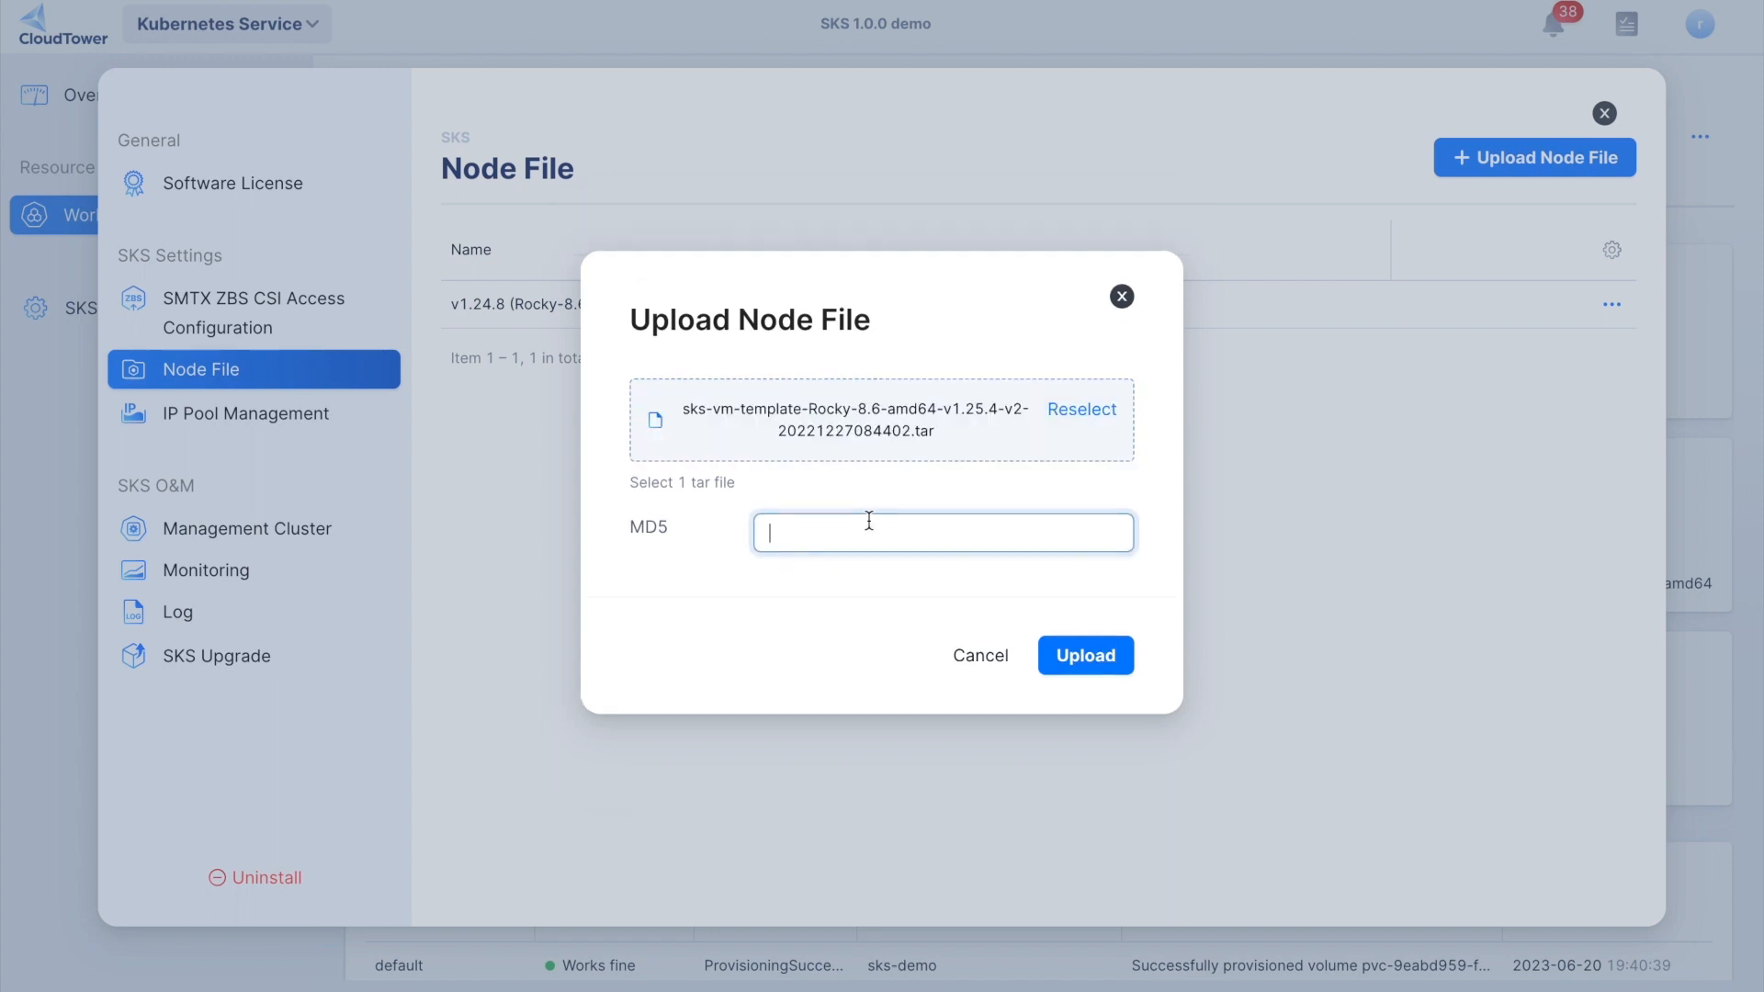
{"action": "left_click", "coordinate": [869, 520]}
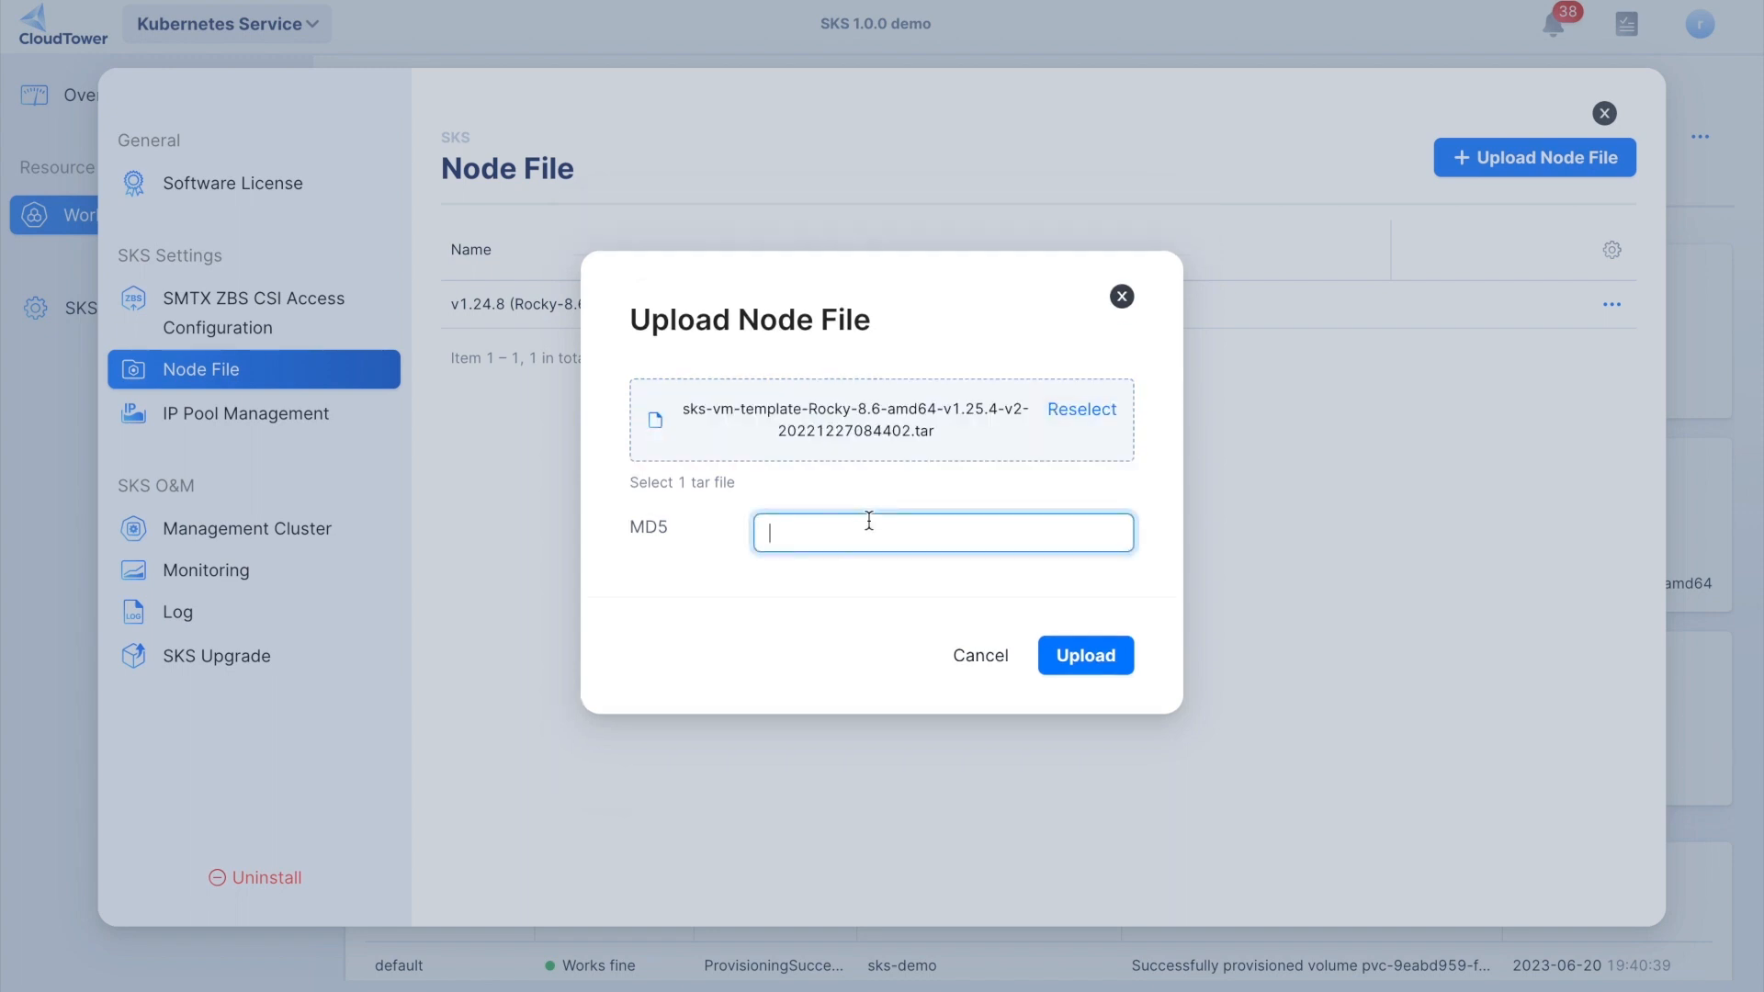
{"action": "key", "text": "ctrl+v"}
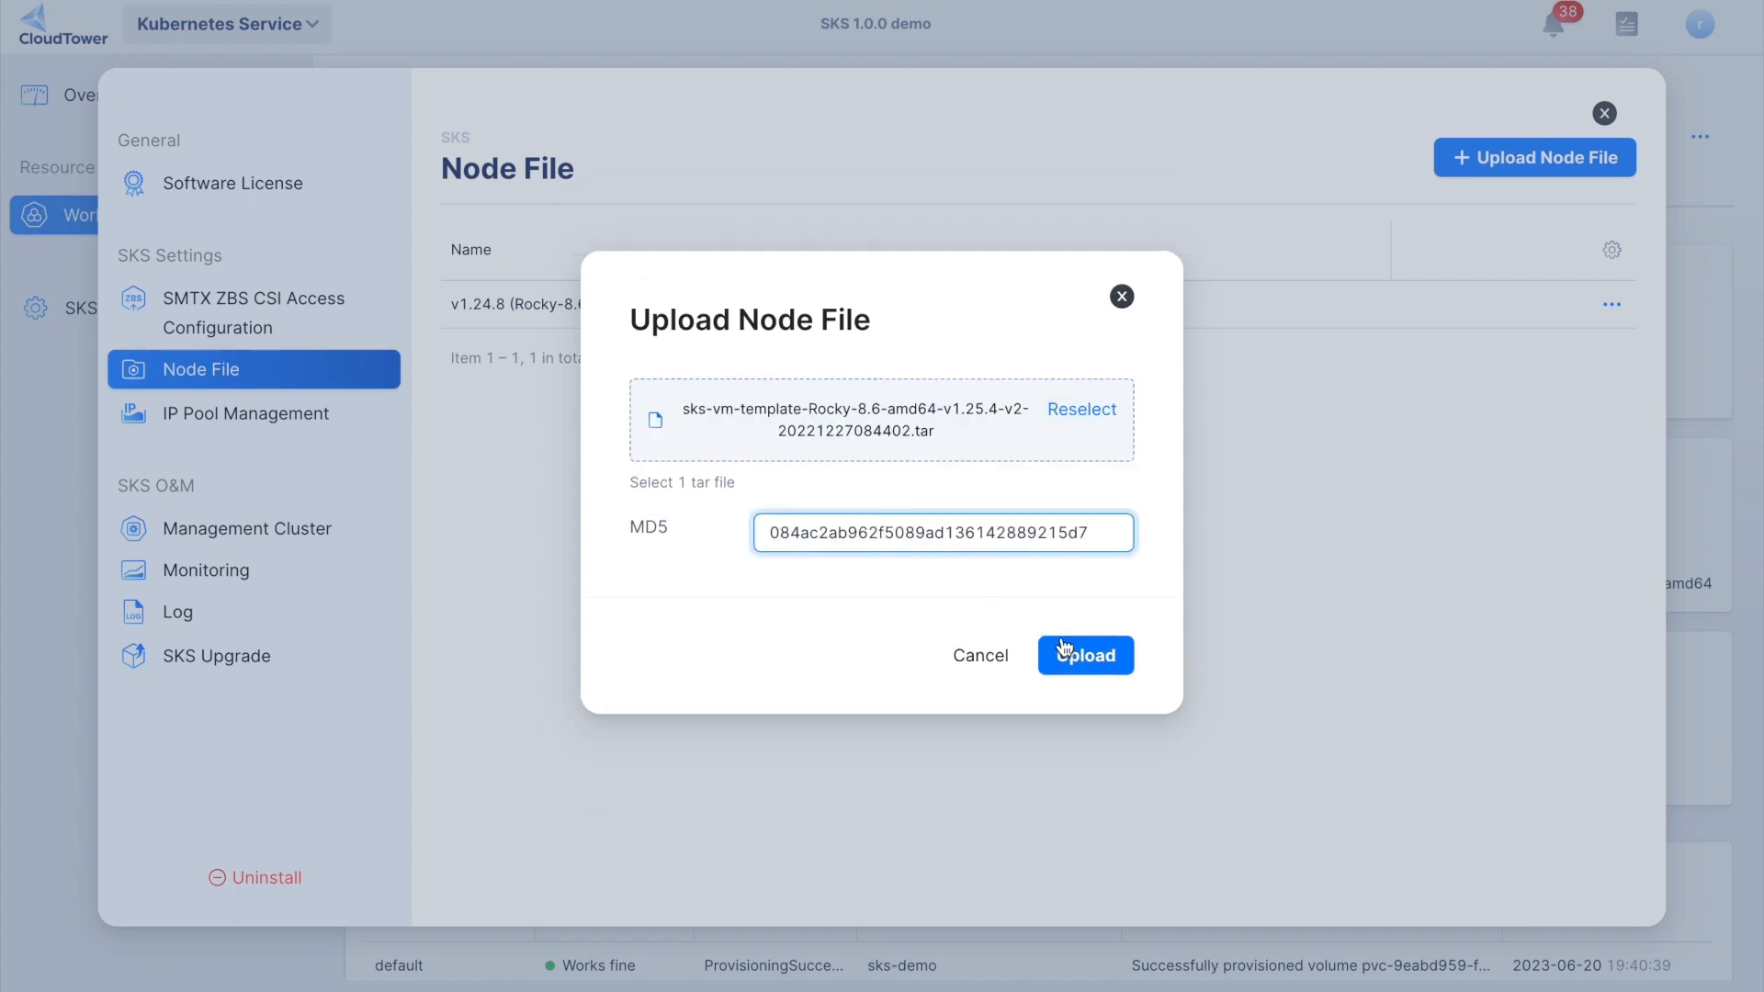
{"action": "left_click", "coordinate": [1071, 654]}
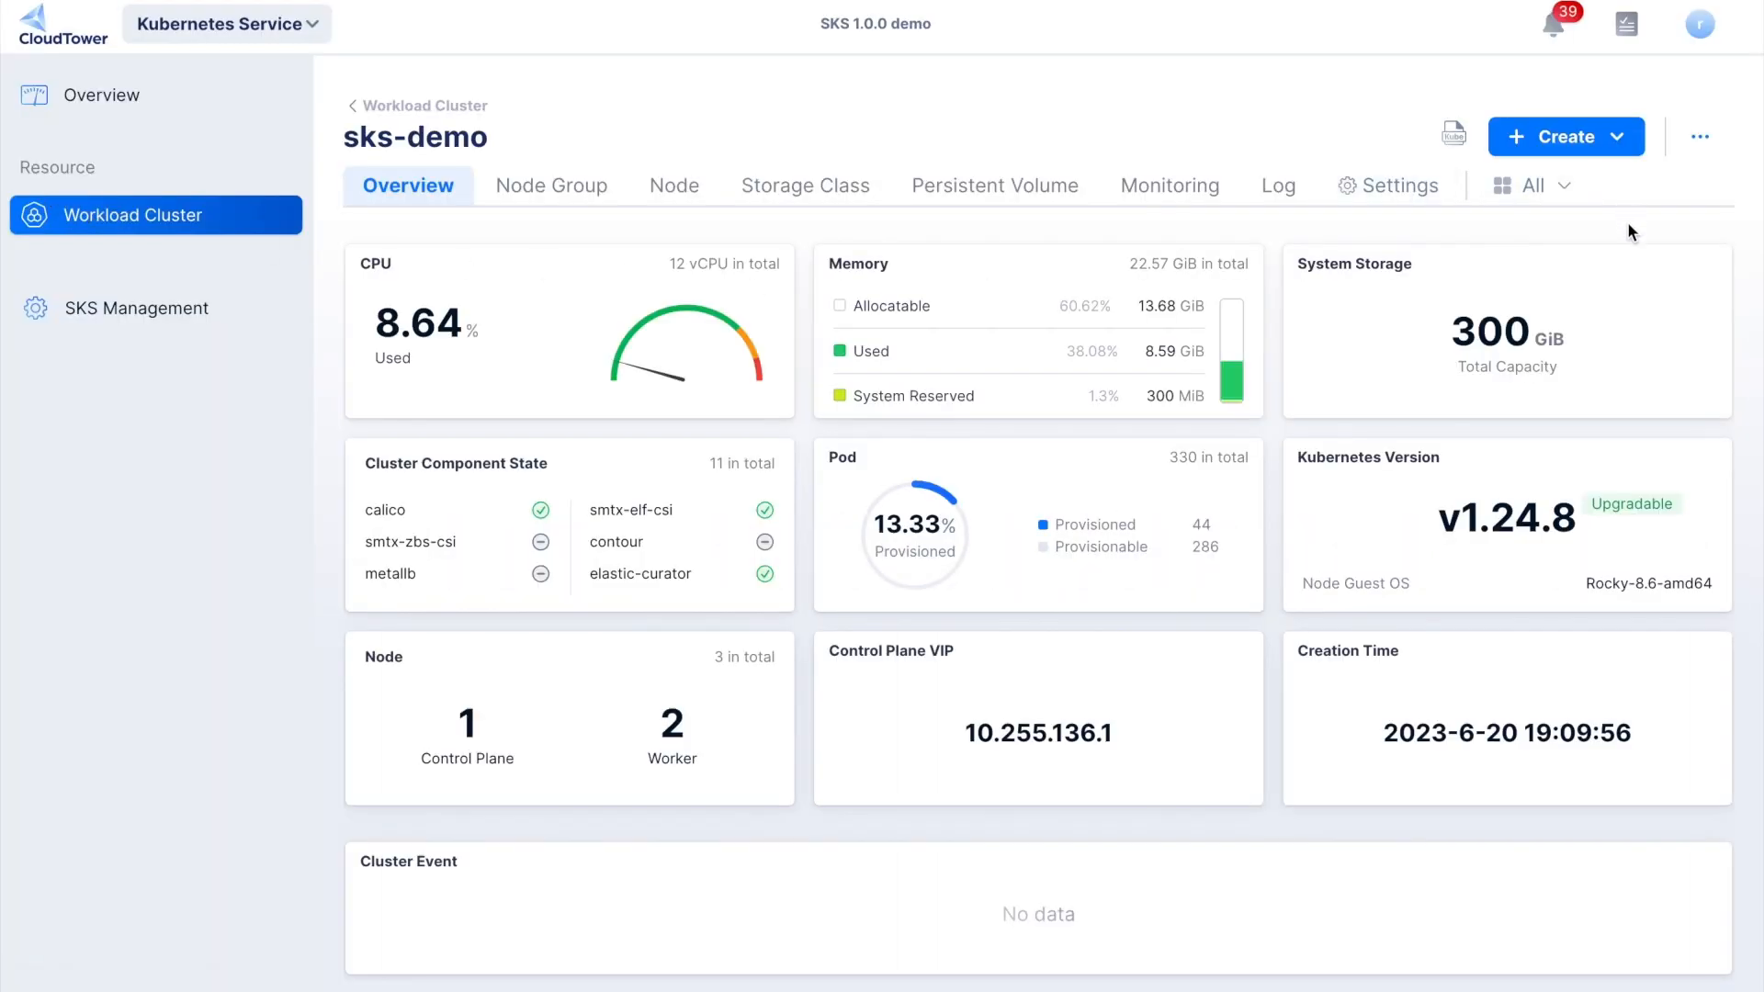
- Upgrade the sks-demo cluster to Kubernetes version v1.25.4 (Rocky-8.6-amd64-v2)
{"action": "left_click", "coordinate": [1697, 138]}
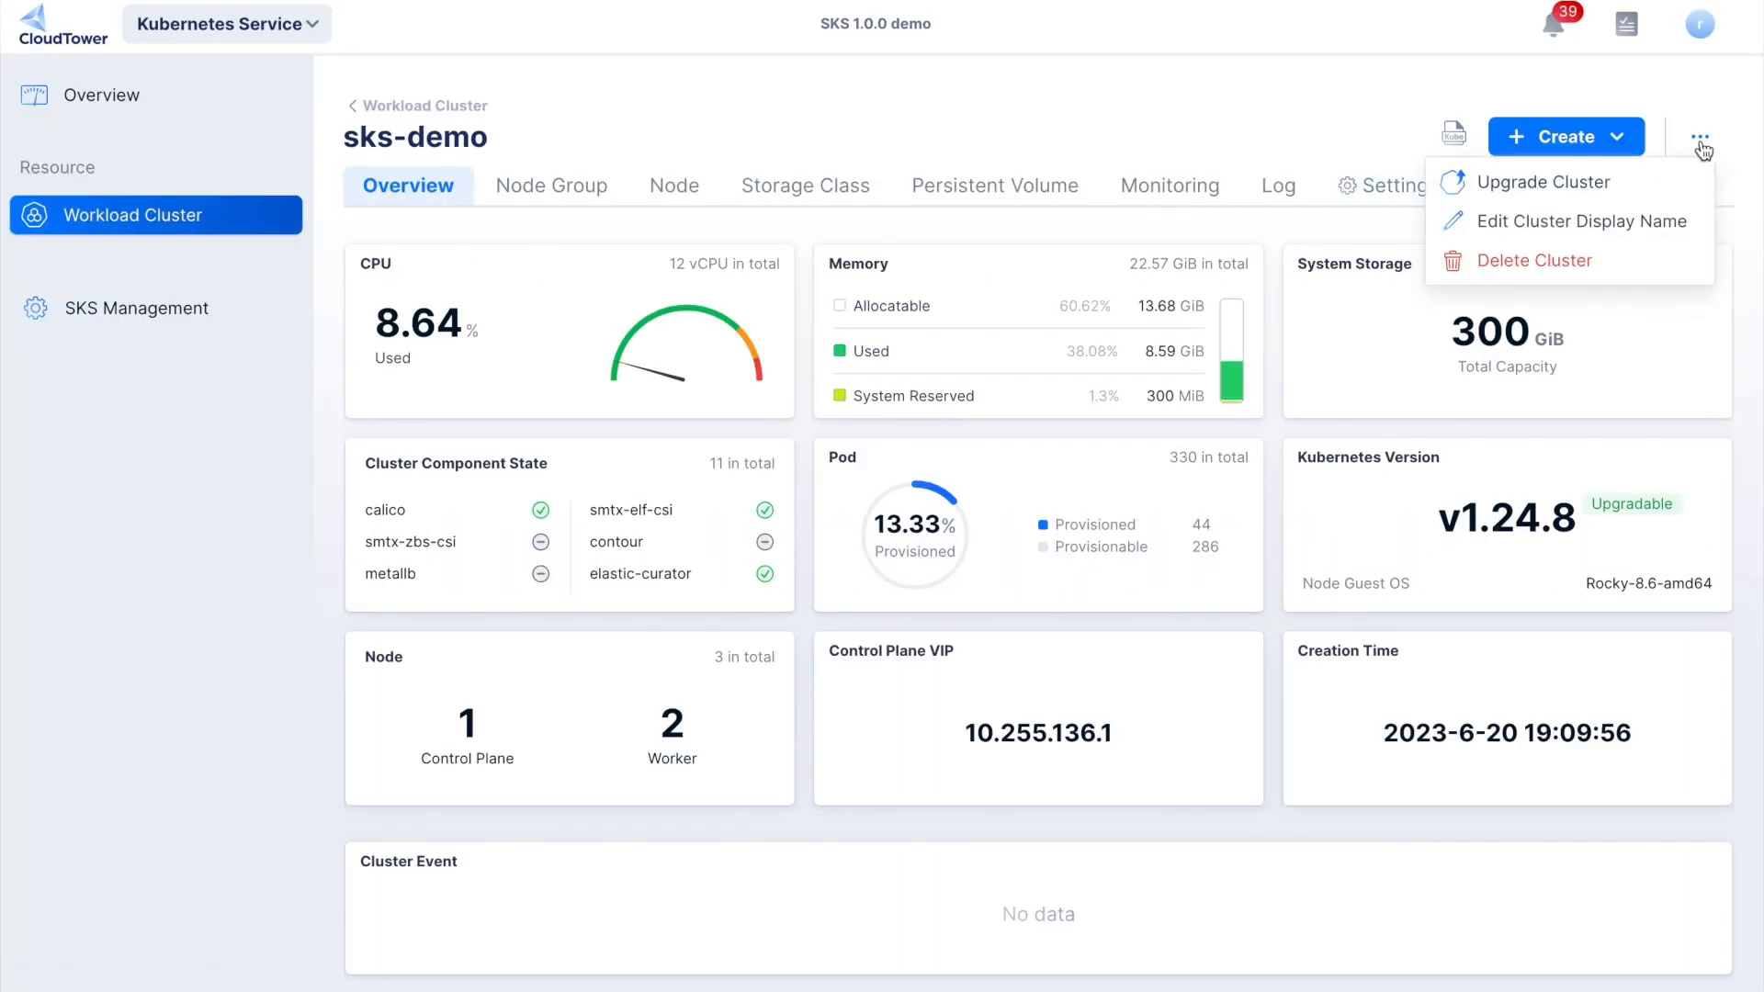
{"action": "left_click", "coordinate": [1580, 178]}
{"action": "left_click", "coordinate": [1054, 421]}
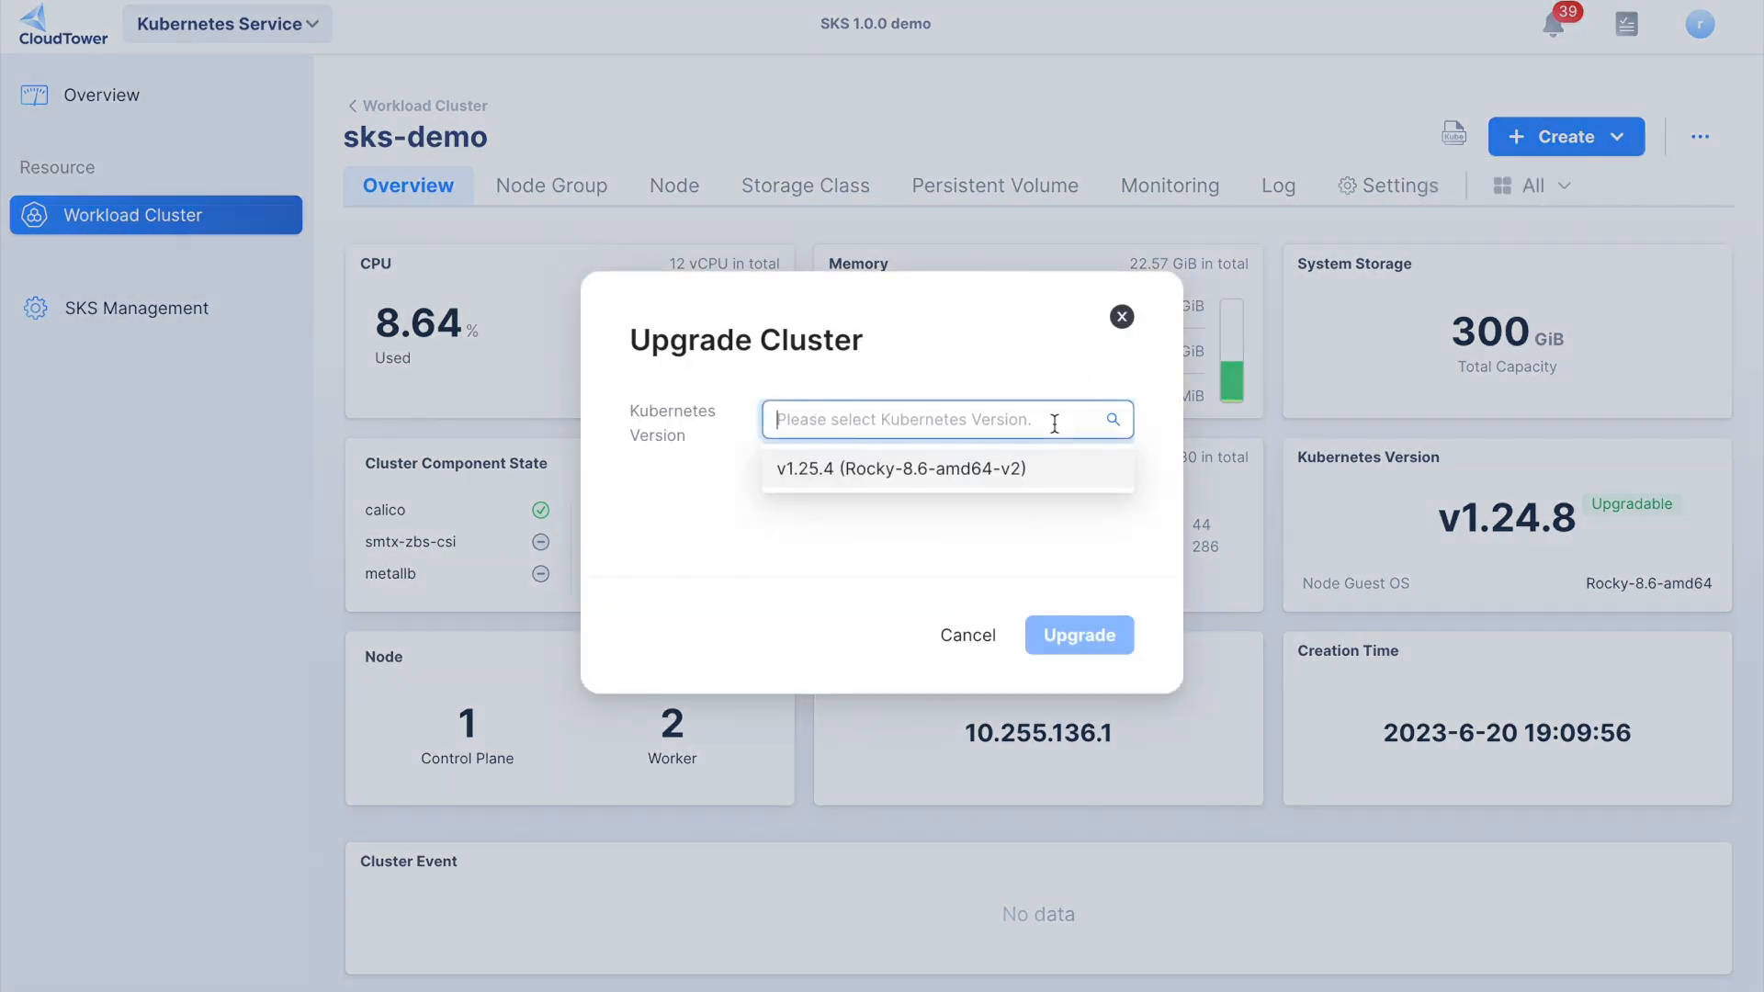
{"action": "left_click", "coordinate": [1021, 480]}
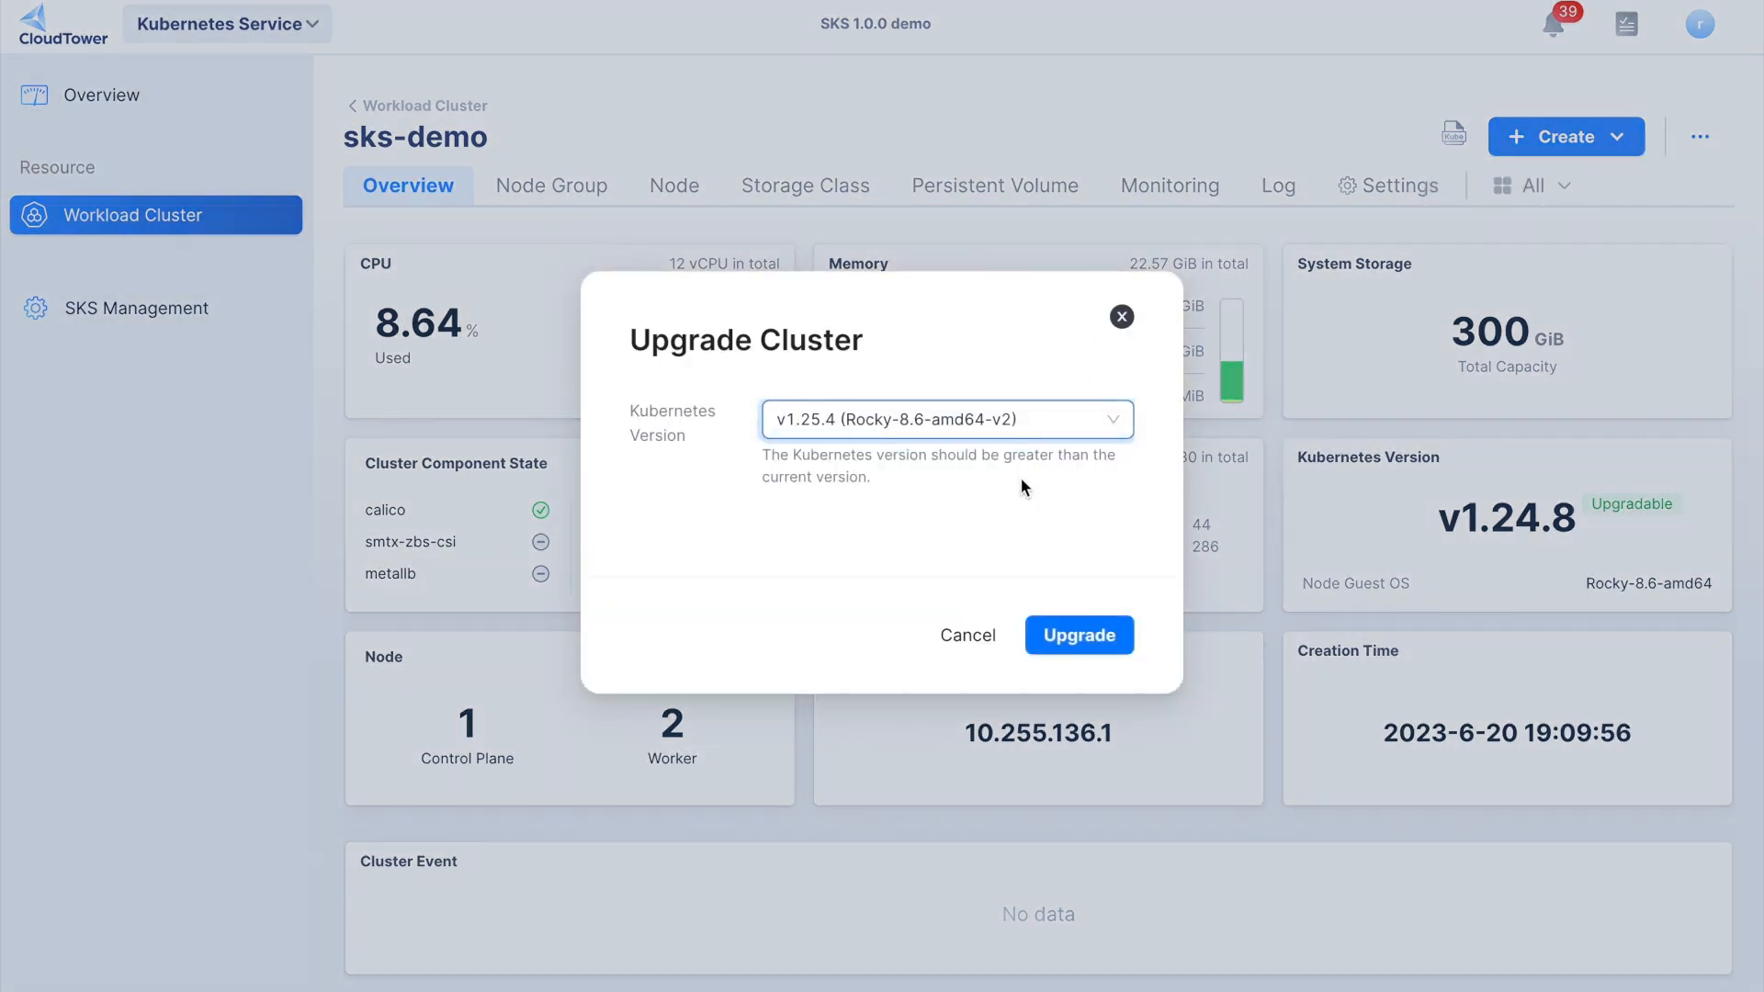
{"action": "left_click", "coordinate": [1114, 638]}
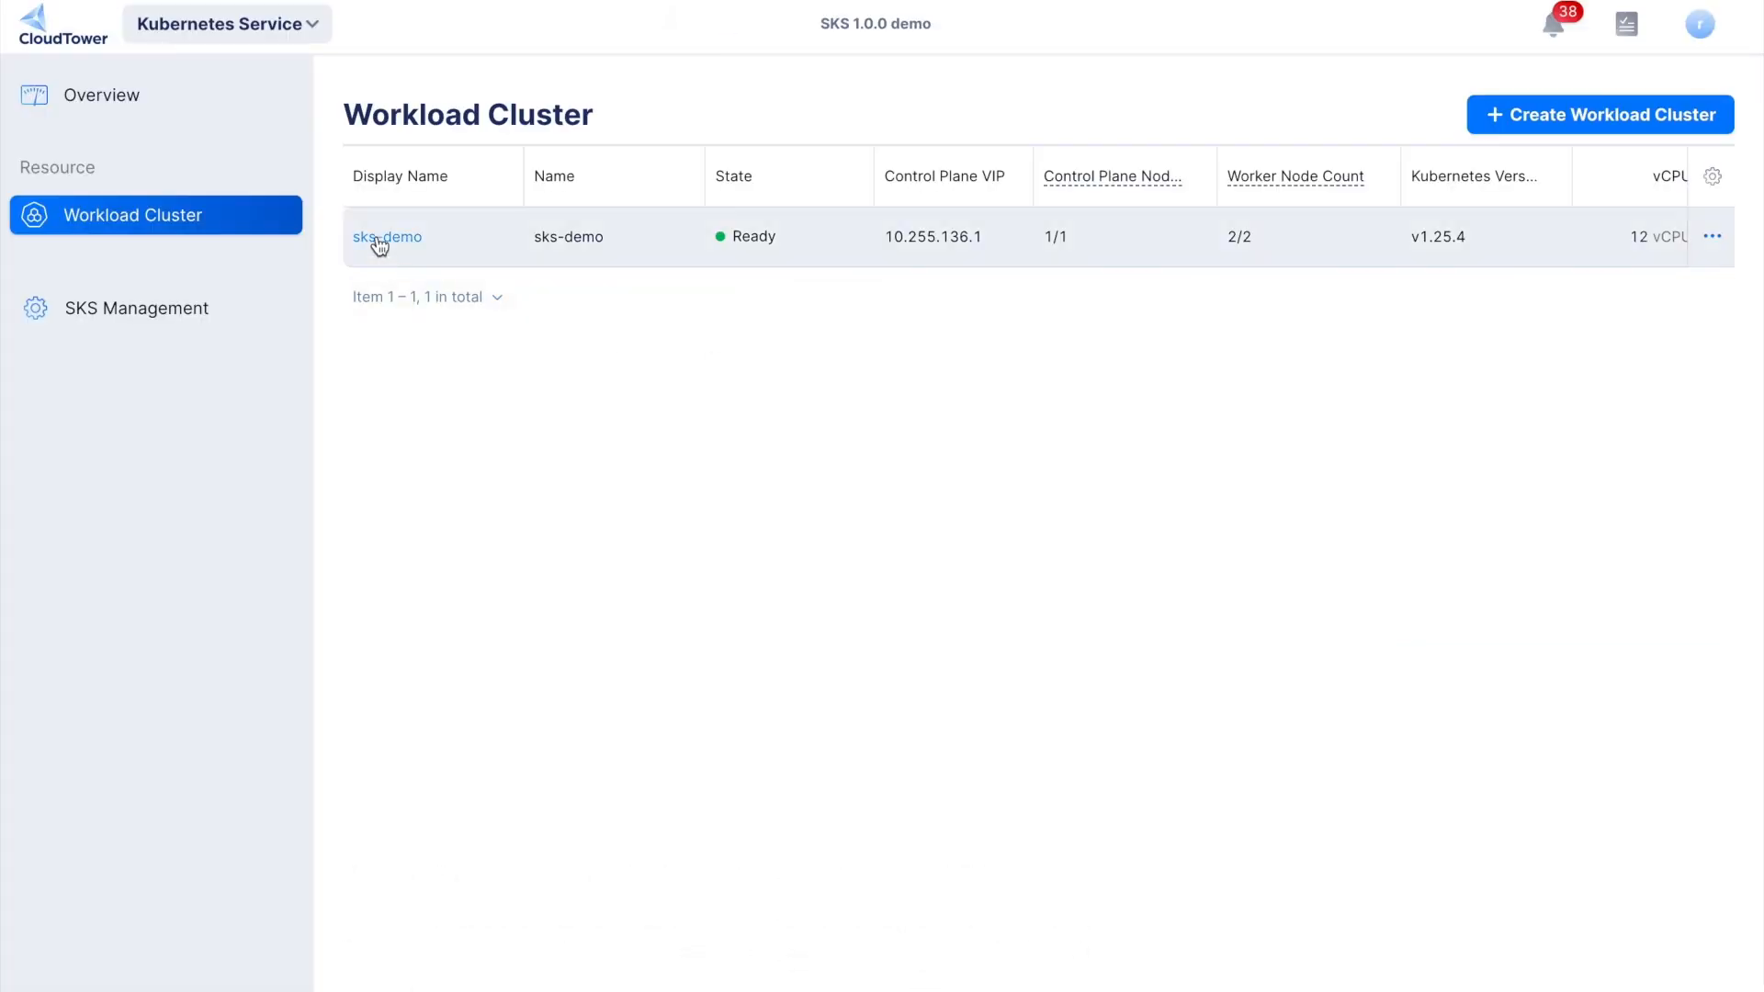
- Review the SKS management cluster's information and its node table, including resource usage, pressure and network availability
{"action": "left_click", "coordinate": [379, 241]}
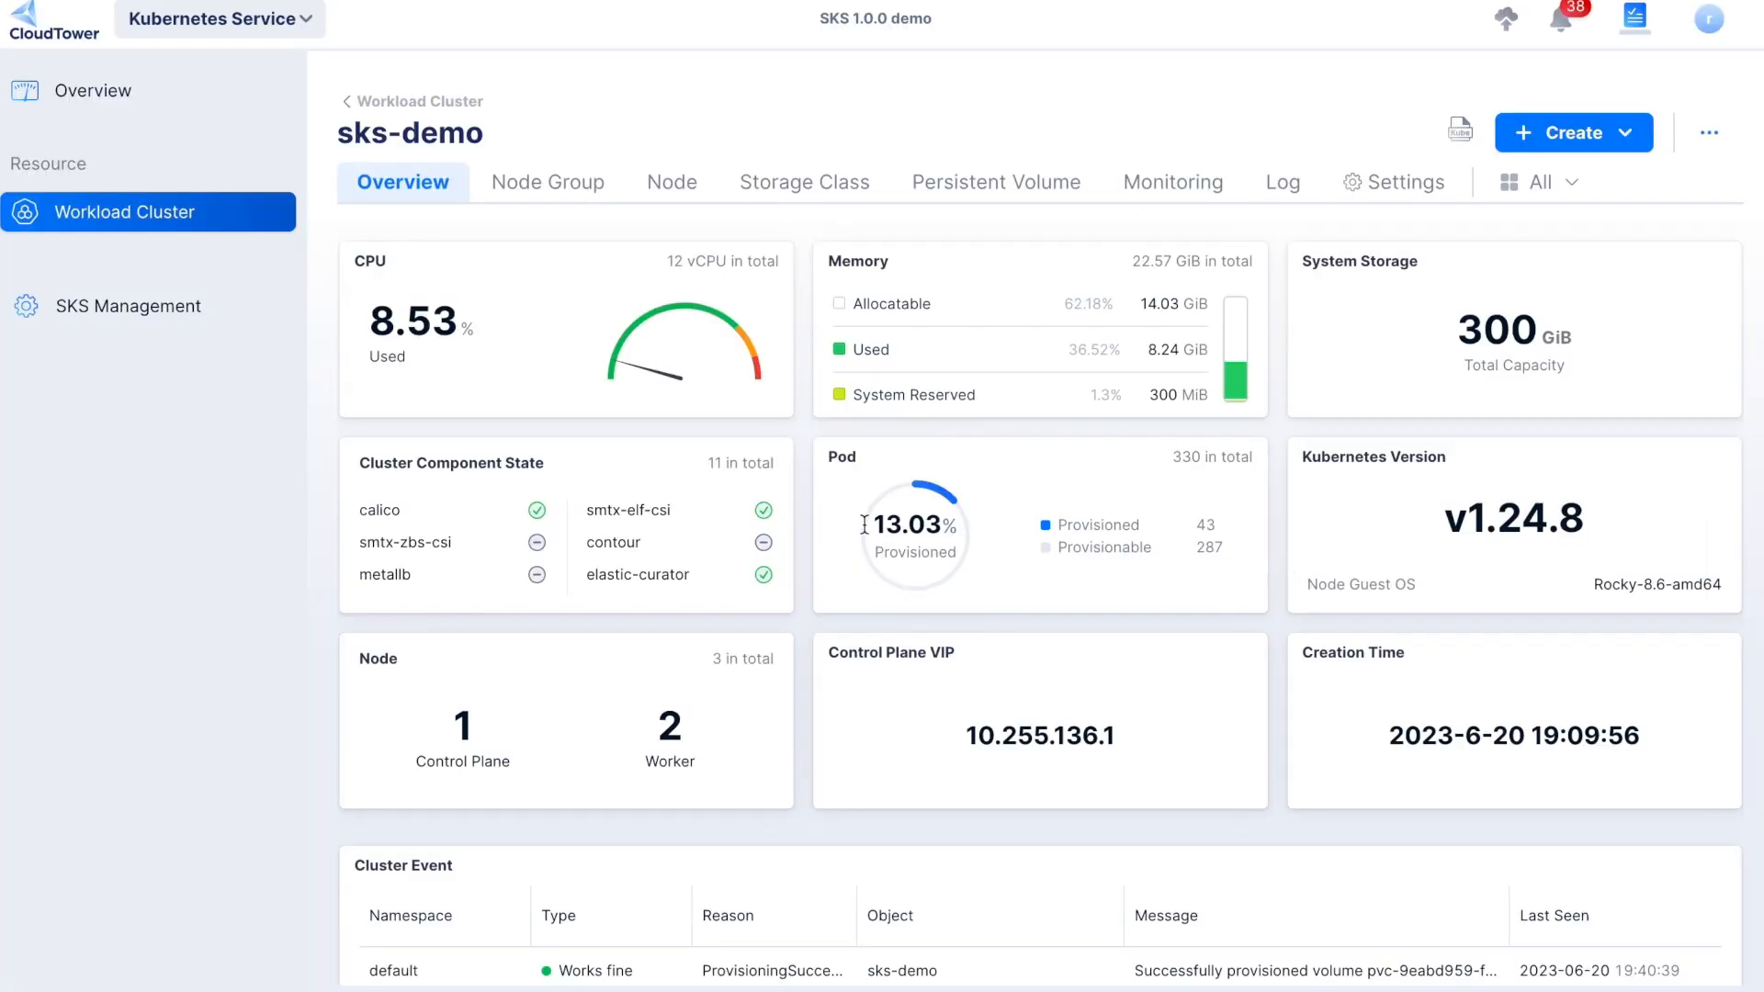
{"action": "left_click", "coordinate": [140, 315]}
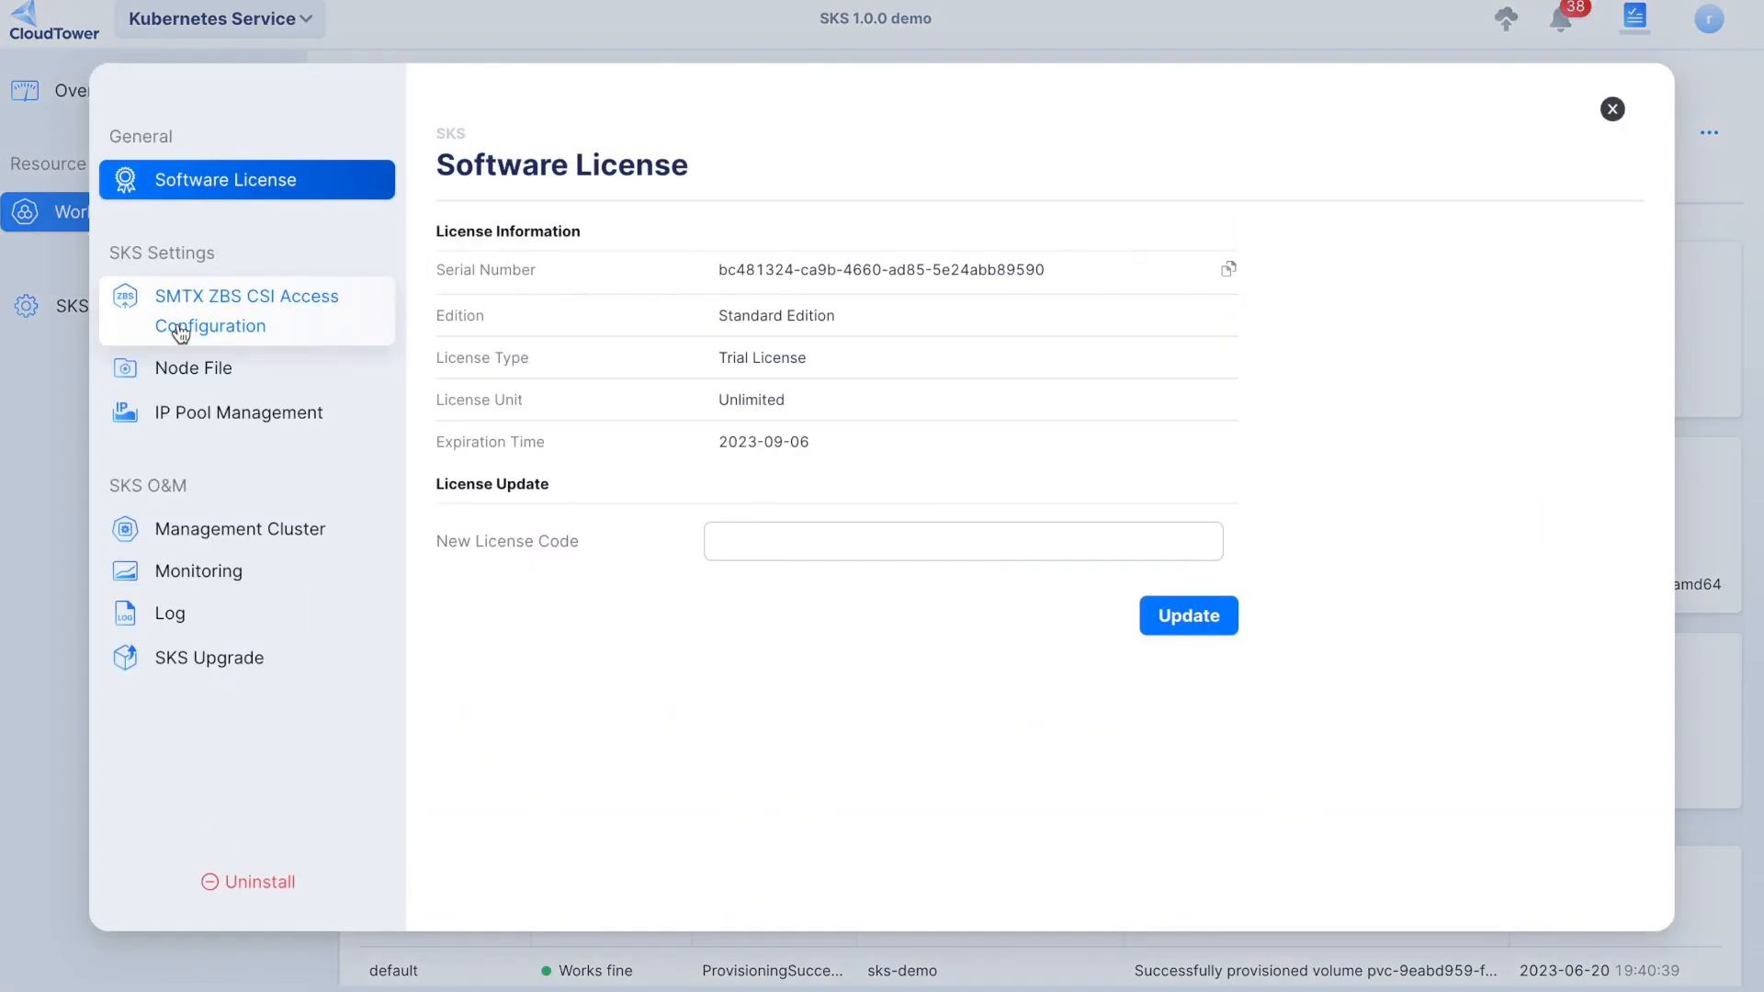
{"action": "left_click", "coordinate": [237, 529]}
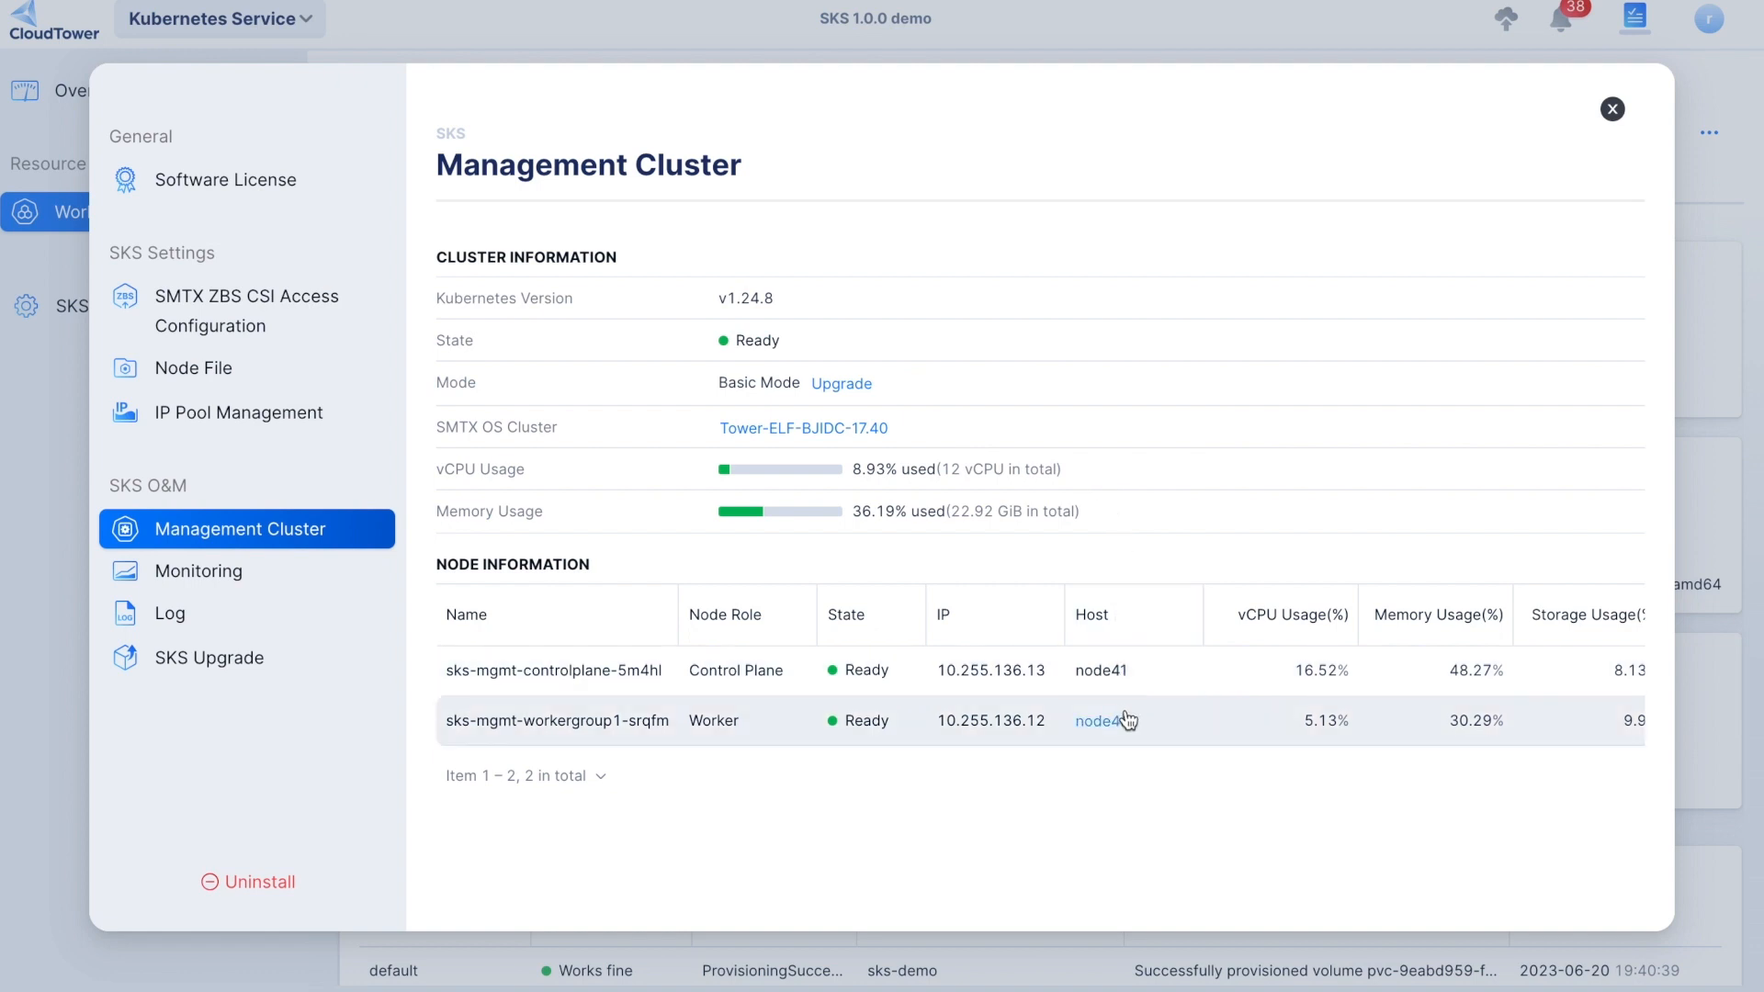
{"action": "scroll", "coordinate": [1162, 730], "scroll_direction": "right", "scroll_amount": 5}
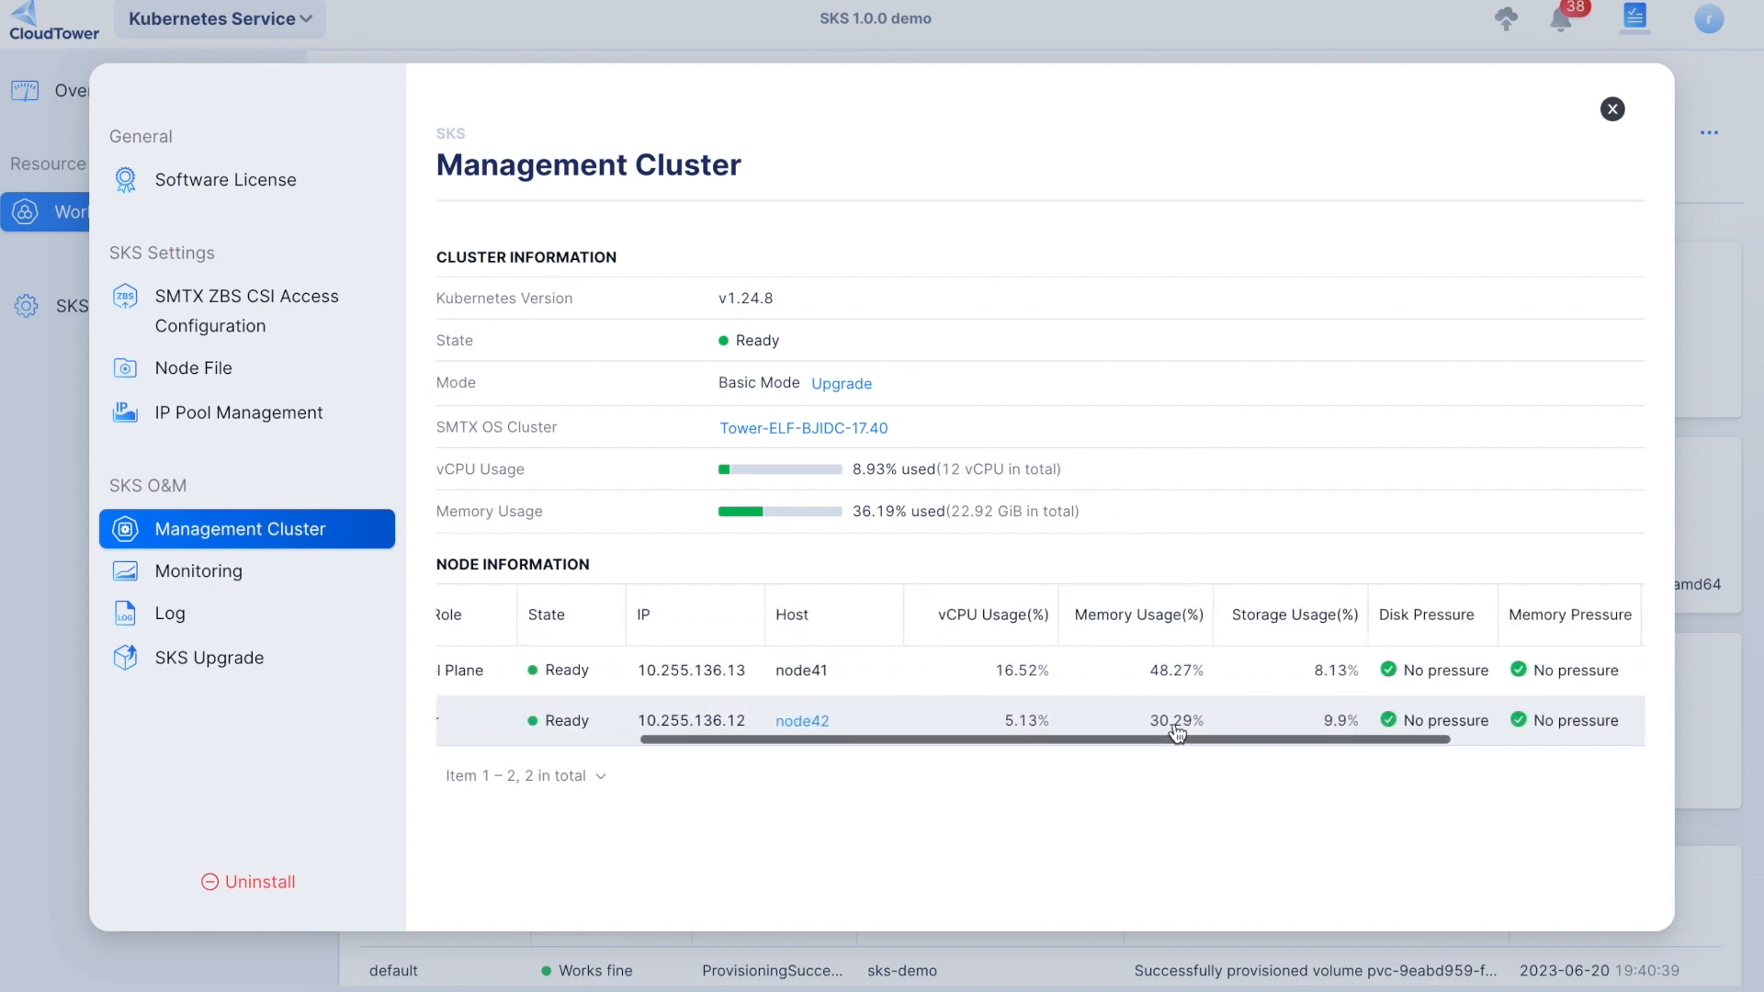
{"action": "scroll", "coordinate": [1174, 725], "scroll_direction": "right", "scroll_amount": 1}
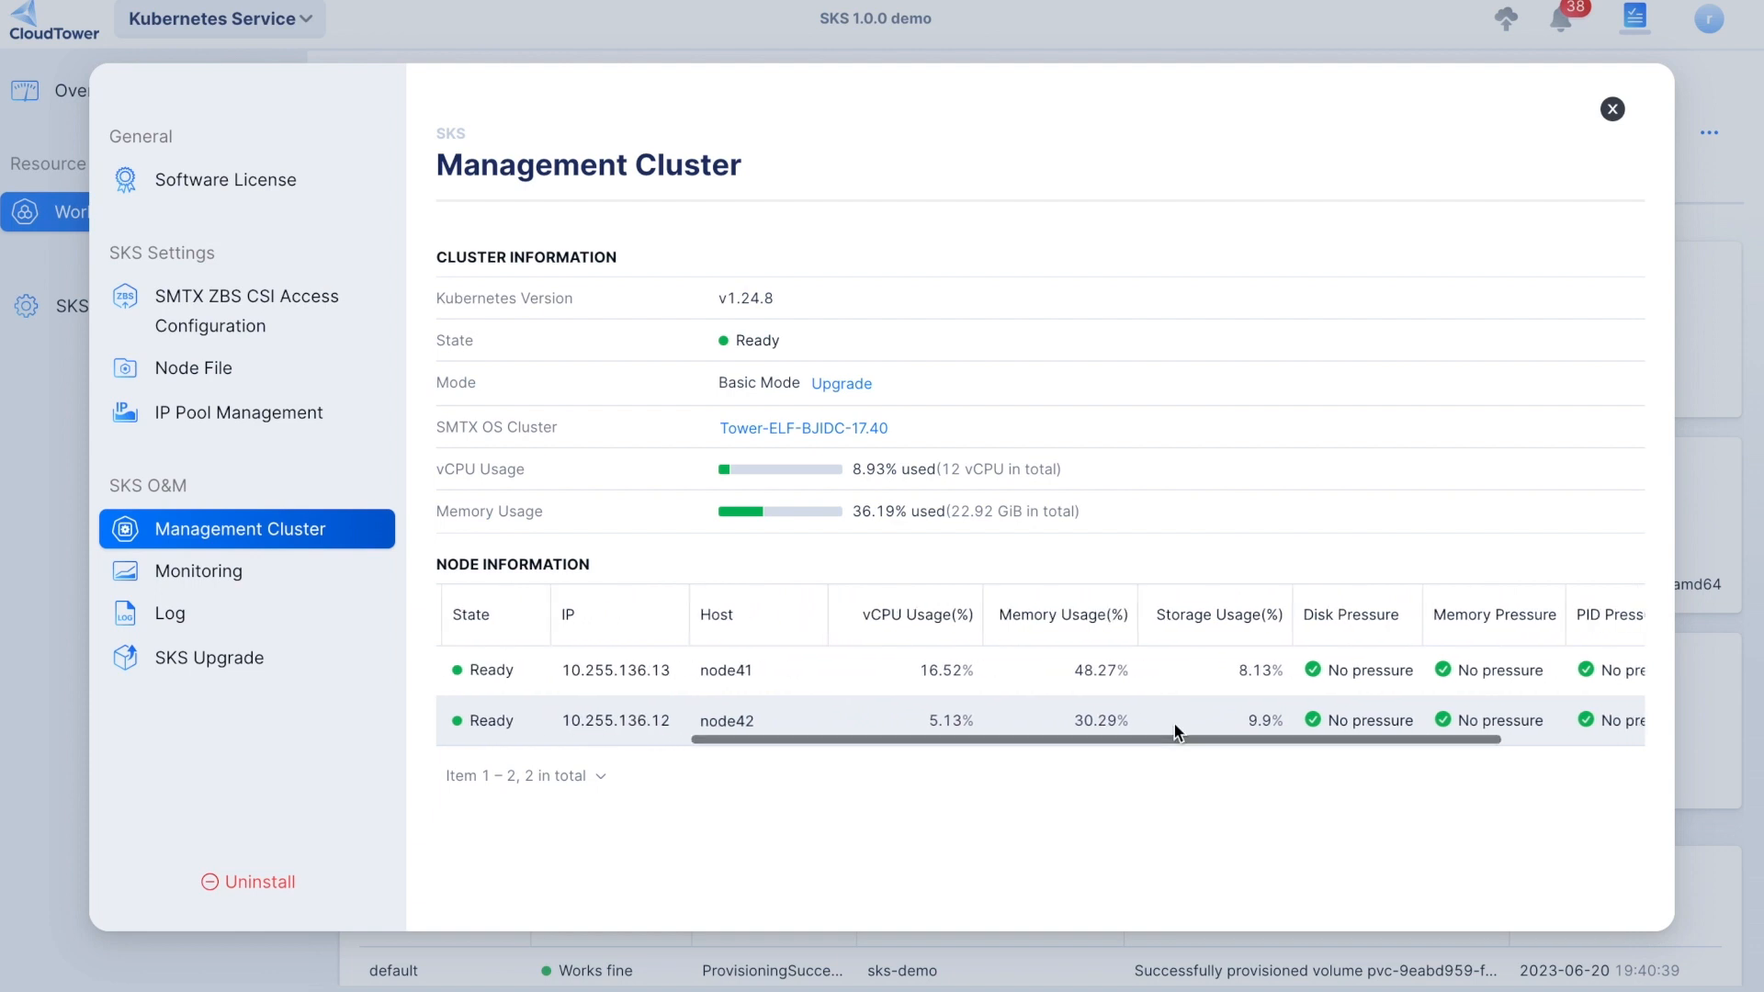
{"action": "scroll", "coordinate": [1167, 722], "scroll_direction": "right", "scroll_amount": 3}
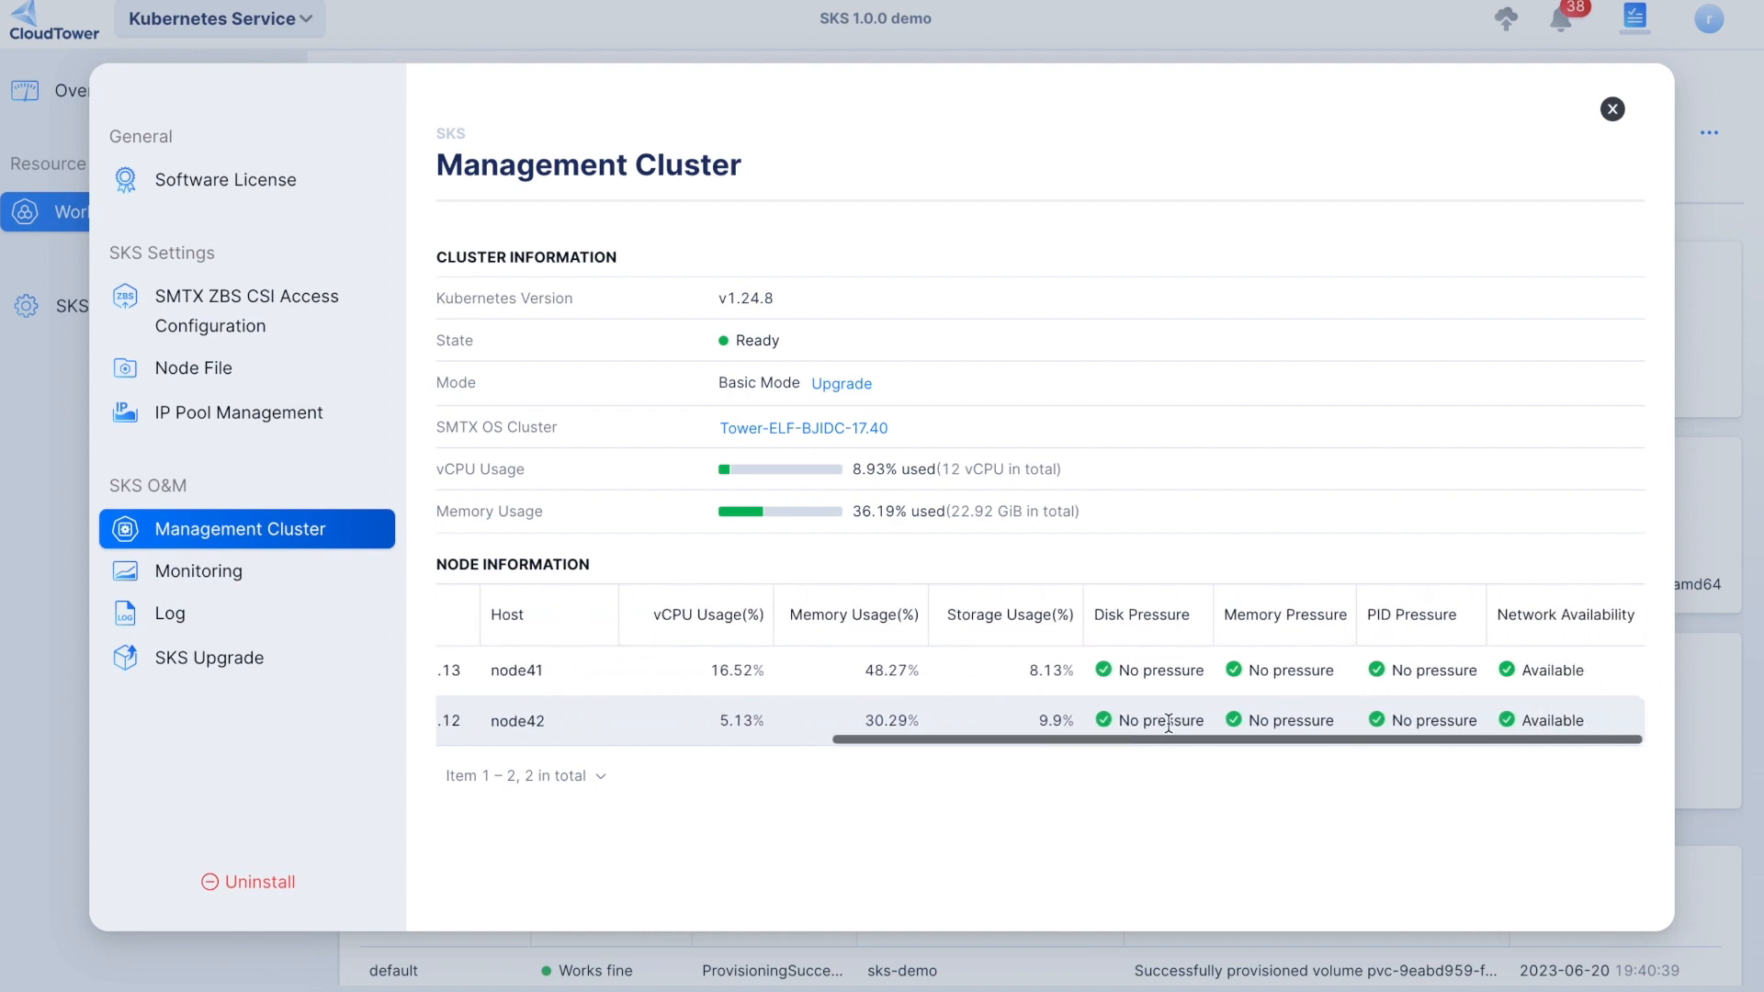